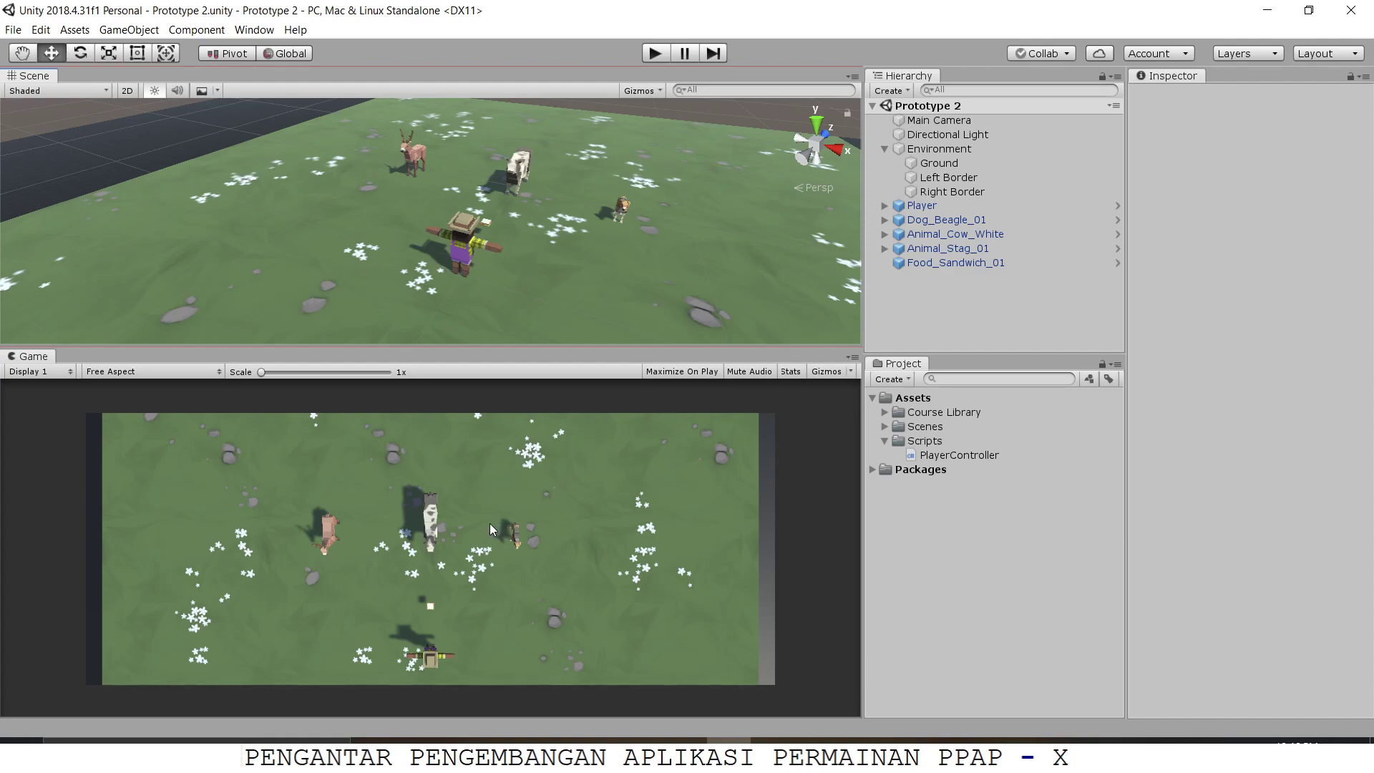
Move the food sandwich along its forward axis closer to the player, to about Z 1.97
{"action": "scroll", "coordinate": [619, 238], "scroll_direction": "up", "scroll_amount": 3}
{"action": "right_click_drag", "start_coordinate": [621, 235], "coordinate": [470, 252]}
{"action": "left_click", "coordinate": [458, 265]}
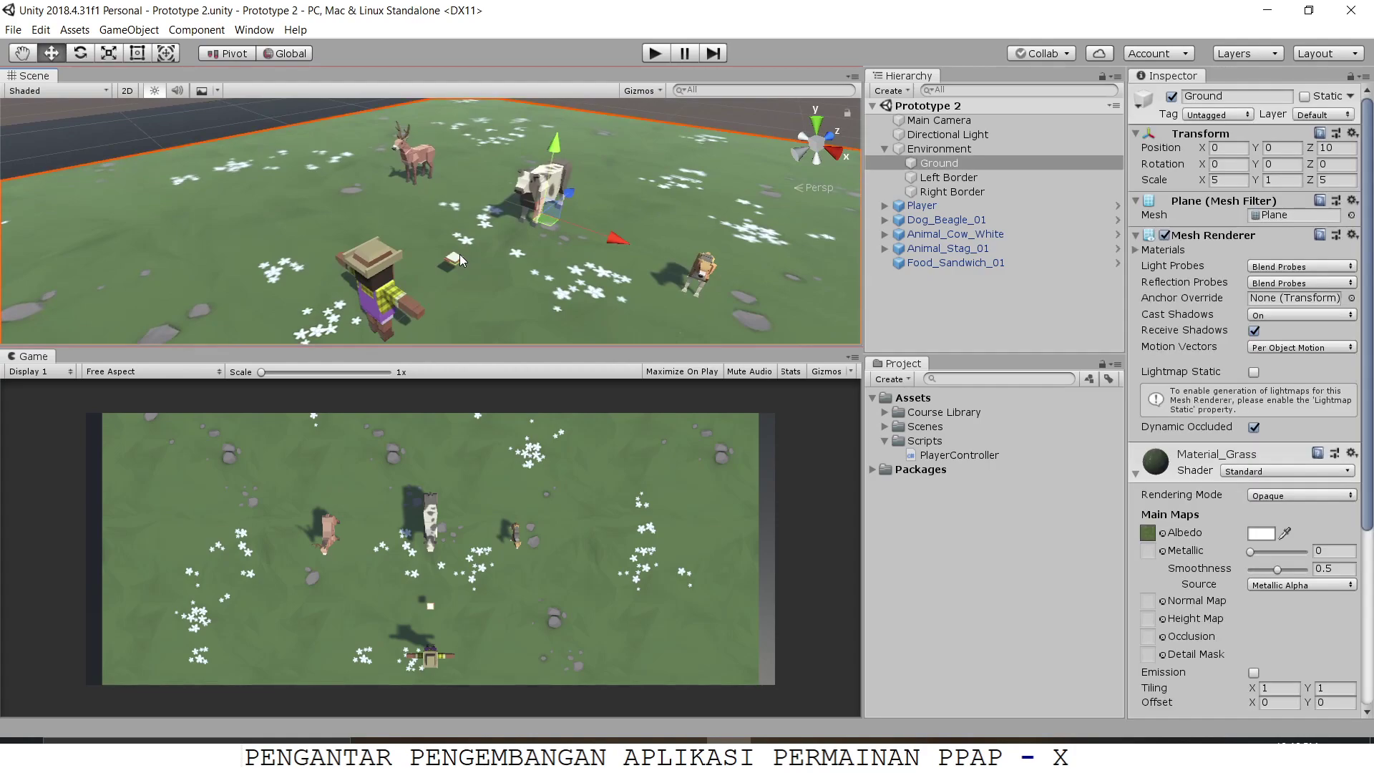
{"action": "left_click_drag", "start_coordinate": [487, 239], "coordinate": [476, 275]}
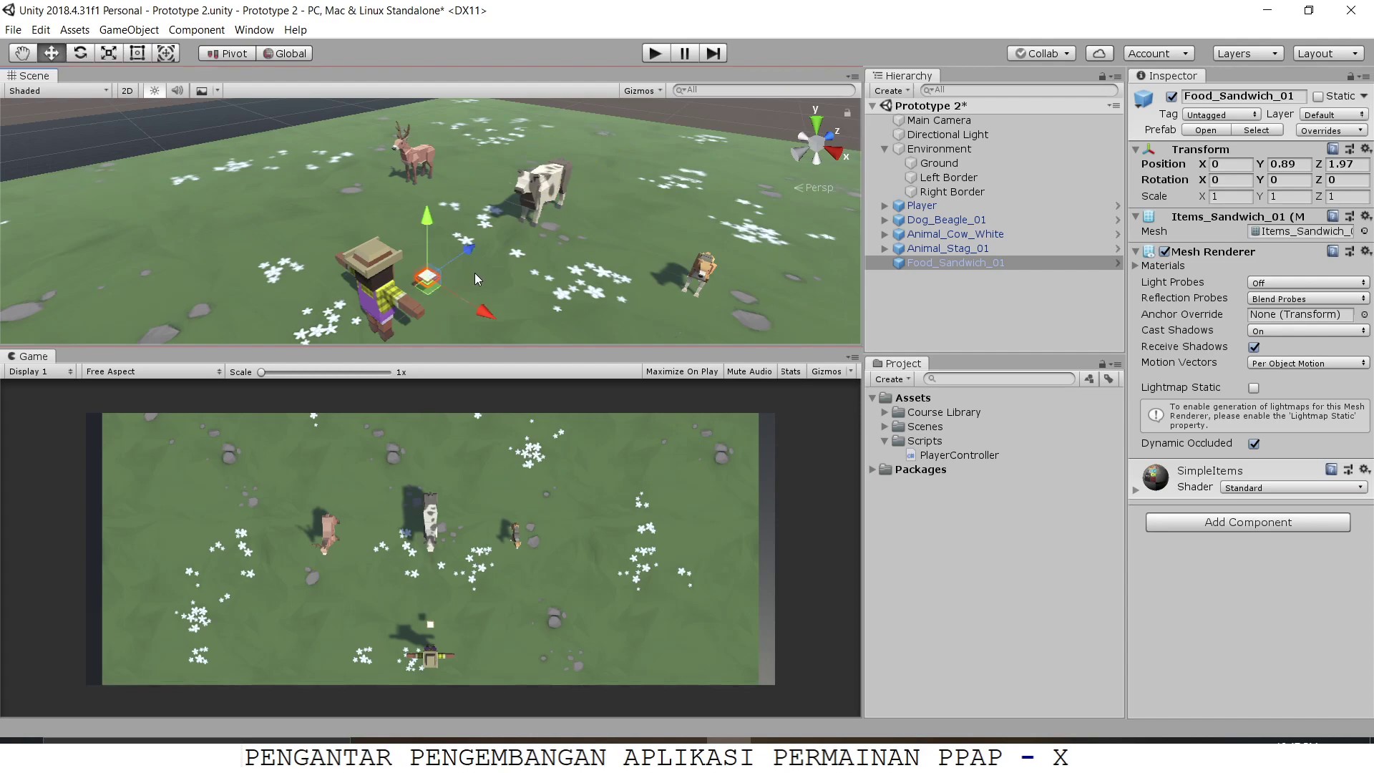
{"action": "left_click", "coordinate": [549, 187]}
{"action": "mouse_move", "coordinate": [570, 201]}
{"action": "left_mouse_down"}
{"action": "mouse_move", "coordinate": [540, 204]}
{"action": "mouse_move", "coordinate": [563, 192]}
{"action": "left_mouse_up"}
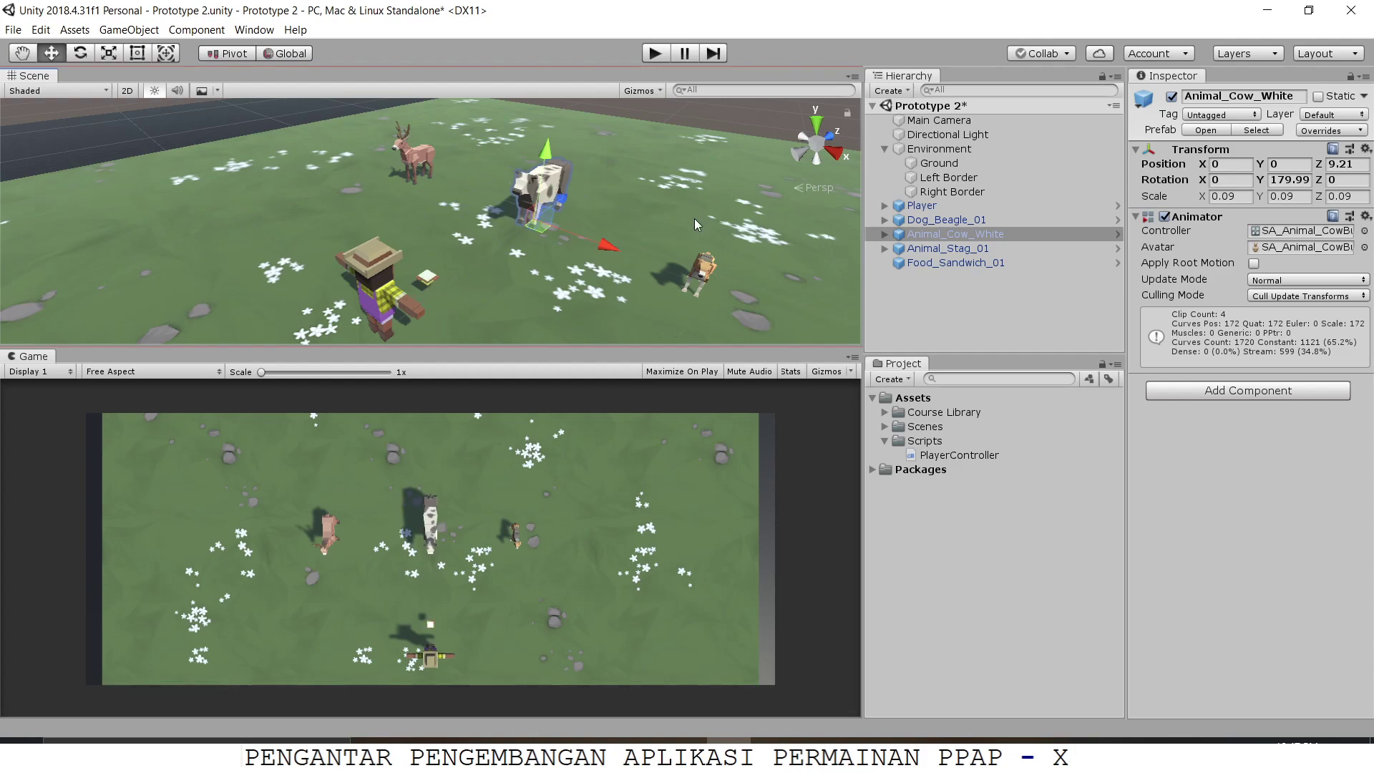
{"action": "left_click", "coordinate": [434, 278]}
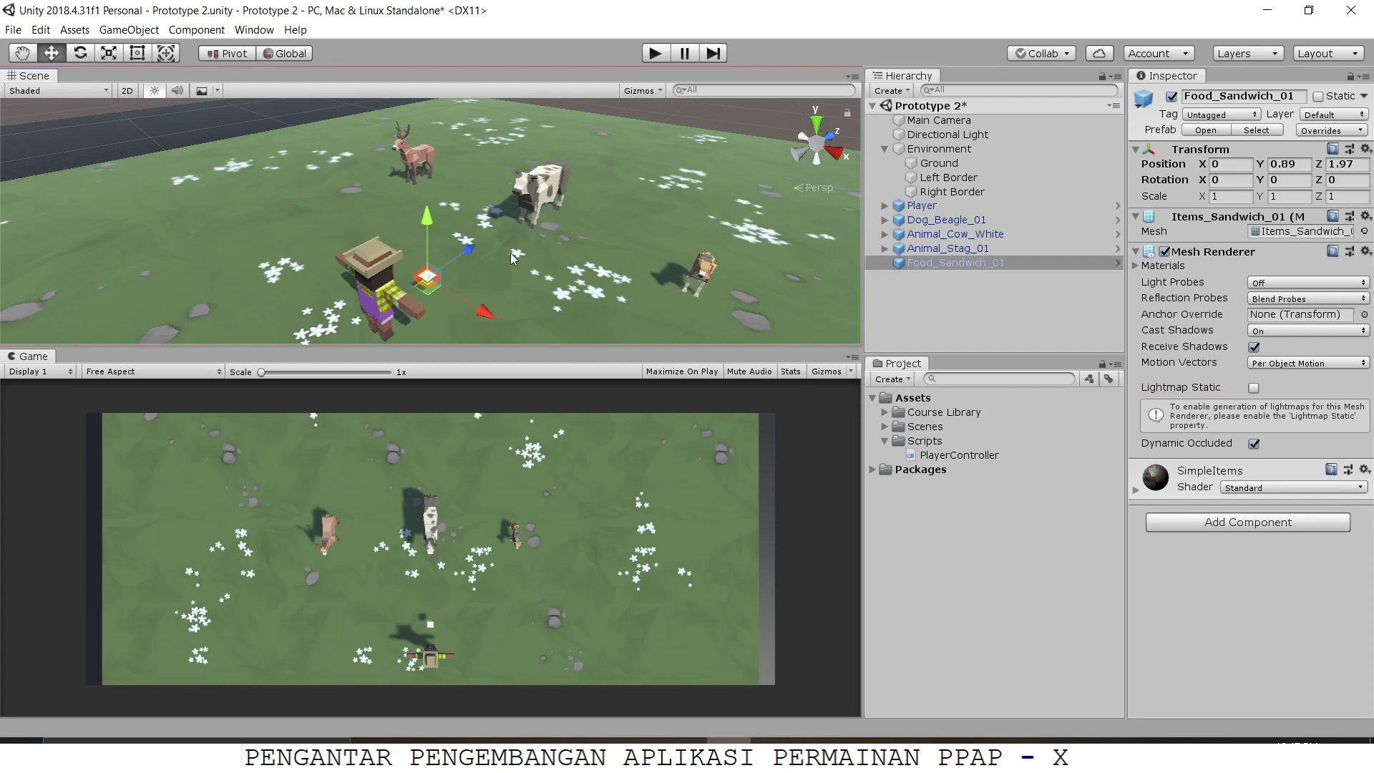
{"action": "left_click_drag", "start_coordinate": [510, 252], "coordinate": [514, 252], "text": "alt"}
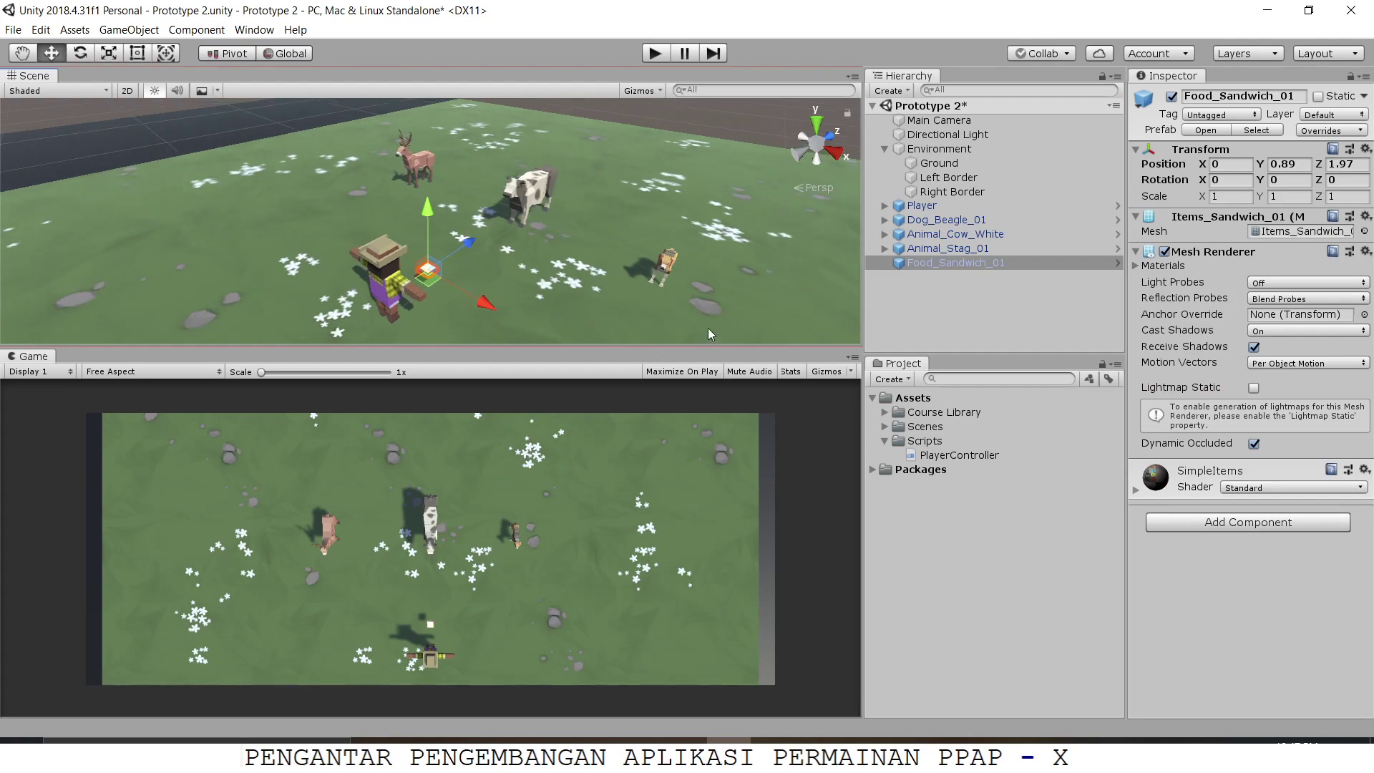
{"action": "left_click", "coordinate": [926, 442]}
{"action": "left_click", "coordinate": [428, 270]}
{"action": "mouse_move", "coordinate": [685, 741]}
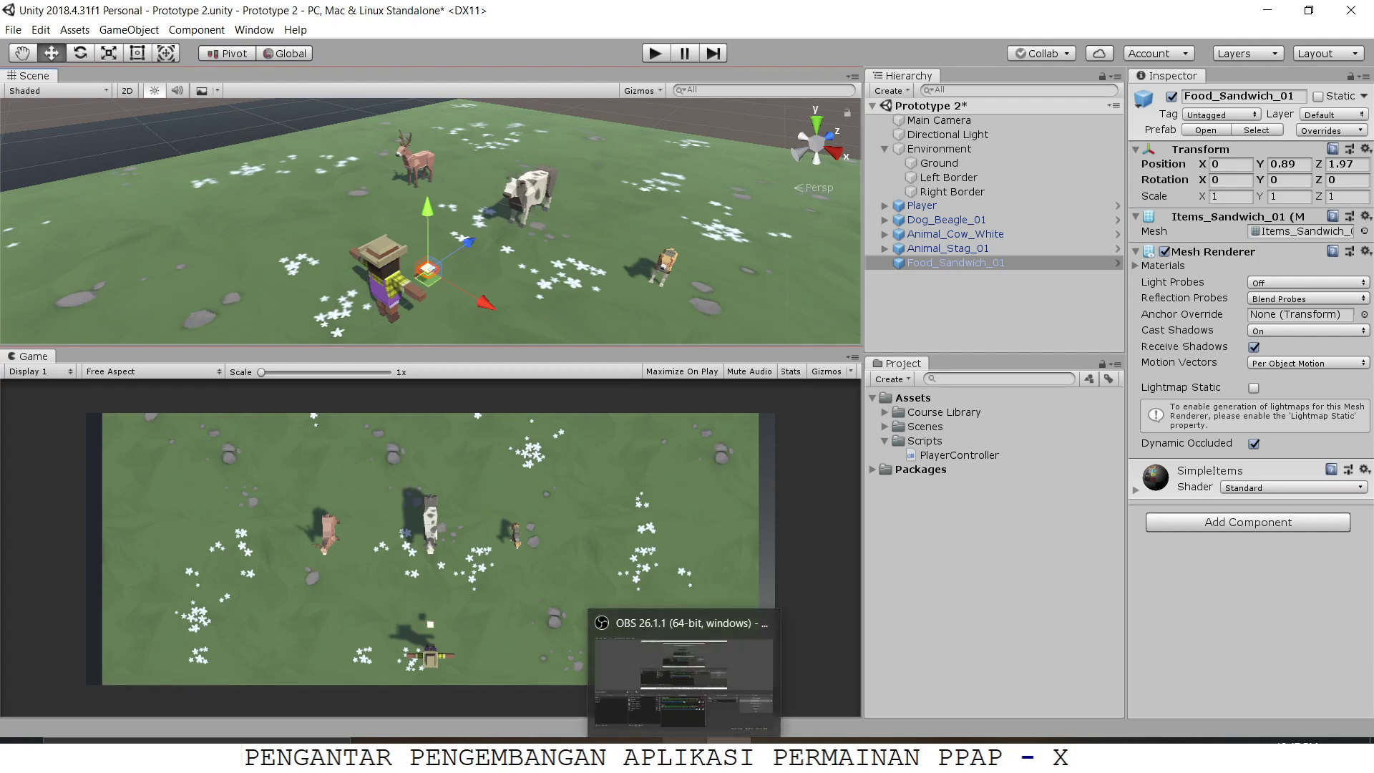
Create a C# script named MoveForward in the Scripts folder
{"action": "left_click", "coordinate": [924, 441]}
{"action": "right_click", "coordinate": [932, 444]}
{"action": "left_click", "coordinate": [917, 444]}
{"action": "right_click", "coordinate": [918, 444]}
{"action": "mouse_move", "coordinate": [1145, 82]}
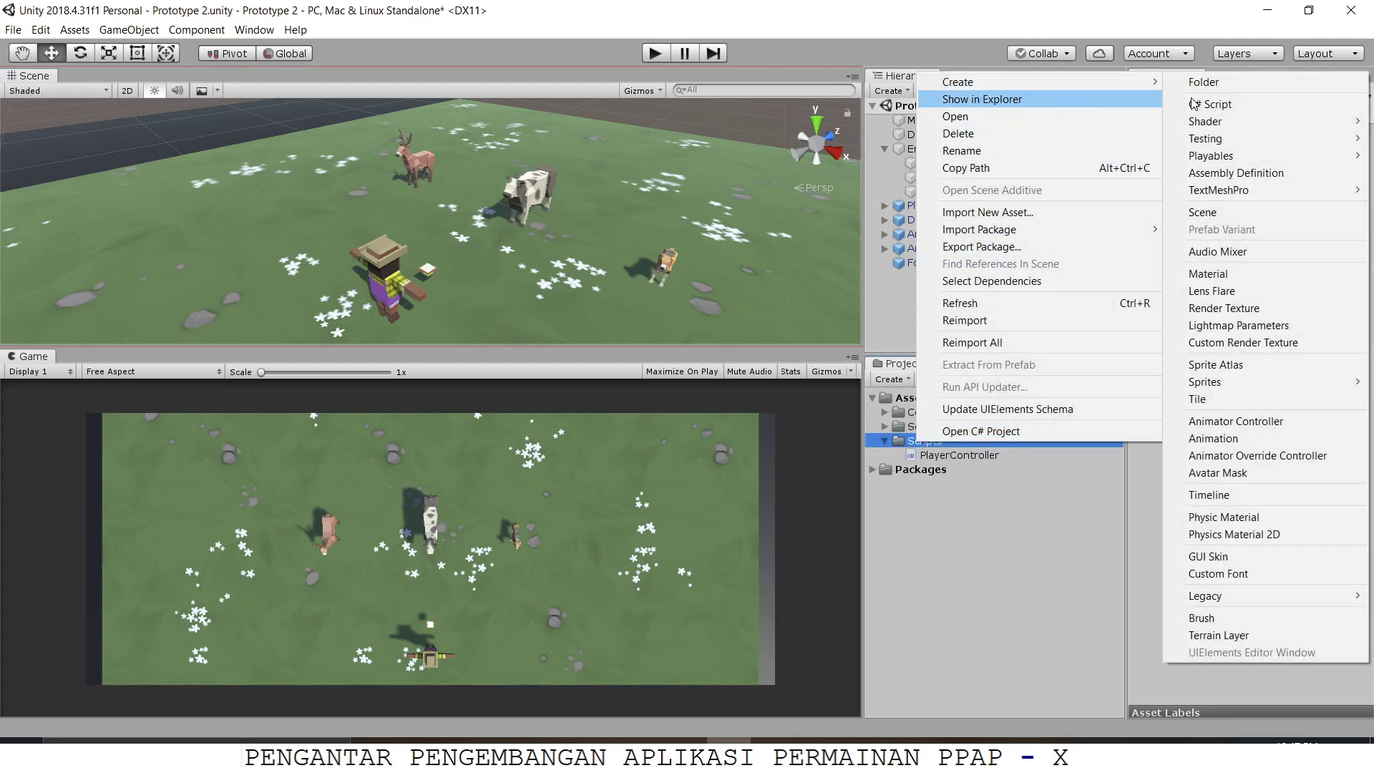
{"action": "left_click", "coordinate": [1225, 104]}
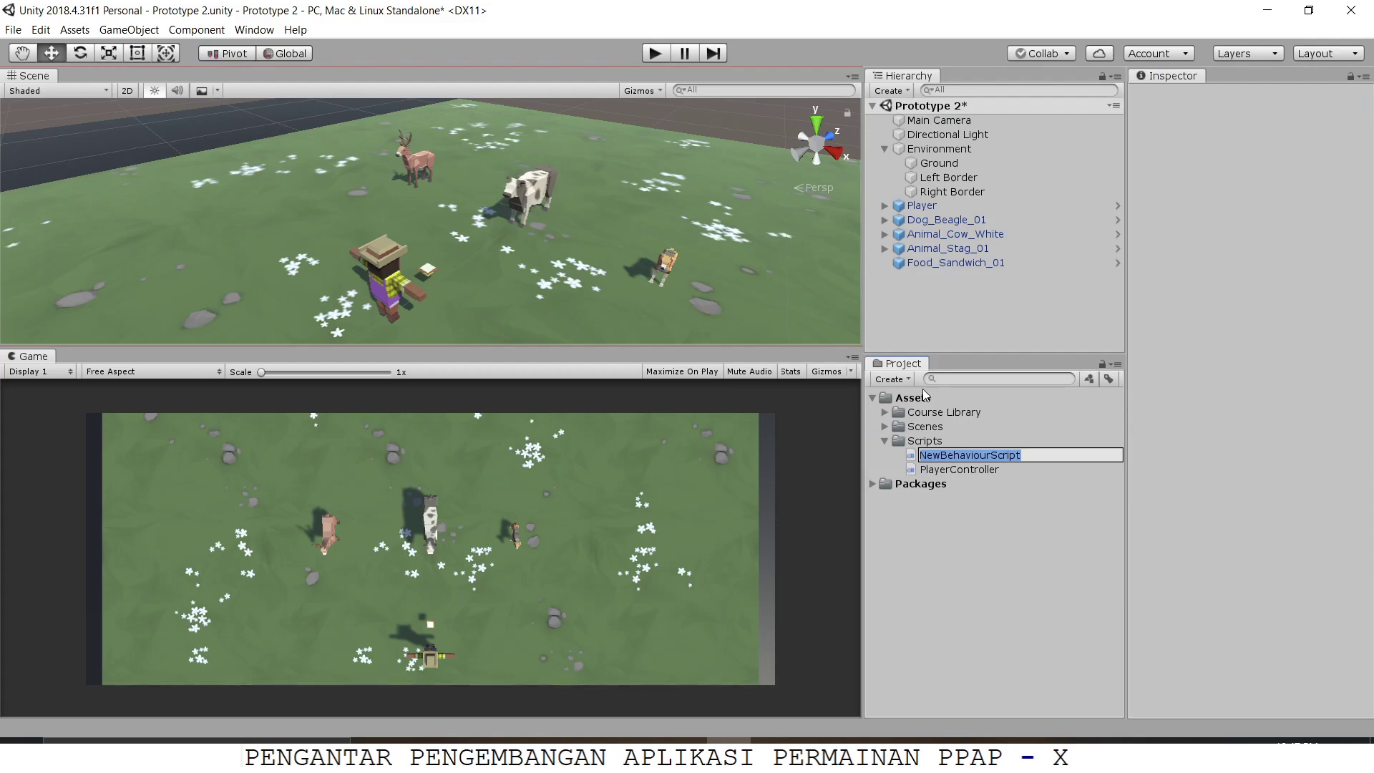
{"action": "type", "text": "MoveForward"}
{"action": "key", "text": "Return"}
Open the MoveForward script in Visual Studio and remove its Start method with the comment above it
{"action": "key", "text": "alt+Tab"}
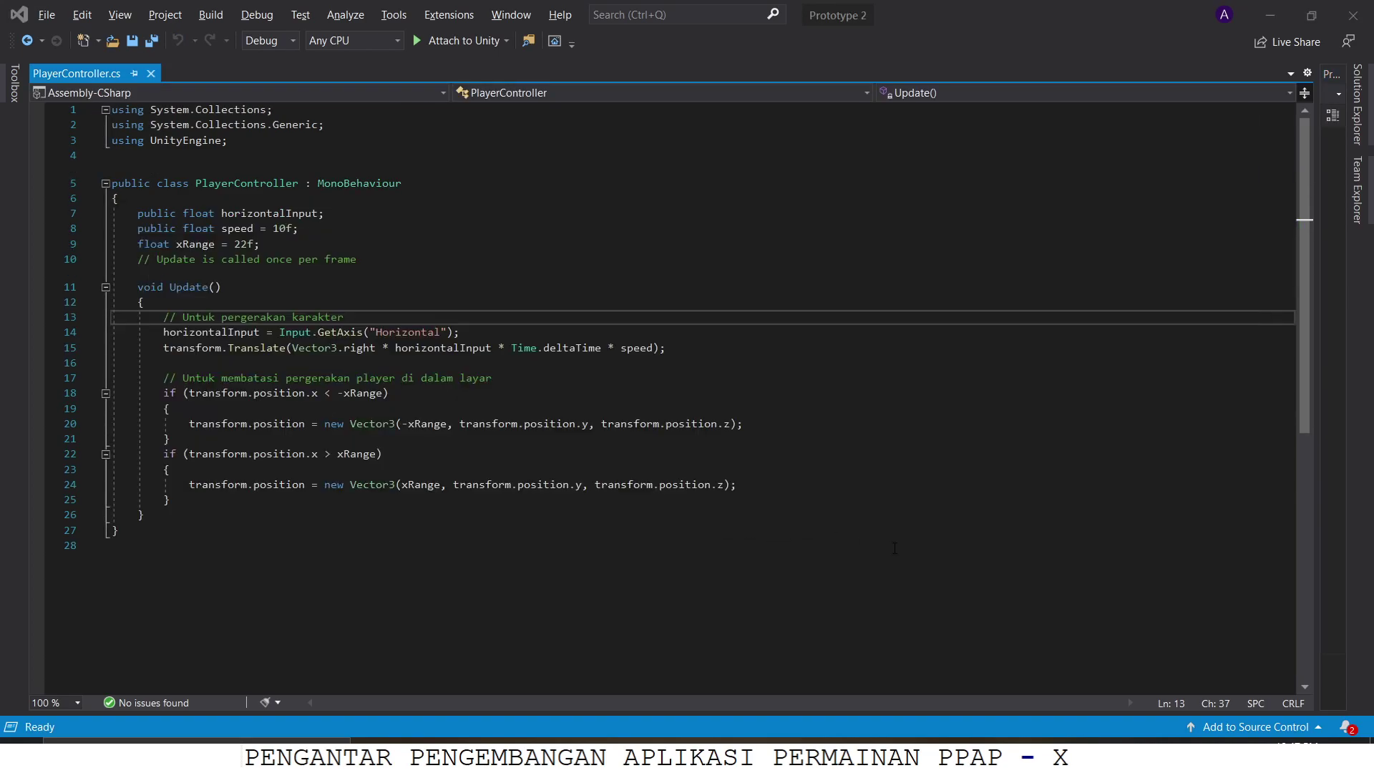
{"action": "key", "text": "alt+Tab"}
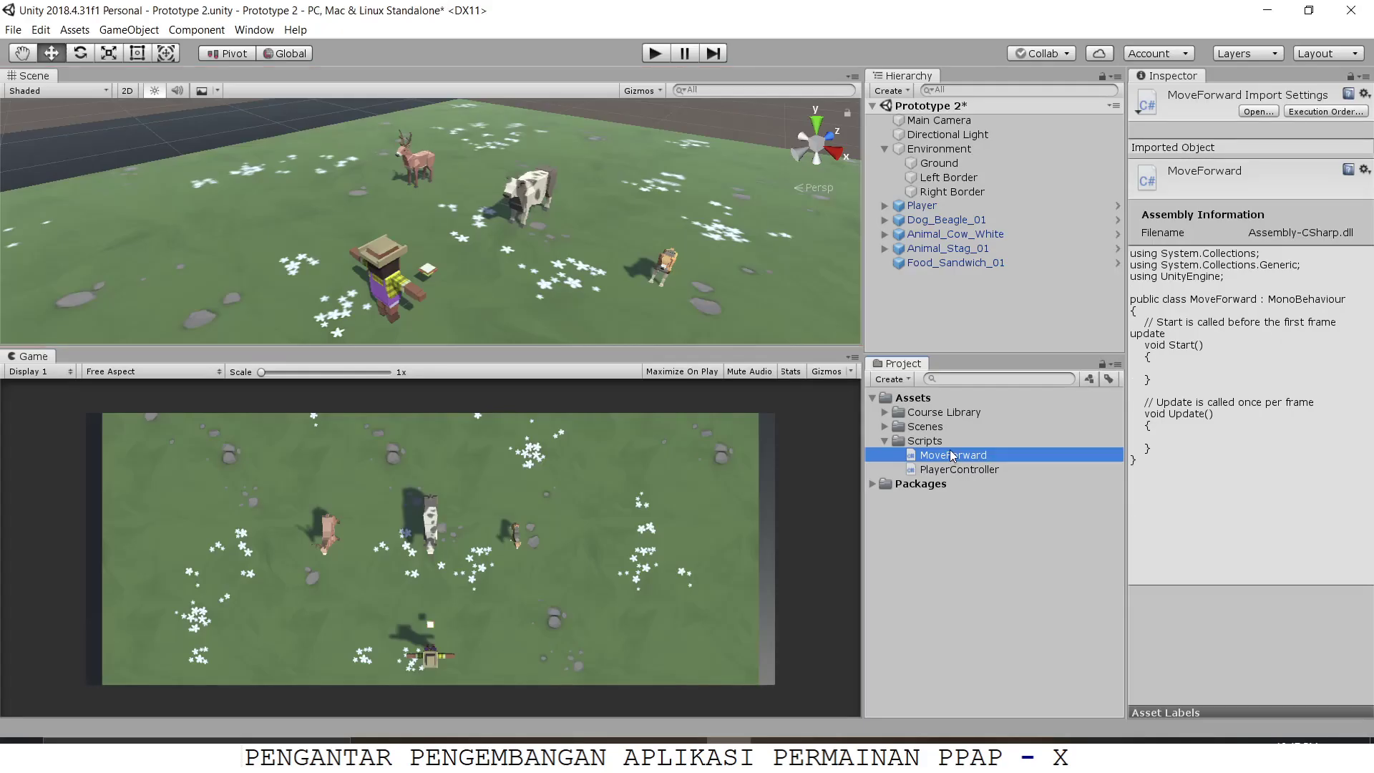
{"action": "double_click", "coordinate": [953, 455]}
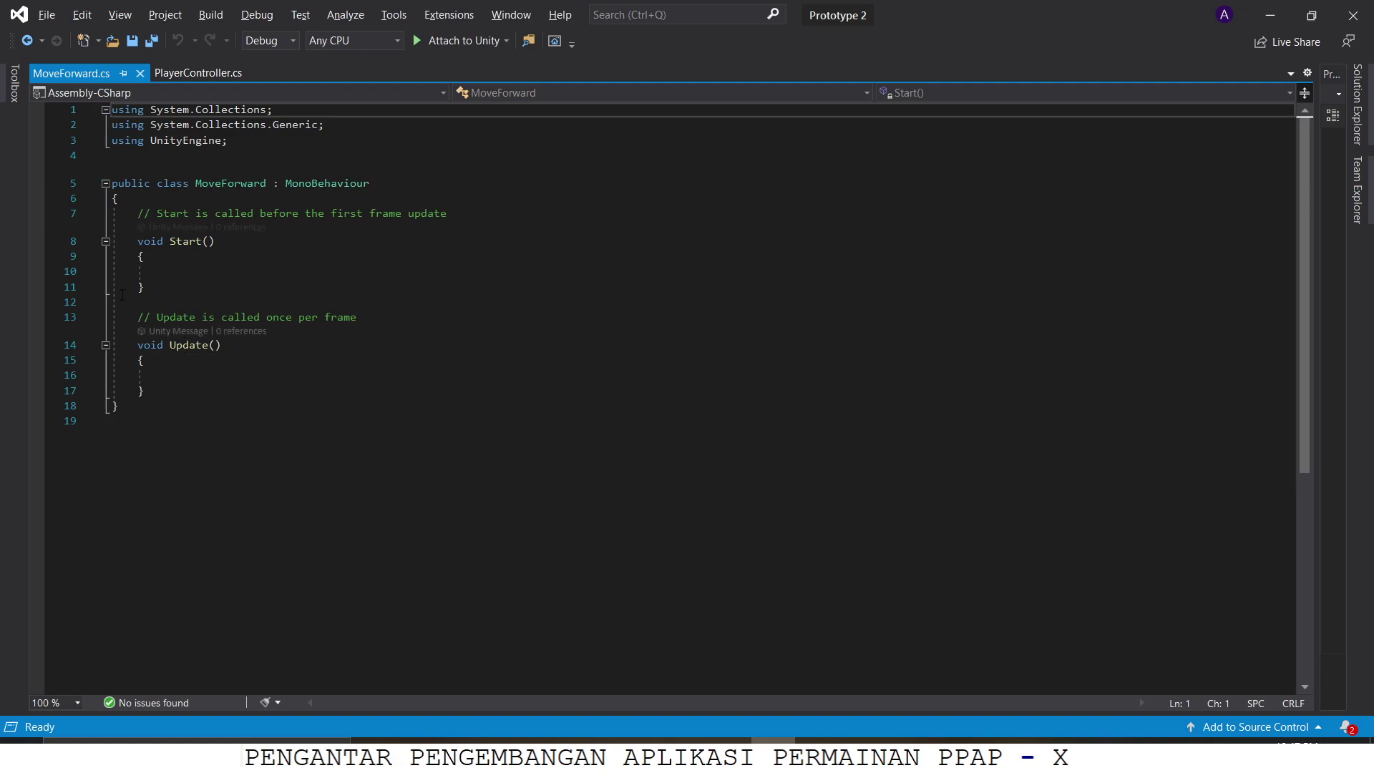
{"action": "left_click_drag", "start_coordinate": [145, 287], "coordinate": [51, 212]}
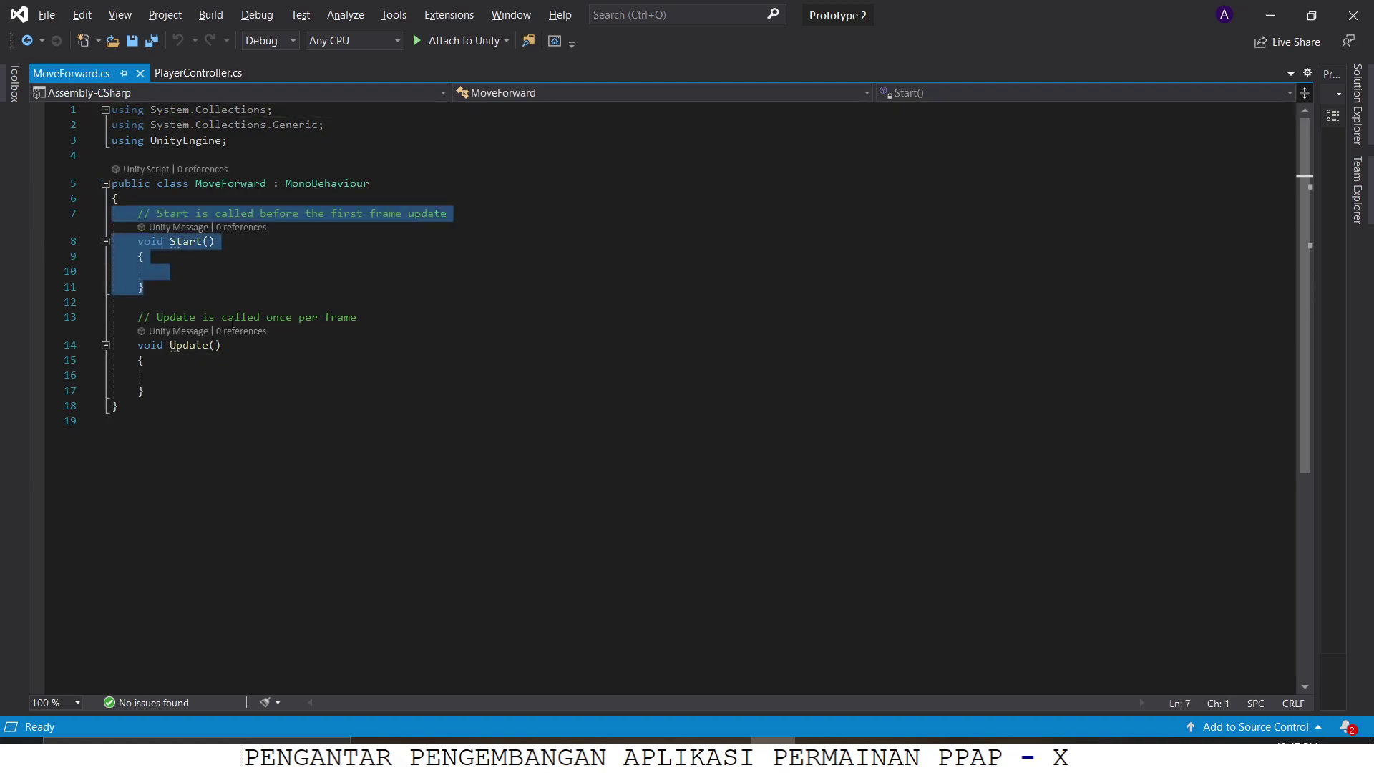
{"action": "key", "text": "Delete"}
{"action": "key", "text": "Tab"}
{"action": "key", "text": "Return"}
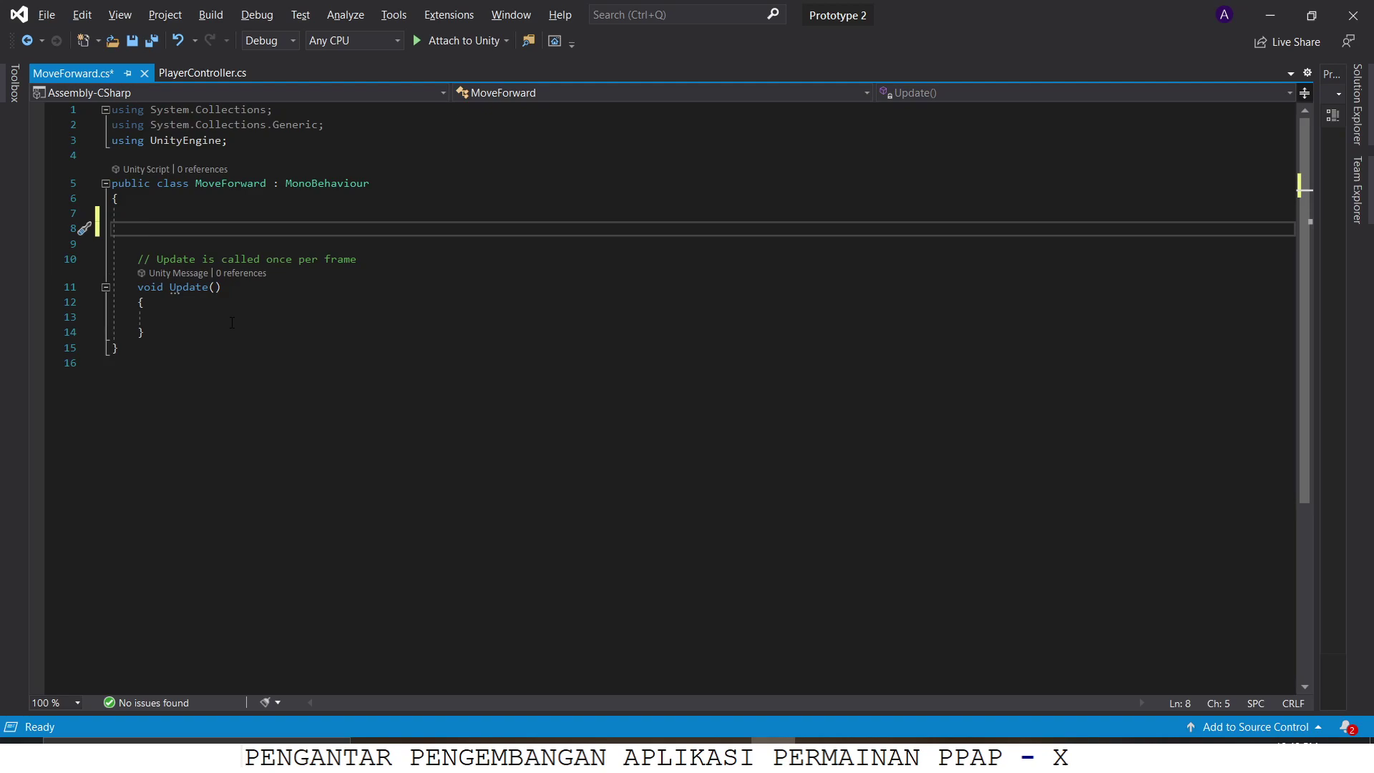
Declare the field public float speed = 40f; at the start of the MoveForward class
{"action": "type", "text": "public l"}
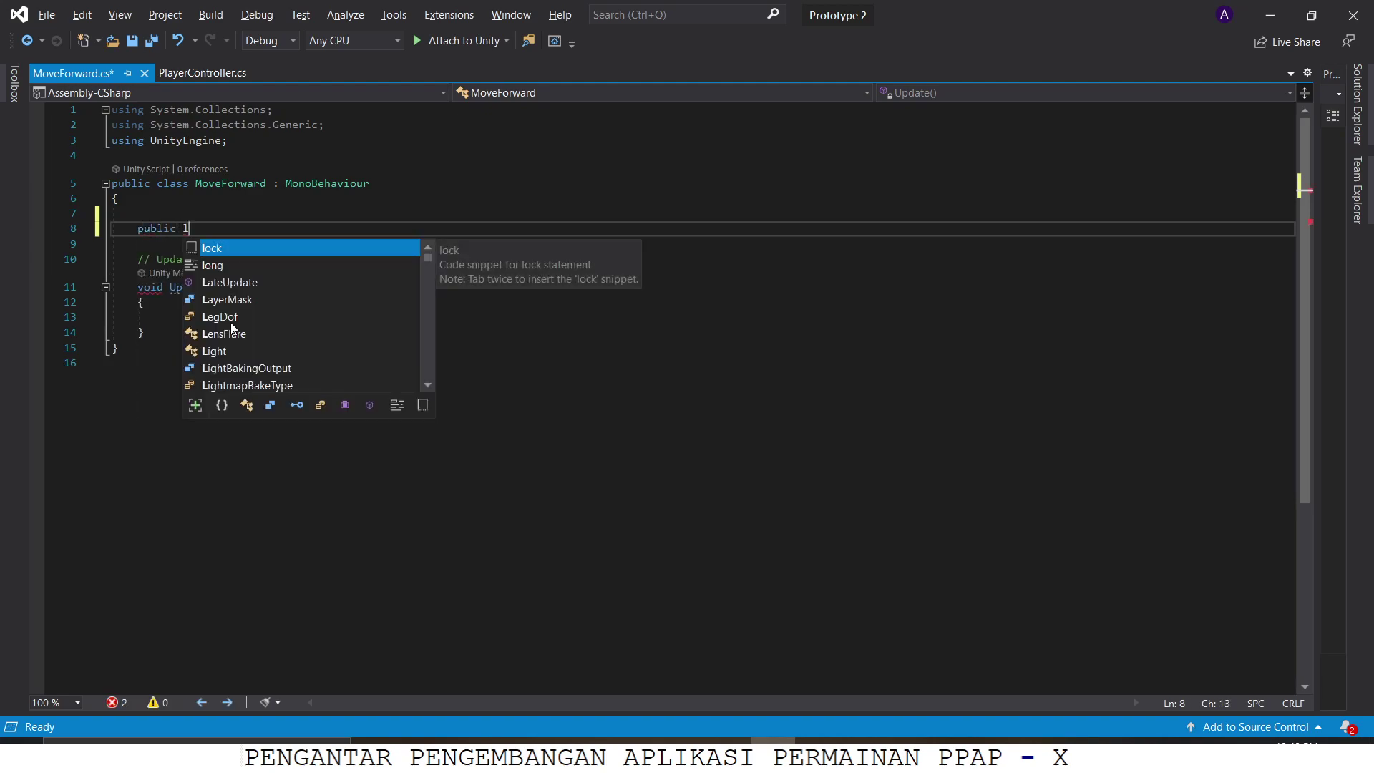
{"action": "key", "text": "BackSpace"}
{"action": "type", "text": "float "}
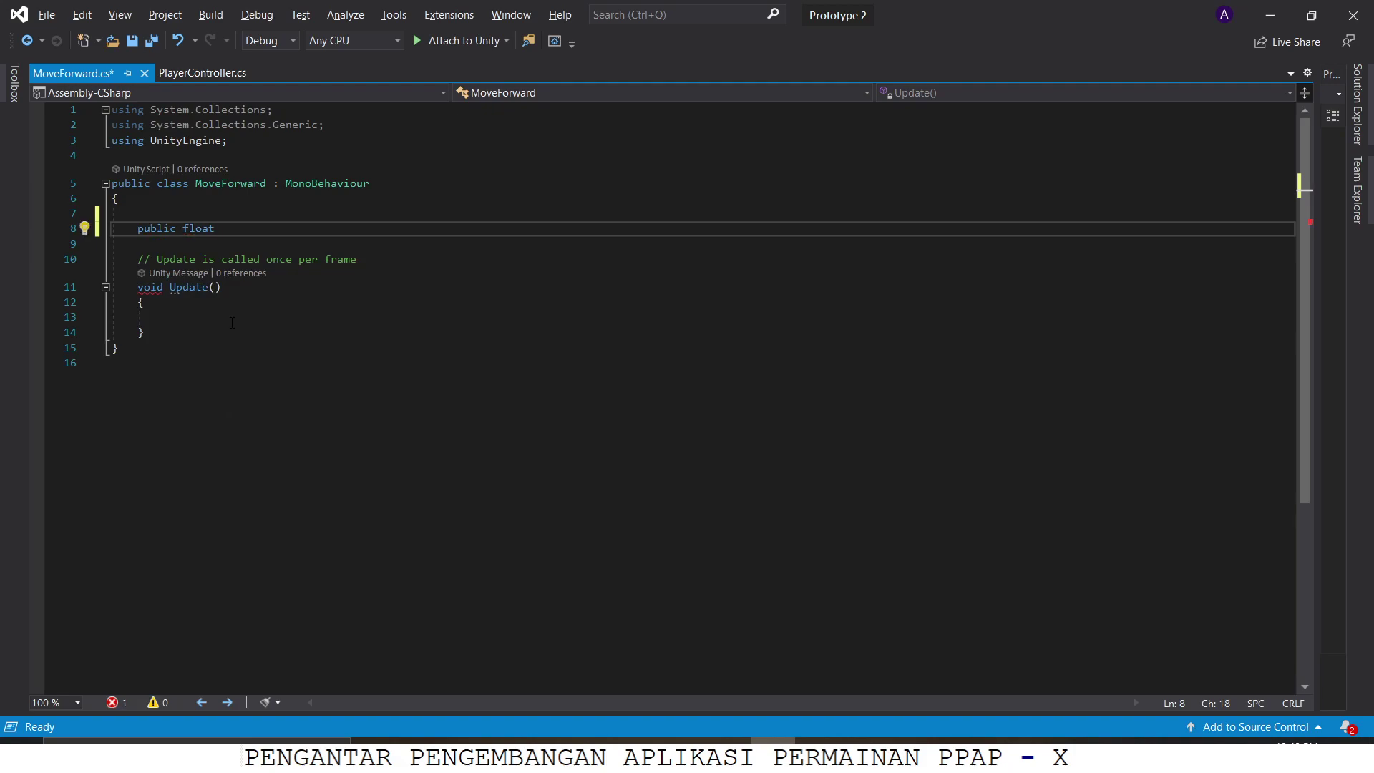
{"action": "type", "text": "speed"}
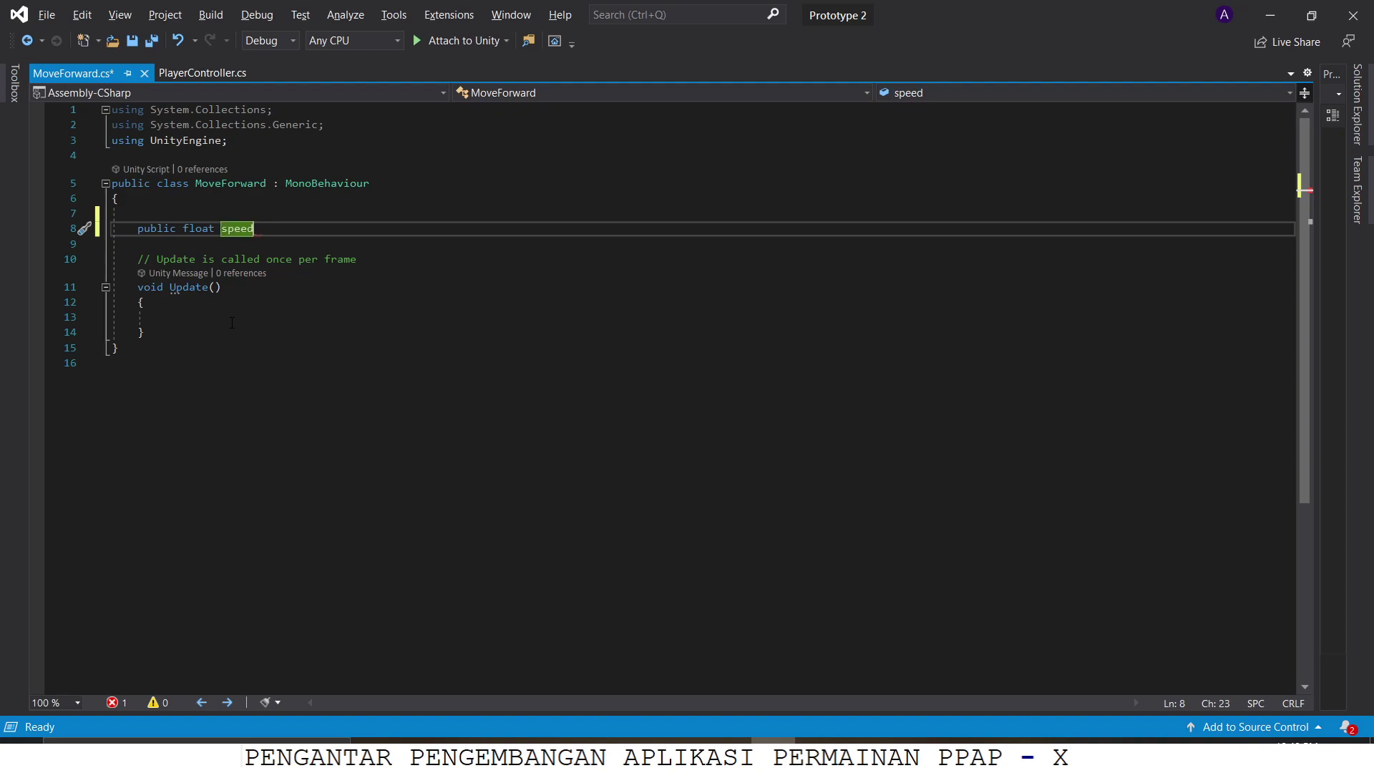
{"action": "type", "text": " = ;"}
{"action": "key", "text": "Left"}
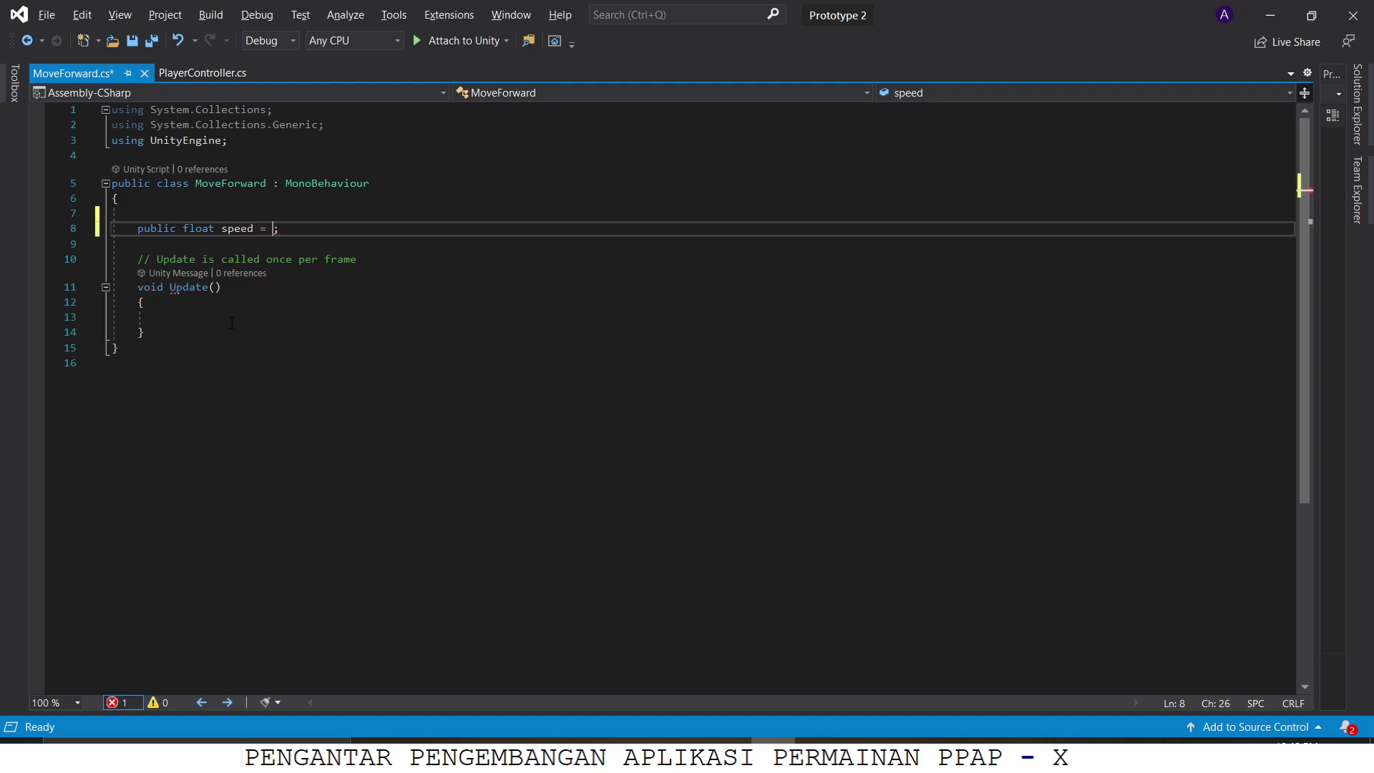
{"action": "type", "text": "40"}
{"action": "type", "text": ".f"}
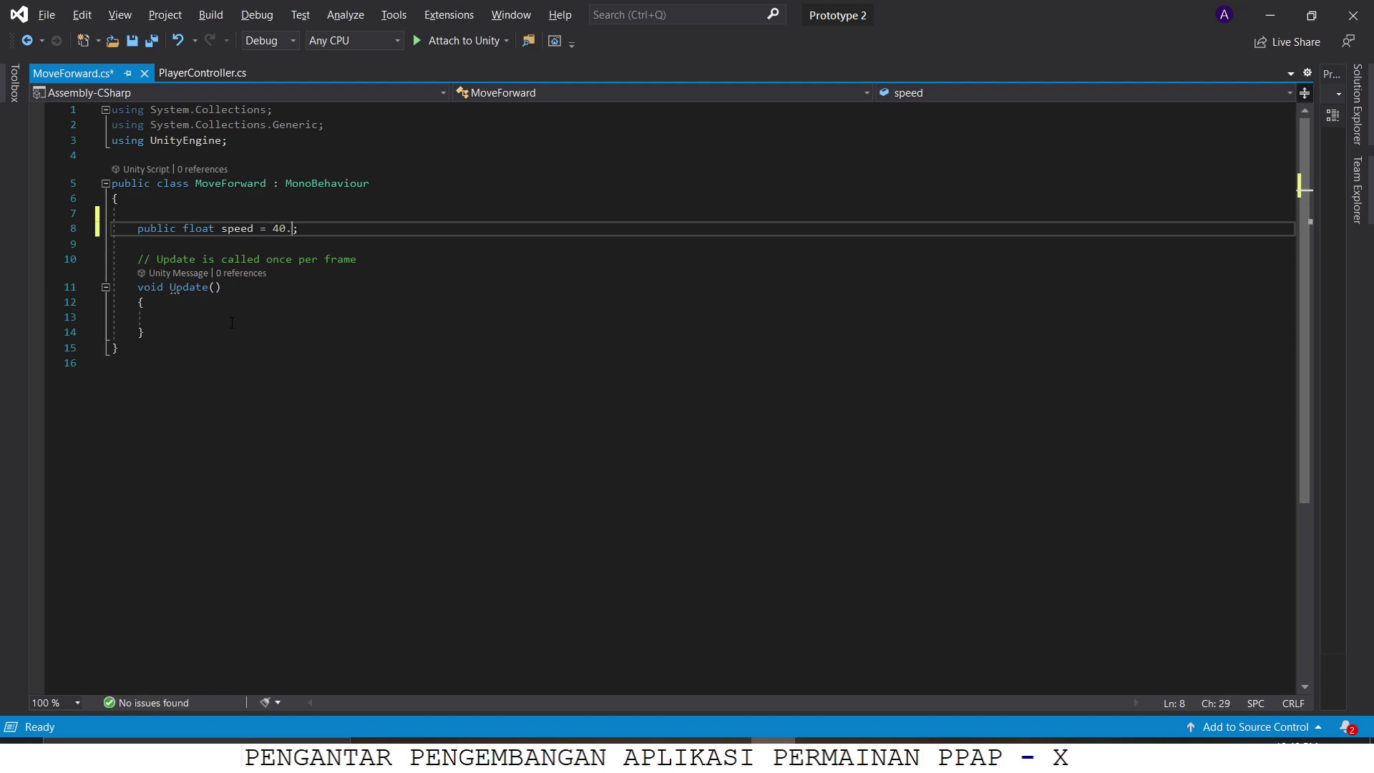
{"action": "key", "text": "BackSpace"}
{"action": "key", "text": "BackSpace"}
{"action": "type", "text": "f"}
Add transform.Translate(Vector3.forward * Time.deltaTime * speed); inside the Update method and save the script
{"action": "key", "text": "Down"}
{"action": "key", "text": "Down"}
{"action": "key", "text": "Down"}
{"action": "left_click", "coordinate": [255, 330]}
{"action": "left_click", "coordinate": [254, 317]}
{"action": "key", "text": "ctrl+s"}
{"action": "type", "text": "tra"}
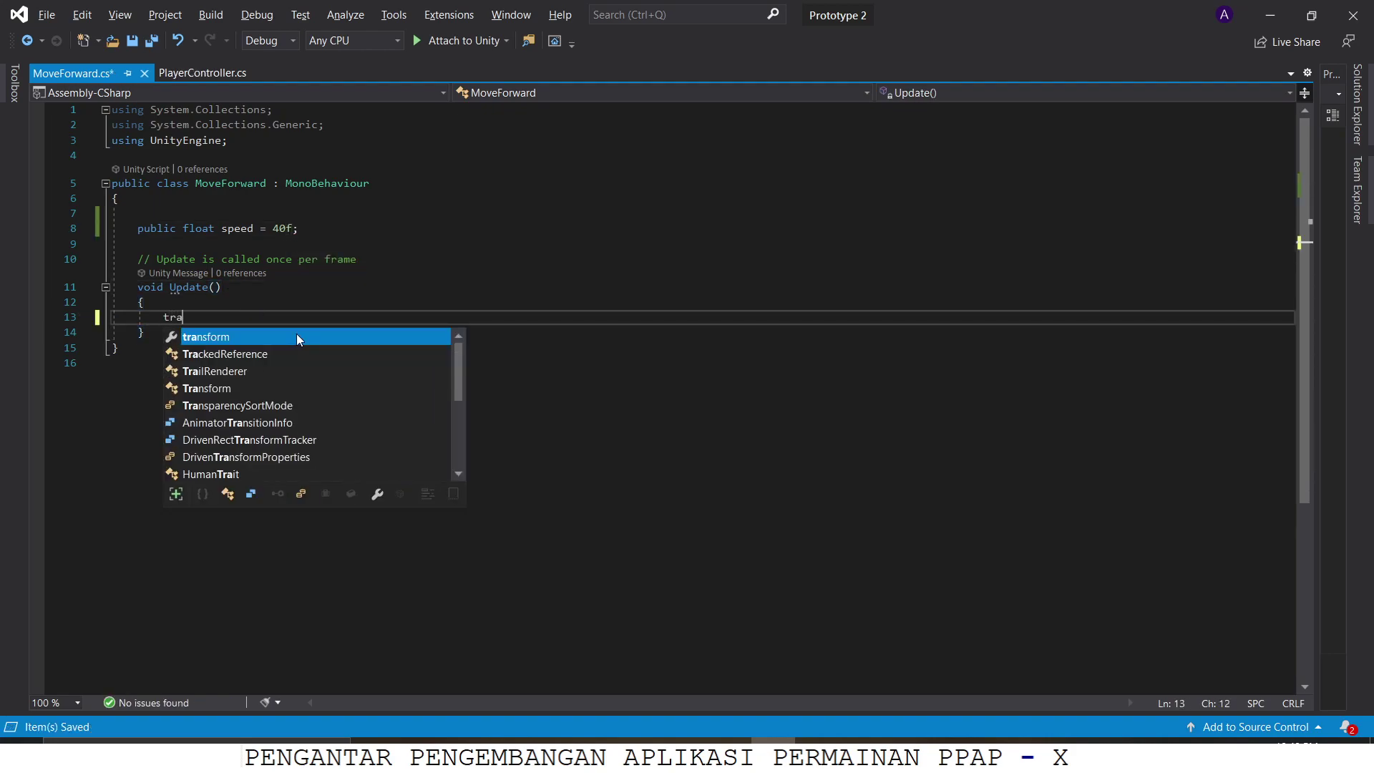
{"action": "type", "text": "nsform.translate"}
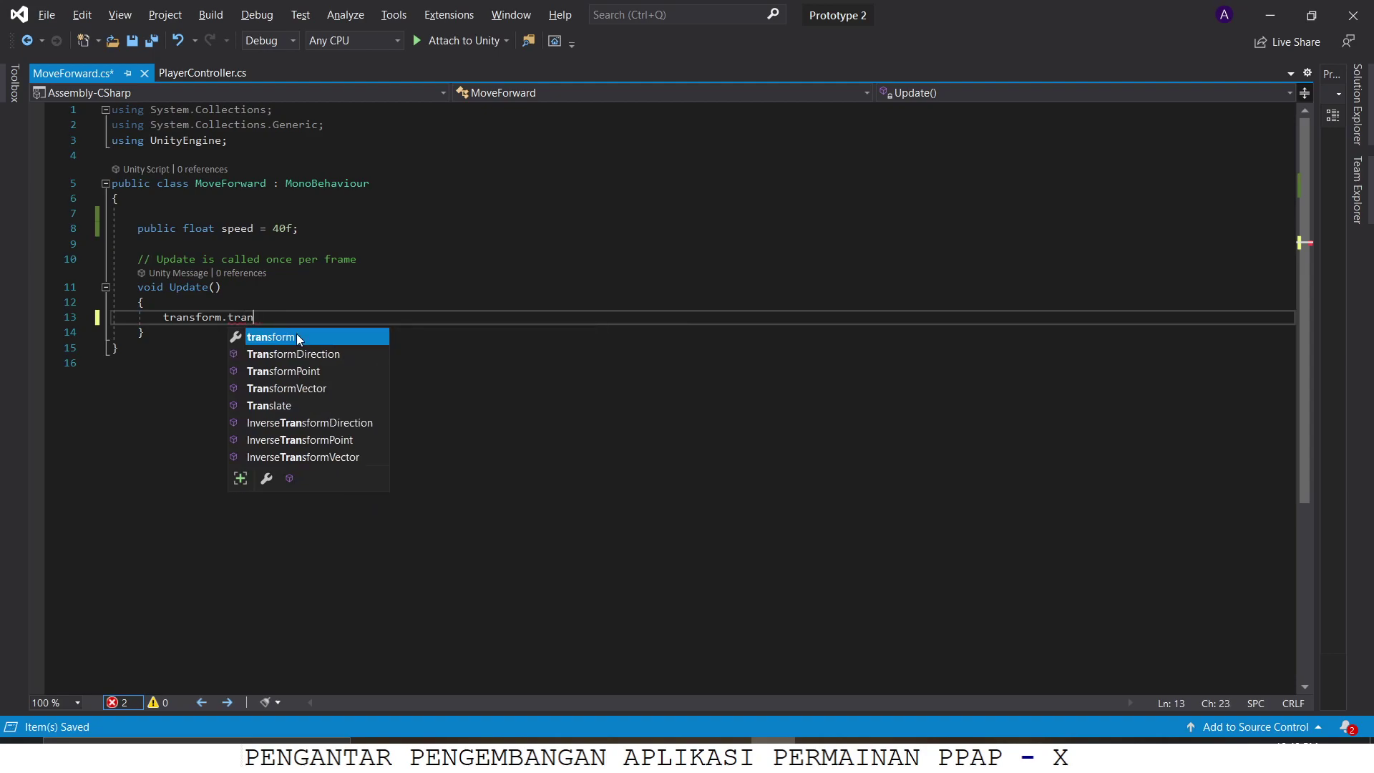
{"action": "key", "text": "Tab"}
{"action": "type", "text": "(vec"}
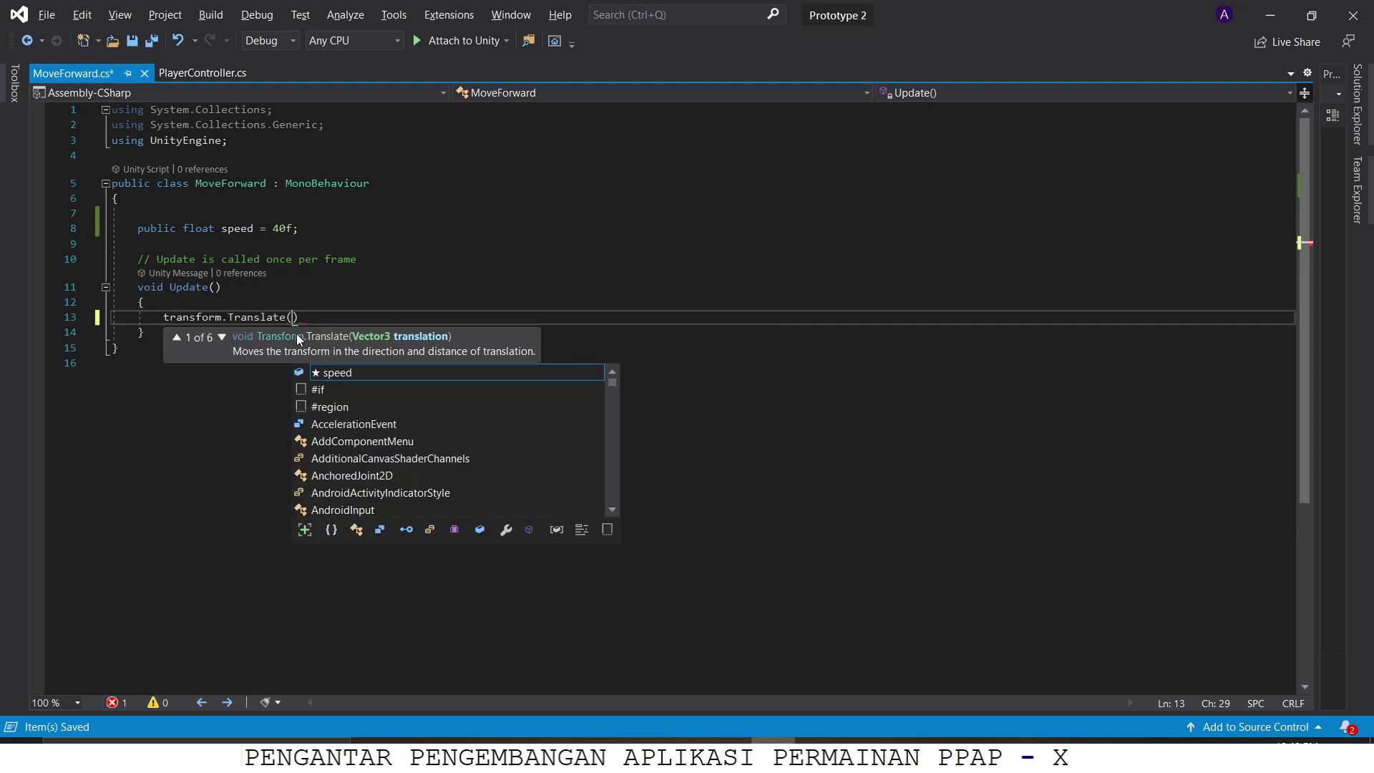
{"action": "key", "text": "Tab"}
{"action": "type", "text": ".f"}
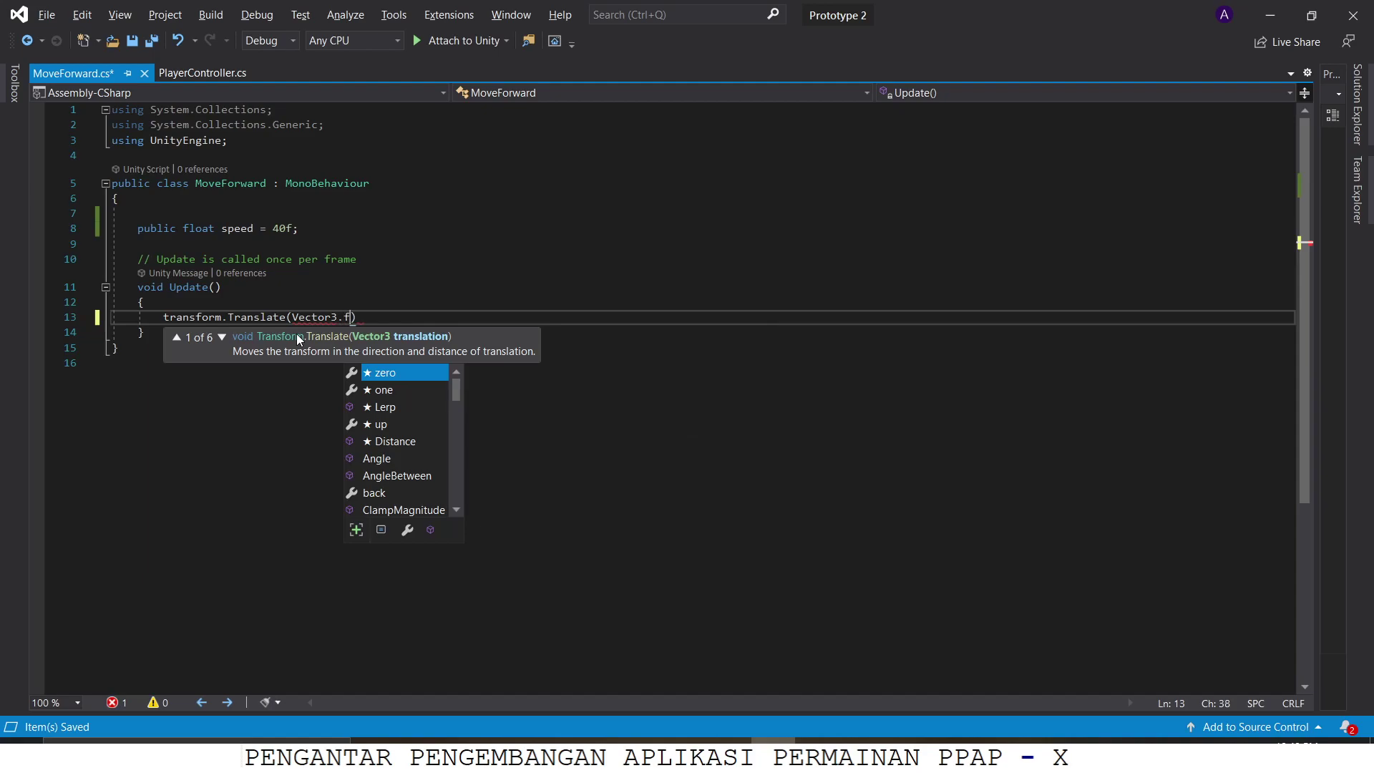
{"action": "key", "text": "Tab"}
{"action": "type", "text": "*"}
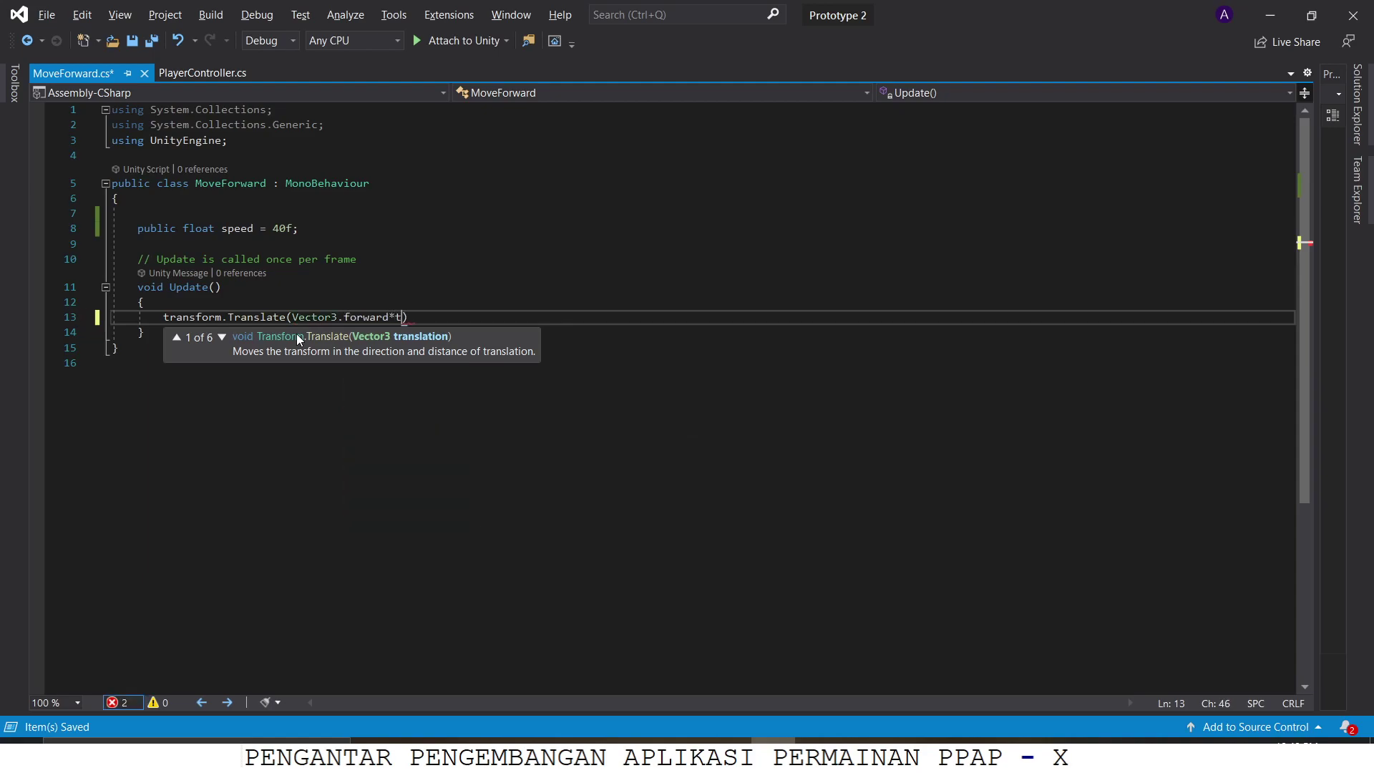
{"action": "type", "text": "time.d"}
{"action": "key", "text": "Tab"}
{"action": "type", "text": "* speed"}
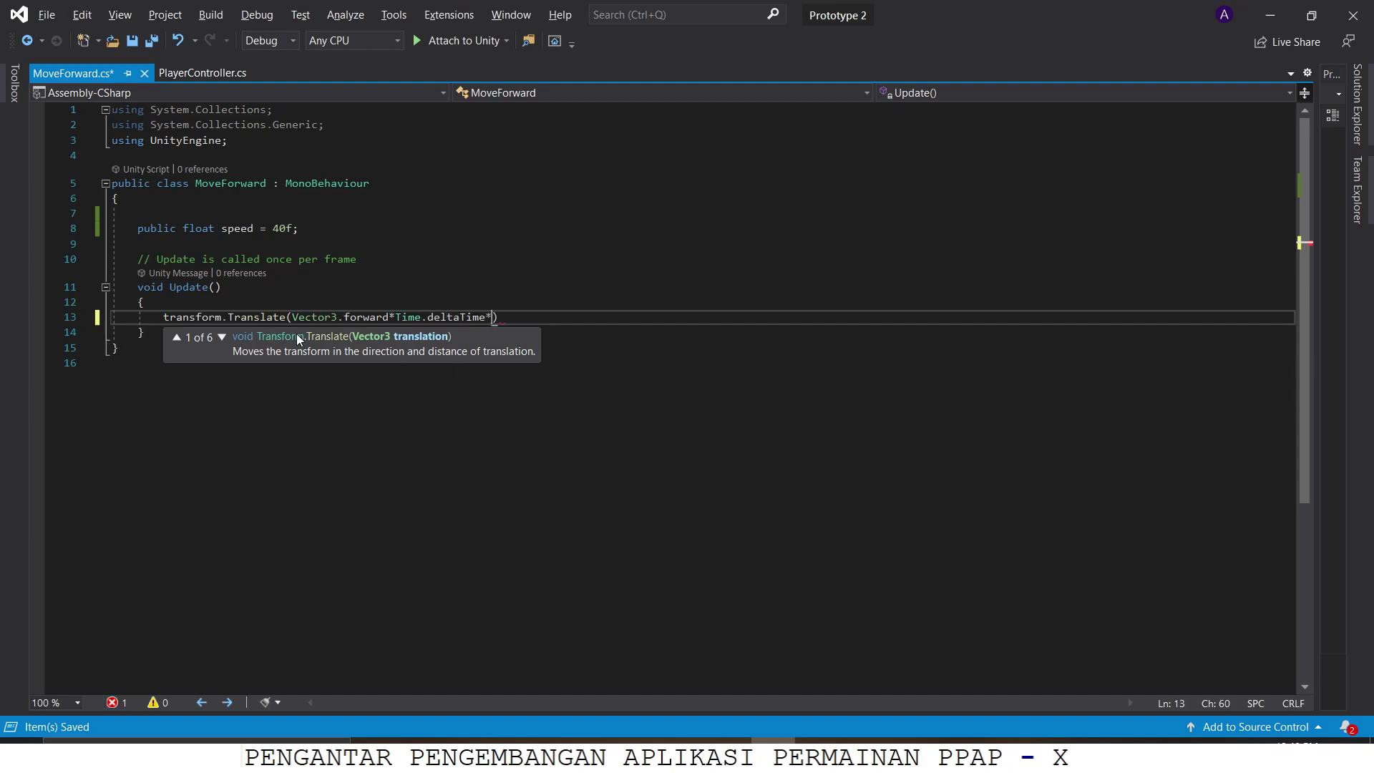
{"action": "type", "text": ");"}
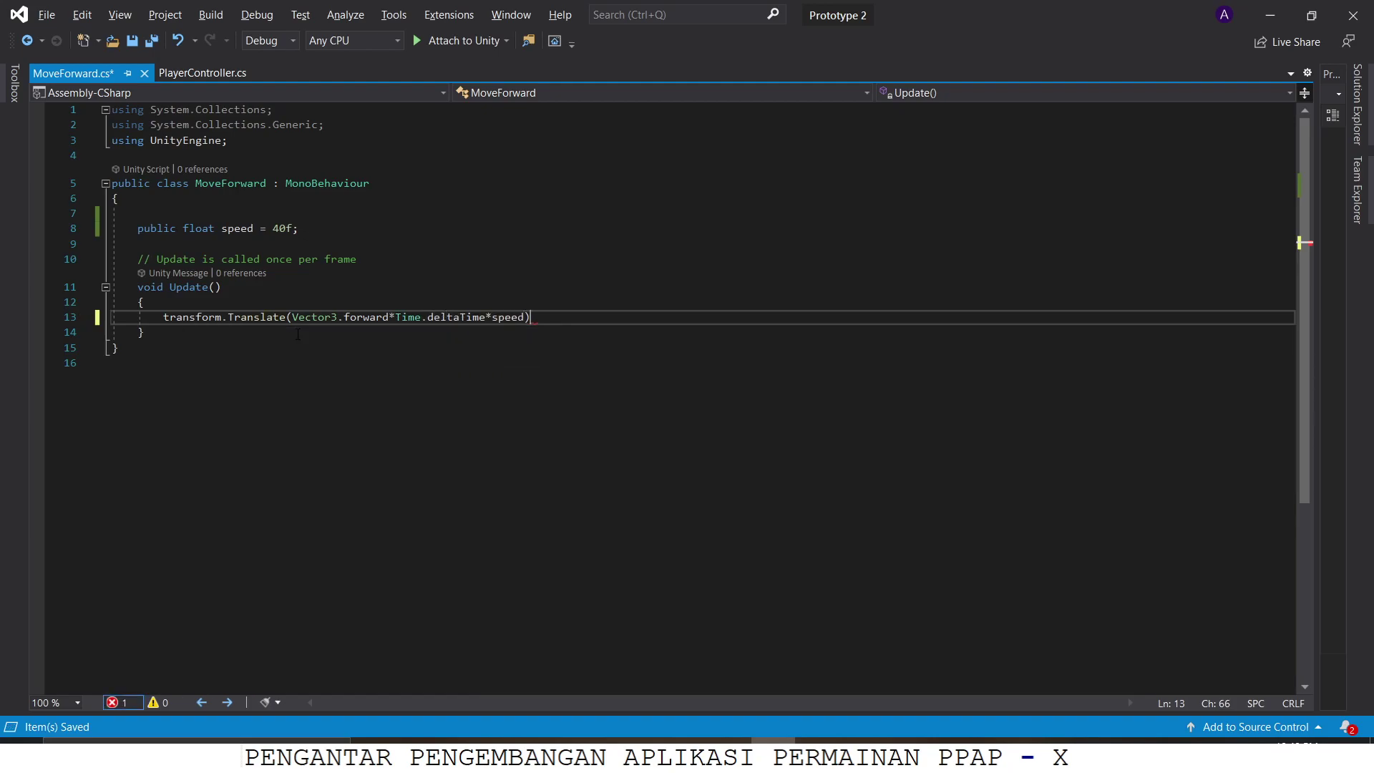
{"action": "key", "text": "ctrl+s"}
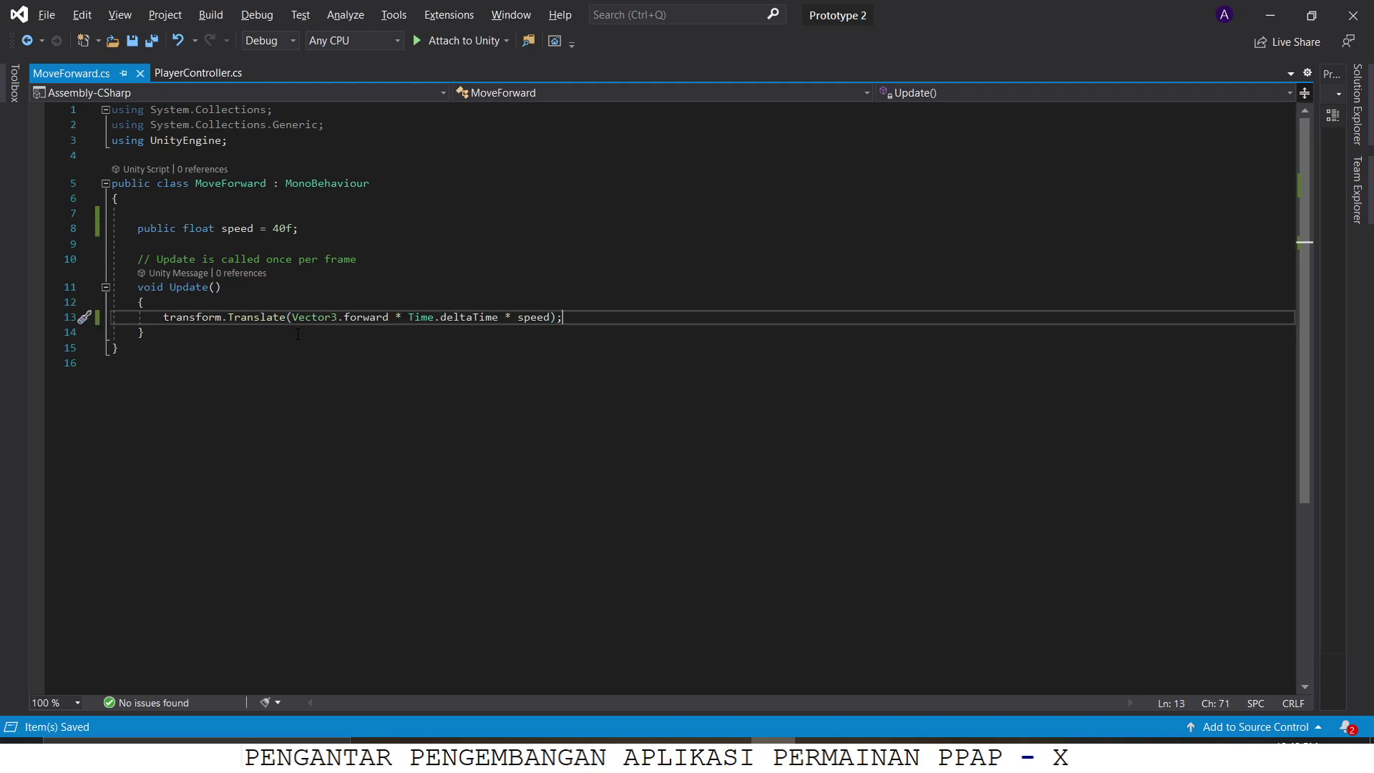
{"action": "mouse_move", "coordinate": [366, 315]}
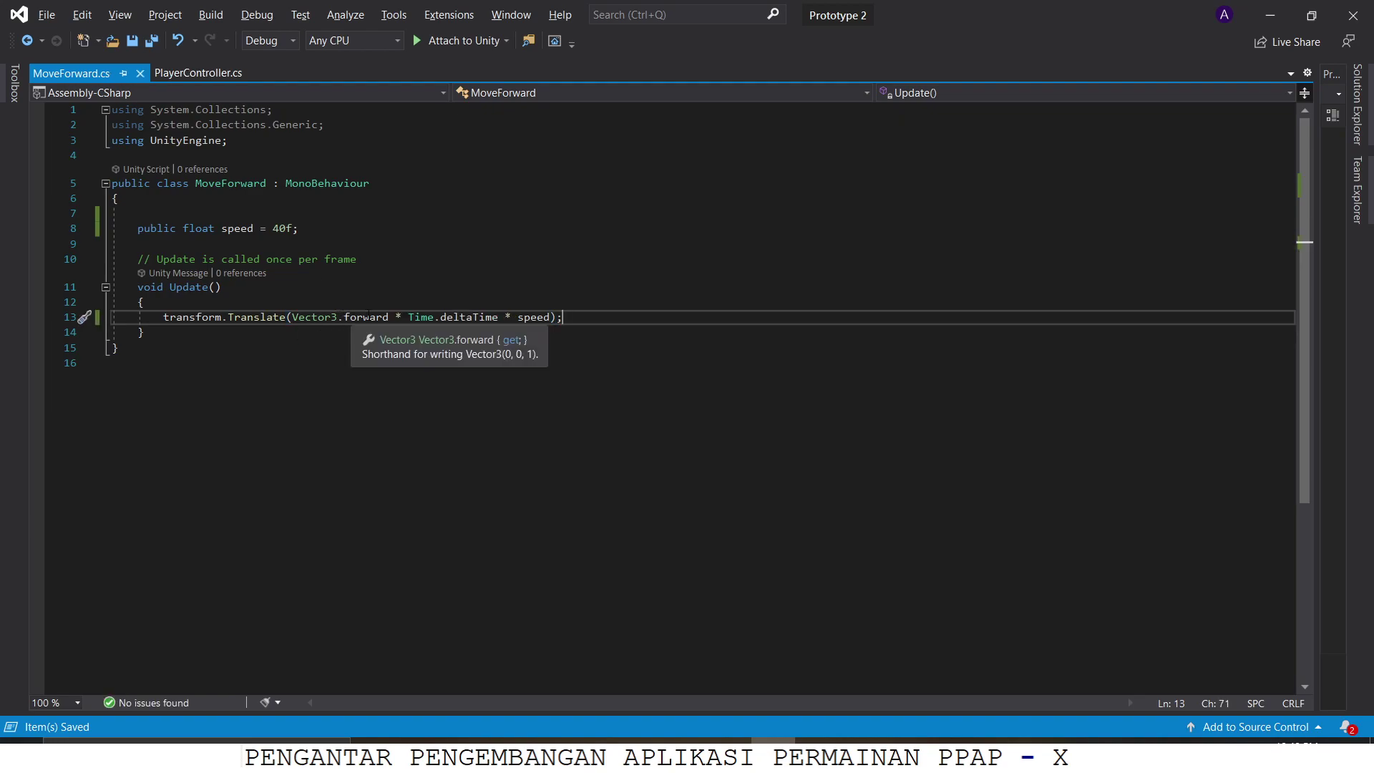
{"action": "mouse_move", "coordinate": [443, 315]}
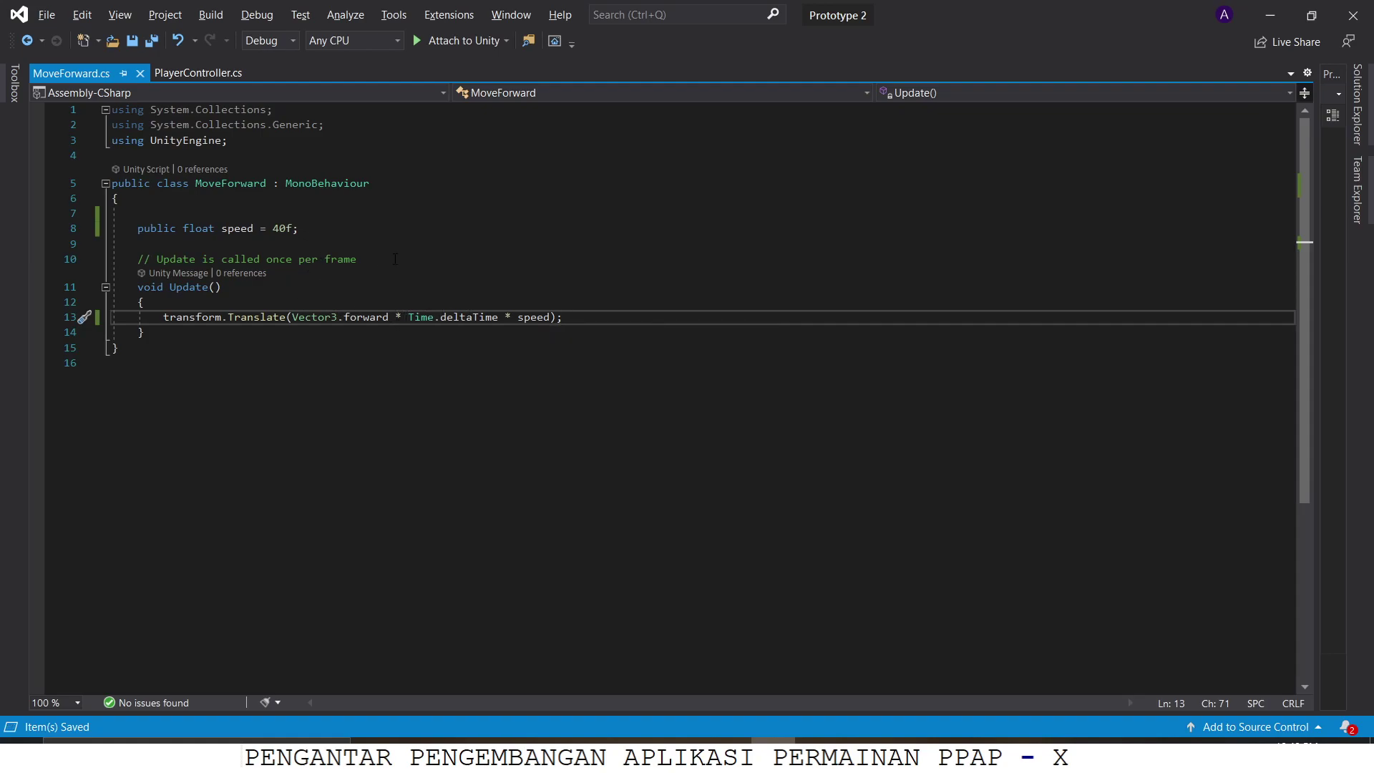
Switch back to Unity and attach the MoveForward script to the Food_Sandwich_01 object
{"action": "key", "text": "alt+Tab"}
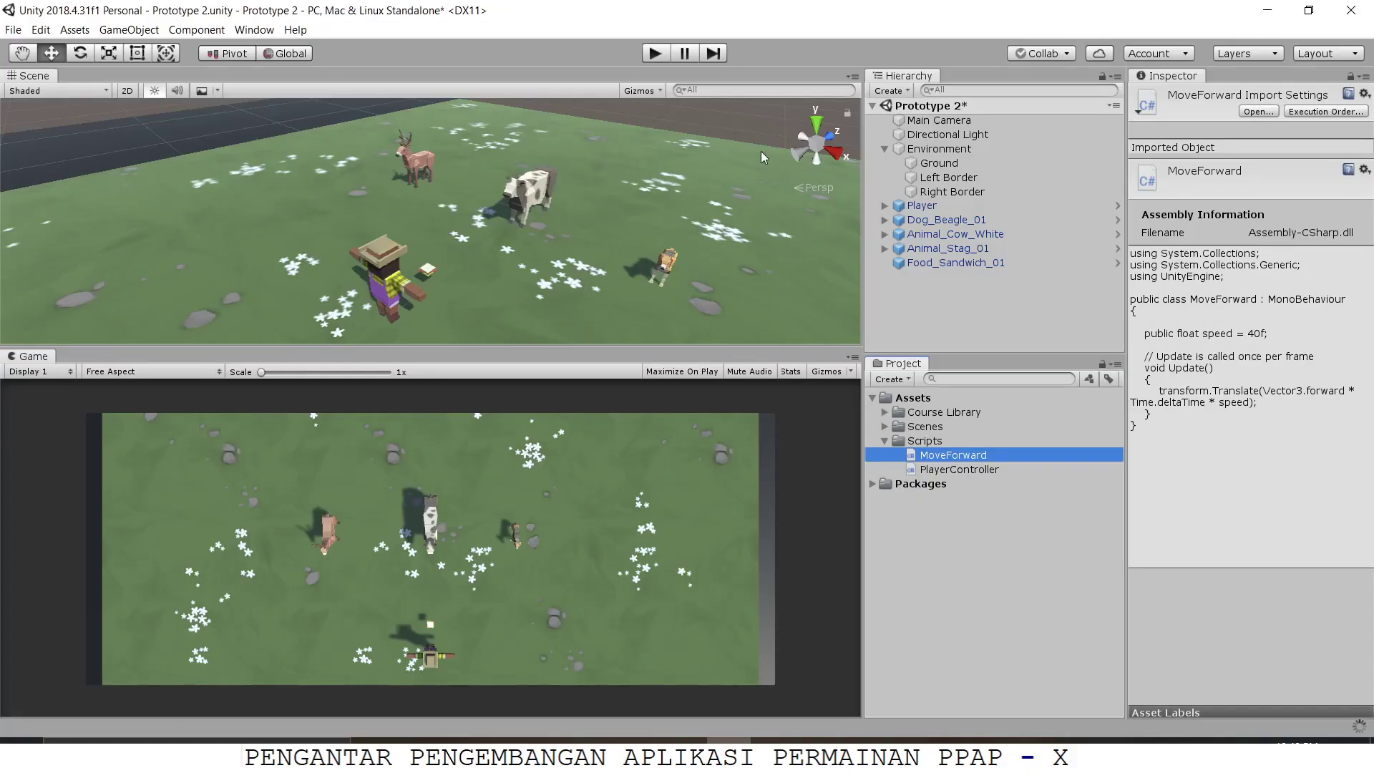
{"action": "left_click", "coordinate": [946, 263]}
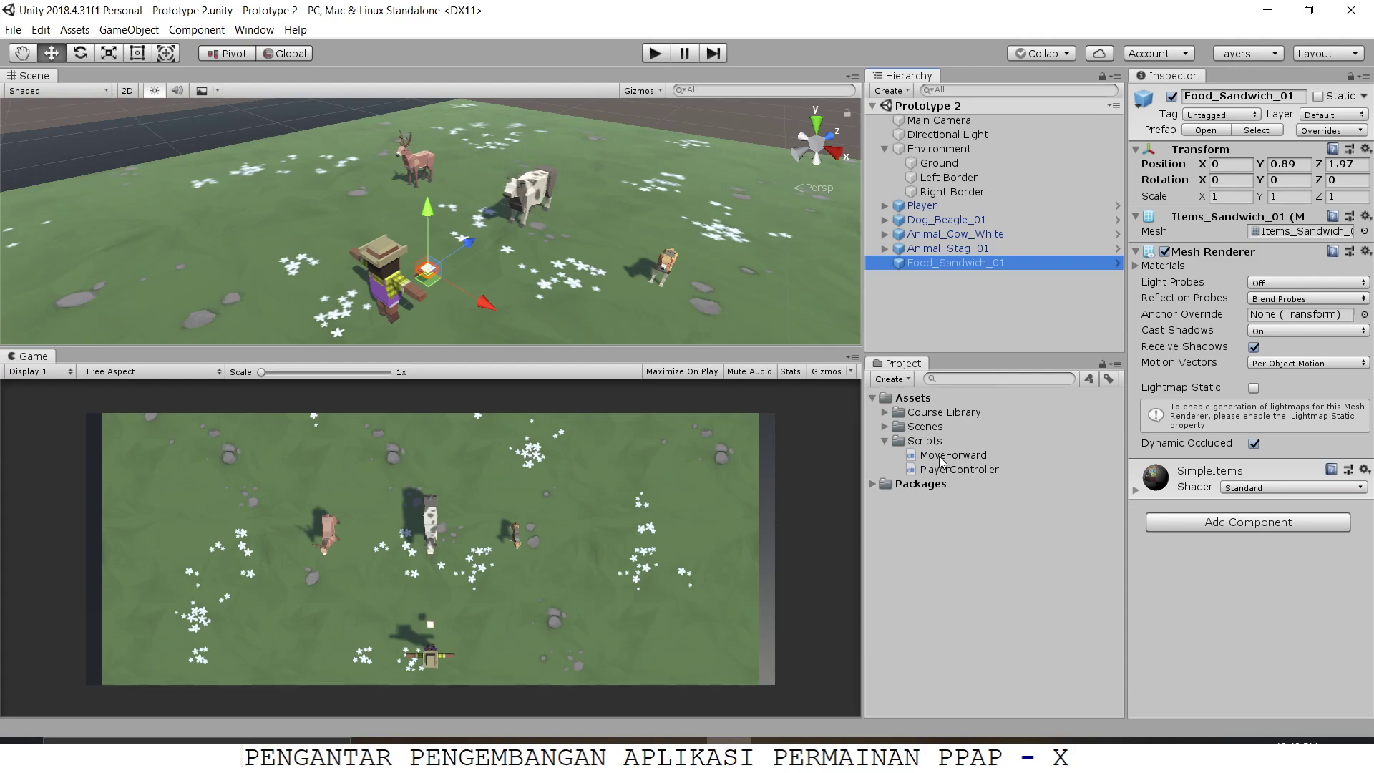
{"action": "left_click_drag", "start_coordinate": [942, 462], "coordinate": [1217, 555]}
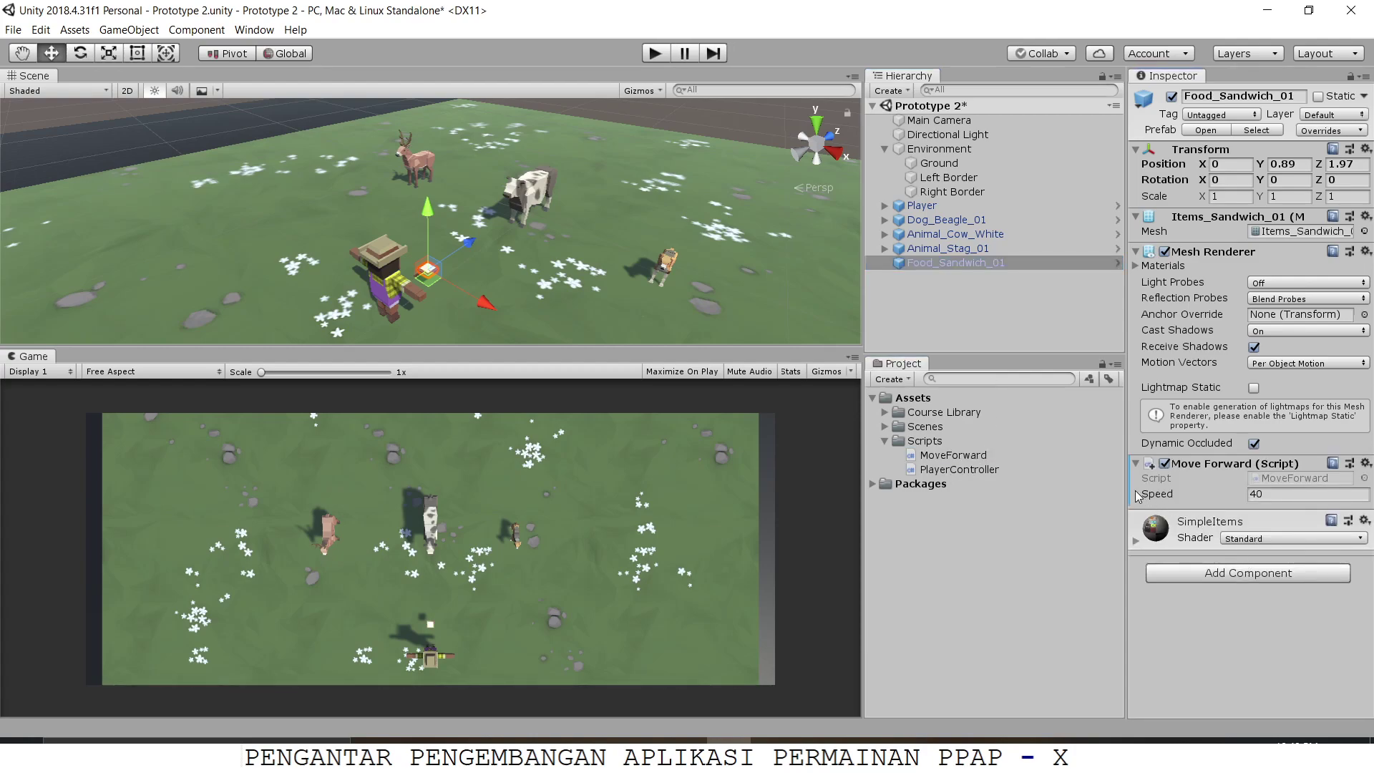
Run the game twice to check the sandwich's forward flight, stopping play mode after each run
{"action": "left_click", "coordinate": [654, 54]}
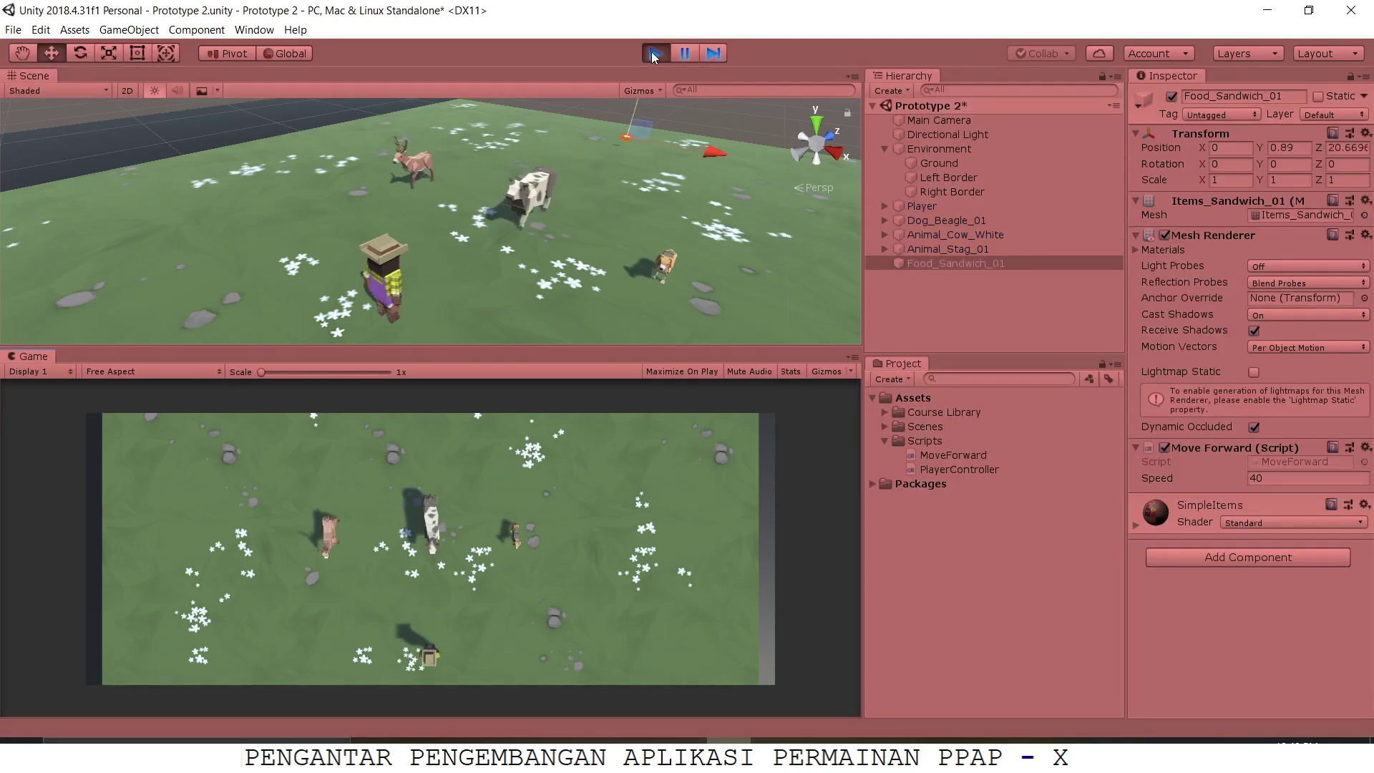
{"action": "left_click", "coordinate": [654, 54]}
{"action": "left_click", "coordinate": [654, 54]}
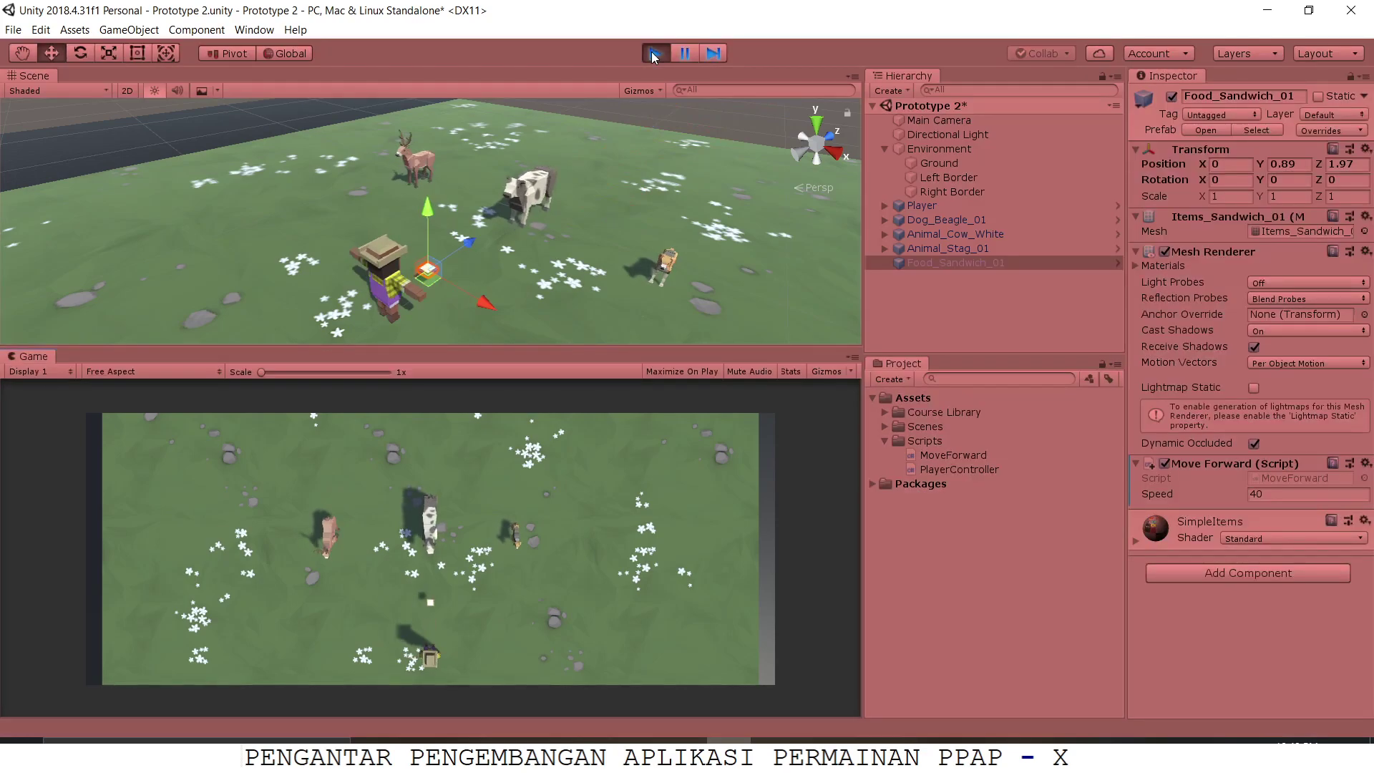
{"action": "left_click", "coordinate": [653, 54]}
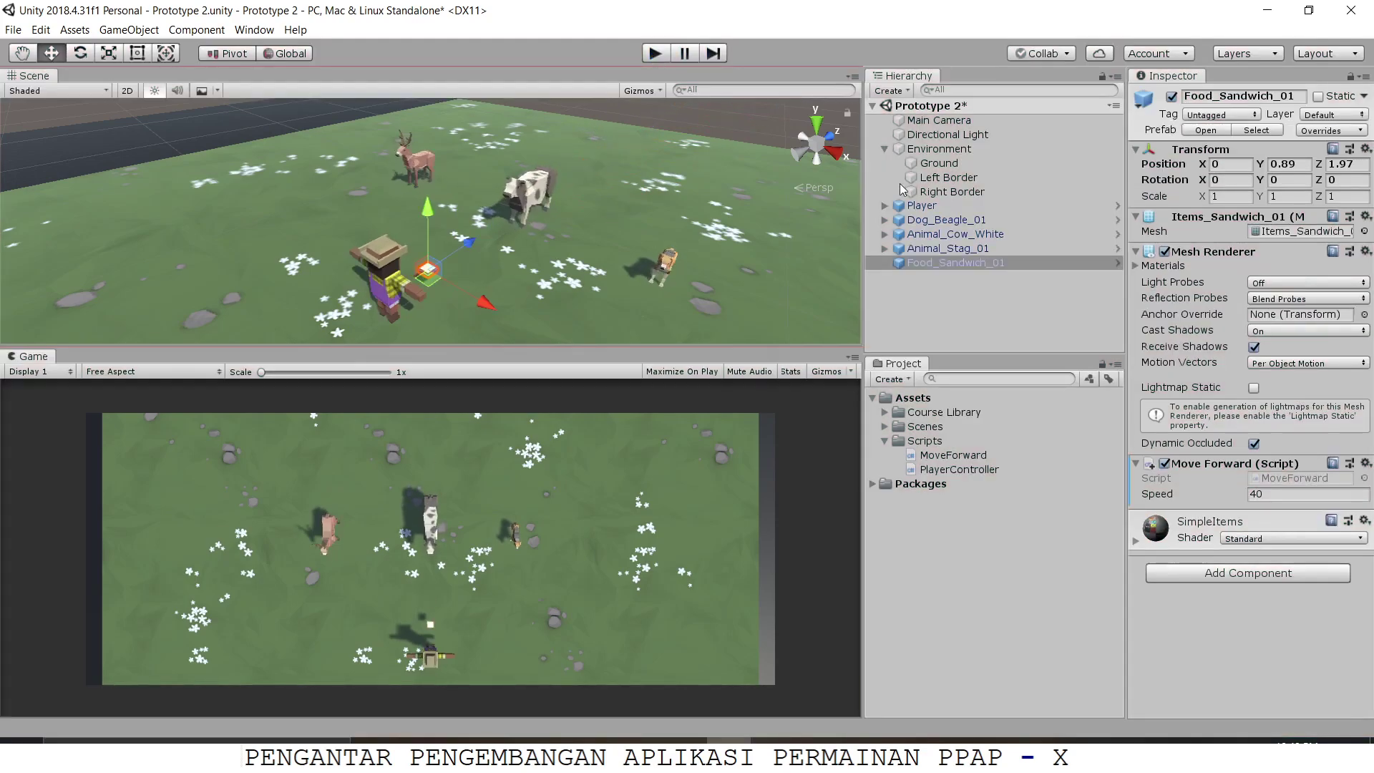
Set the sandwich's Move Forward speed to 30 and test its flight in play mode, stopping the run at the end
{"action": "double_click", "coordinate": [1266, 493]}
{"action": "type", "text": "30"}
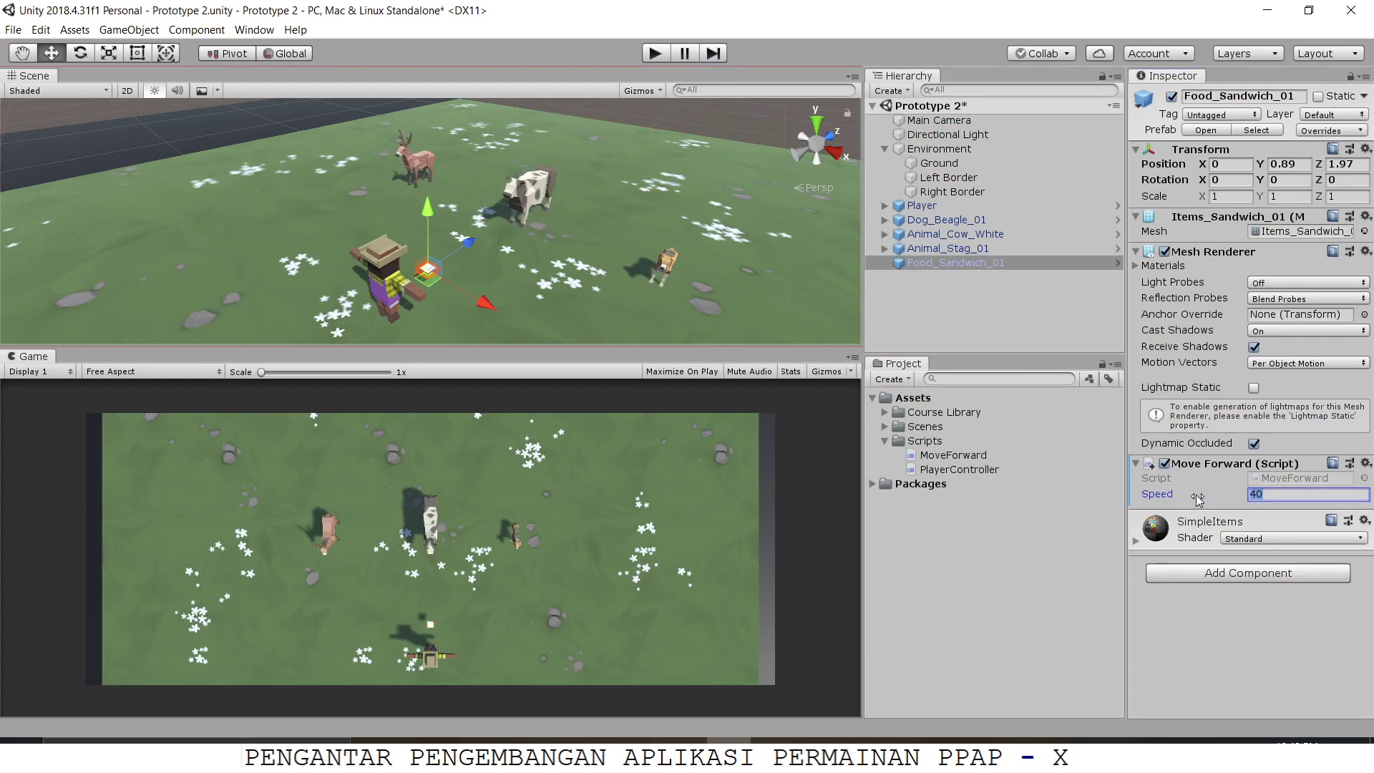
{"action": "left_click", "coordinate": [1310, 694]}
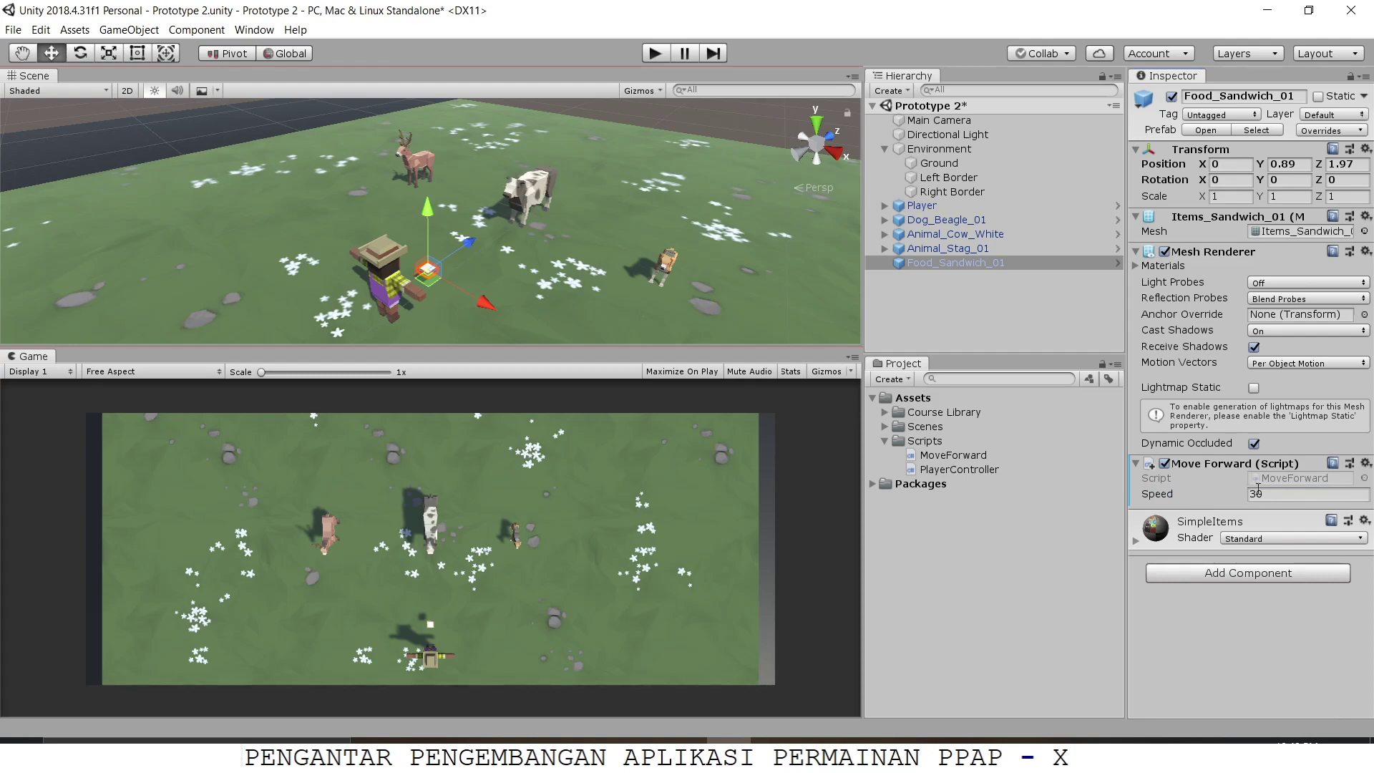
{"action": "left_click", "coordinate": [654, 53]}
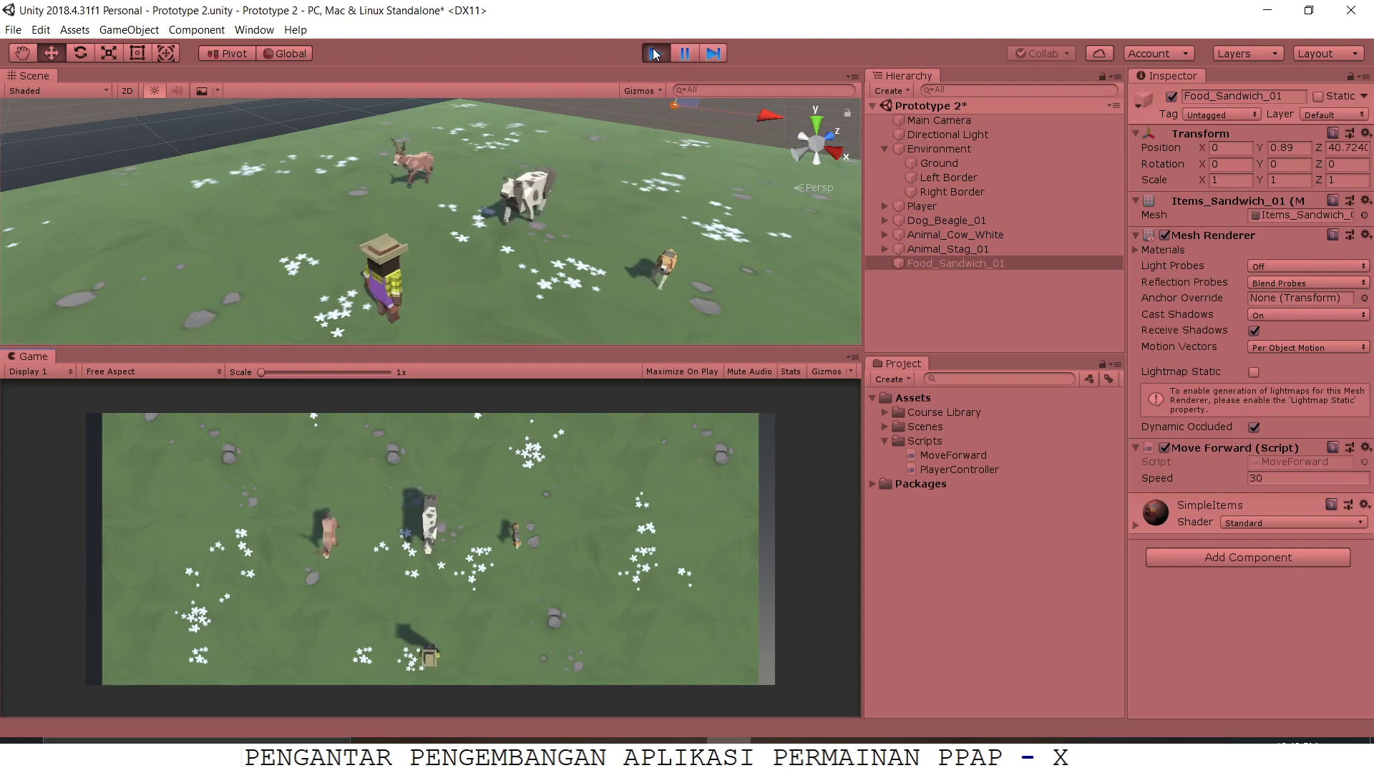
{"action": "left_click", "coordinate": [654, 53]}
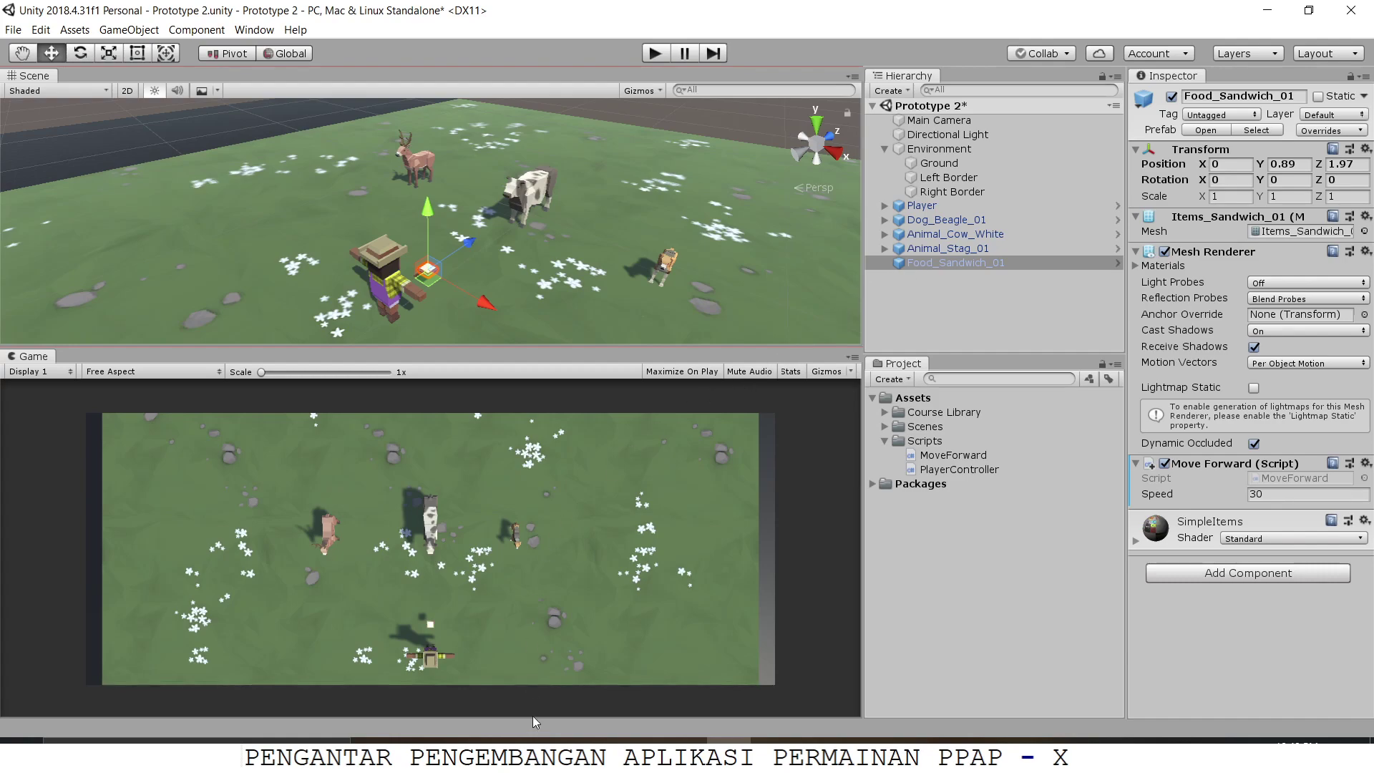
Switch to Chrome, search the web for prefabs unity and read the Prefabs page of the Unity Manual
{"action": "left_click", "coordinate": [507, 644]}
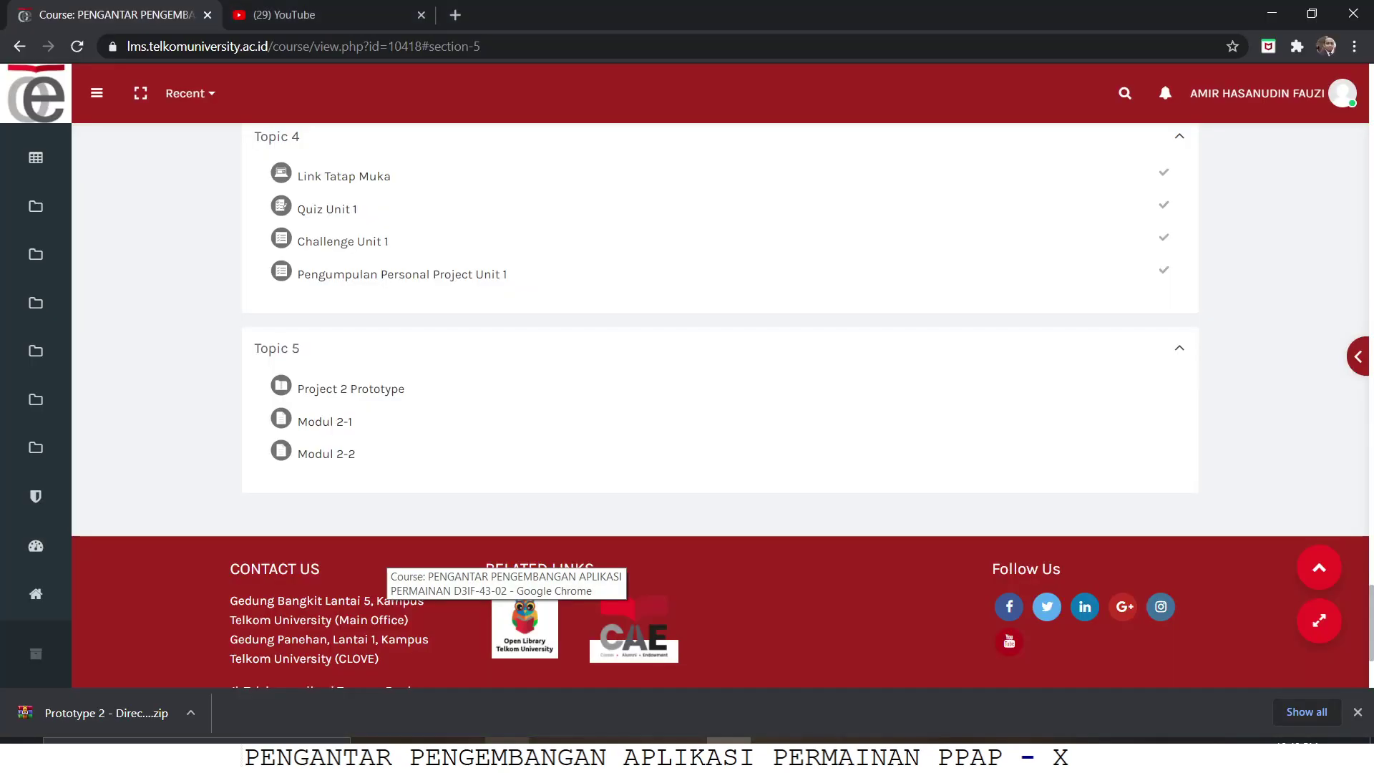
{"action": "left_click", "coordinate": [448, 10]}
{"action": "type", "text": "pr"}
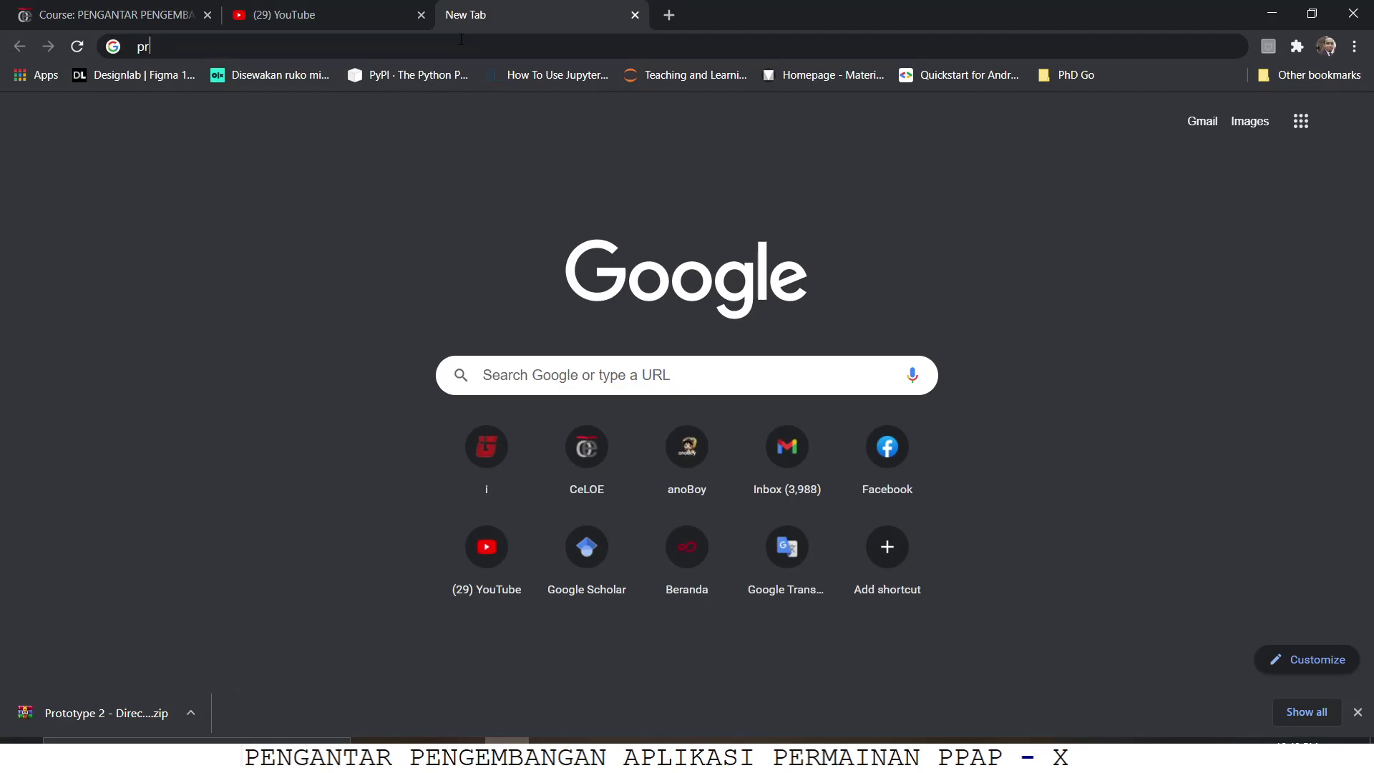
{"action": "type", "text": "efabs unity"}
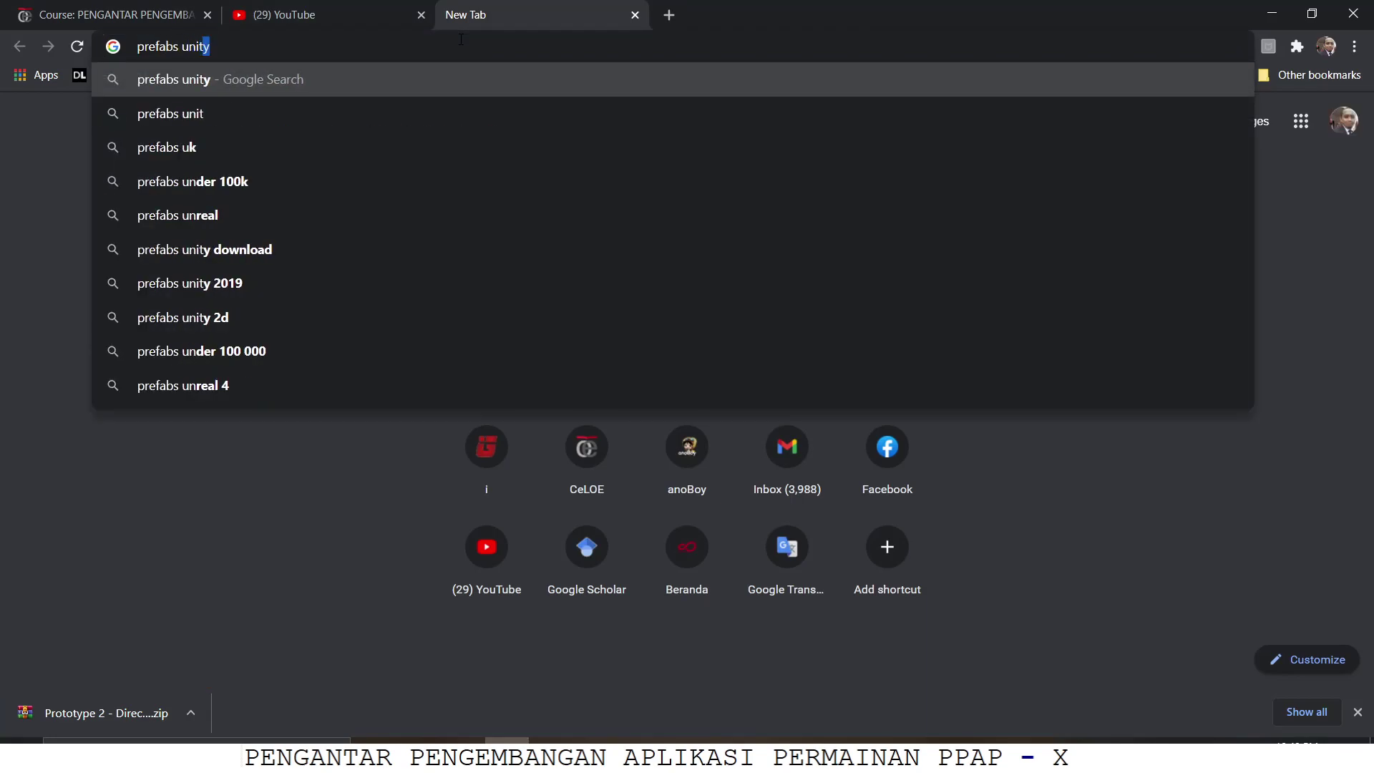
{"action": "key", "text": "Return"}
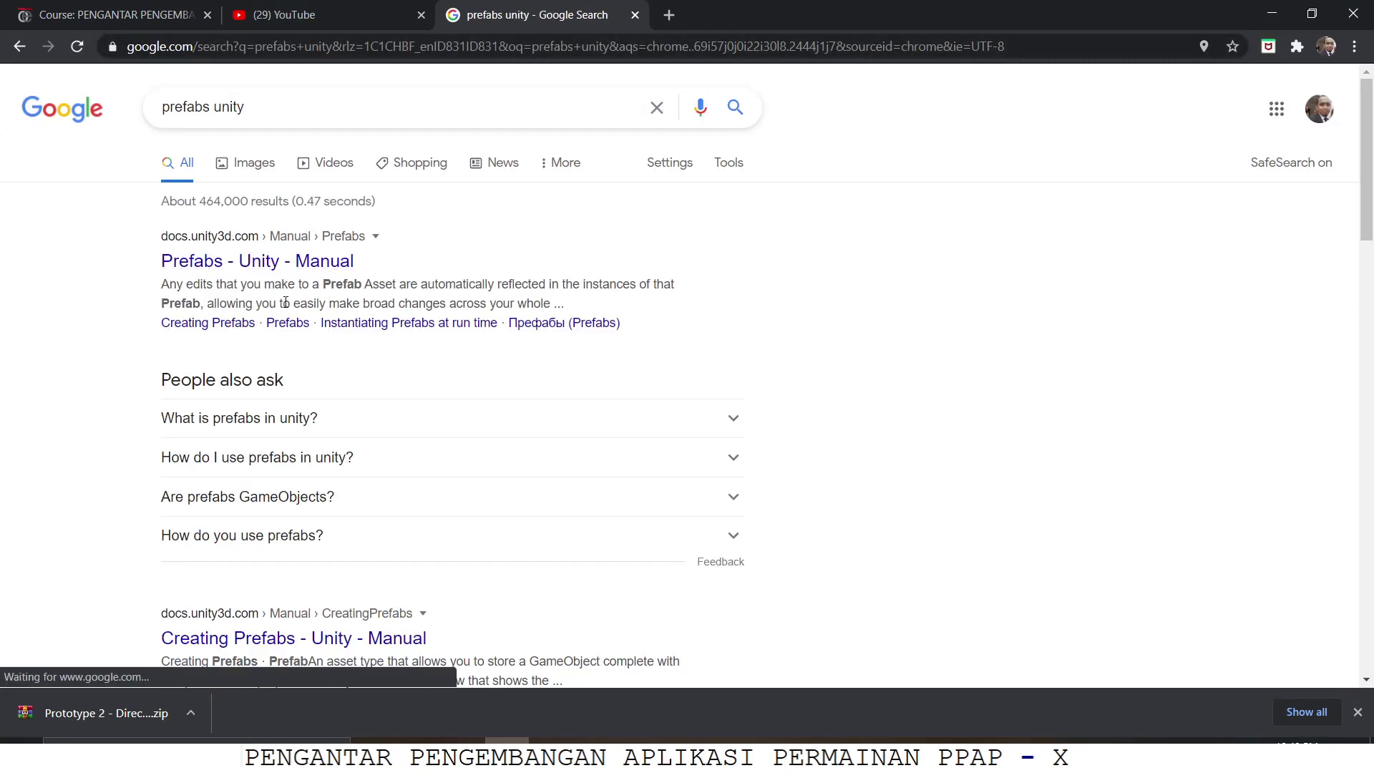
{"action": "left_click", "coordinate": [308, 265]}
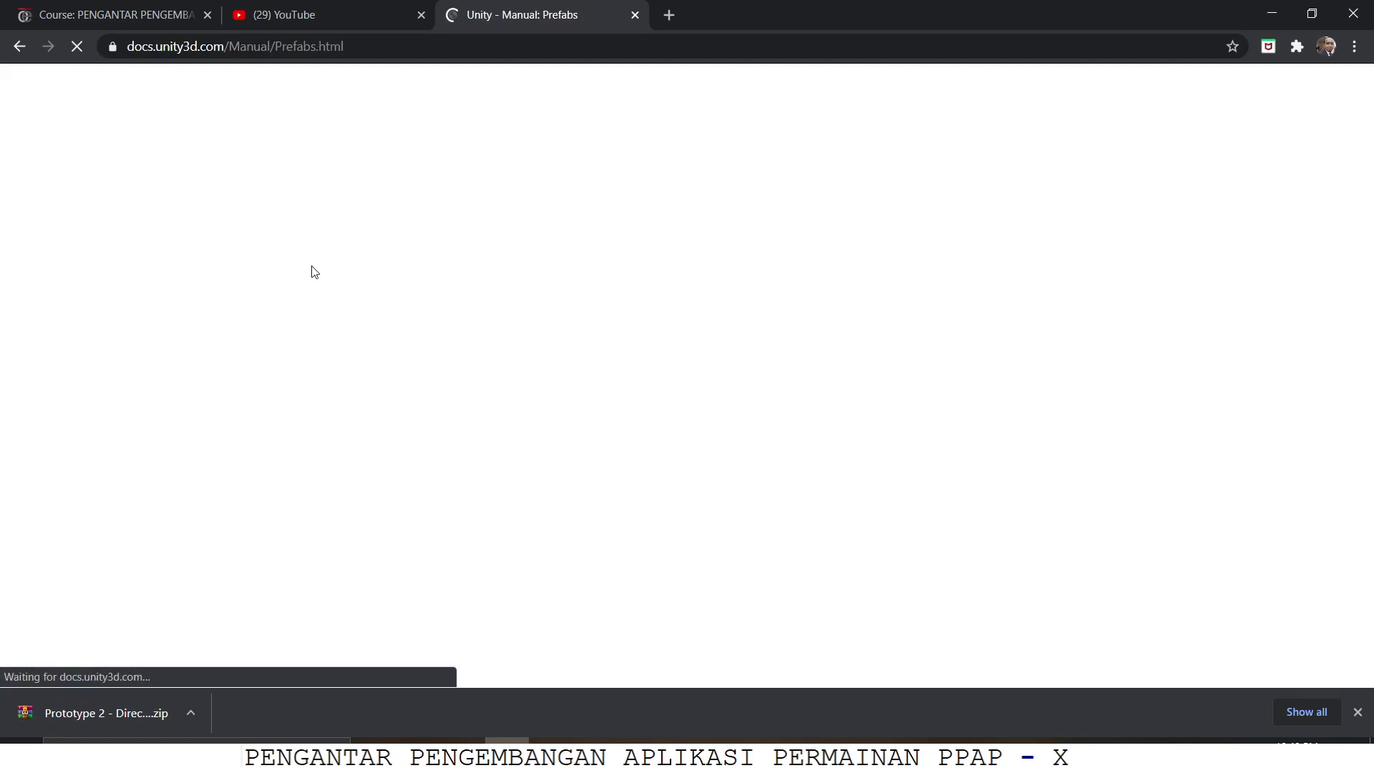
{"action": "scroll", "coordinate": [369, 408], "scroll_direction": "down", "scroll_amount": 4}
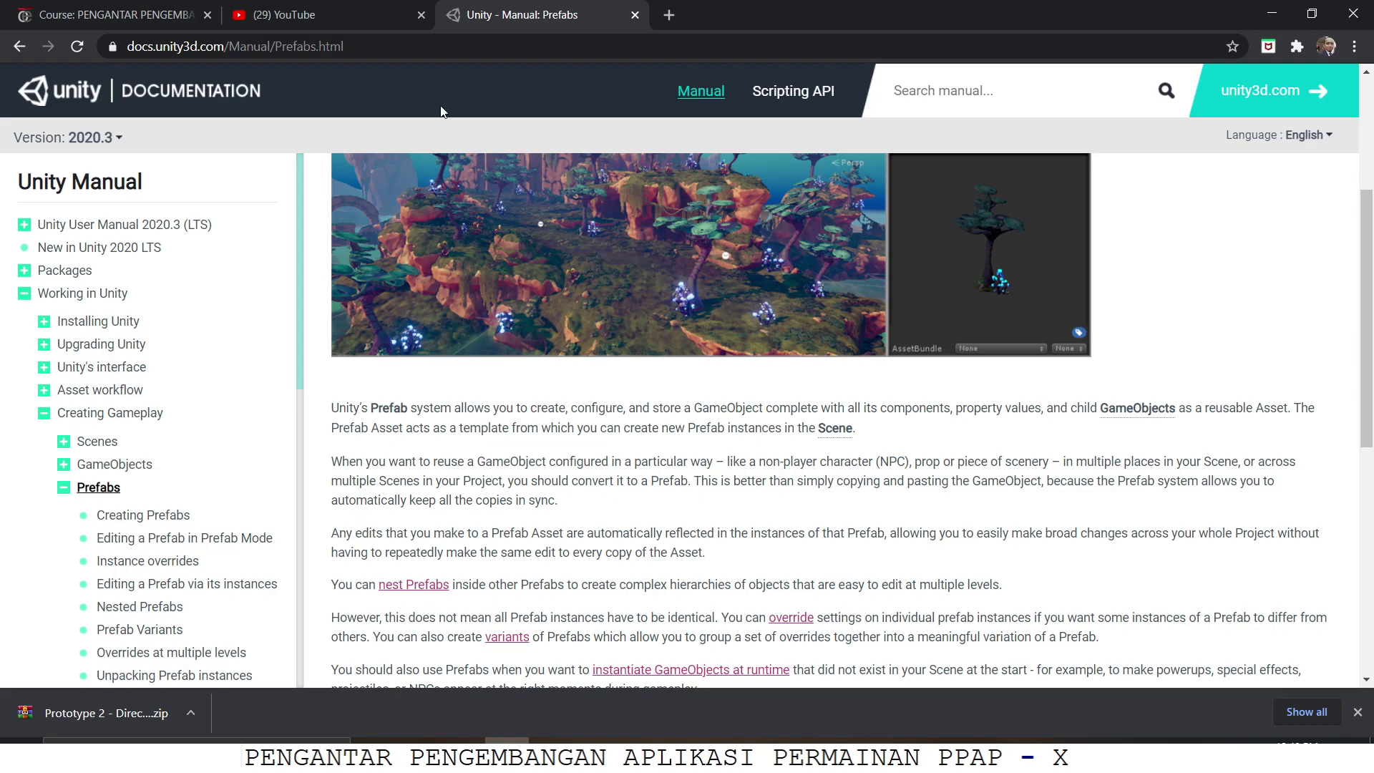
{"action": "left_click", "coordinate": [386, 6]}
{"action": "left_click", "coordinate": [175, 10]}
{"action": "left_click", "coordinate": [517, 5]}
Switch back to Unity and save the Prototype 2 scene
{"action": "key", "text": "alt+Tab"}
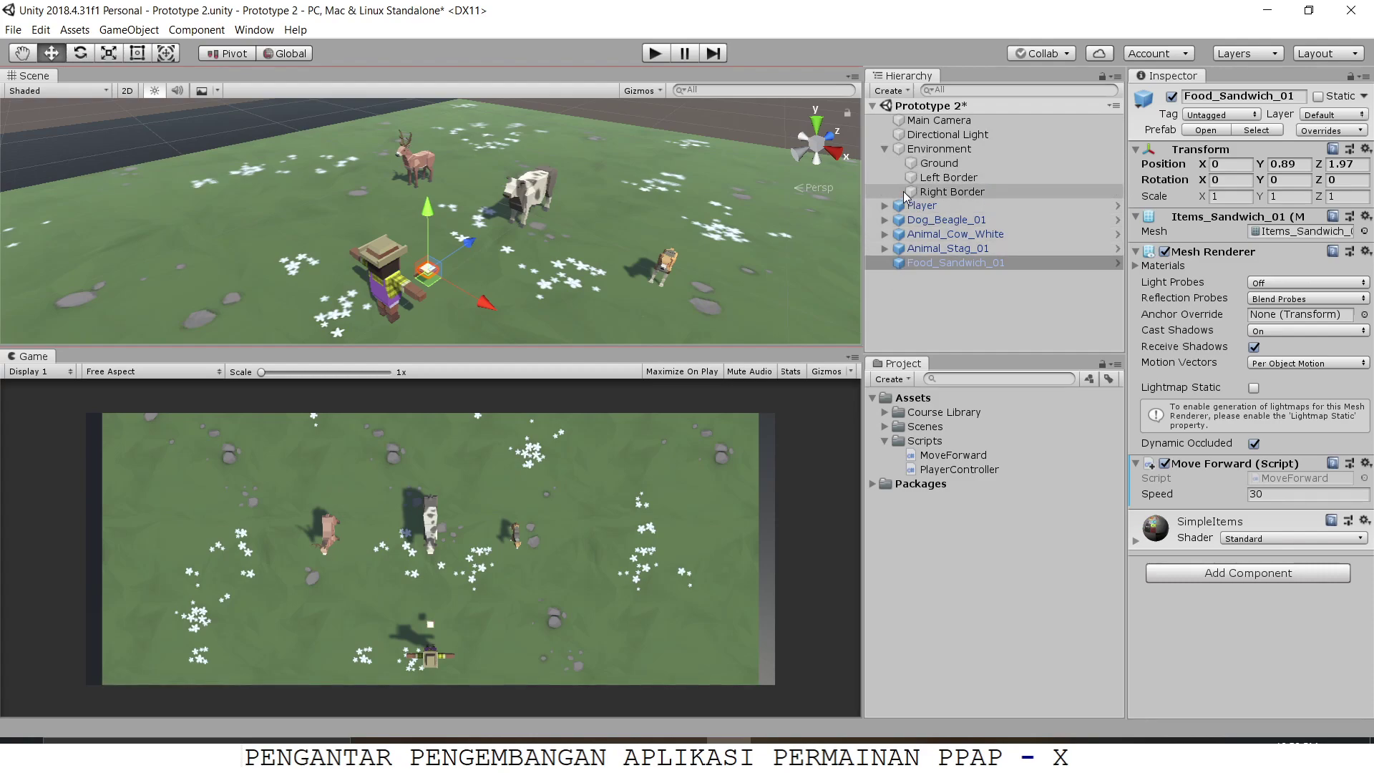
{"action": "left_click", "coordinate": [934, 164]}
{"action": "left_click", "coordinate": [923, 134]}
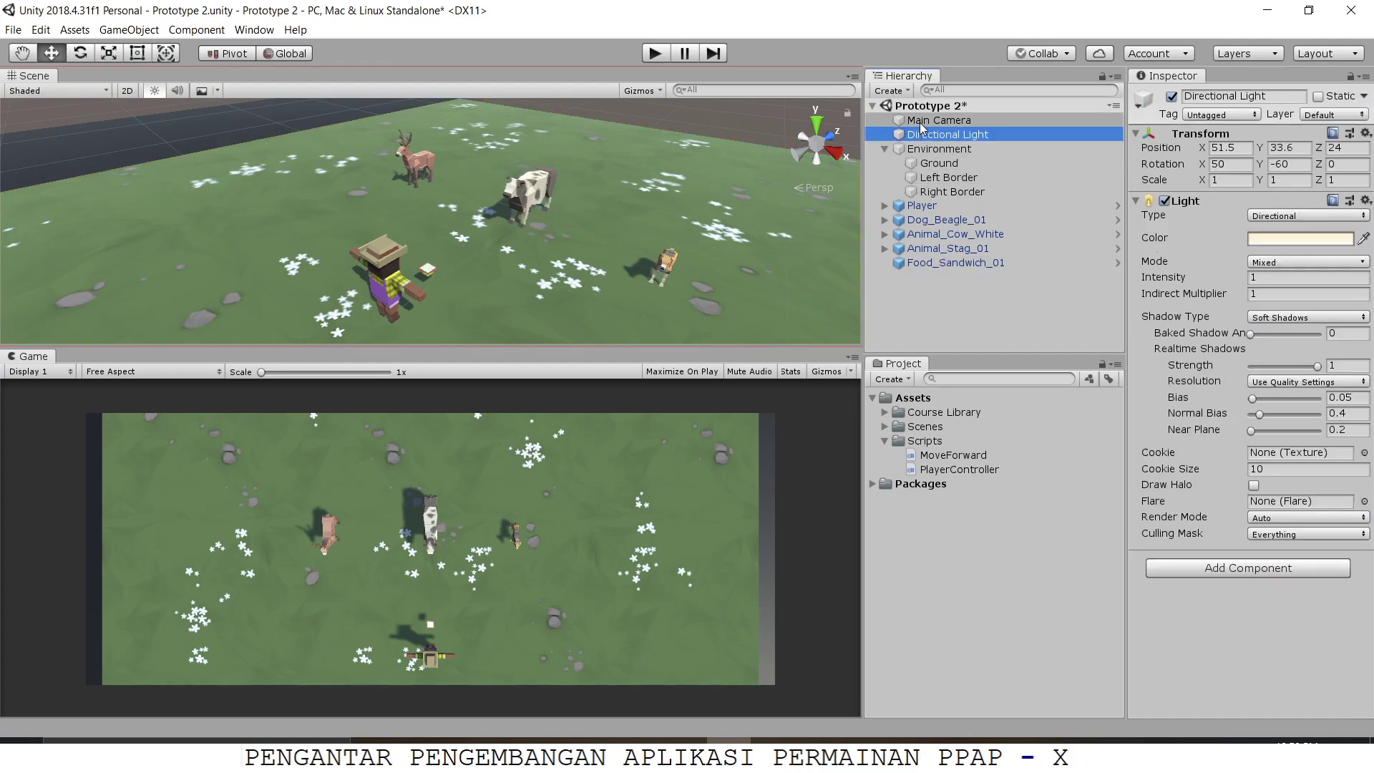
{"action": "key", "text": "Up"}
{"action": "key", "text": "Down"}
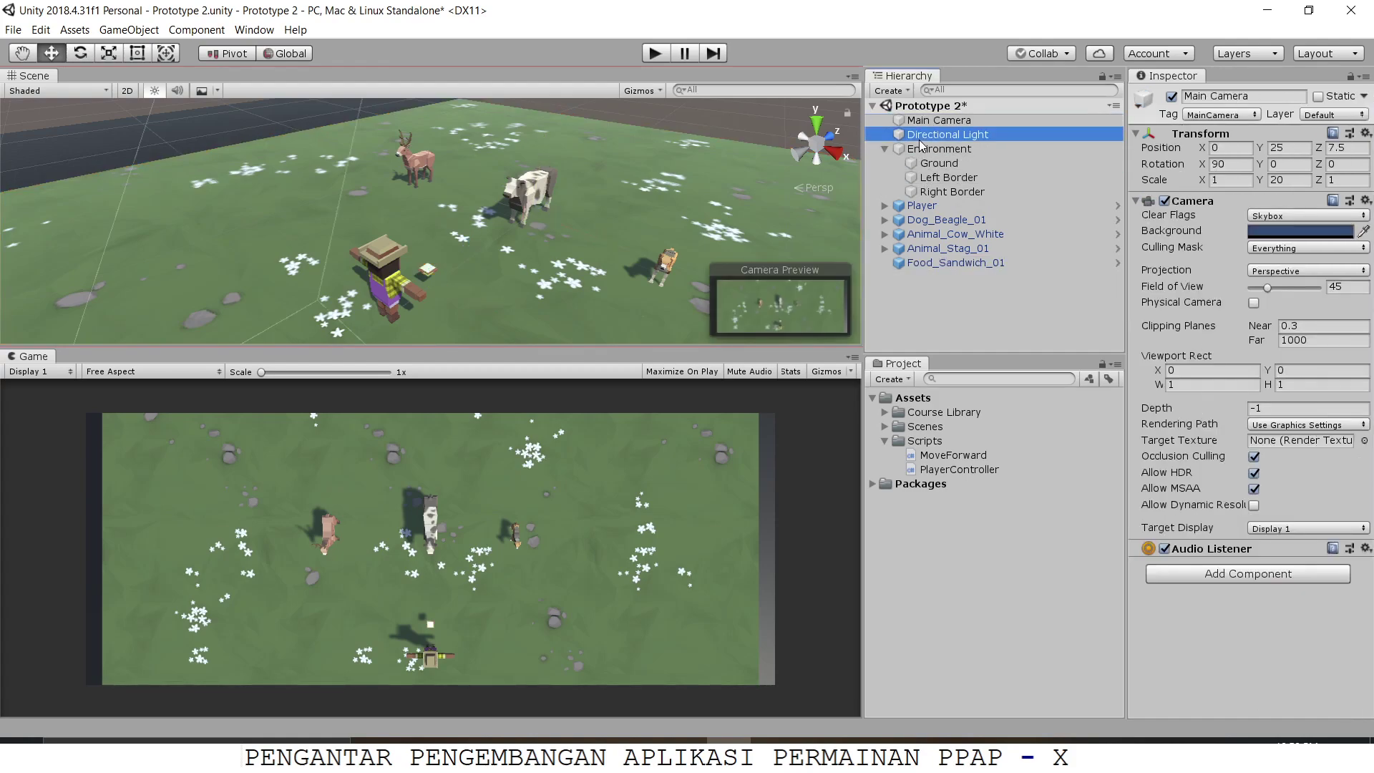
{"action": "key", "text": "Down"}
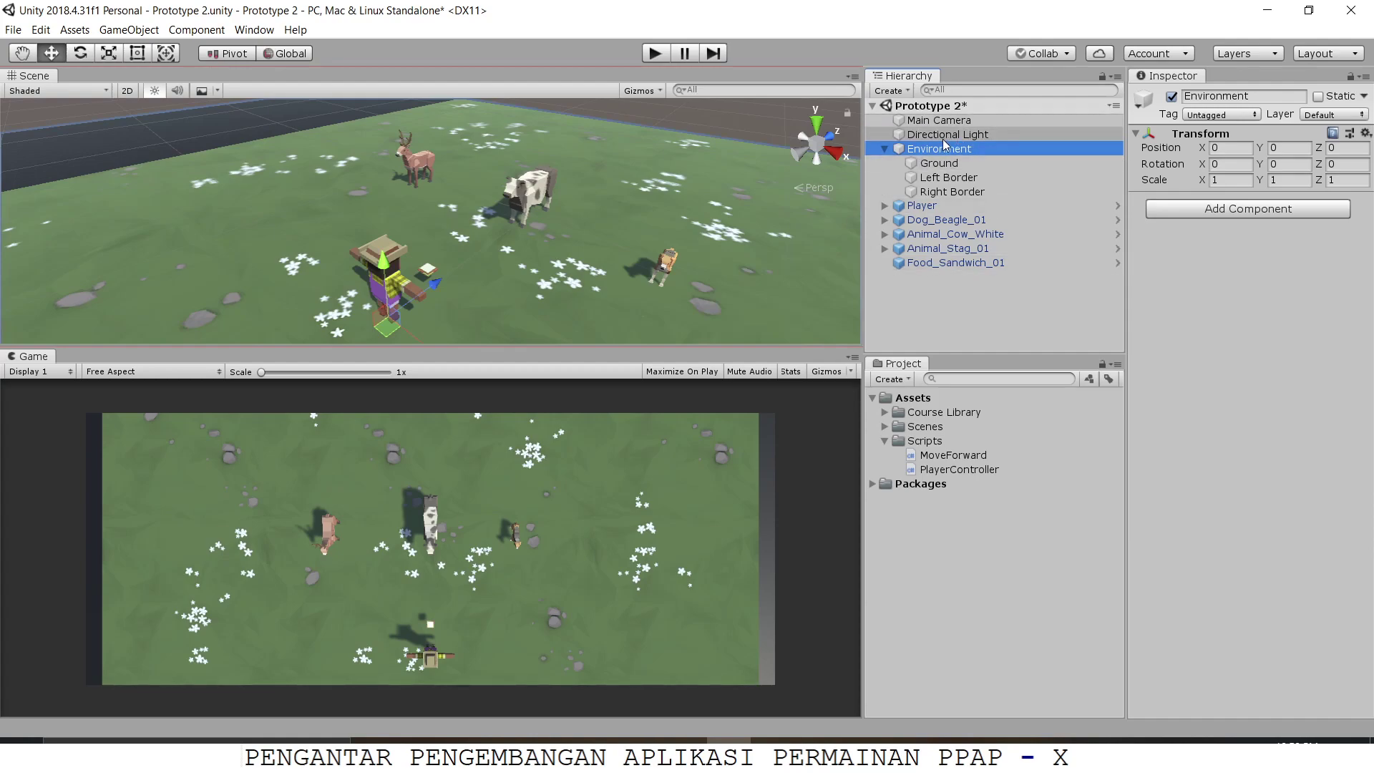
{"action": "key", "text": "ctrl+s"}
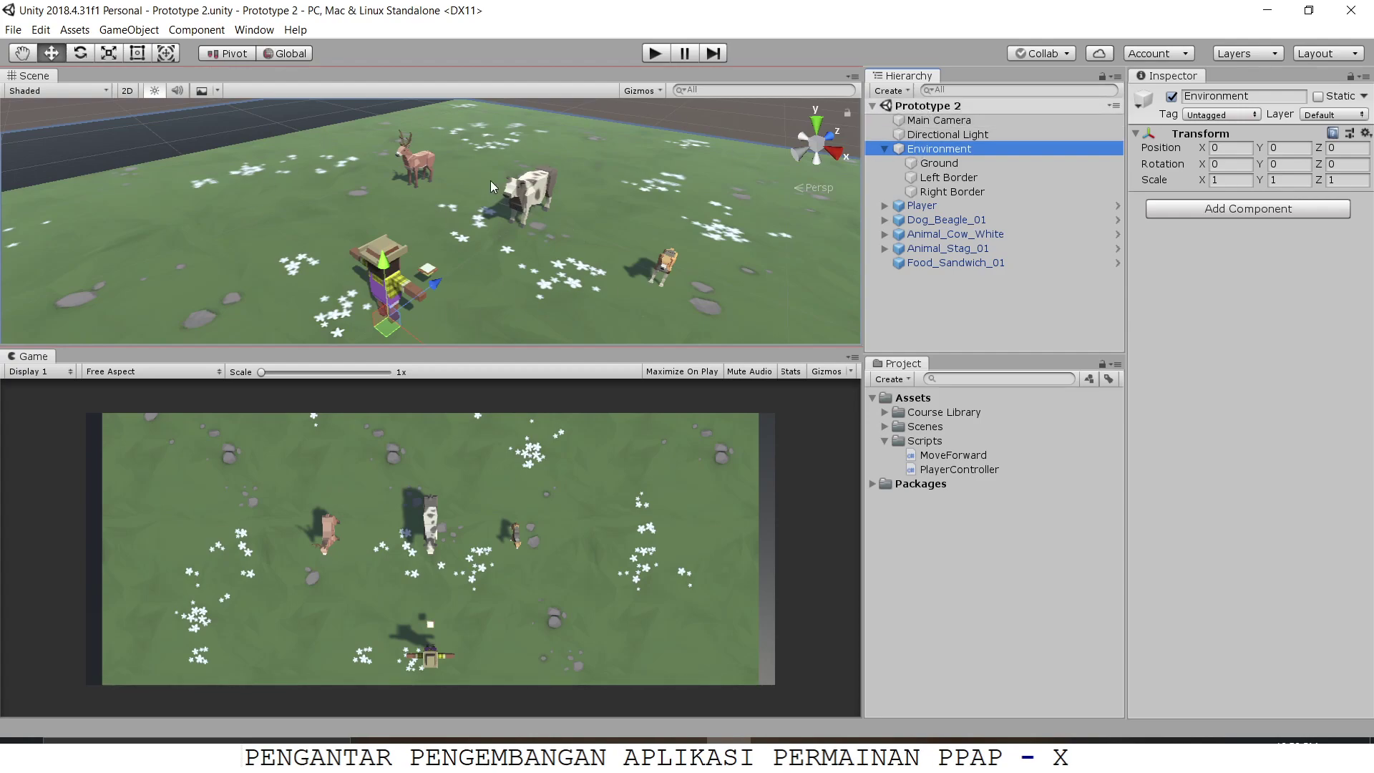
Examine the Scenes folder, the player, the animals and the food sandwich in the project, hierarchy and scene view
{"action": "scroll", "coordinate": [375, 207], "scroll_direction": "down", "scroll_amount": 2}
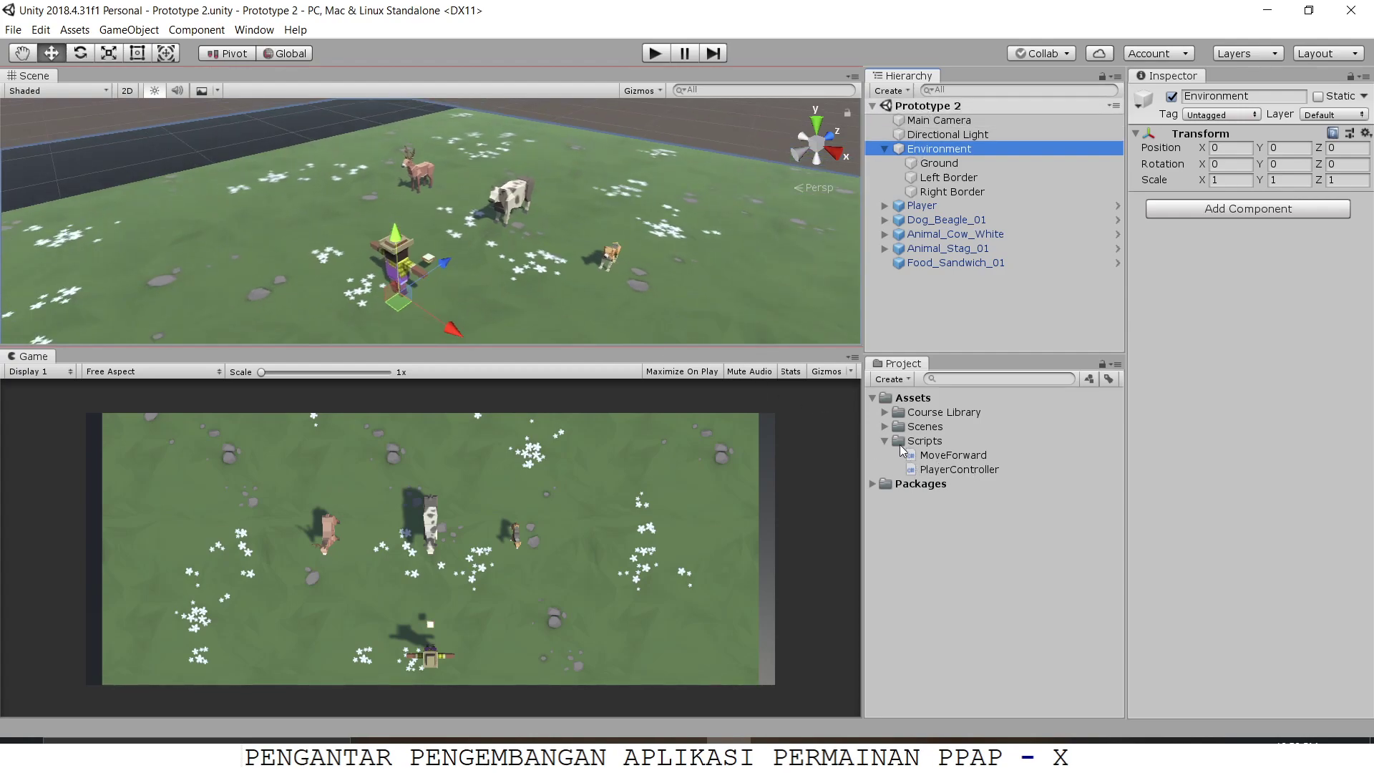
{"action": "left_click", "coordinate": [885, 426]}
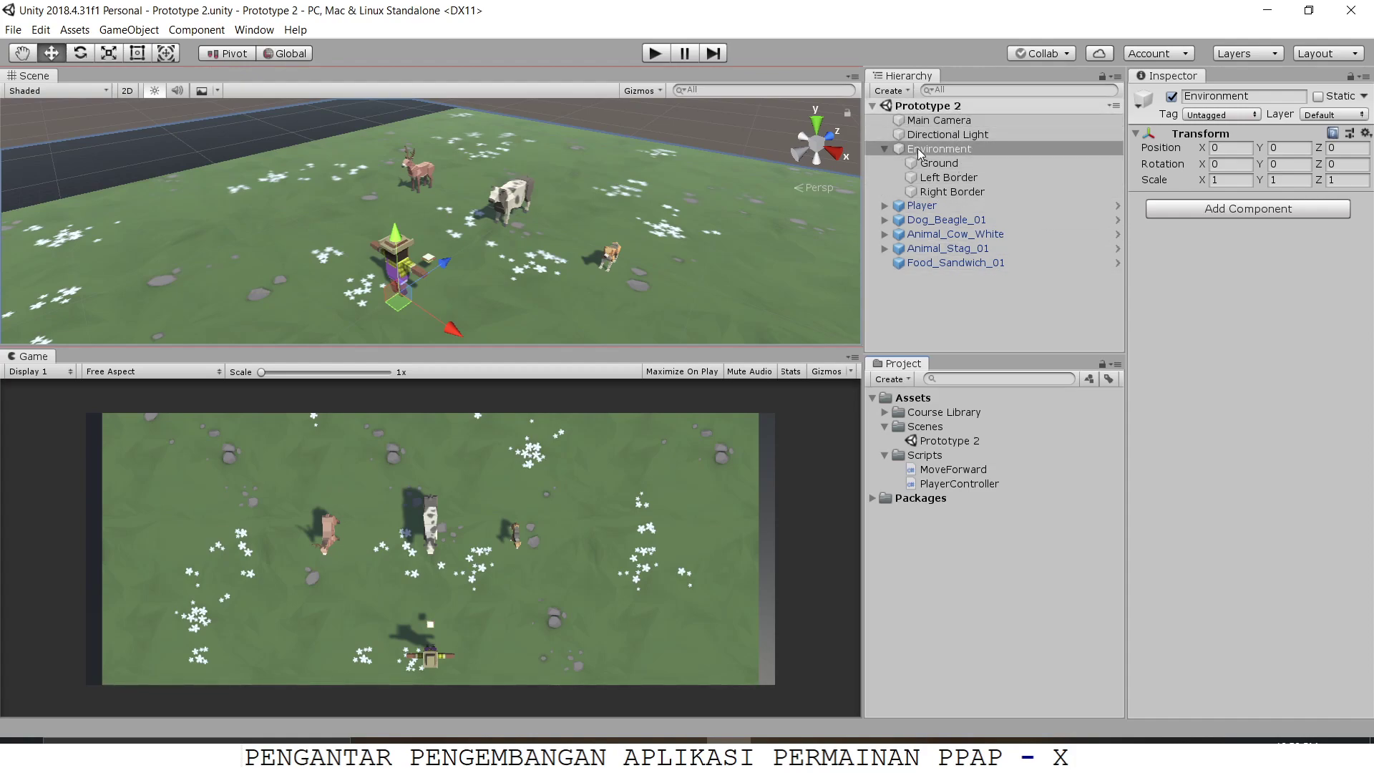
{"action": "left_click", "coordinate": [930, 207]}
{"action": "left_click", "coordinate": [937, 220]}
{"action": "left_click", "coordinate": [942, 248]}
{"action": "left_click", "coordinate": [938, 263]}
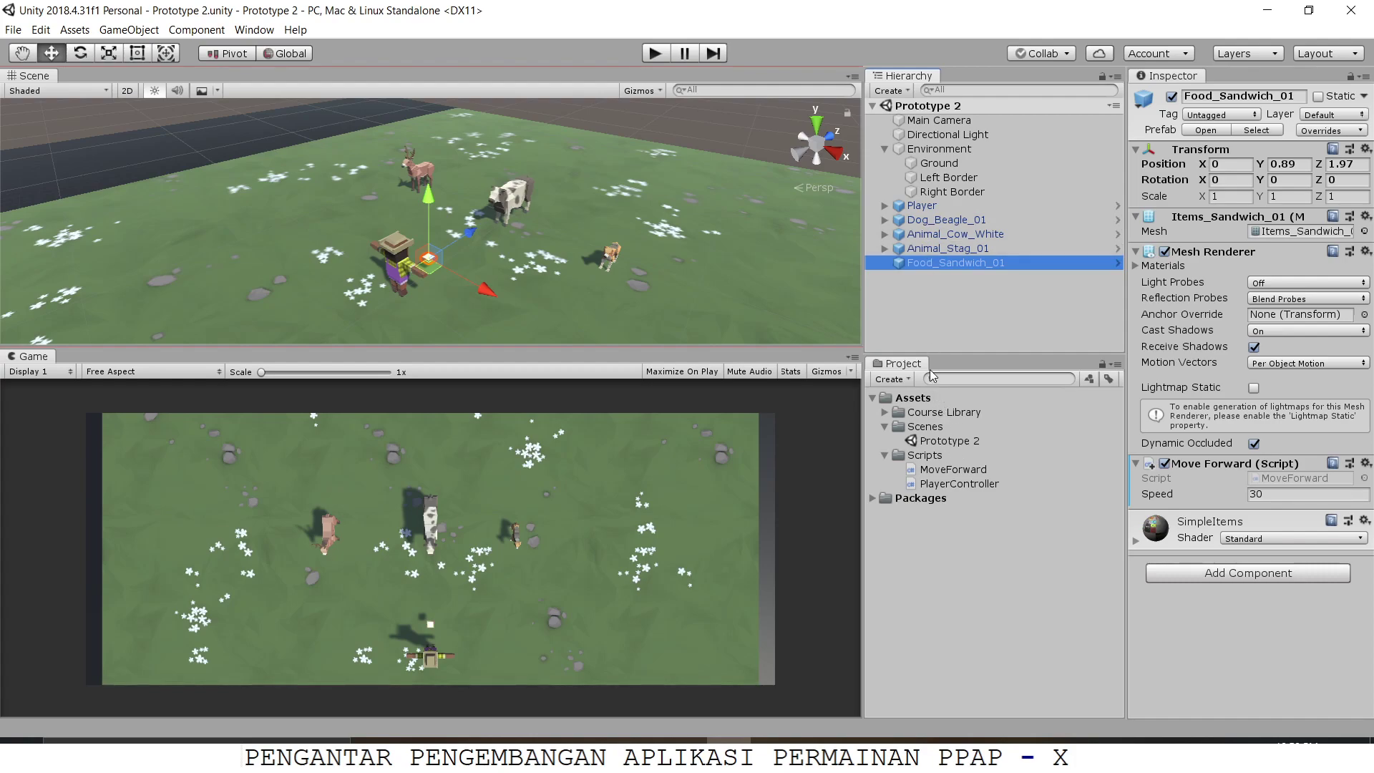
{"action": "scroll", "coordinate": [451, 289], "scroll_direction": "up", "scroll_amount": 2}
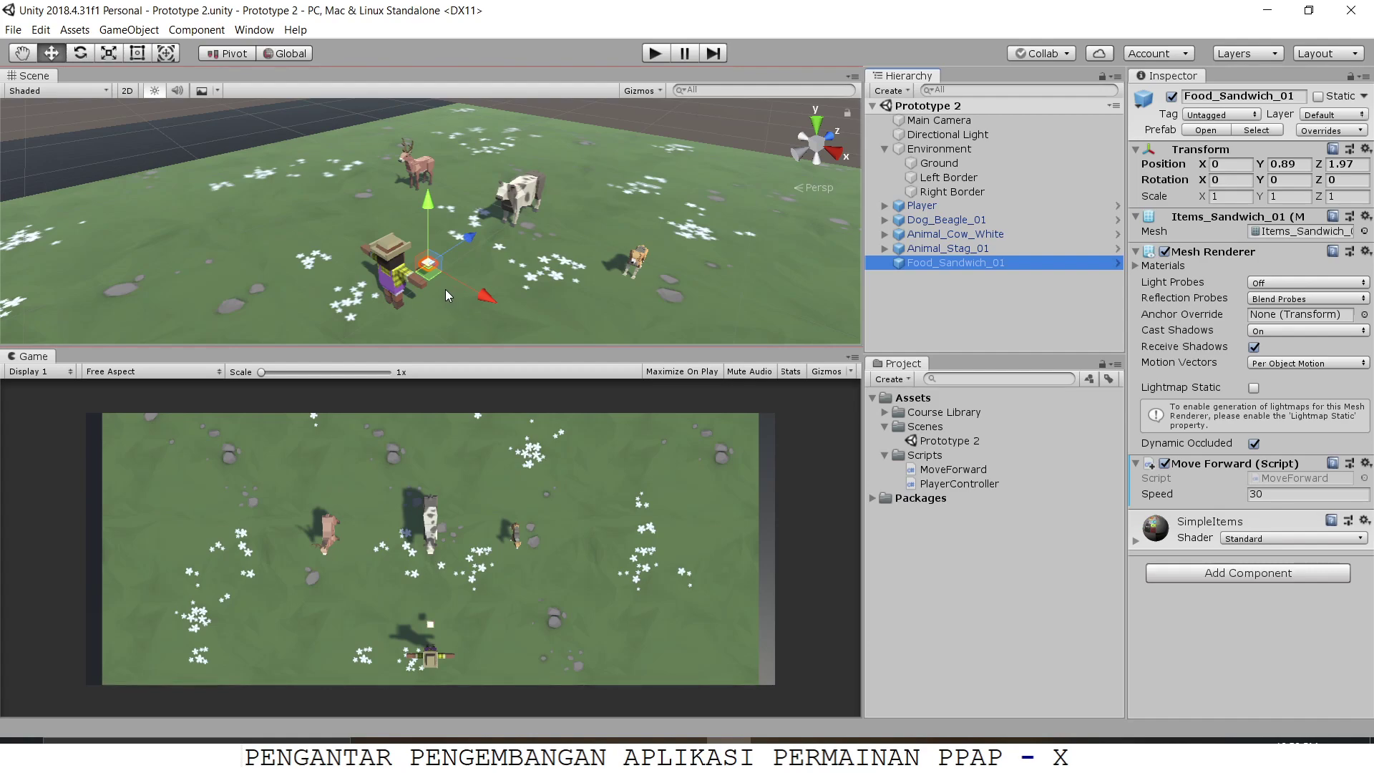
{"action": "left_click", "coordinate": [393, 288]}
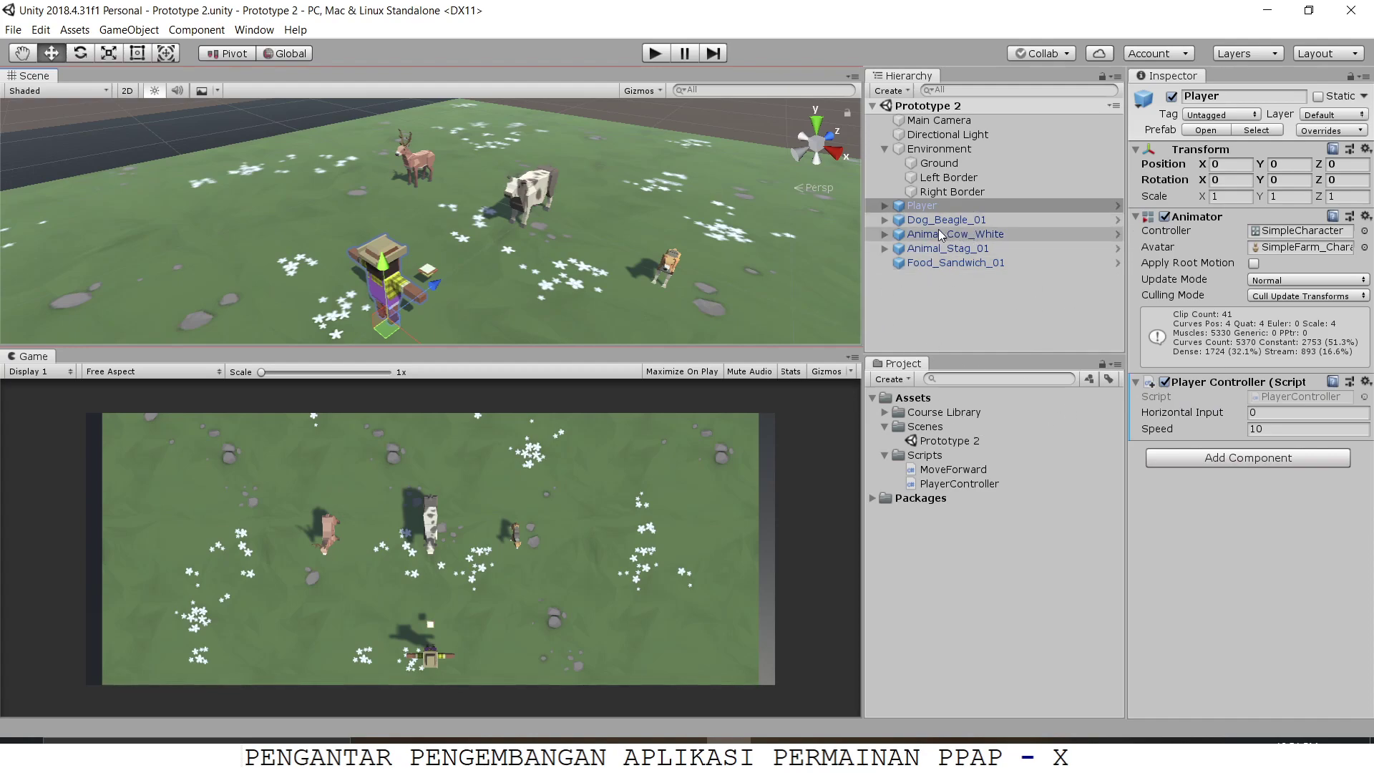
{"action": "scroll", "coordinate": [649, 283], "scroll_direction": "down", "scroll_amount": 1}
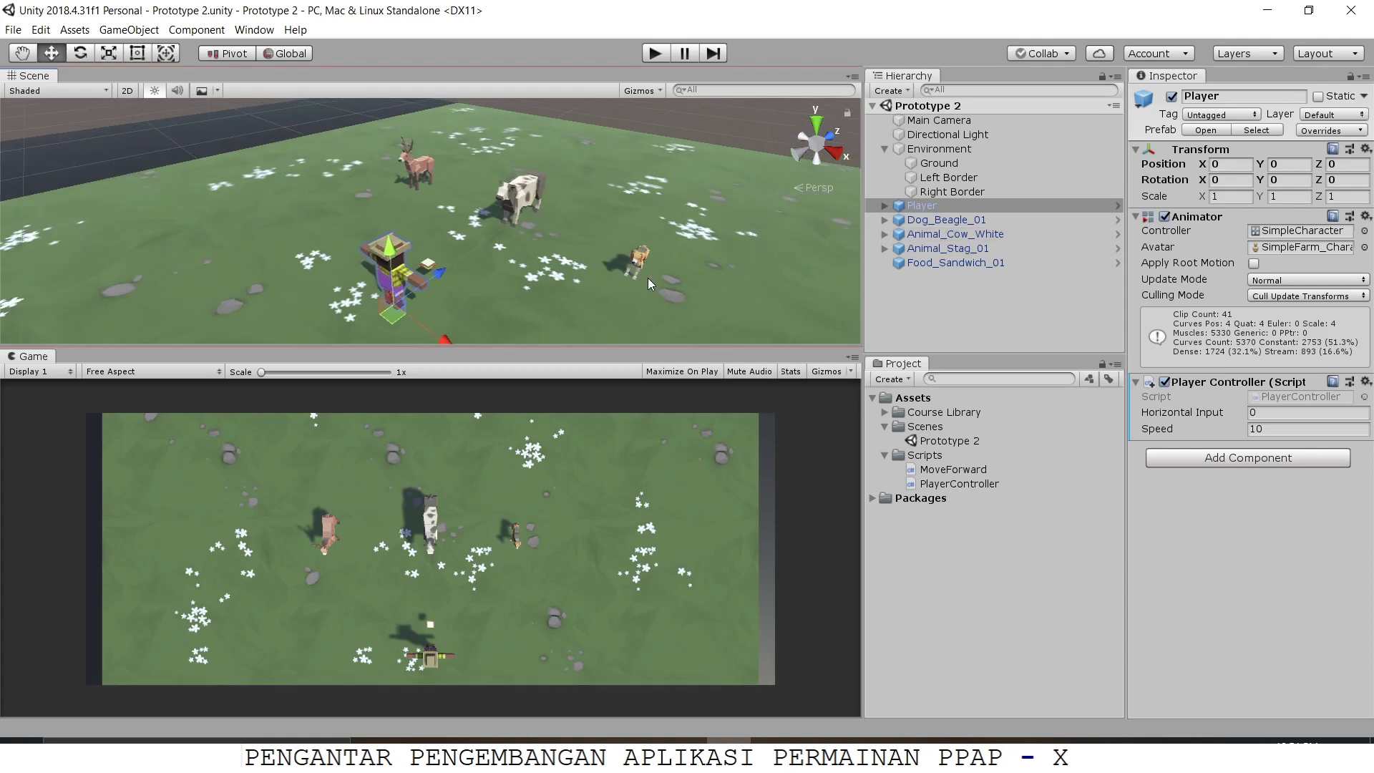
{"action": "left_click_drag", "start_coordinate": [651, 277], "coordinate": [714, 265], "text": "alt"}
{"action": "left_click_drag", "start_coordinate": [612, 247], "coordinate": [618, 251], "text": "alt"}
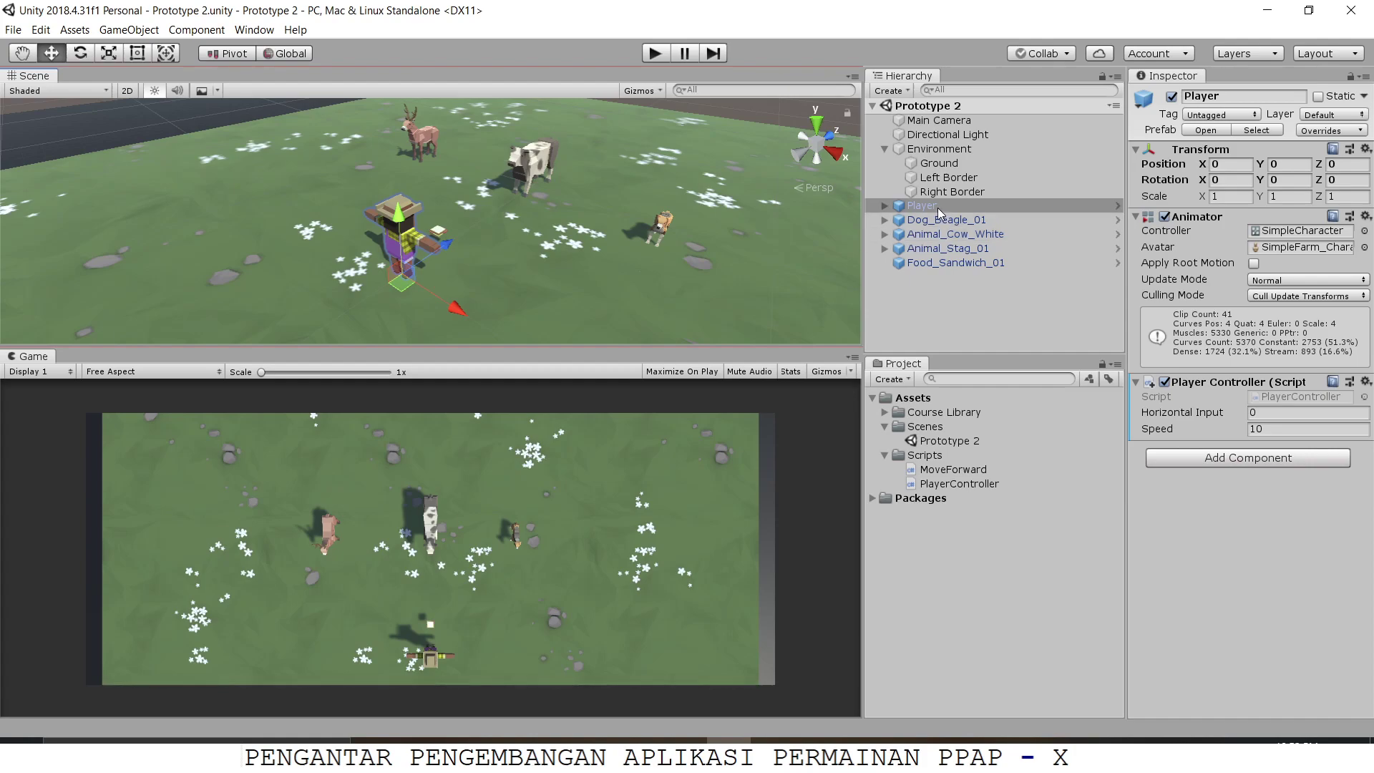
{"action": "left_click", "coordinate": [922, 265]}
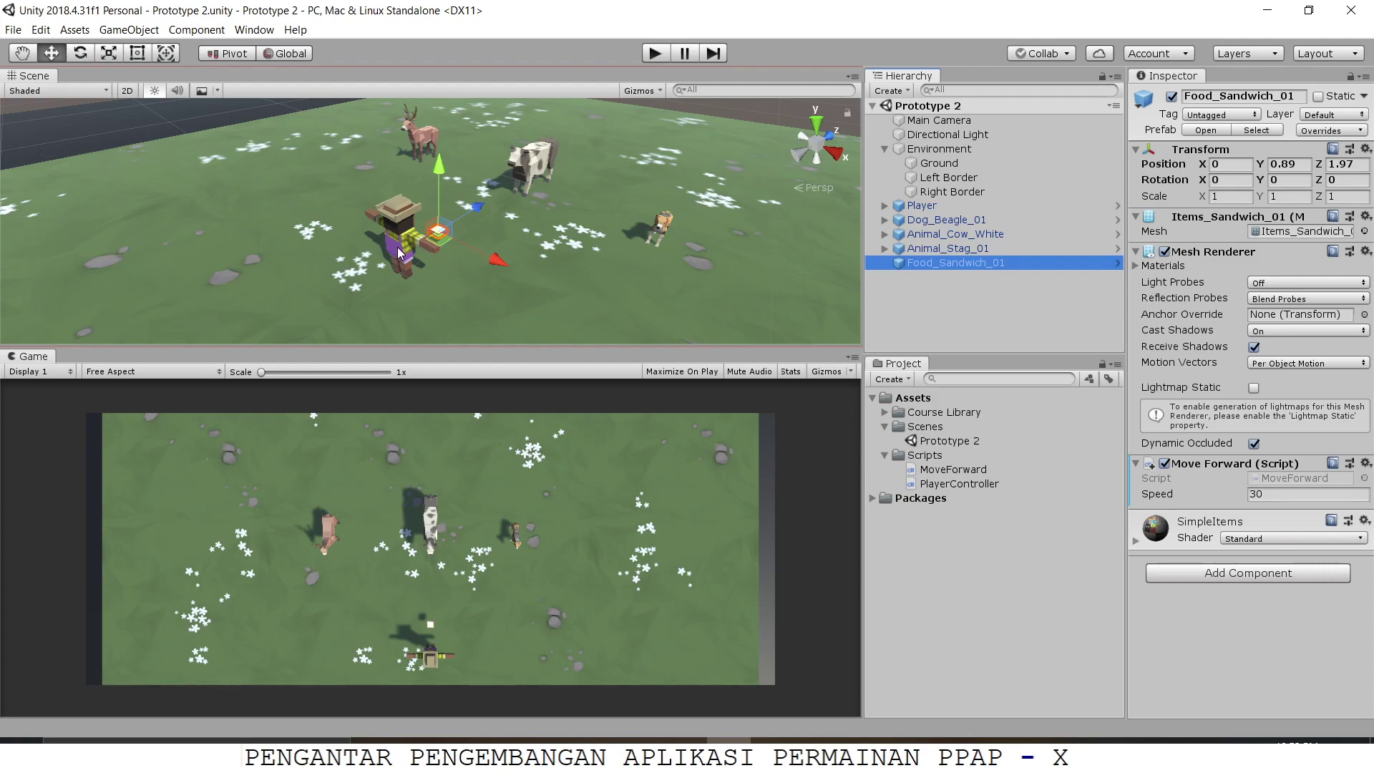
{"action": "scroll", "coordinate": [397, 251], "scroll_direction": "down", "scroll_amount": 1}
{"action": "scroll", "coordinate": [432, 256], "scroll_direction": "up", "scroll_amount": 2}
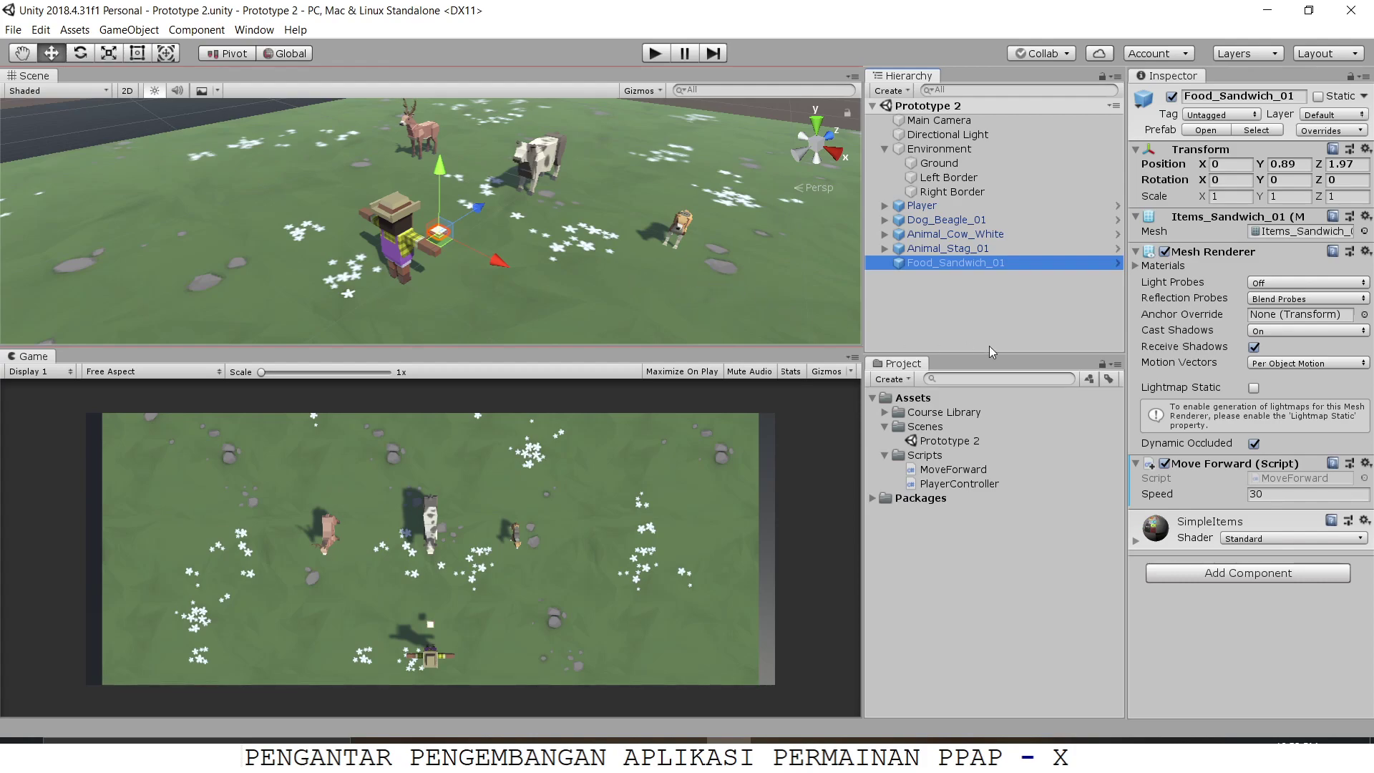
Create a folder named Prefabs inside Assets
{"action": "right_click", "coordinate": [914, 399]}
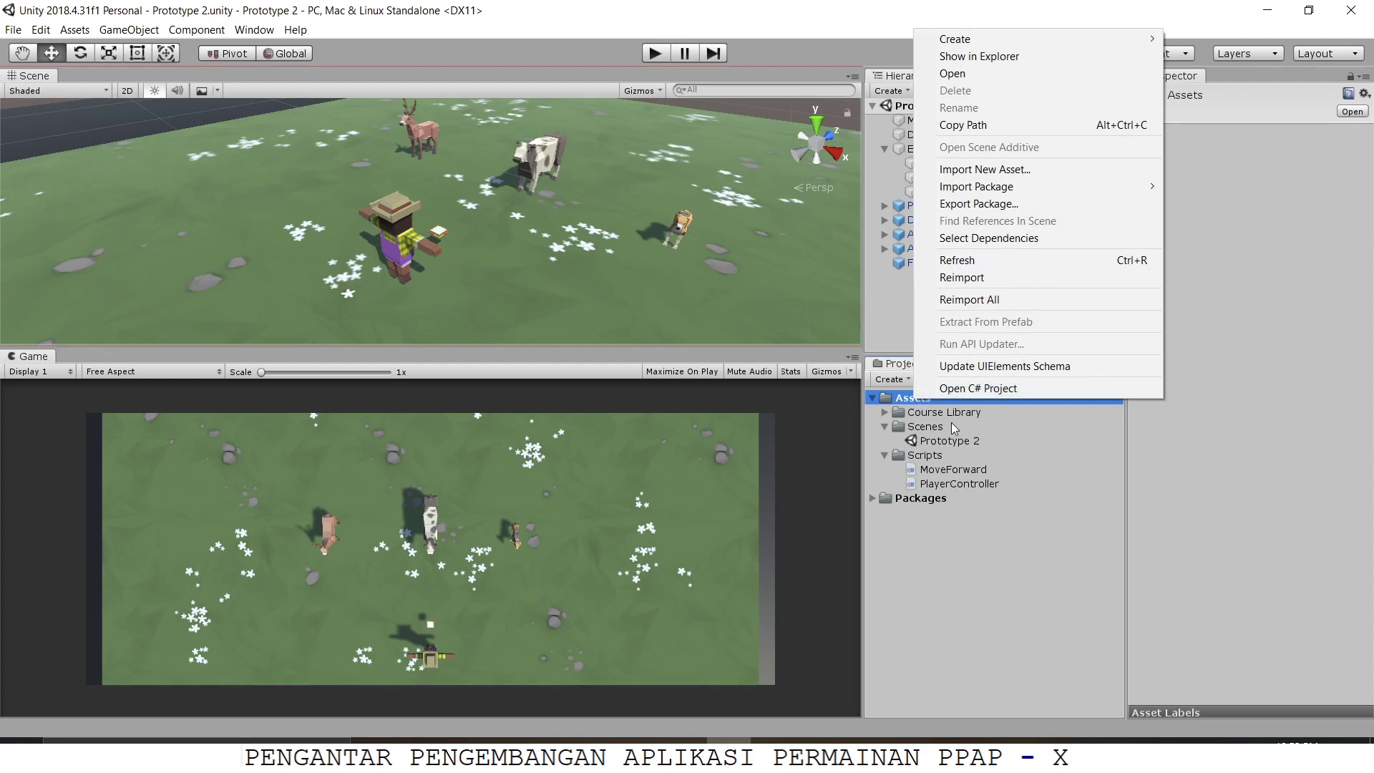
{"action": "mouse_move", "coordinate": [1022, 48]}
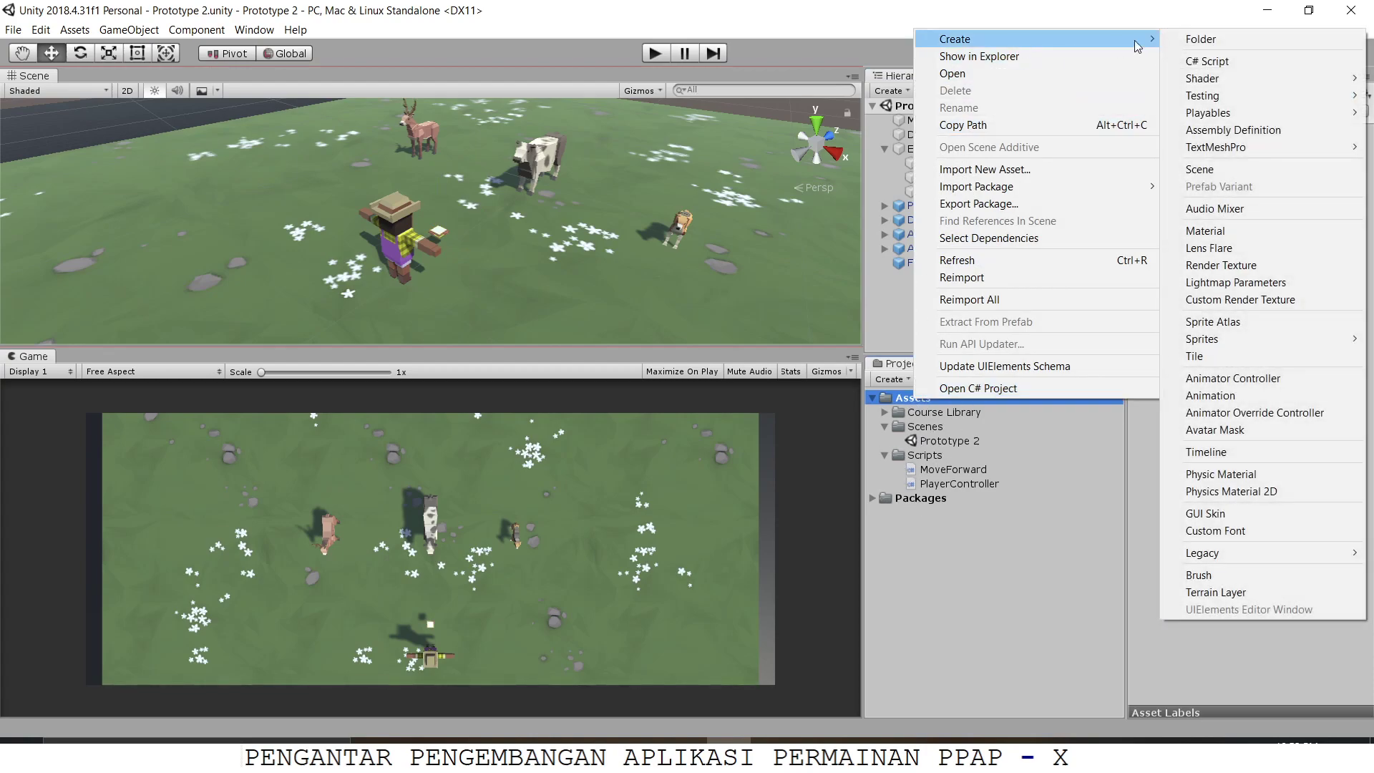
{"action": "left_click", "coordinate": [1202, 39]}
{"action": "type", "text": "Prefabs"}
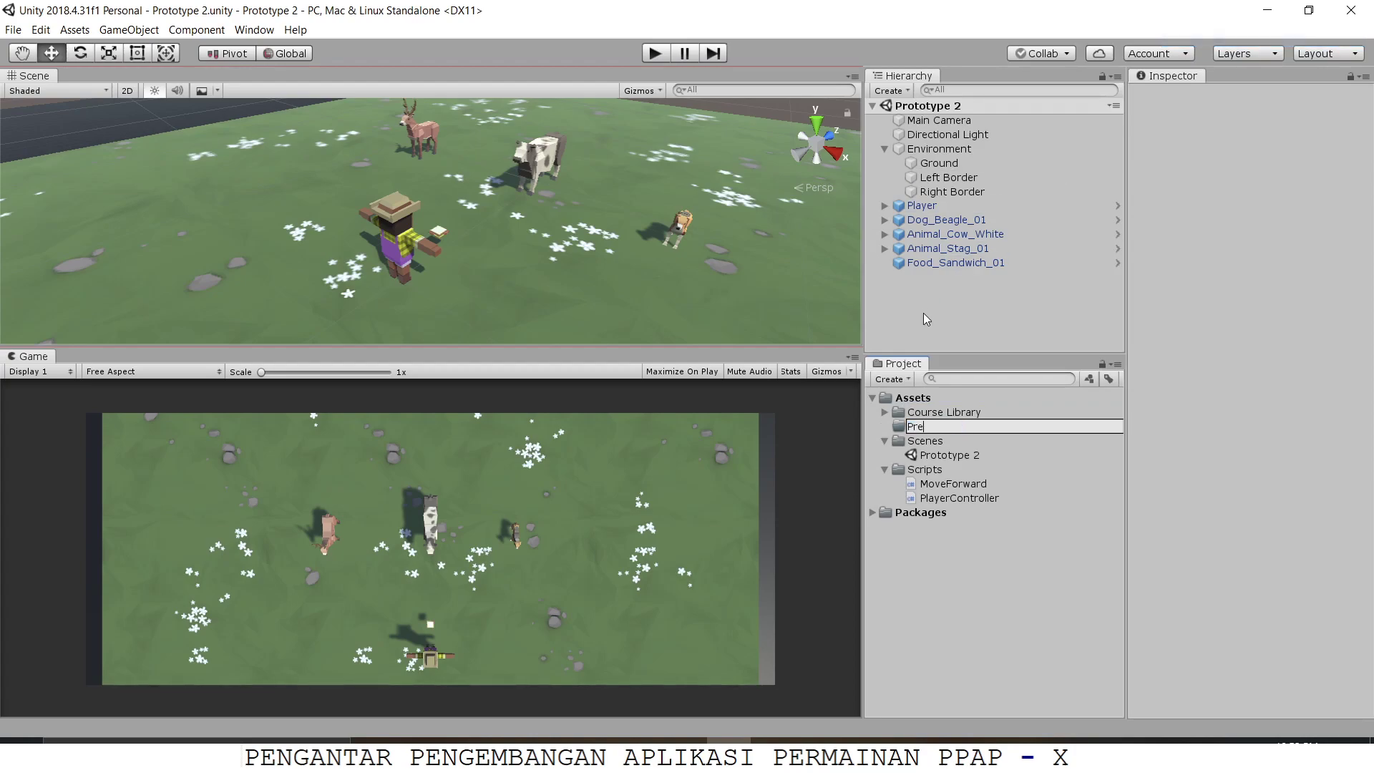
{"action": "key", "text": "Return"}
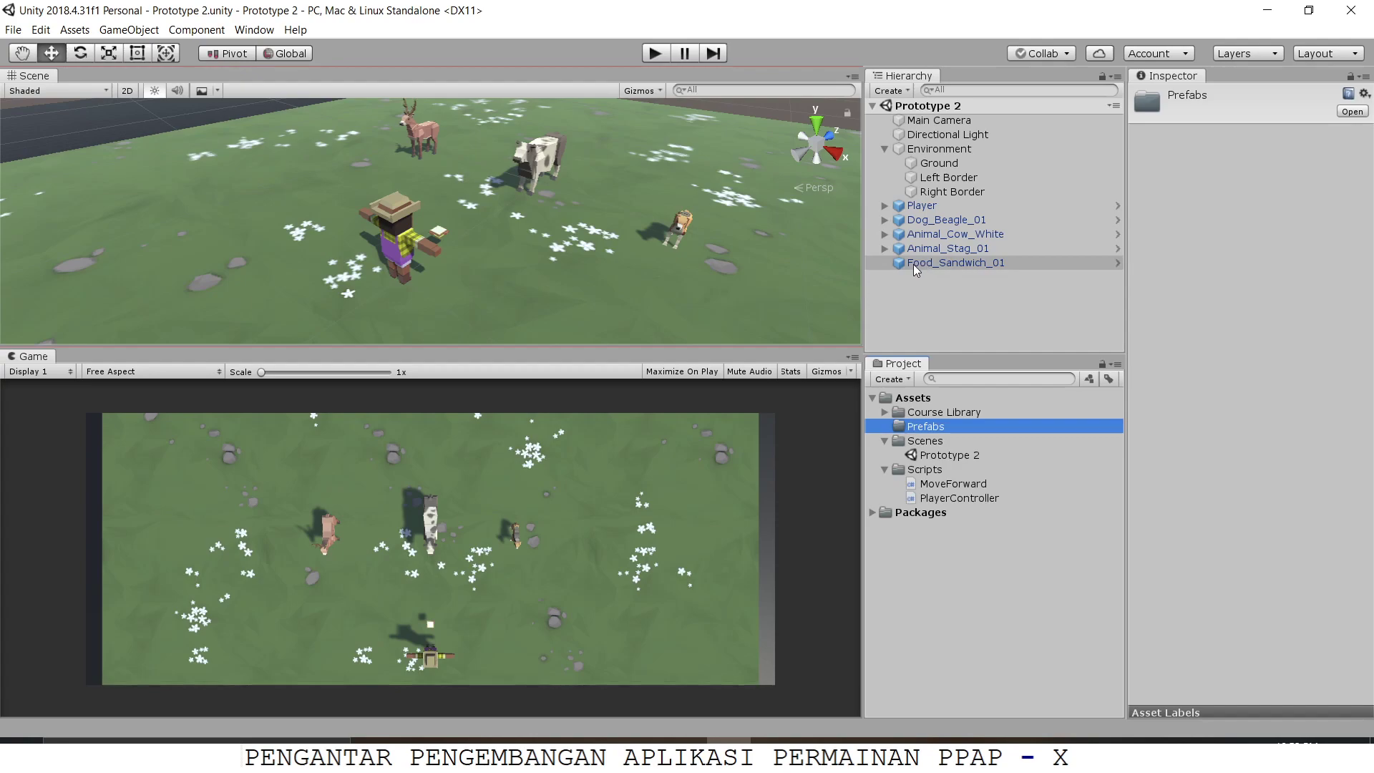
Create an original prefab of Food_Sandwich_01 in the Prefabs folder and check its components
{"action": "left_click_drag", "start_coordinate": [916, 262], "coordinate": [925, 430]}
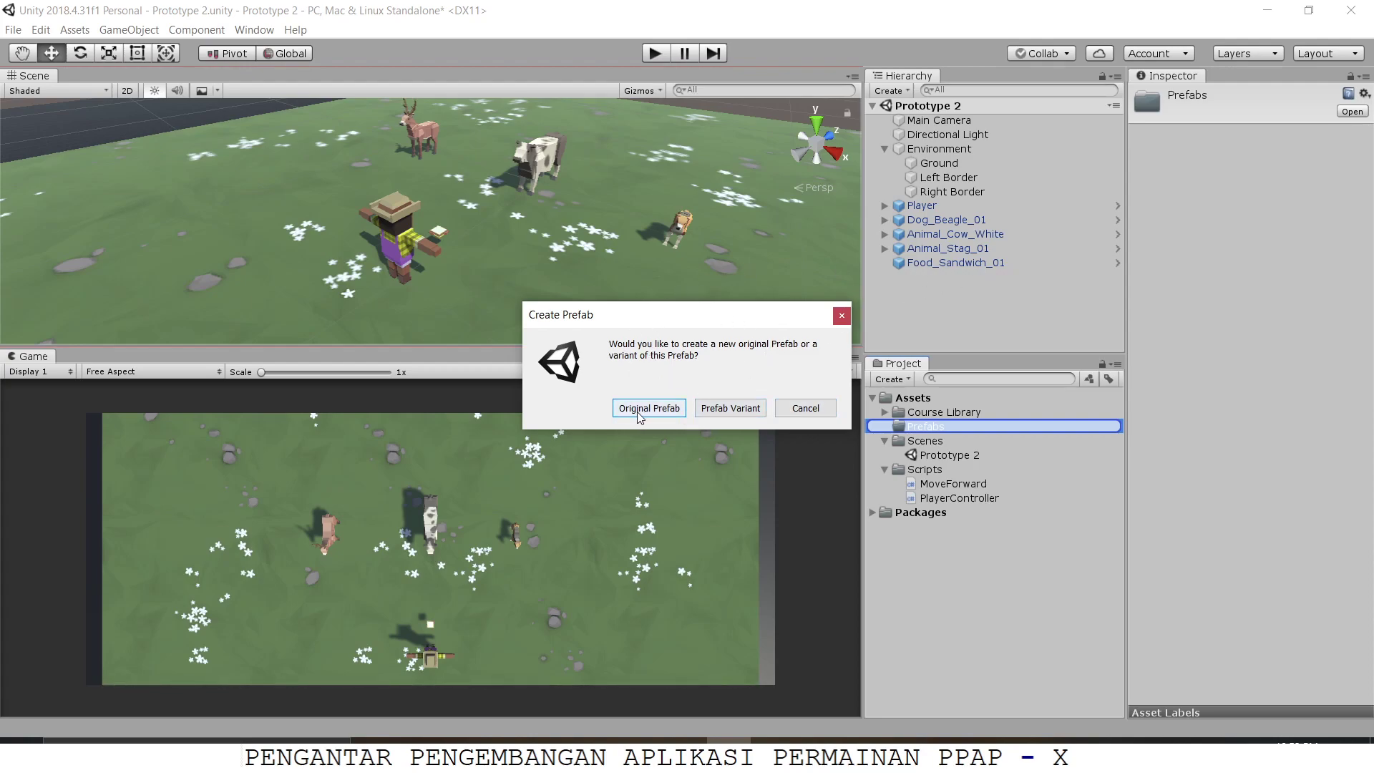
{"action": "left_click", "coordinate": [744, 408]}
{"action": "left_click", "coordinate": [639, 412]}
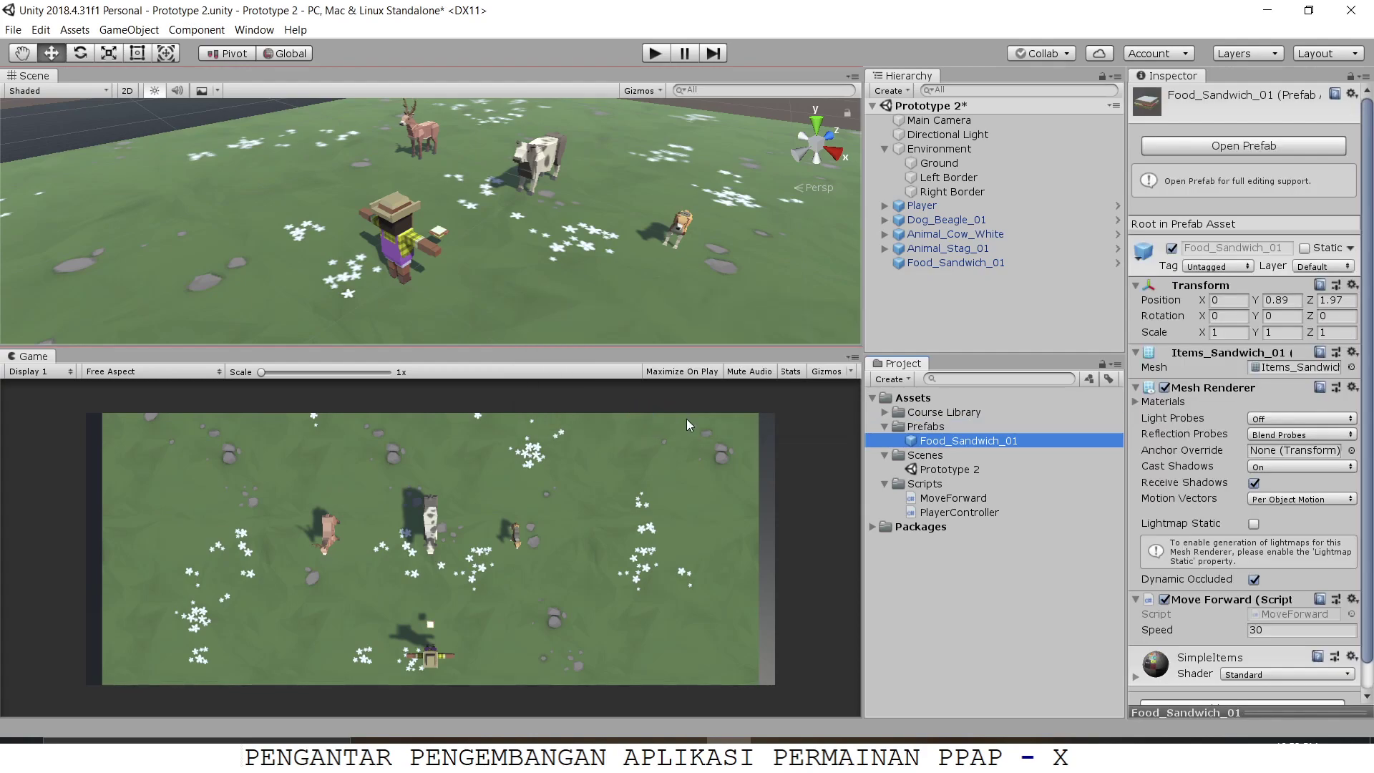
{"action": "scroll", "coordinate": [1223, 488], "scroll_direction": "down", "scroll_amount": 2}
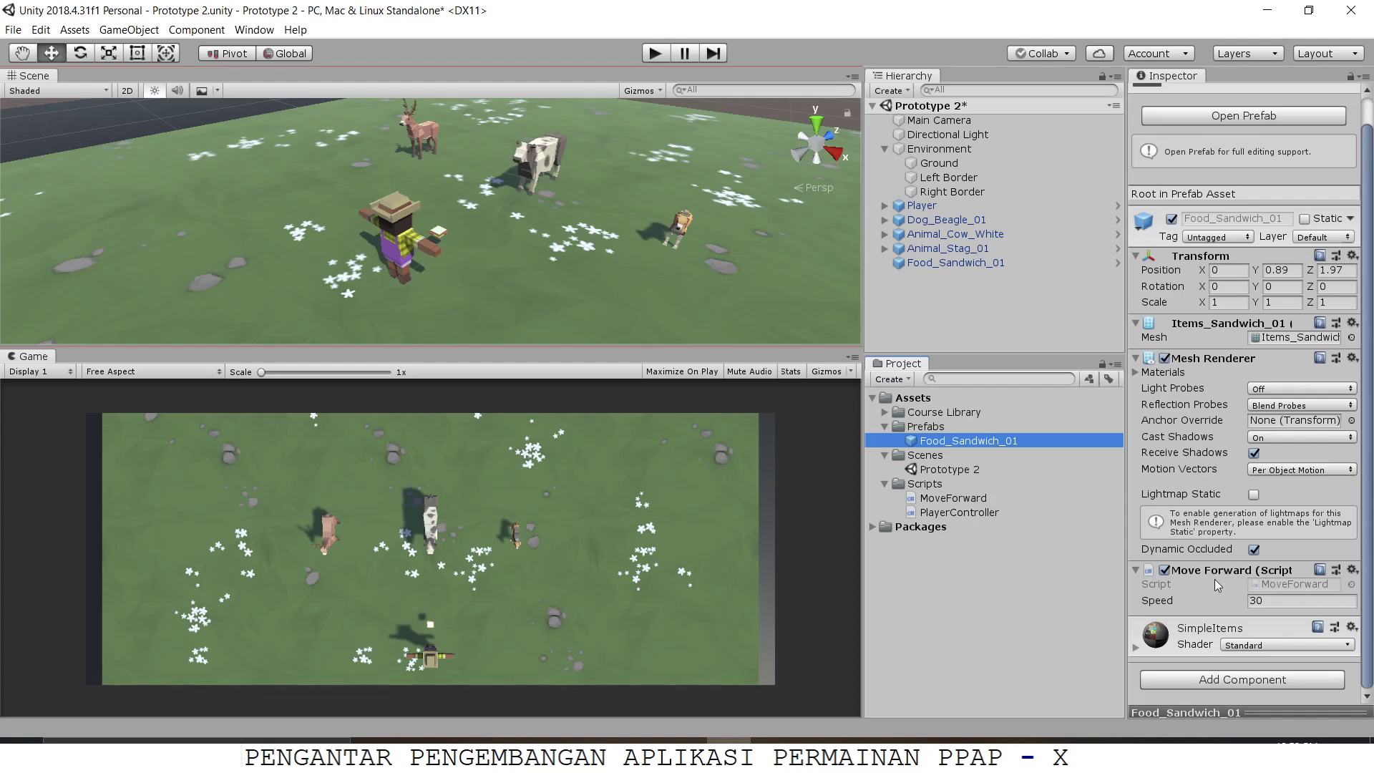
Open the PlayerController script in Visual Studio for editing
{"action": "left_click", "coordinate": [942, 514]}
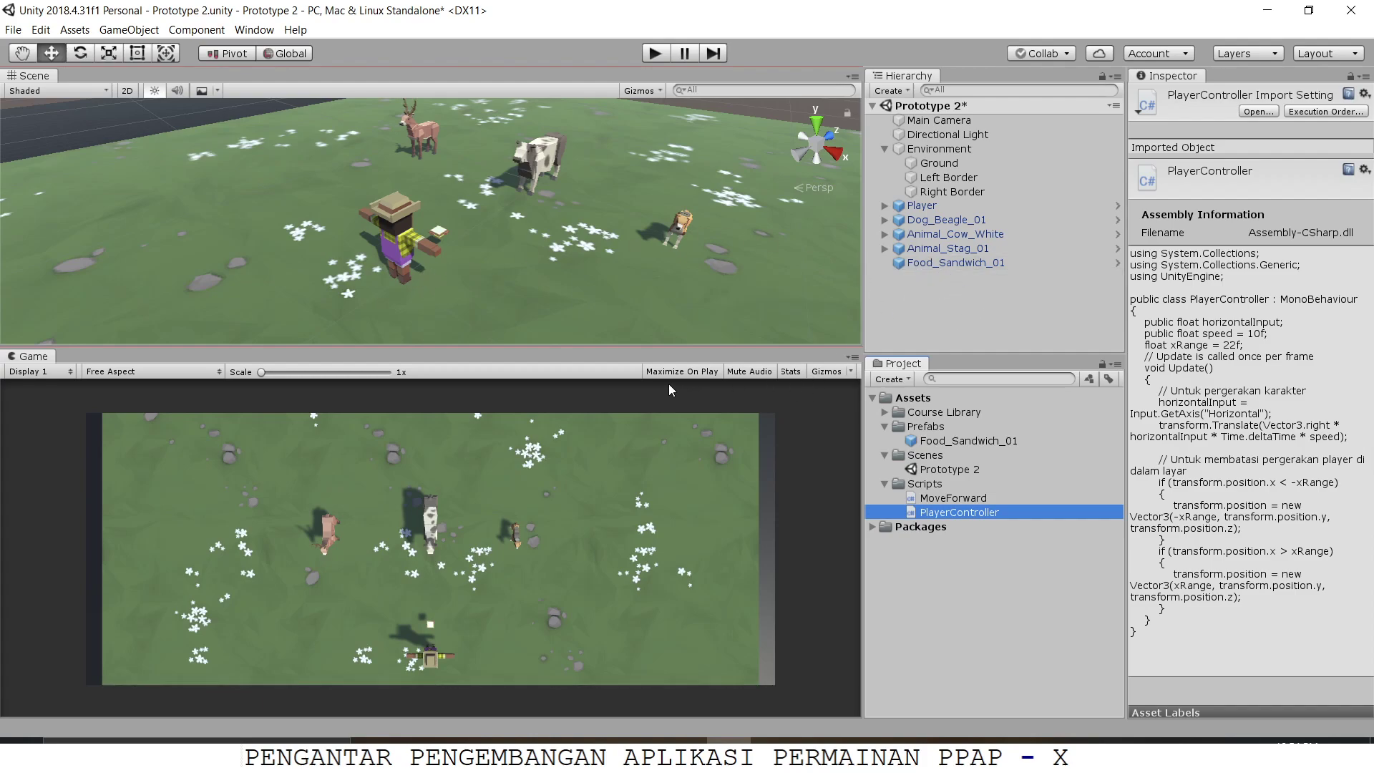
{"action": "key", "text": "alt+Tab"}
{"action": "key", "text": "alt+Tab"}
{"action": "double_click", "coordinate": [931, 513]}
Declare a public GameObject variable with the name food below the xRange variable in PlayerController
{"action": "left_click", "coordinate": [349, 244]}
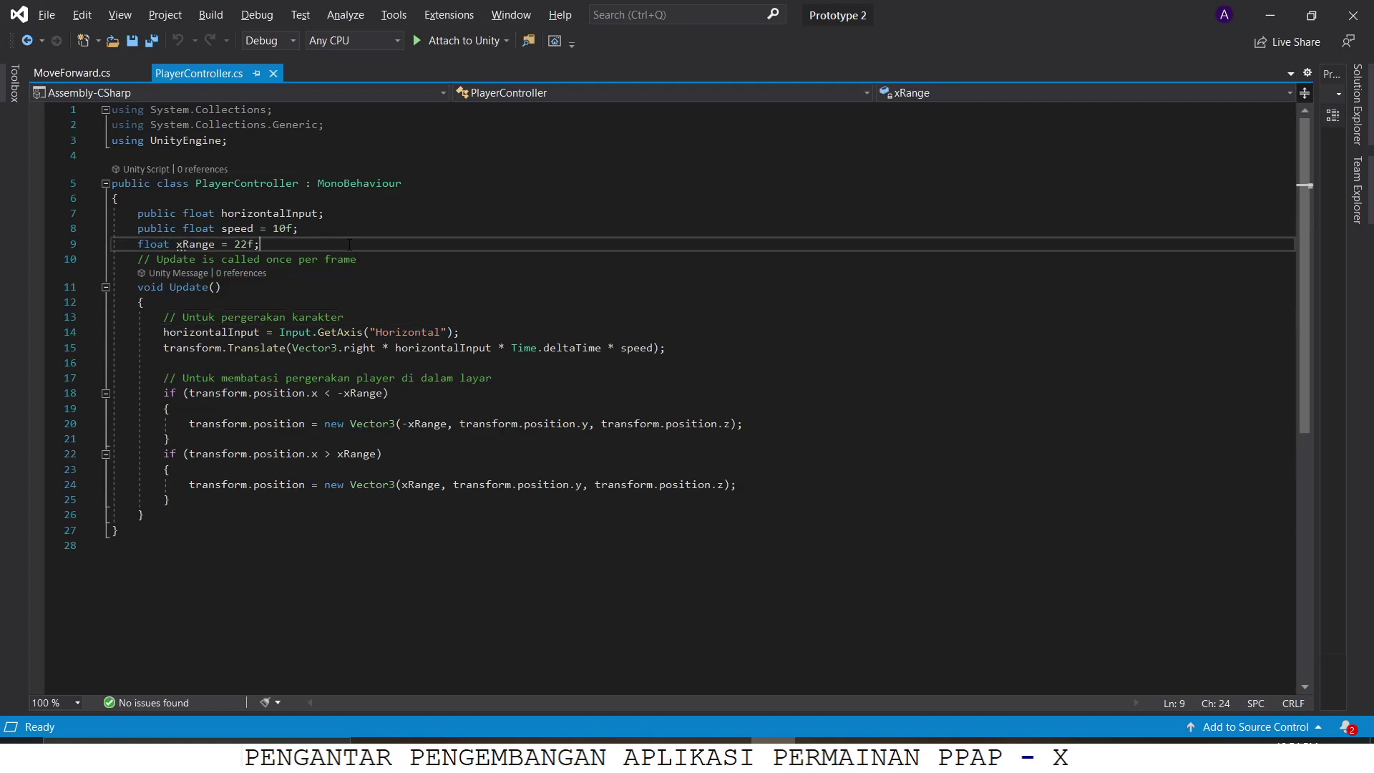
{"action": "key", "text": "Return"}
{"action": "key", "text": "Return"}
{"action": "key", "text": "Up"}
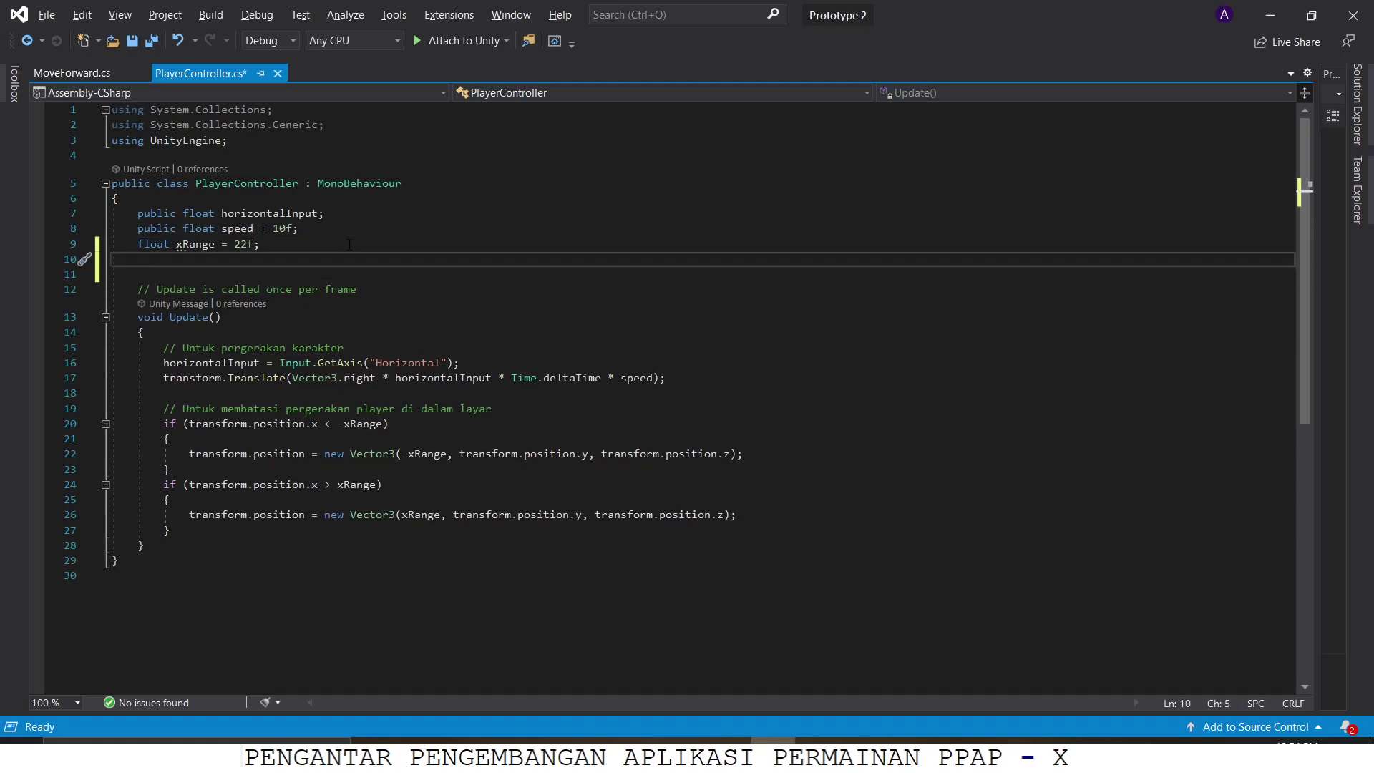
{"action": "type", "text": "public game"}
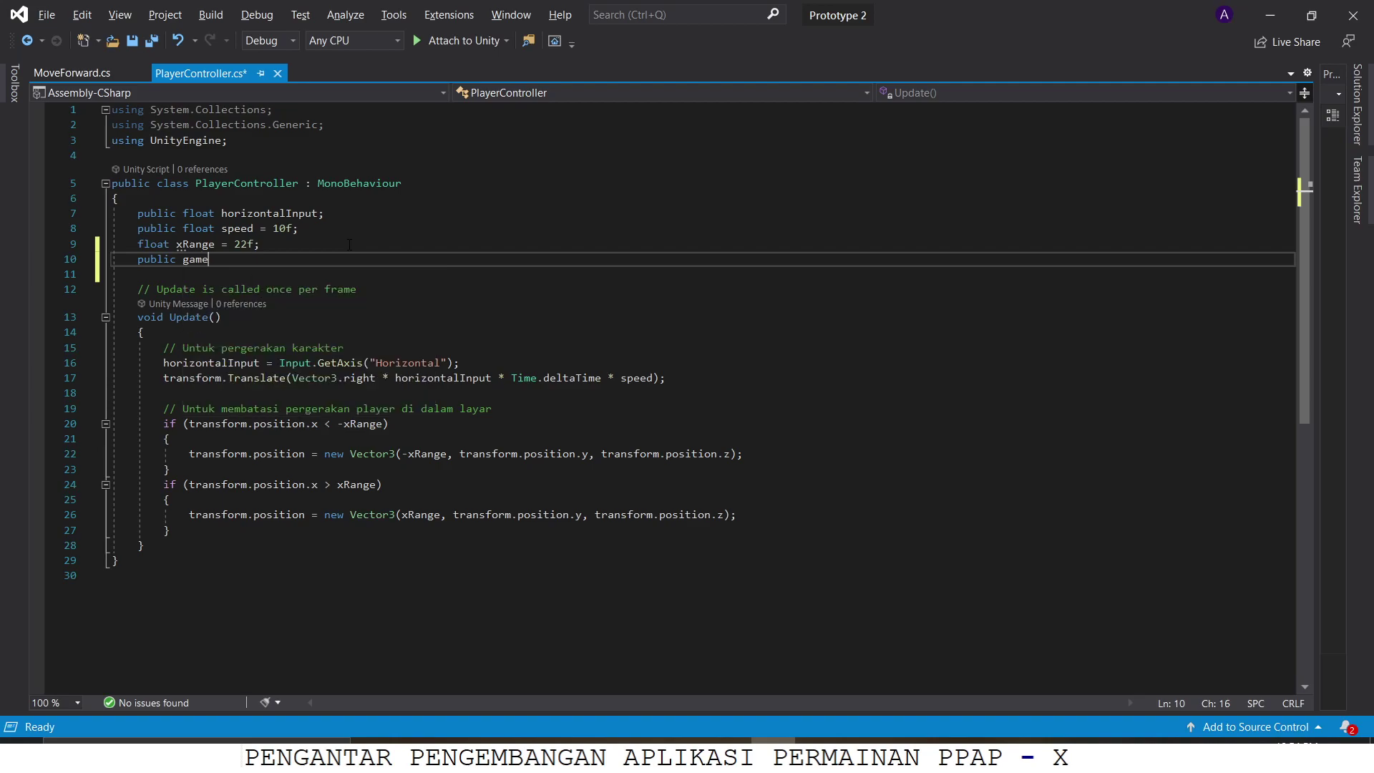
{"action": "key", "text": "Tab"}
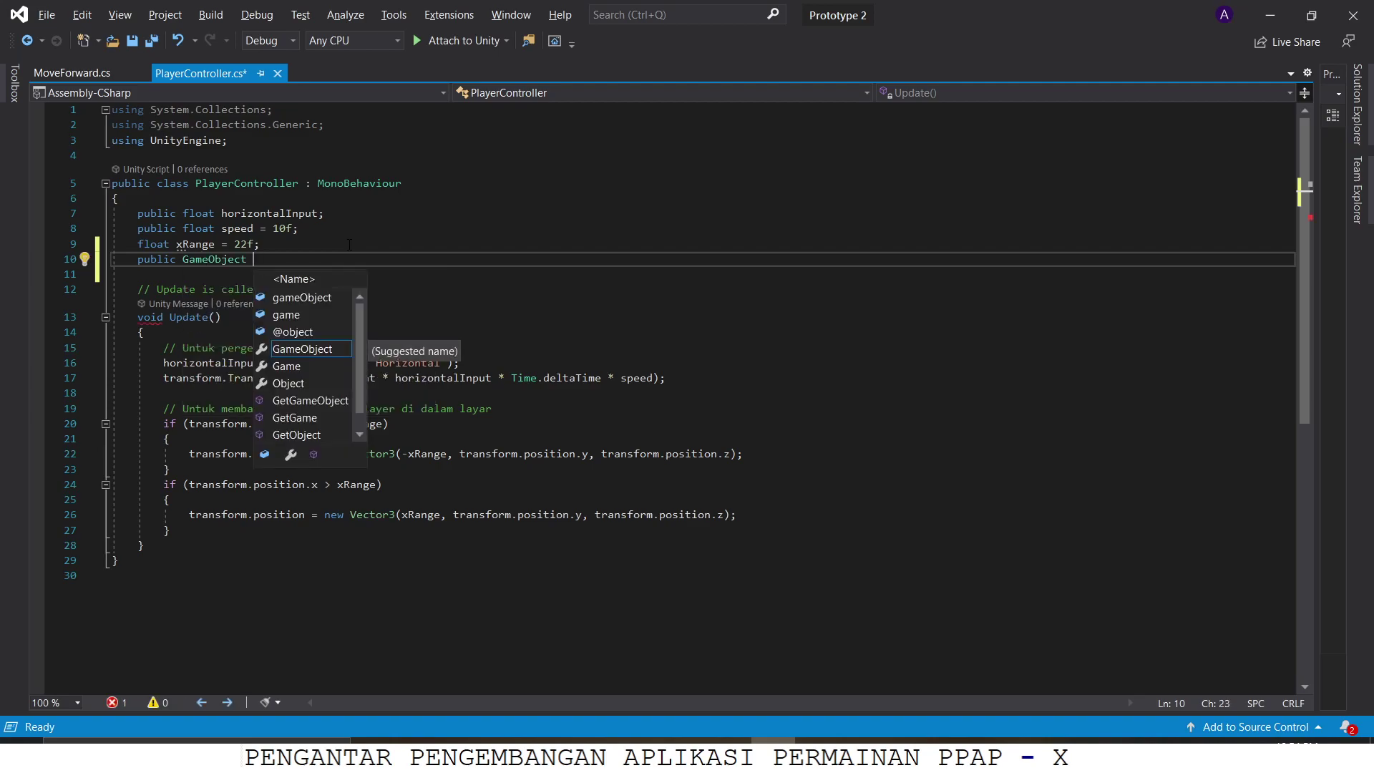
{"action": "type", "text": "f"}
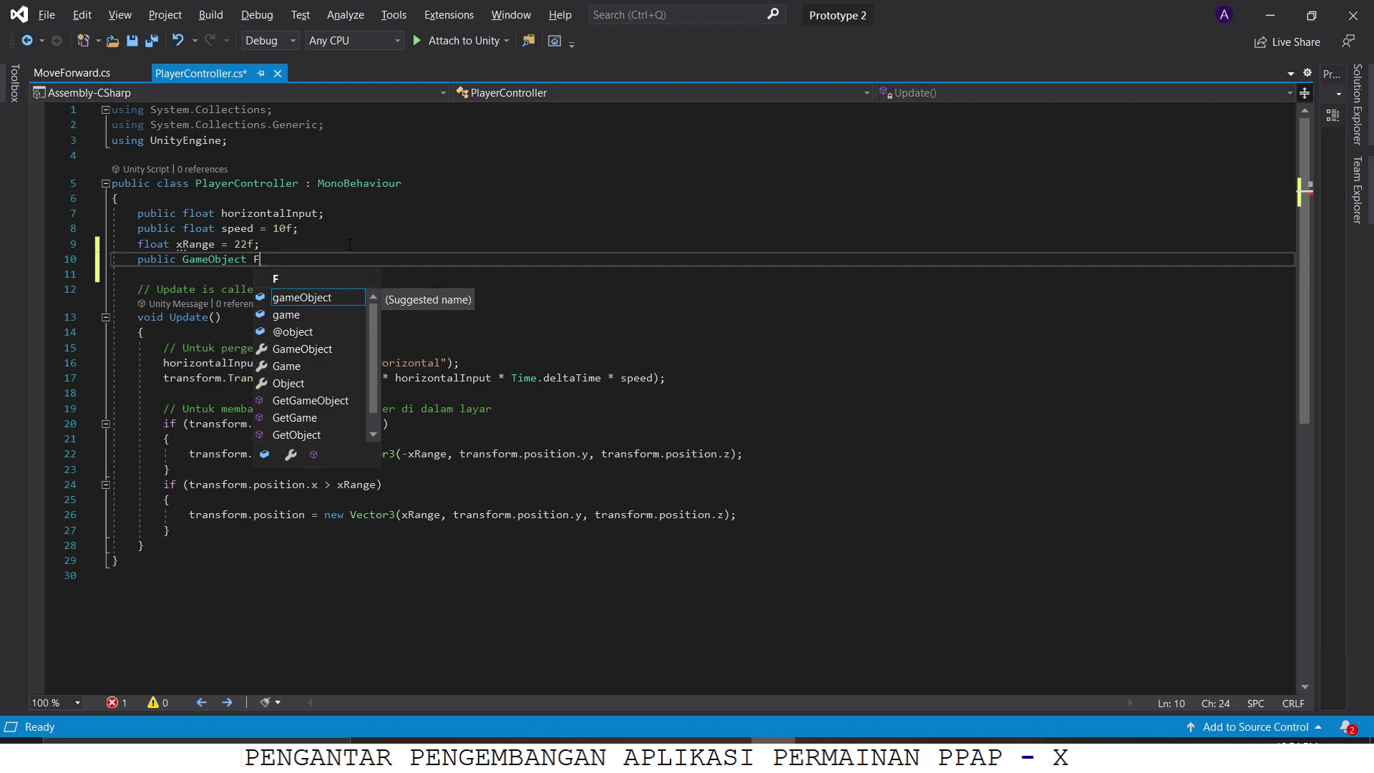
{"action": "type", "text": "ood"}
Check the projectile variable's declaration in the Lesson Plan 2.2 - Food Flight PDF in Adobe Acrobat, and return to the script
{"action": "left_click", "coordinate": [554, 758]}
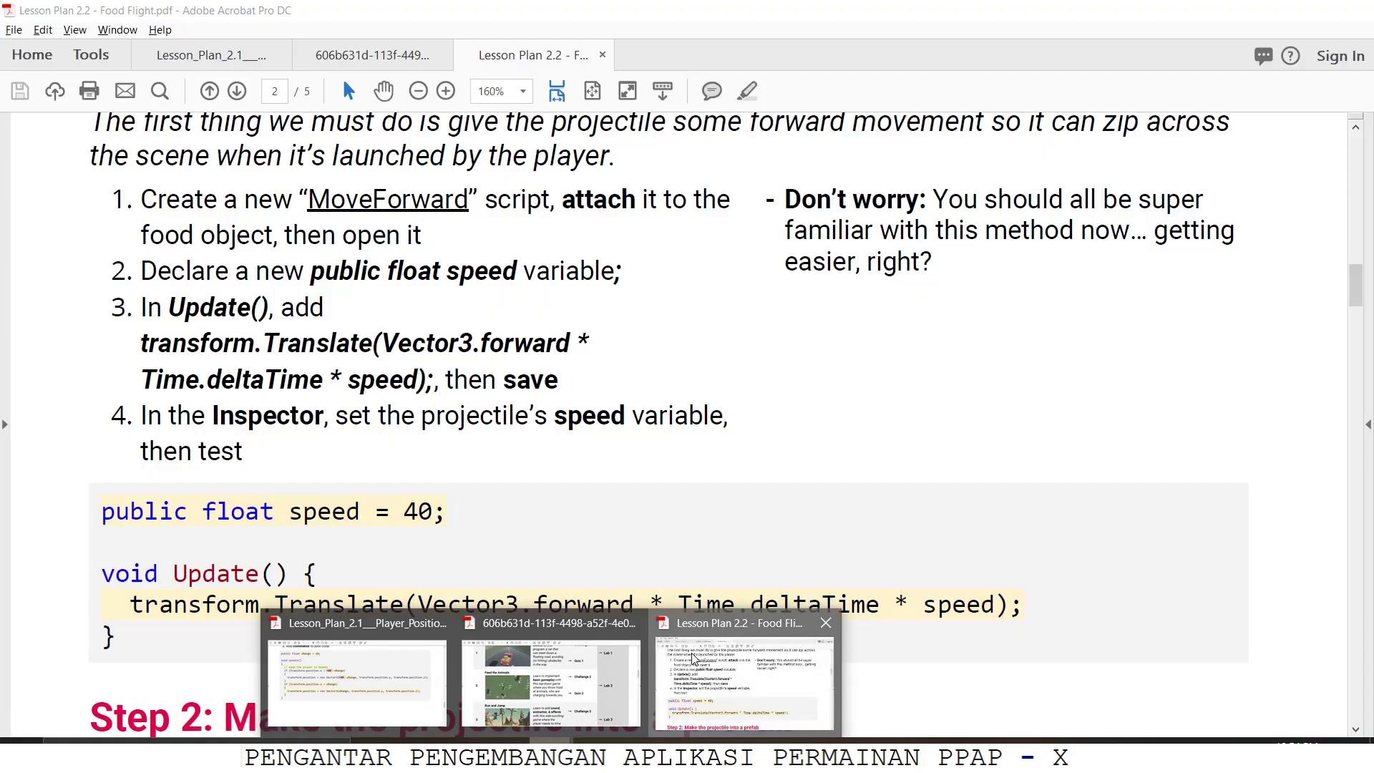
{"action": "left_click", "coordinate": [692, 657]}
{"action": "scroll", "coordinate": [554, 344], "scroll_direction": "up", "scroll_amount": 3}
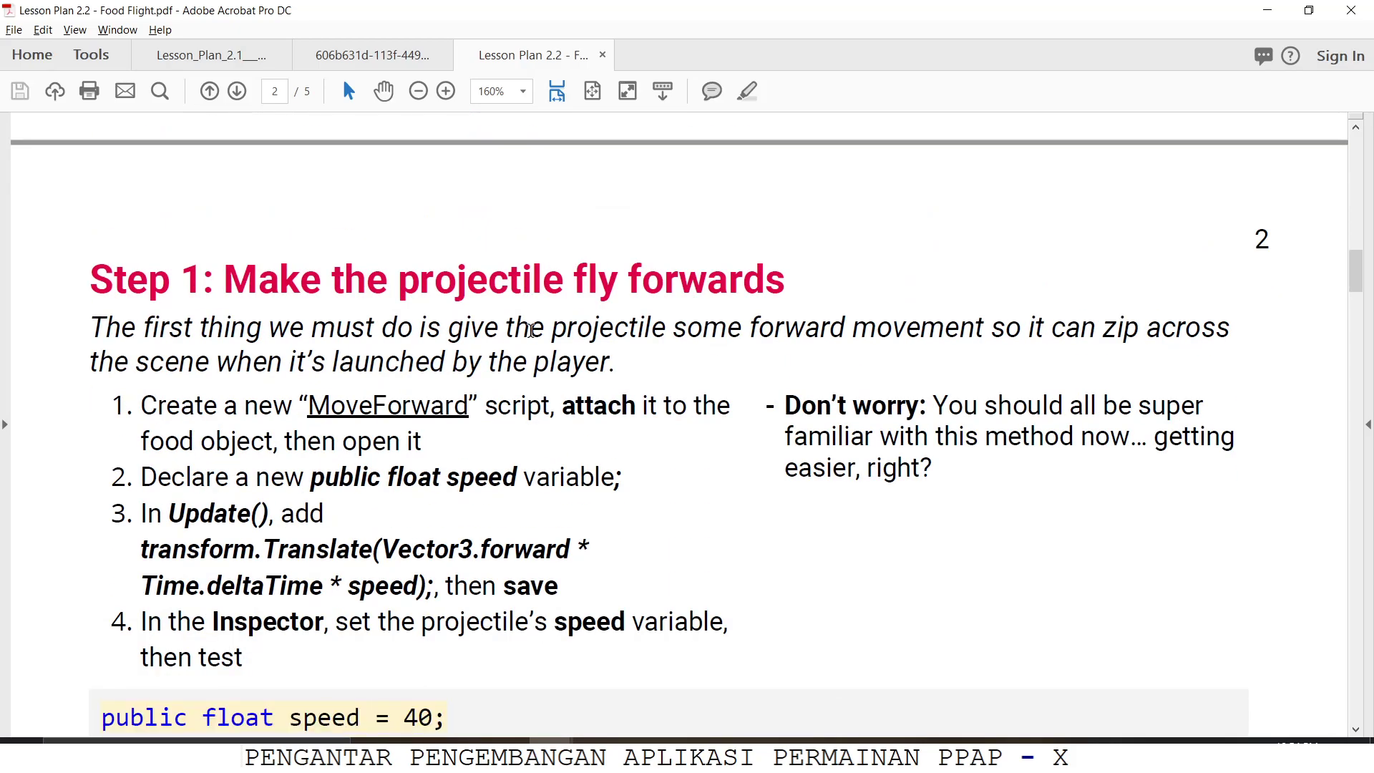
{"action": "scroll", "coordinate": [554, 344], "scroll_direction": "down", "scroll_amount": 11}
{"action": "scroll", "coordinate": [554, 345], "scroll_direction": "down", "scroll_amount": 6}
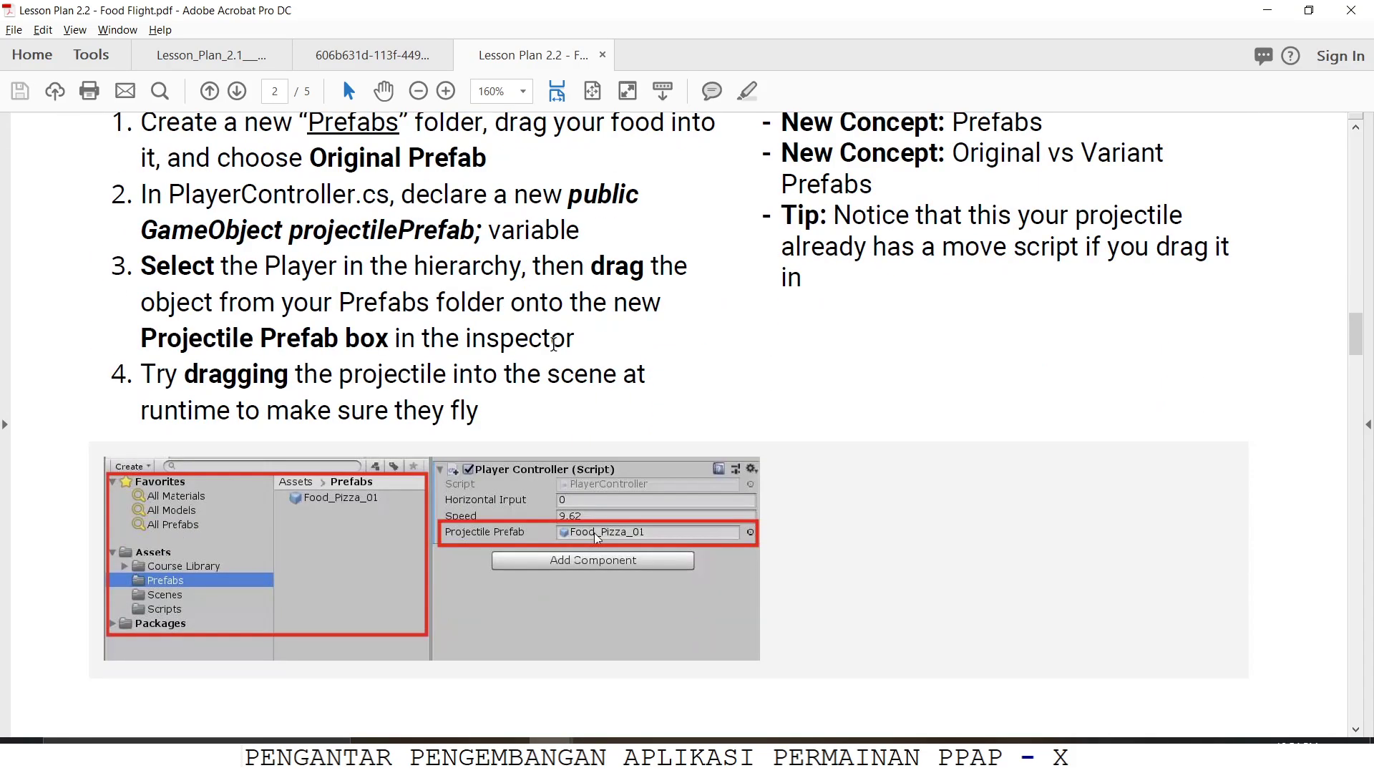
{"action": "key", "text": "alt+Tab"}
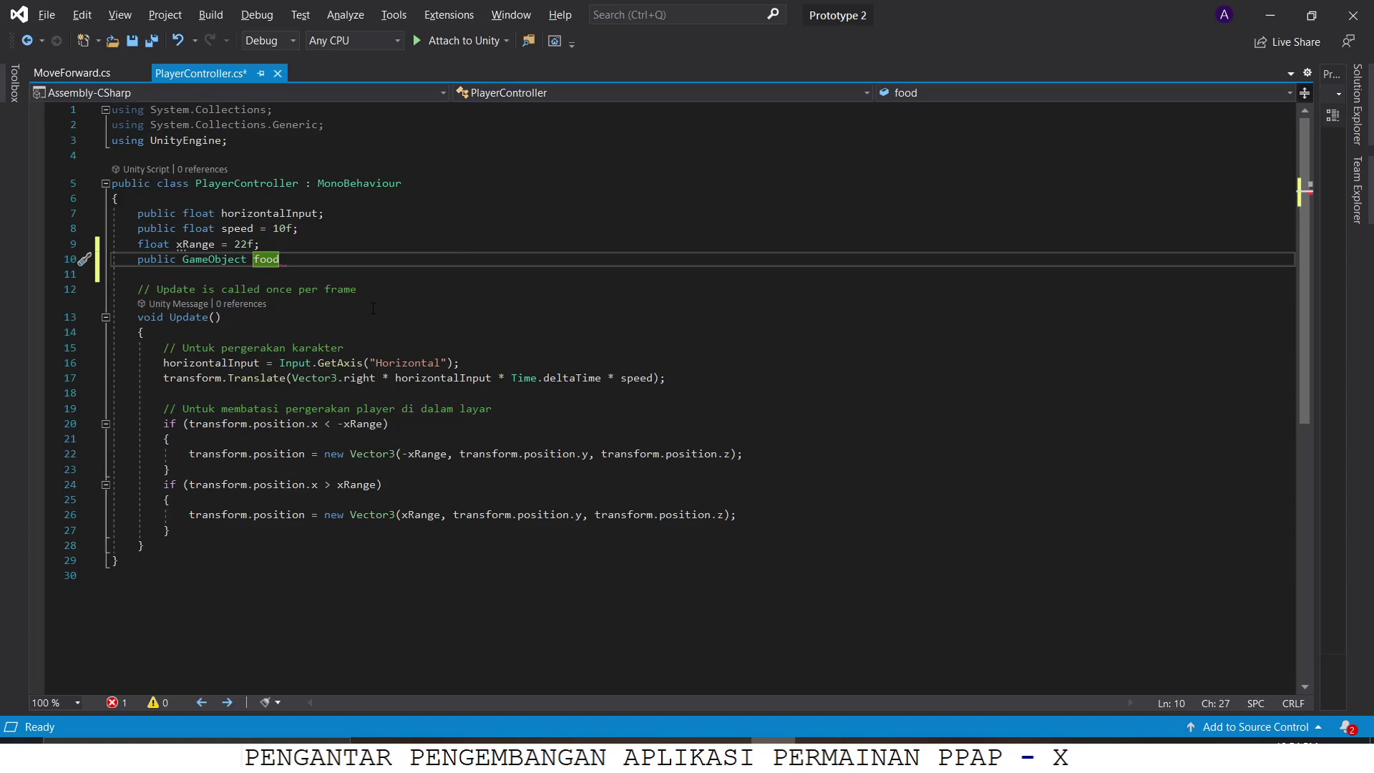
Rename the public GameObject variable to projectilePrefab, end the declaration with a semicolon and save the script
{"action": "key", "text": "BackSpace"}
{"action": "key", "text": "BackSpace"}
{"action": "key", "text": "BackSpace"}
{"action": "key", "text": "BackSpace"}
{"action": "type", "text": "projectil"}
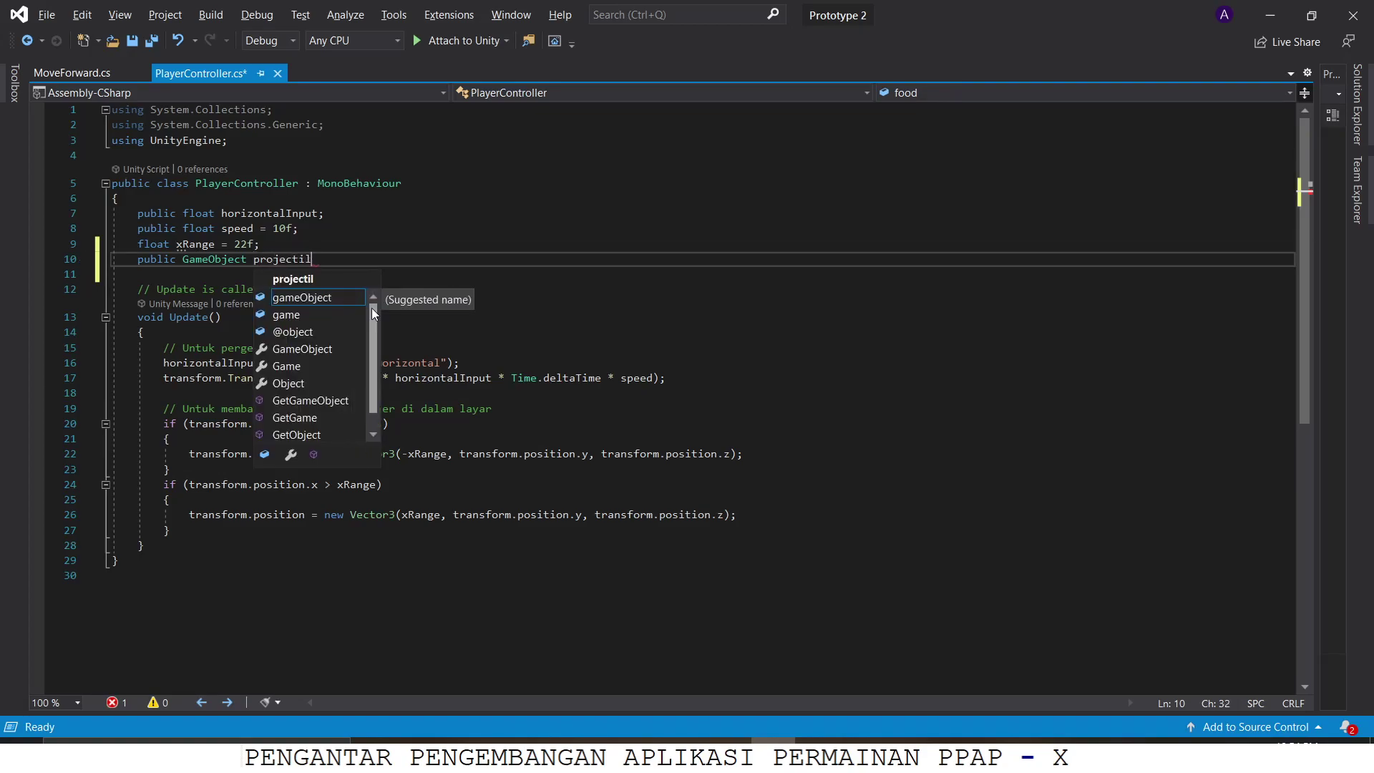
{"action": "type", "text": "ePrefab;"}
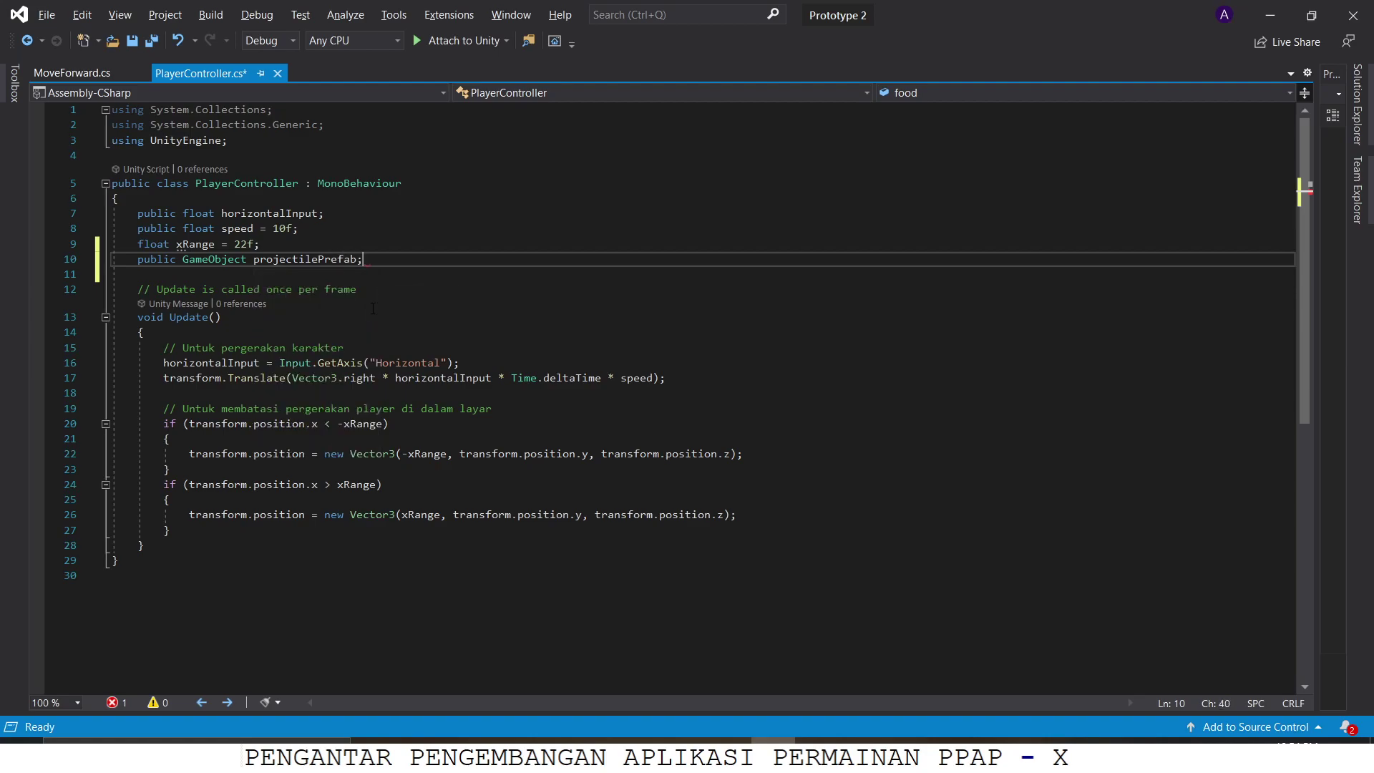
{"action": "key", "text": "ctrl+s"}
Switch to Unity and assign the Food_Sandwich_01 prefab as the Projectile Prefab of the Player's Player Controller script
{"action": "key", "text": "alt+Tab"}
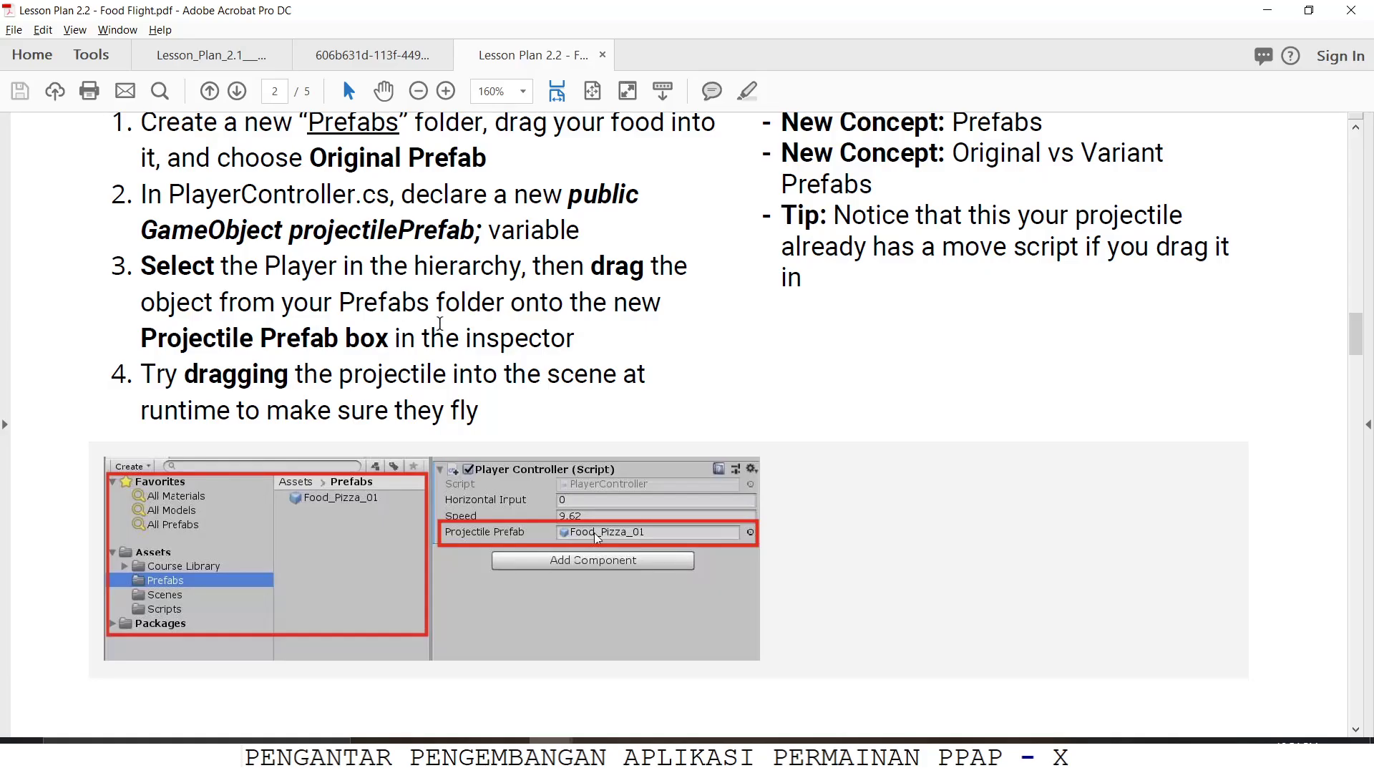
{"action": "key", "text": "alt+Tab"}
{"action": "key", "text": "alt+Tab"}
{"action": "key", "text": "alt+Tab"}
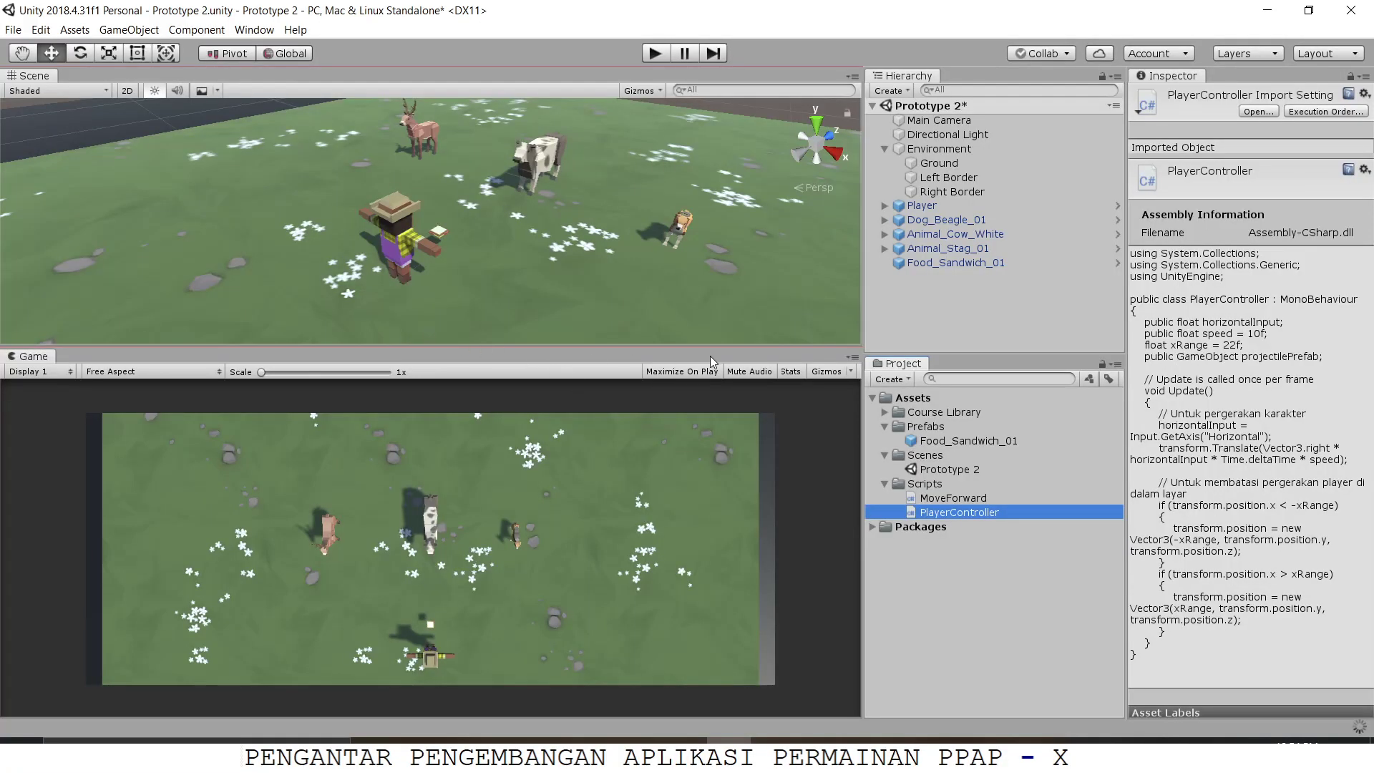
{"action": "left_click", "coordinate": [929, 212]}
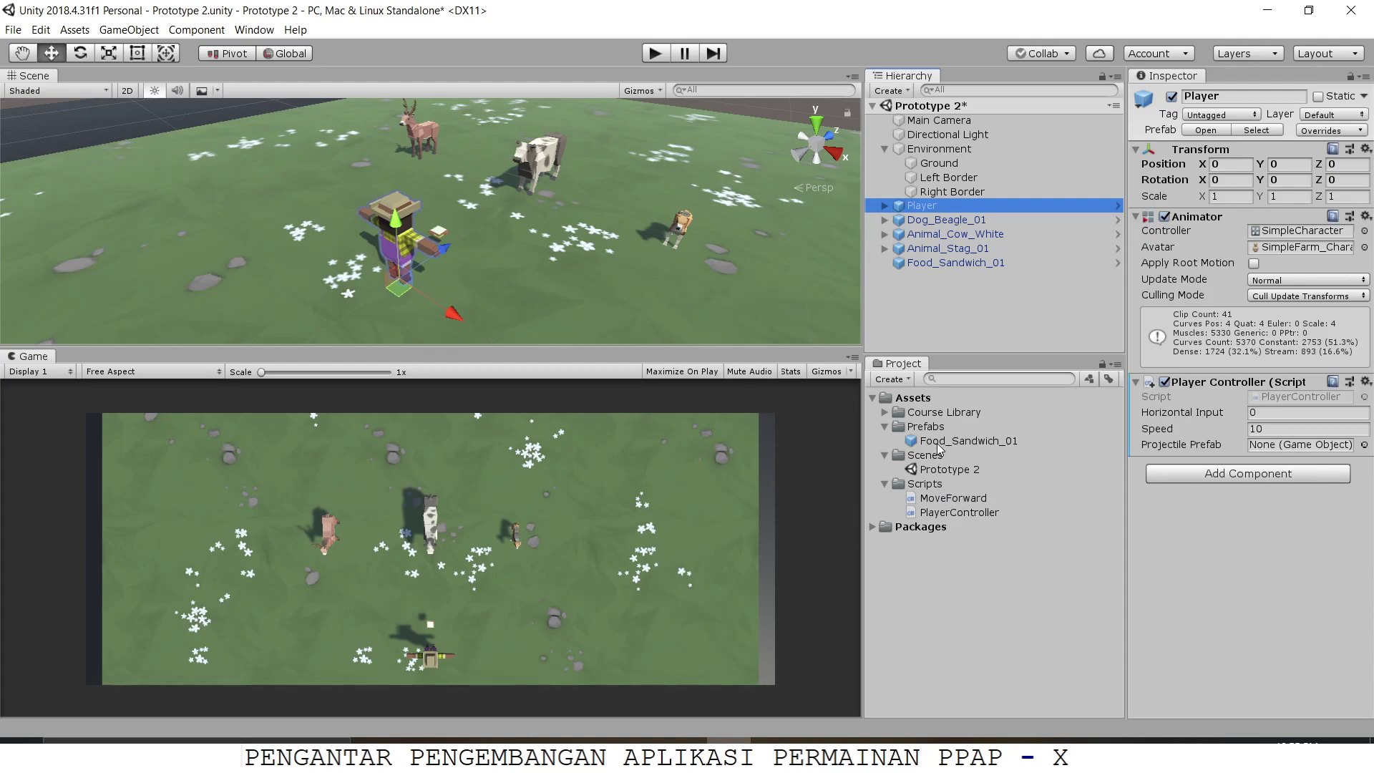
{"action": "left_click_drag", "start_coordinate": [945, 447], "coordinate": [1303, 451]}
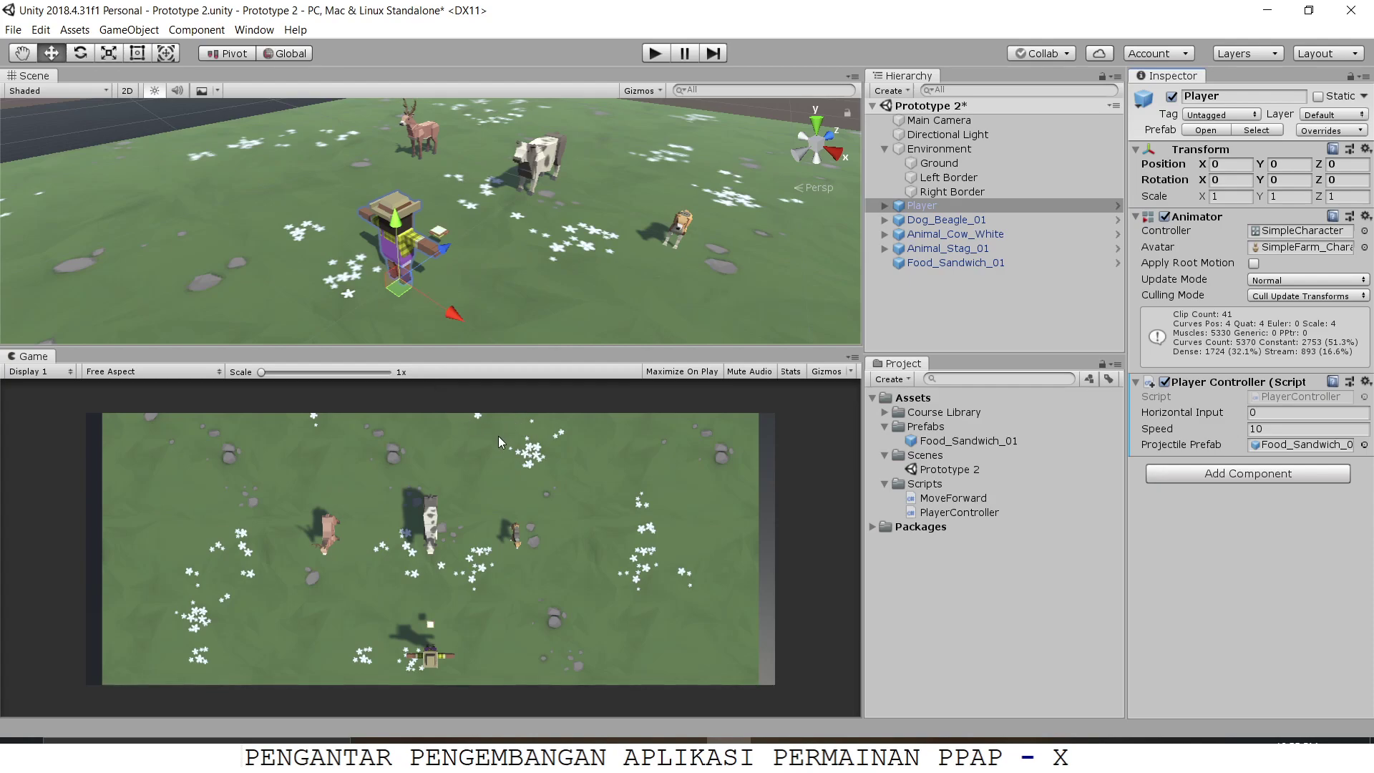
Switch to Chrome and search Google in a new tab for "how to detect key press in unity"
{"action": "mouse_move", "coordinate": [507, 748]}
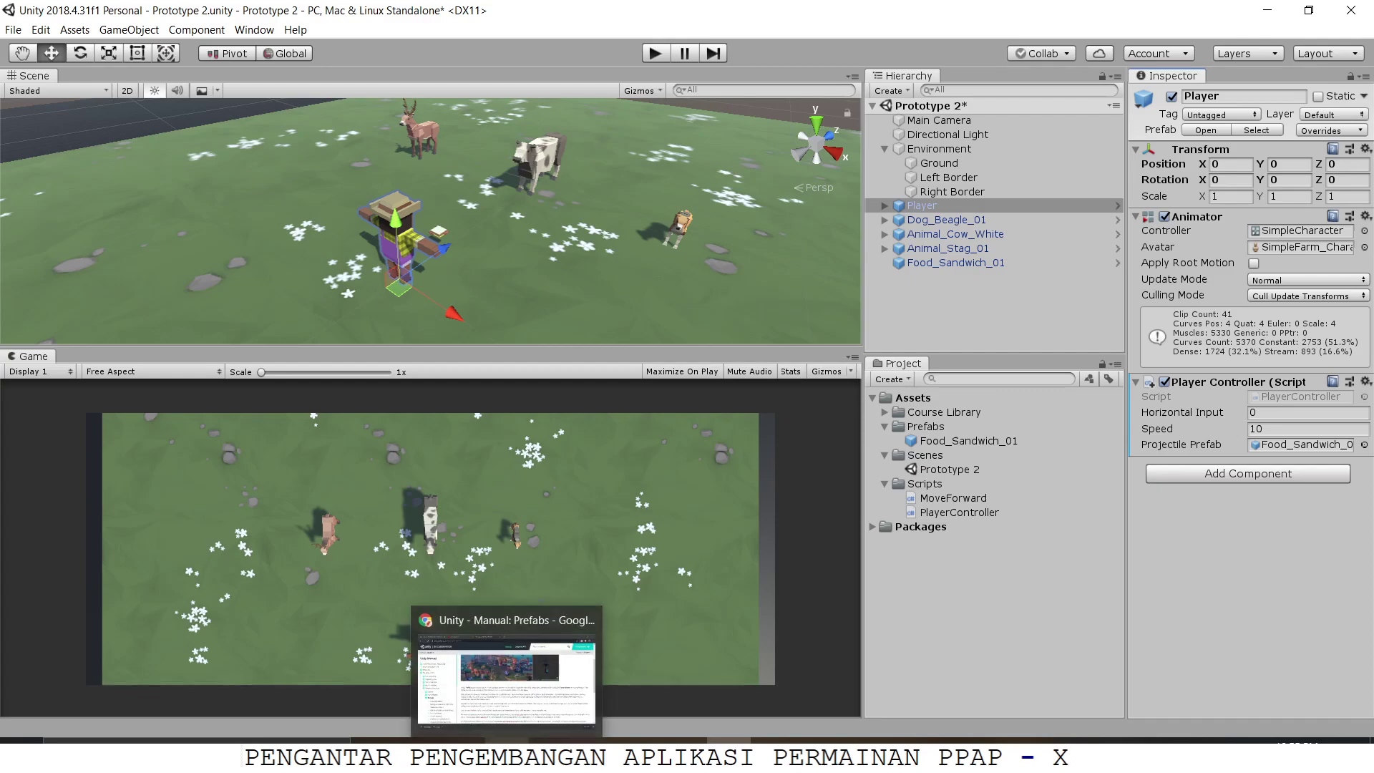
{"action": "left_click", "coordinate": [492, 687]}
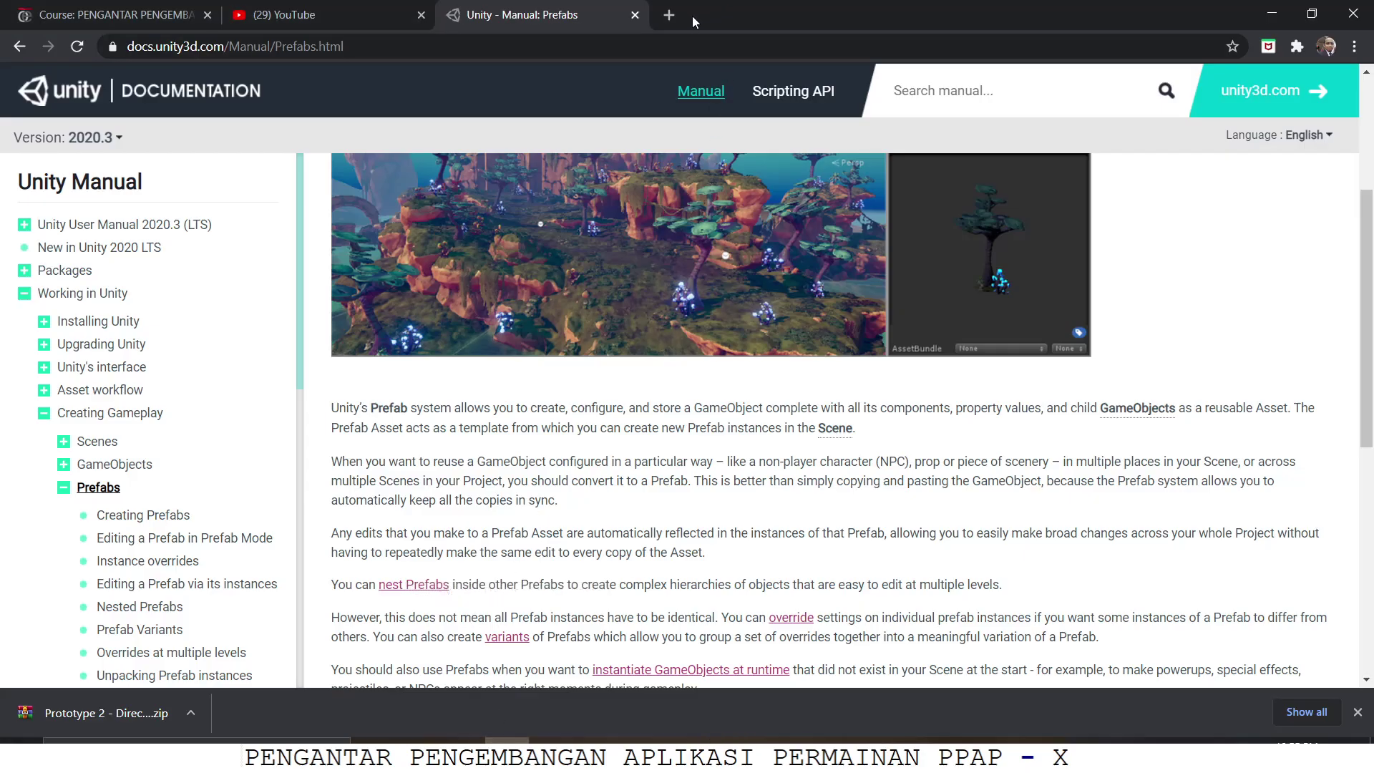
{"action": "left_click", "coordinate": [672, 15]}
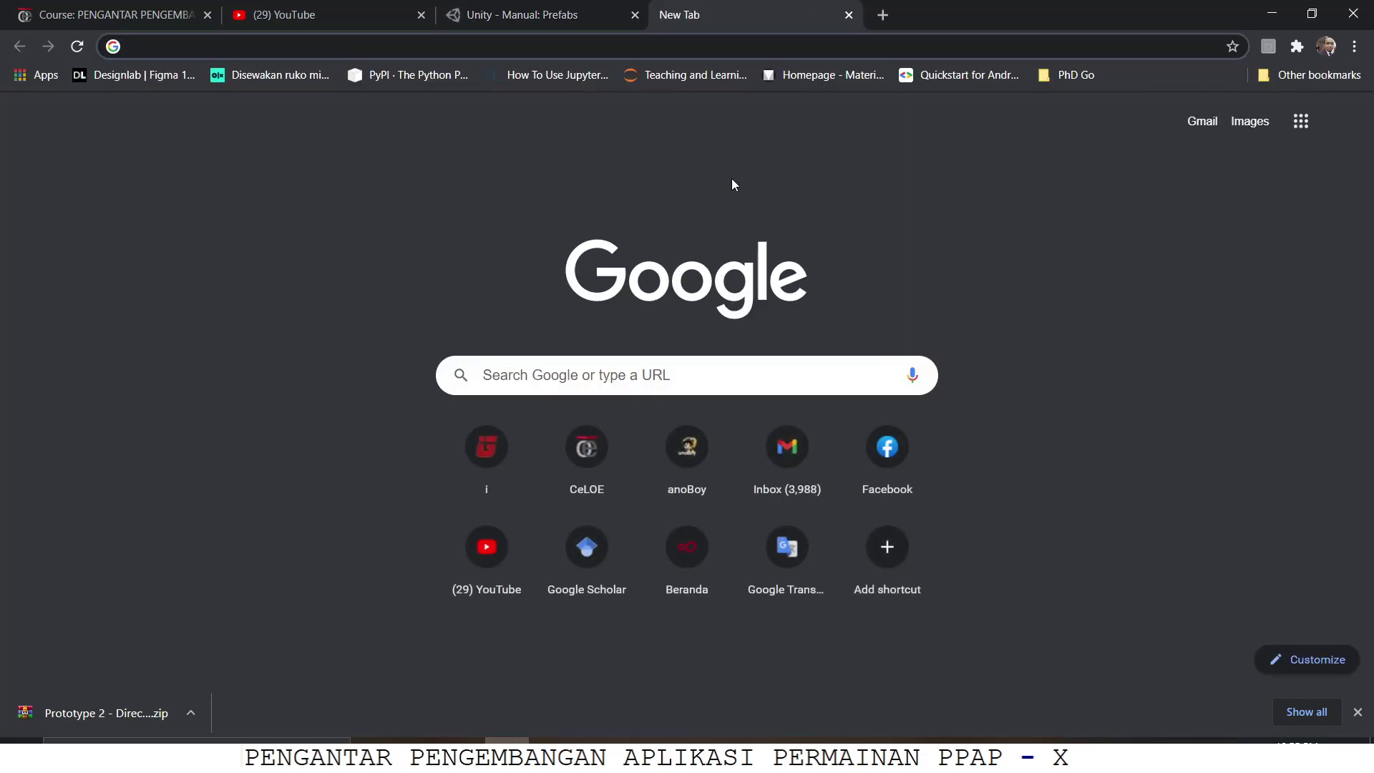
{"action": "type", "text": "how to deete"}
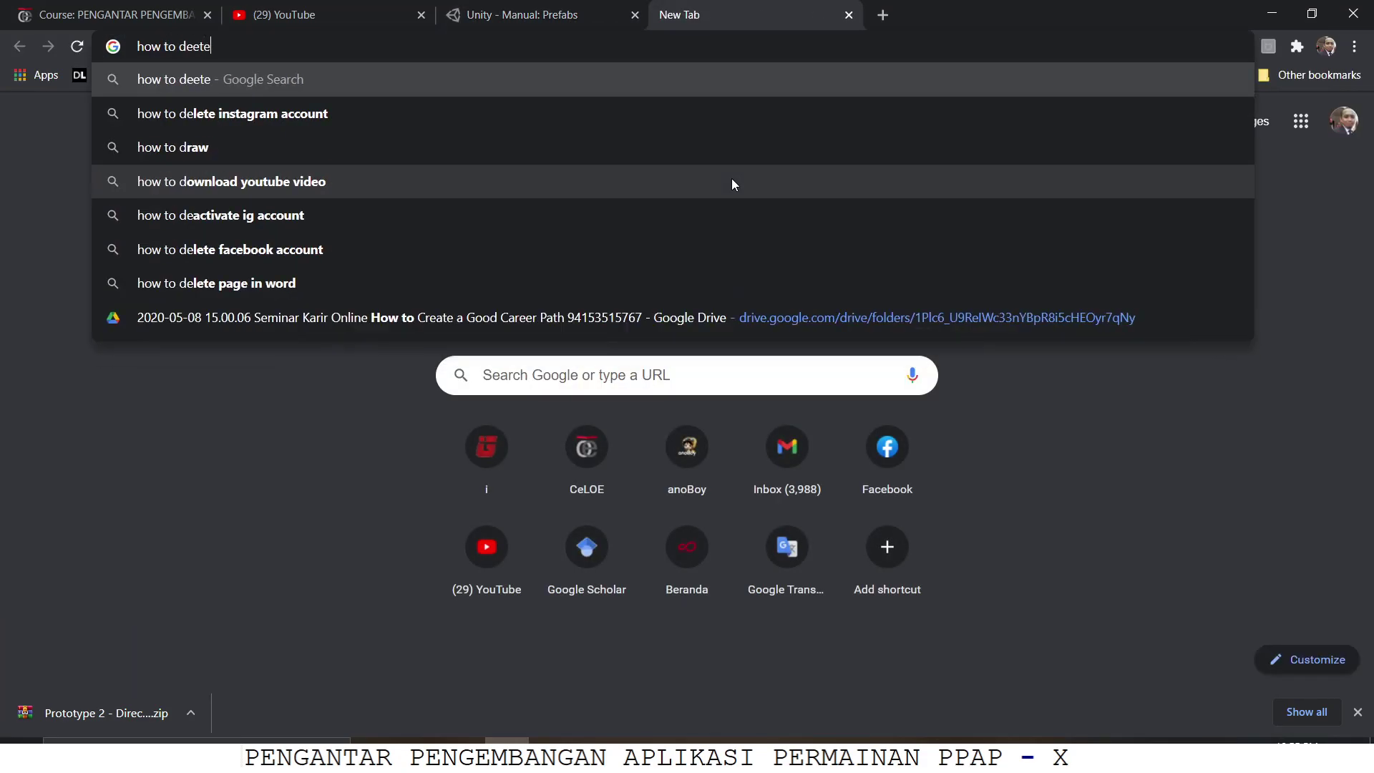
{"action": "key", "text": "BackSpace"}
{"action": "key", "text": "BackSpace"}
{"action": "key", "text": "BackSpace"}
{"action": "type", "text": "tec"}
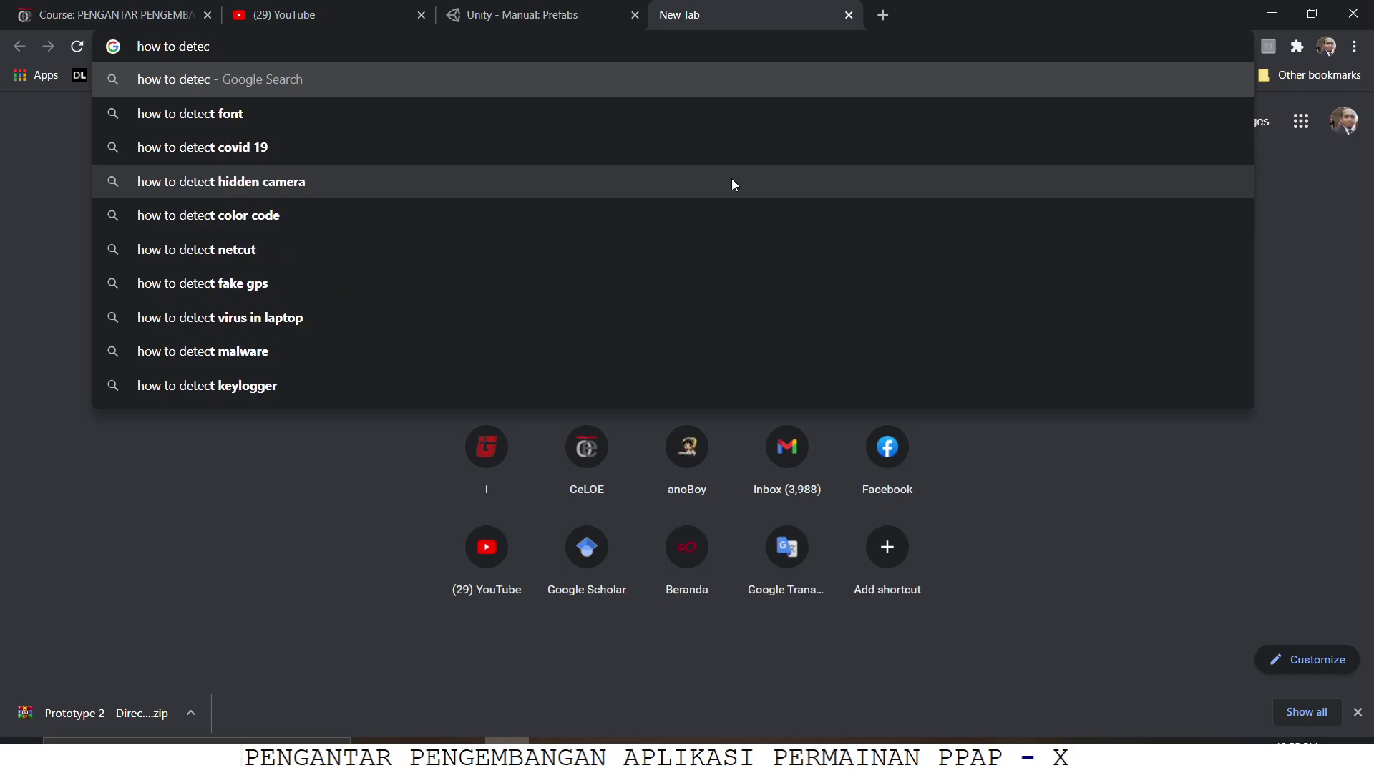
{"action": "type", "text": "t key pr"}
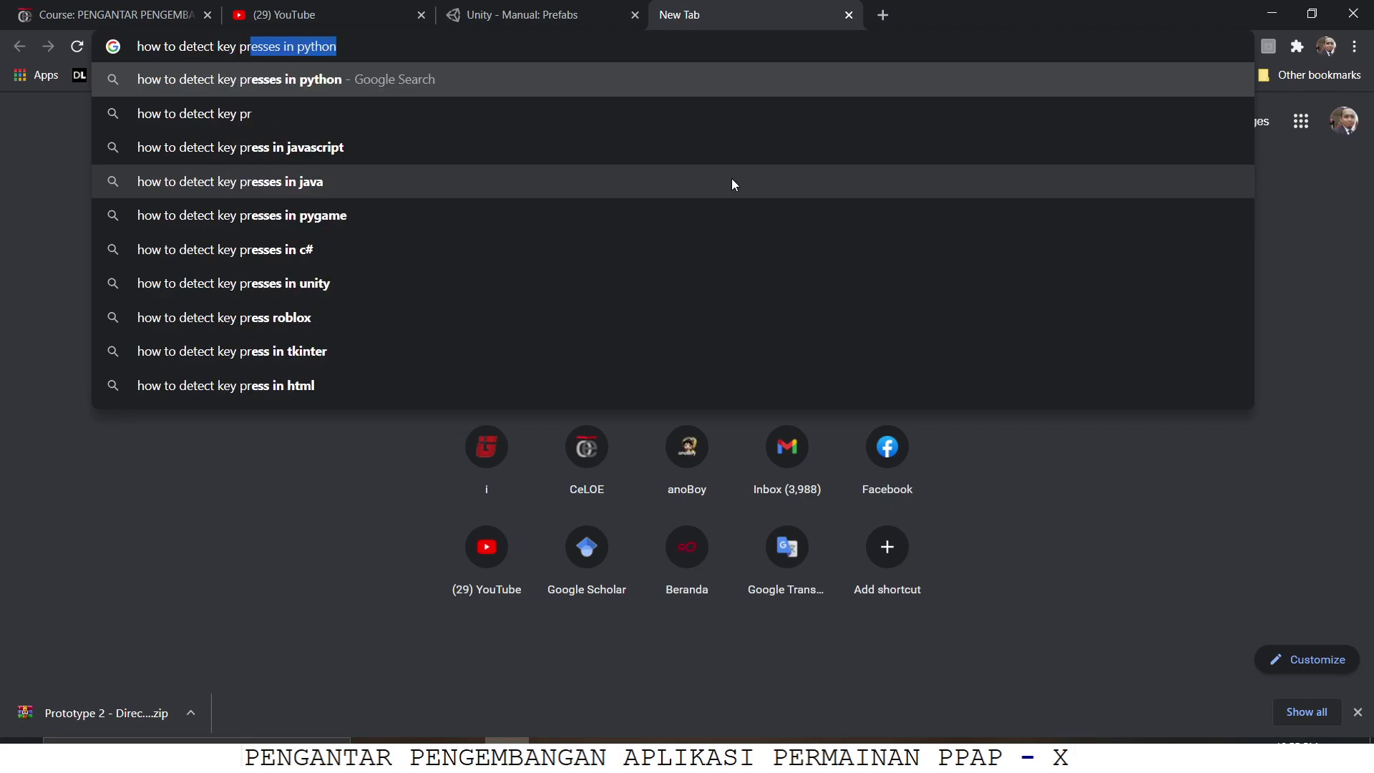
{"action": "type", "text": "ess in unity"}
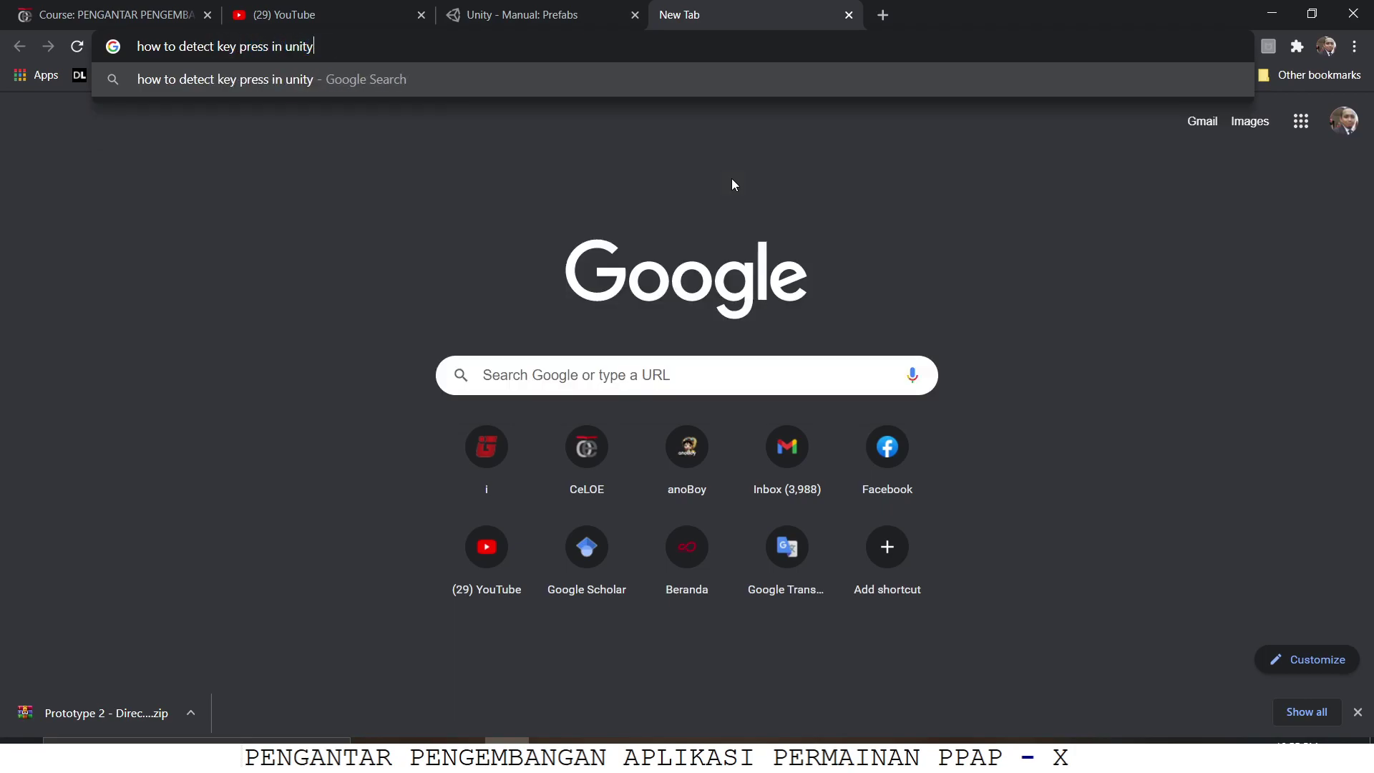
{"action": "key", "text": "Return"}
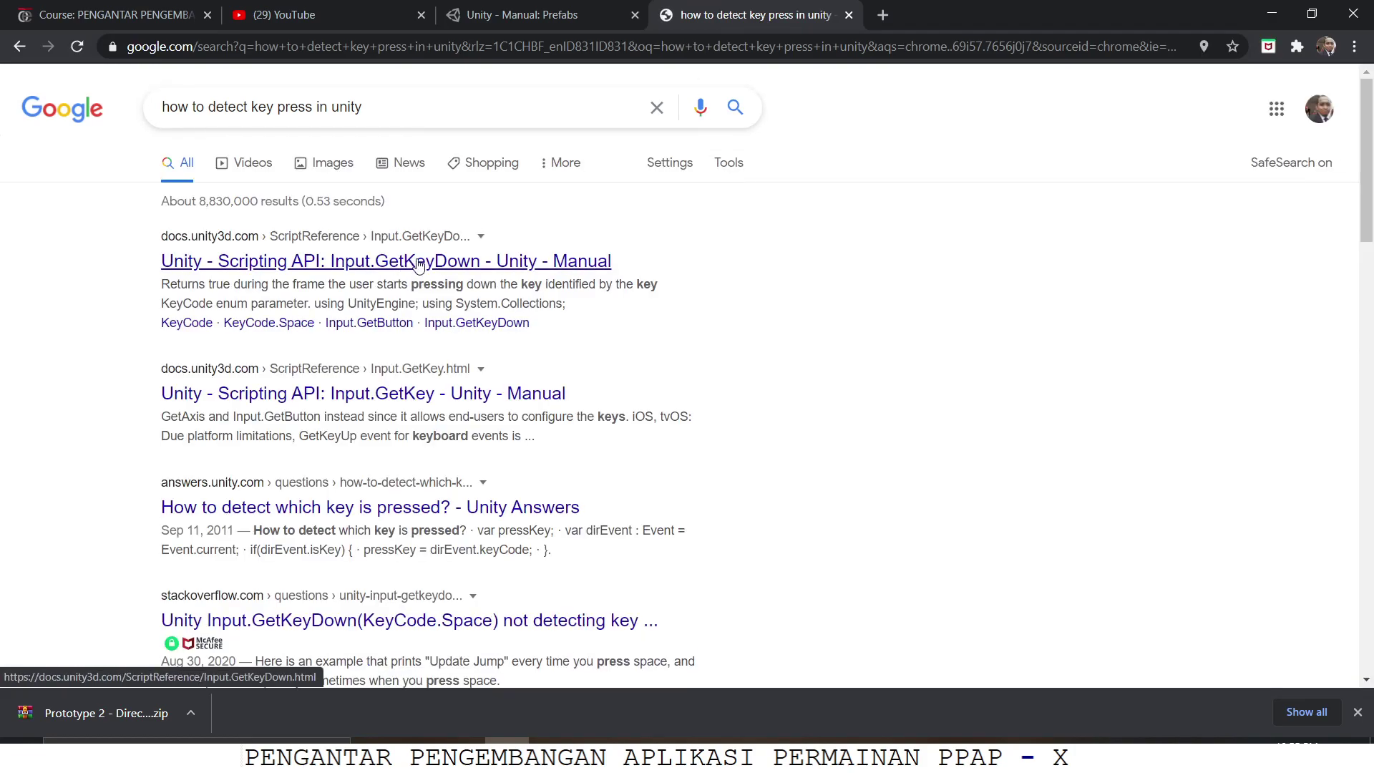
Open the Unity Scripting API page for Input.GetKeyDown in a separate tab and examine its string and KeyCode examples
{"action": "right_click", "coordinate": [376, 263]}
{"action": "left_click", "coordinate": [417, 275]}
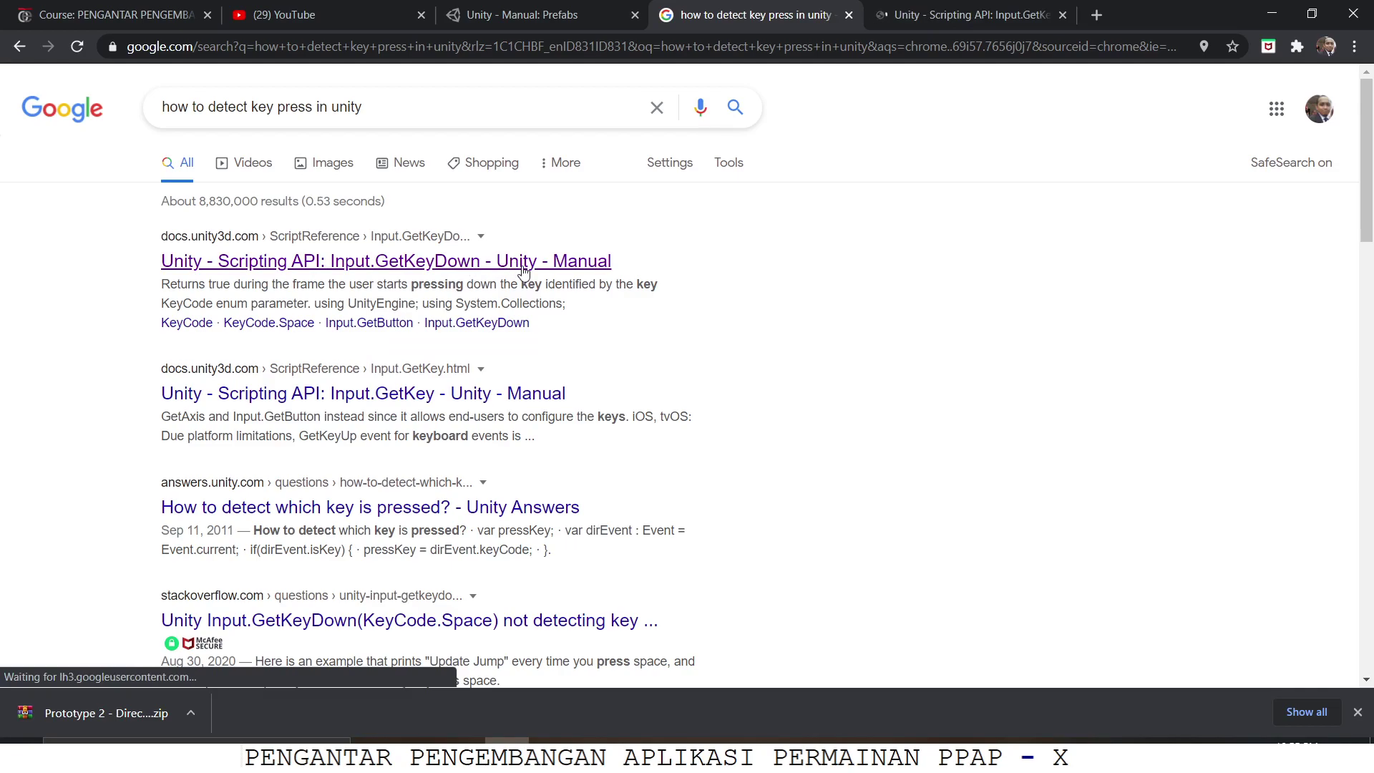
{"action": "left_click", "coordinate": [959, 14]}
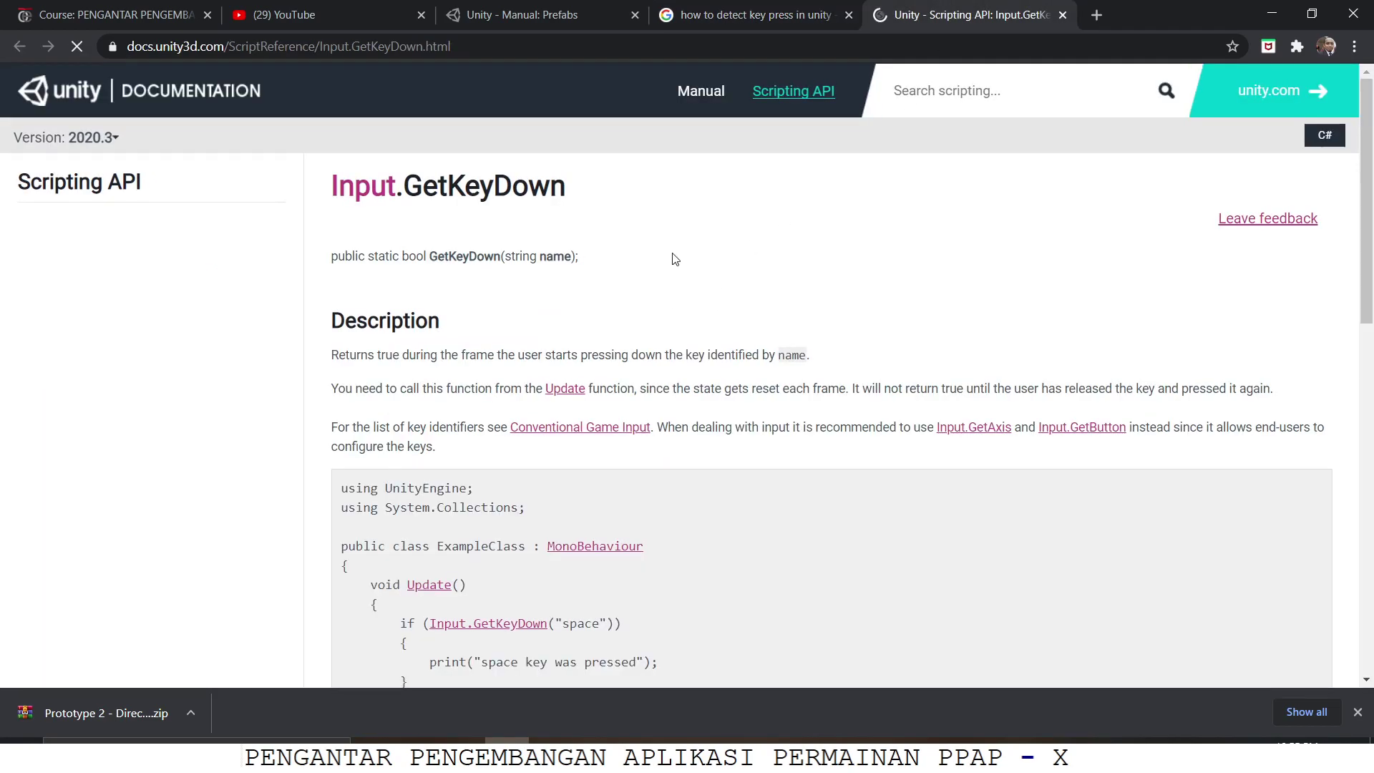
{"action": "scroll", "coordinate": [584, 401], "scroll_direction": "down", "scroll_amount": 2}
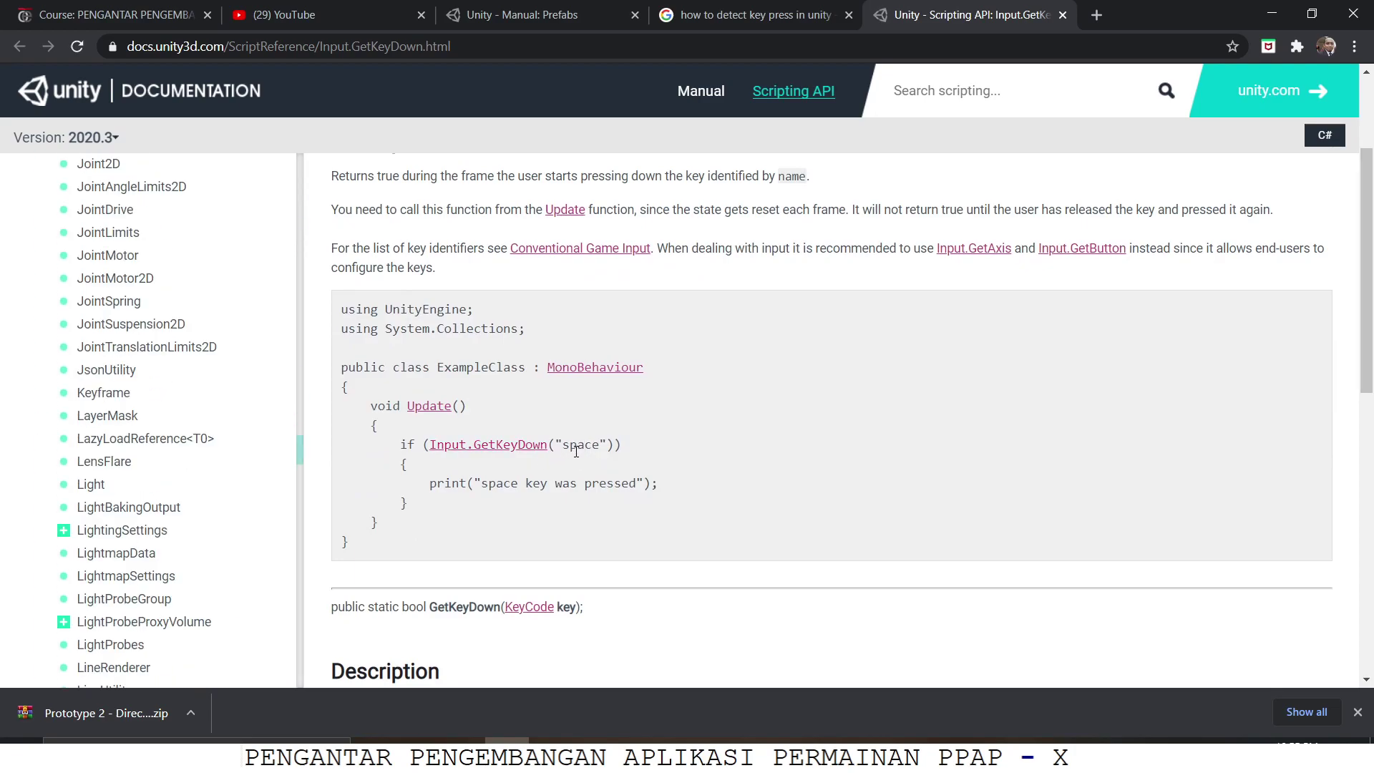
{"action": "scroll", "coordinate": [569, 450], "scroll_direction": "down", "scroll_amount": 3}
{"action": "scroll", "coordinate": [558, 393], "scroll_direction": "up", "scroll_amount": 2}
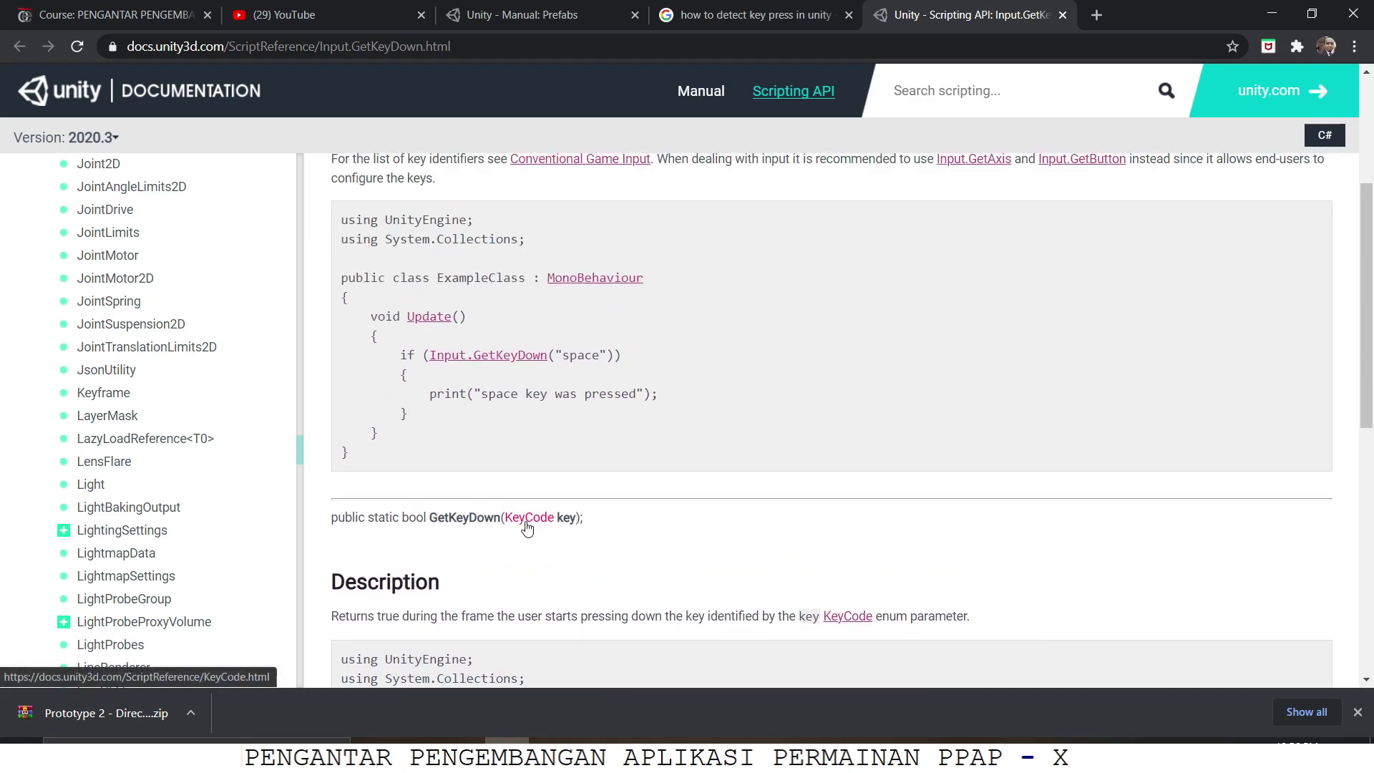
{"action": "scroll", "coordinate": [544, 515], "scroll_direction": "down", "scroll_amount": 3}
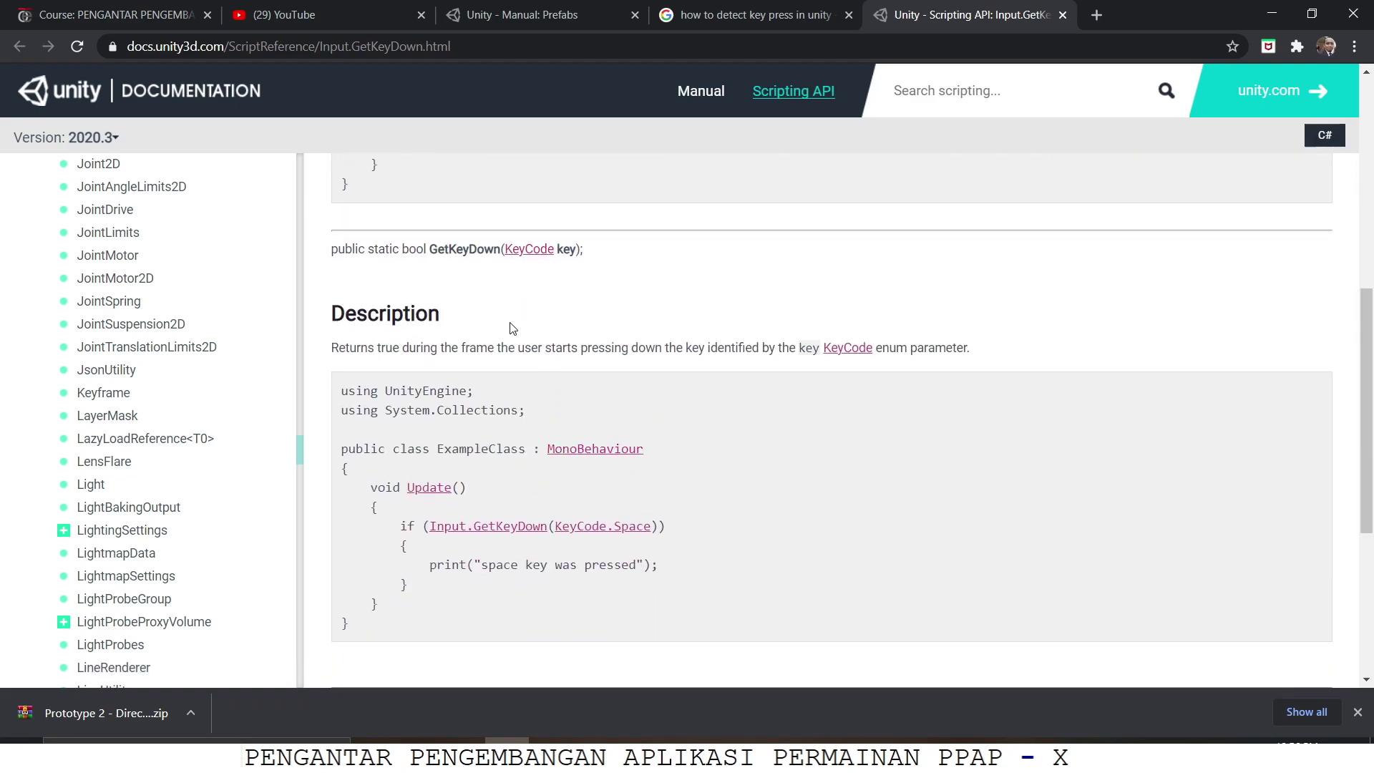
{"action": "scroll", "coordinate": [513, 405], "scroll_direction": "down", "scroll_amount": 1}
{"action": "scroll", "coordinate": [512, 405], "scroll_direction": "down", "scroll_amount": 2}
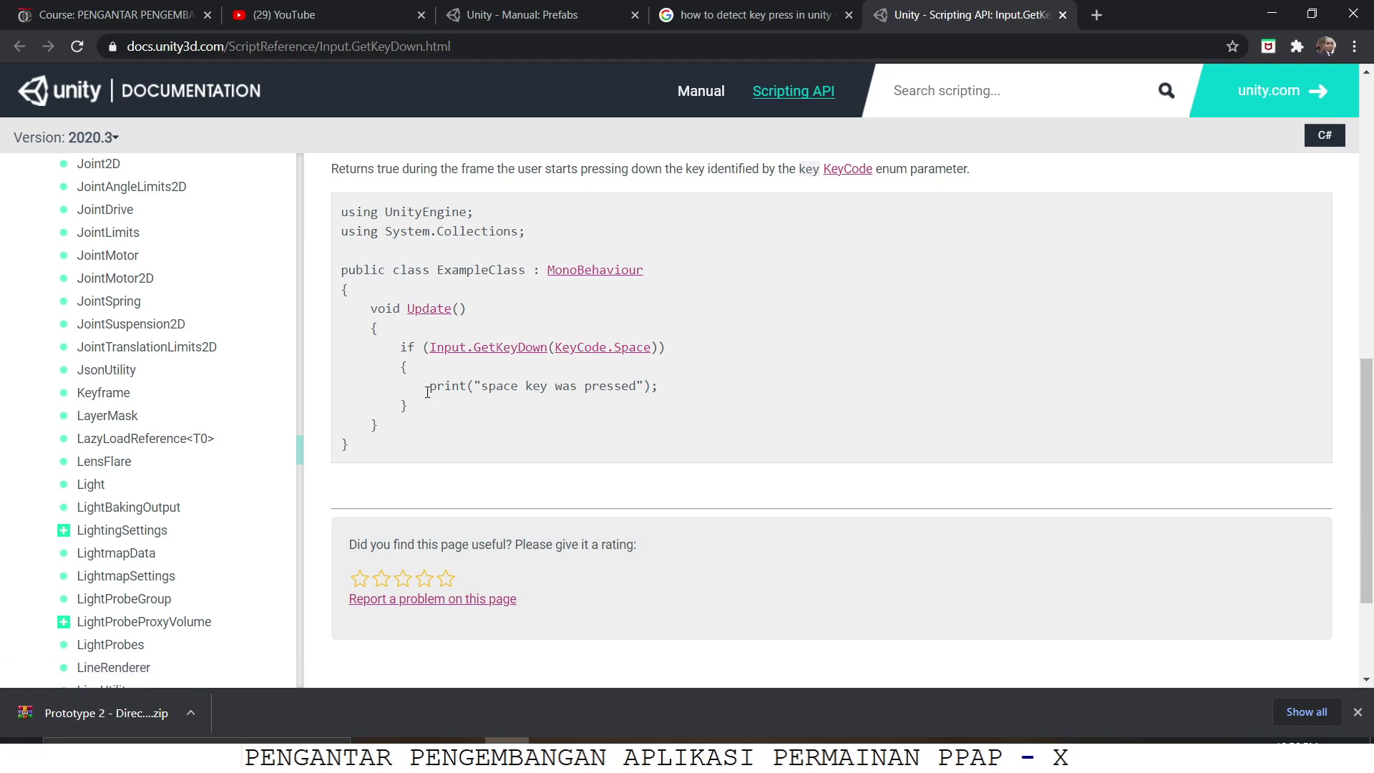
{"action": "left_click_drag", "start_coordinate": [427, 388], "coordinate": [621, 390]}
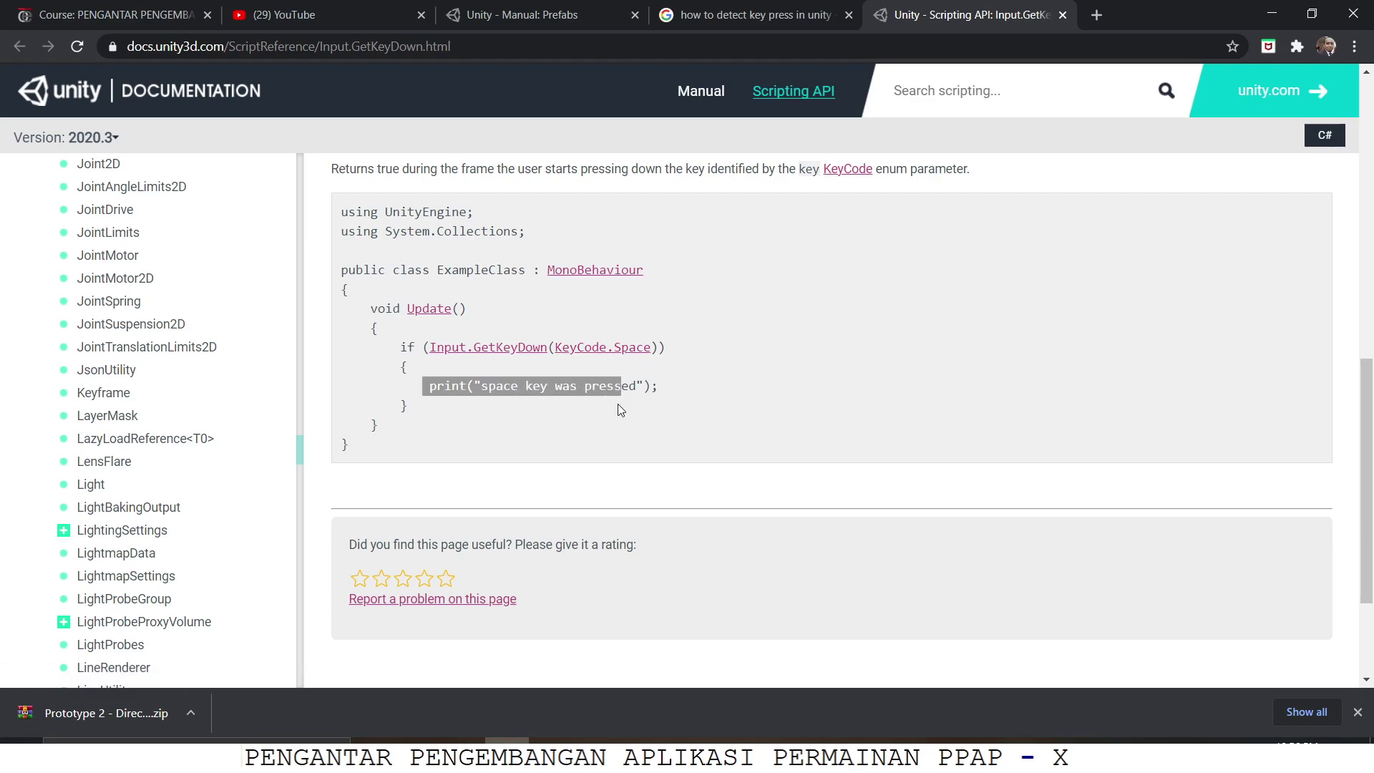
{"action": "scroll", "coordinate": [626, 390], "scroll_direction": "up", "scroll_amount": 5}
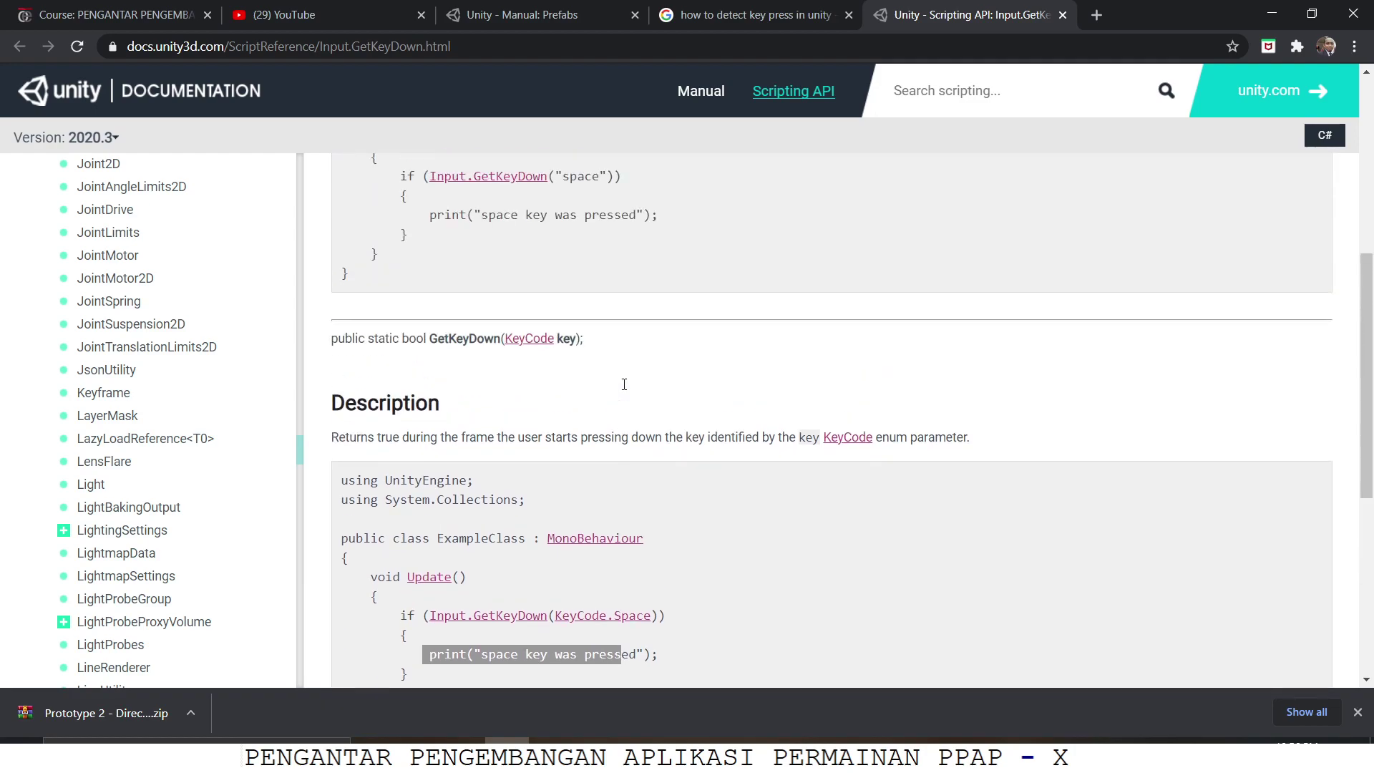
{"action": "scroll", "coordinate": [628, 388], "scroll_direction": "down", "scroll_amount": 3}
Switch to Visual Studio and add the comment "// Melemparkan makanan saat menekan tombol spasi" below the last if block in Update()
{"action": "key", "text": "alt+Tab"}
{"action": "key", "text": "alt+Tab"}
{"action": "key", "text": "alt+Tab"}
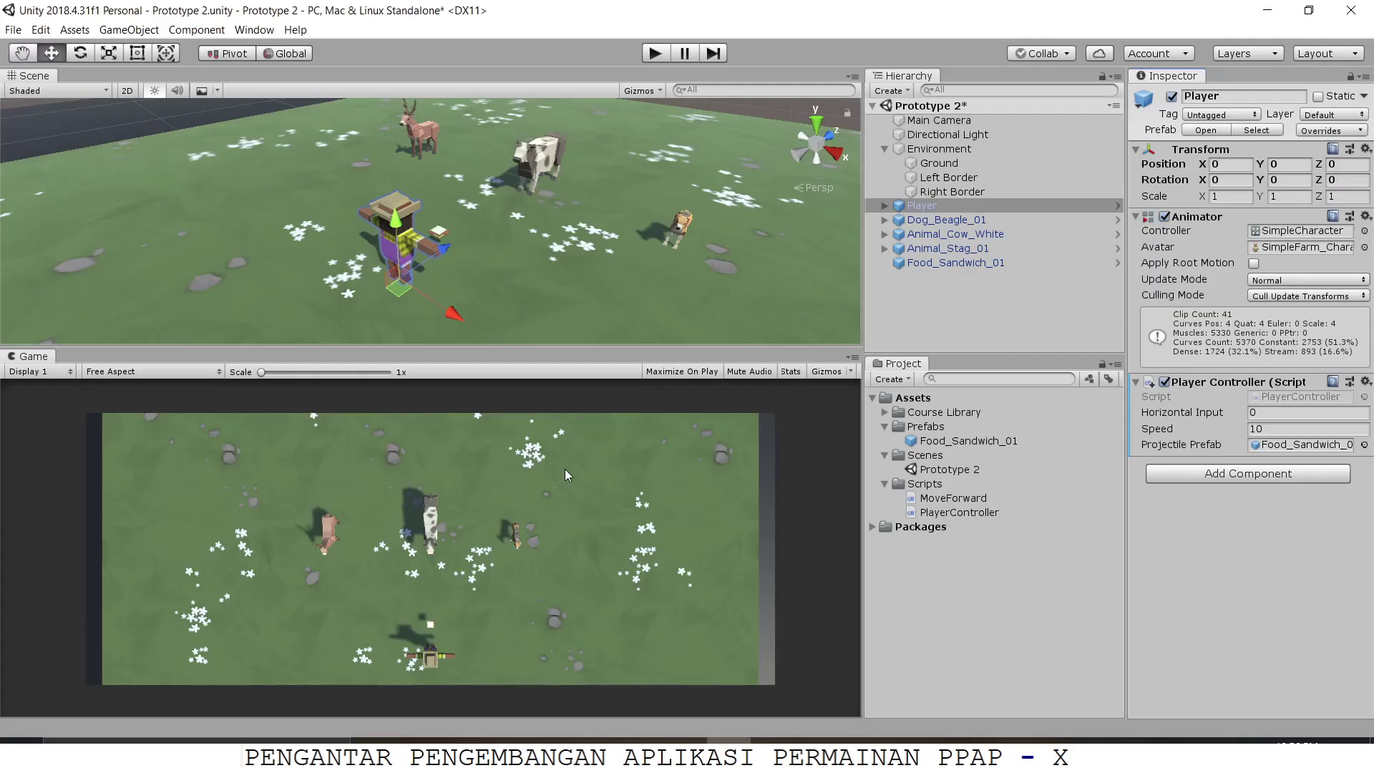
{"action": "key", "text": "alt+Tab"}
{"action": "key", "text": "alt+Tab"}
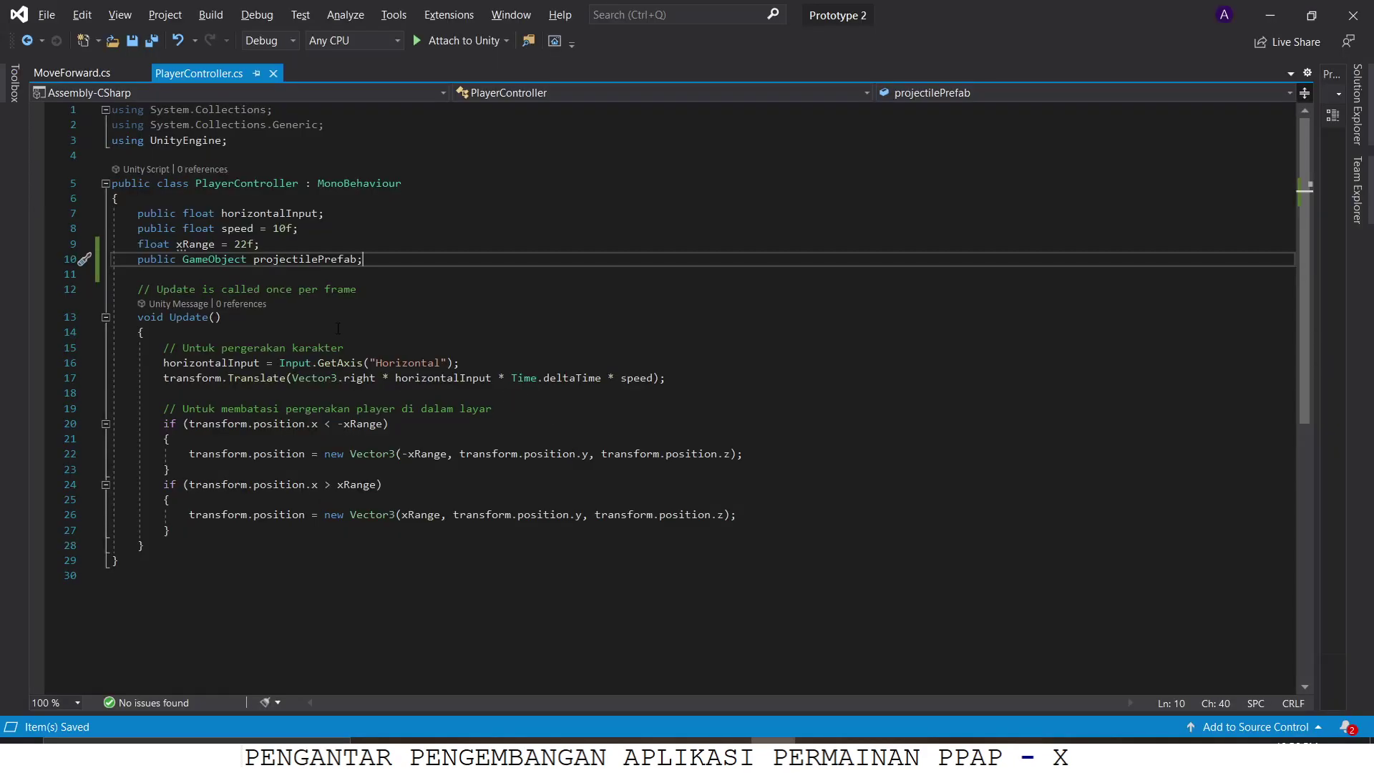
{"action": "scroll", "coordinate": [309, 315], "scroll_direction": "down", "scroll_amount": 1}
{"action": "left_click", "coordinate": [203, 494]}
{"action": "key", "text": "Return"}
{"action": "key", "text": "Return"}
{"action": "key", "text": "Return"}
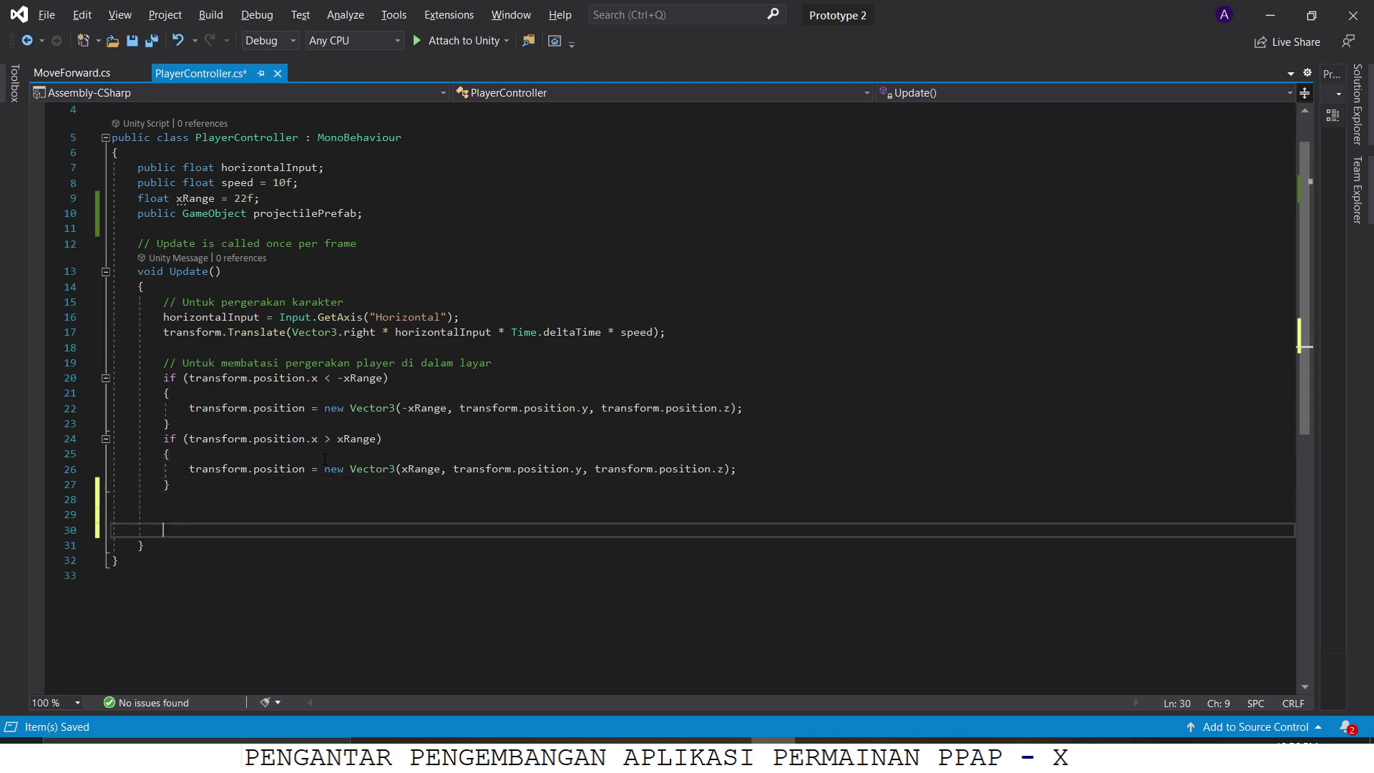
{"action": "key", "text": "Up"}
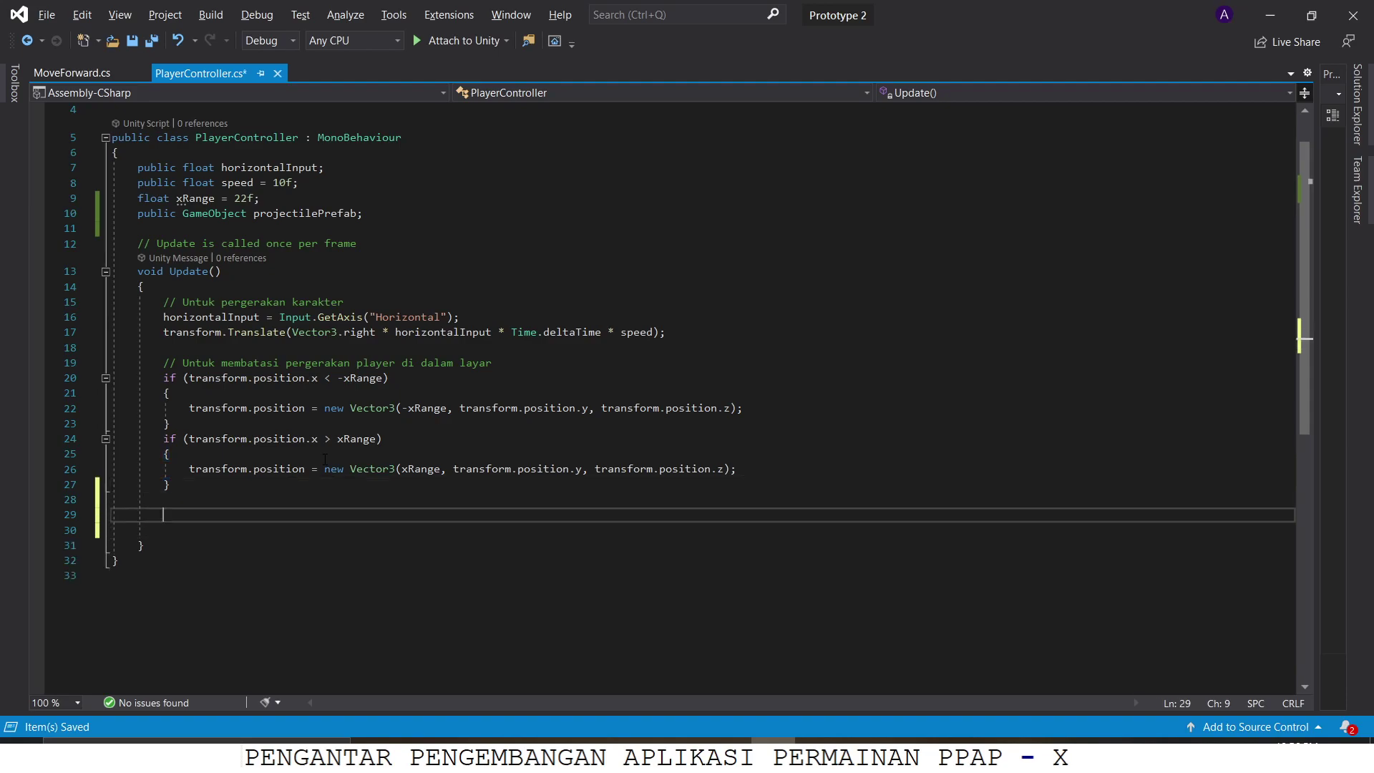
{"action": "type", "text": "// Melemparkan makanan saat me"}
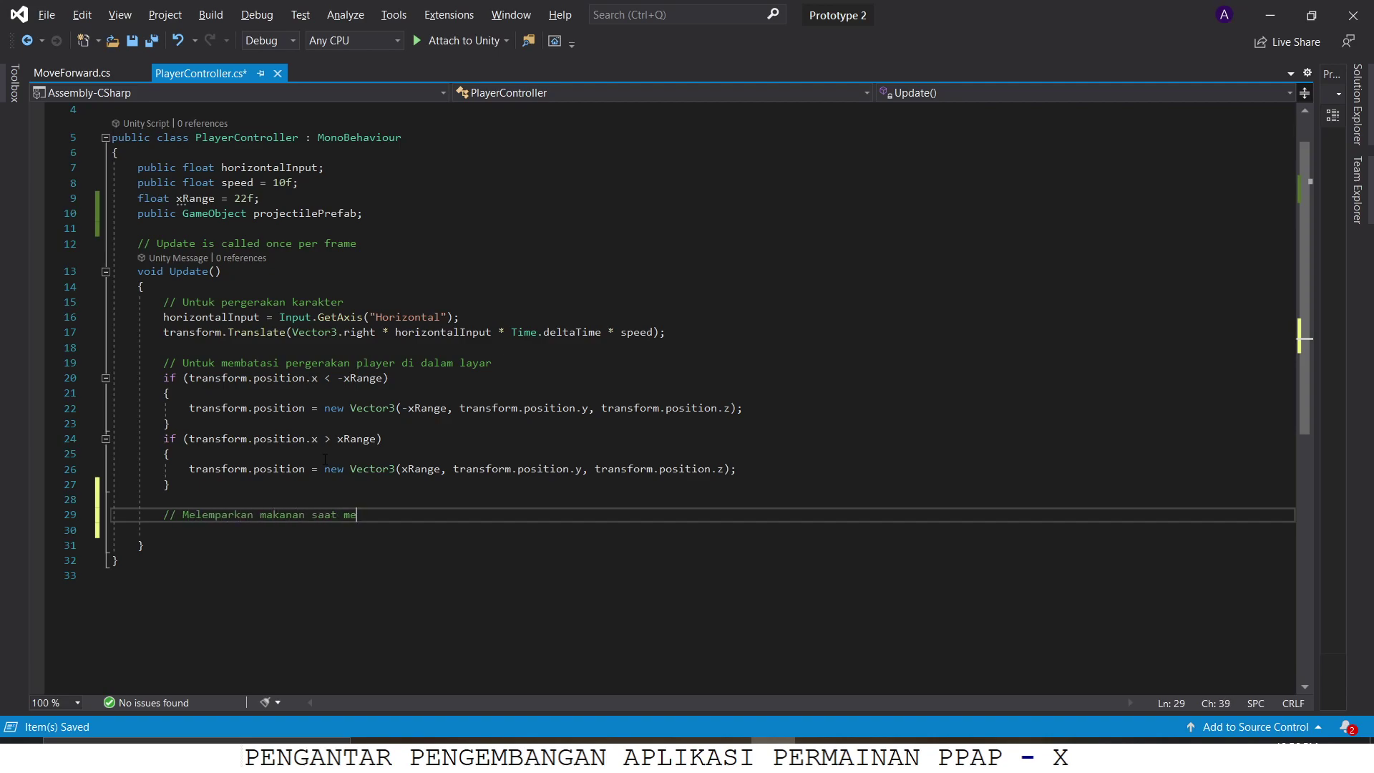
{"action": "type", "text": "nekan tombol spasi"}
{"action": "key", "text": "Return"}
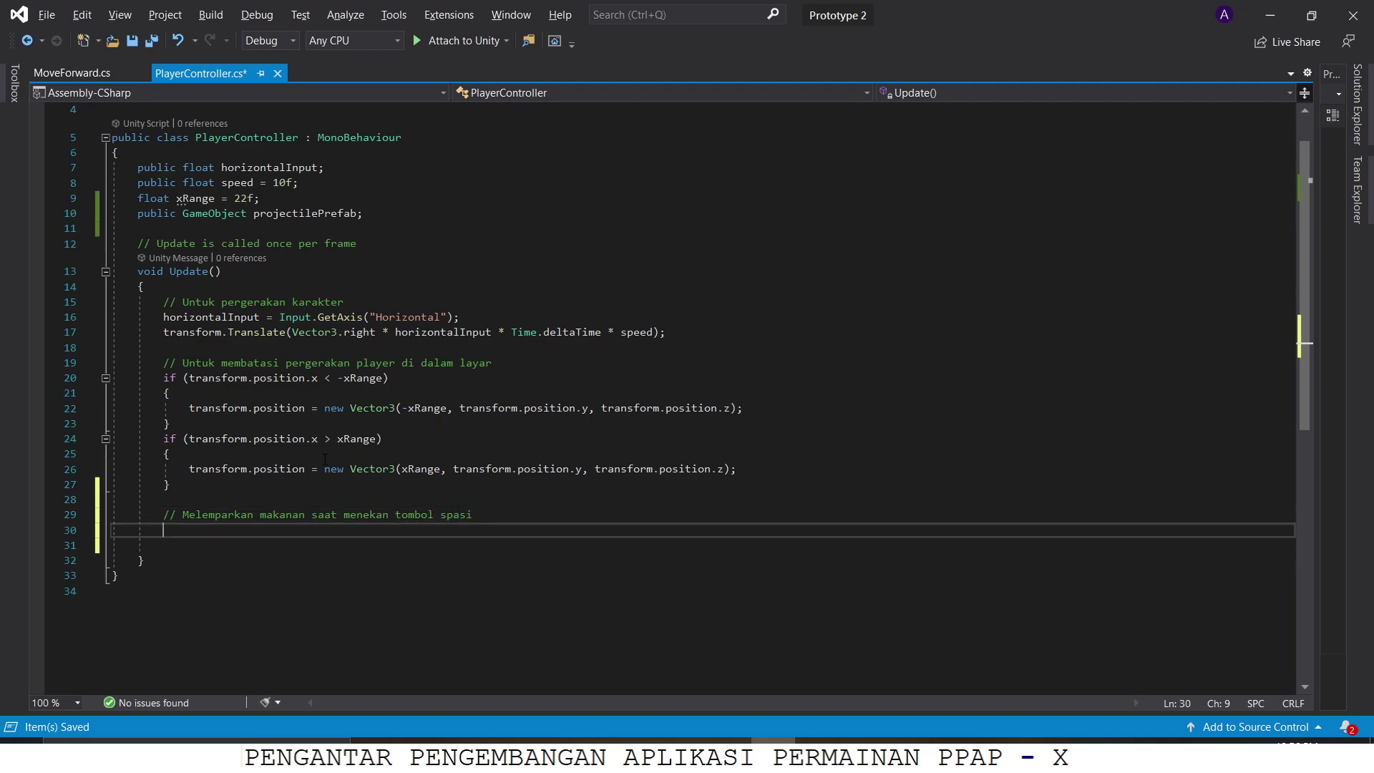
Begin an if statement under the comment with the condition Input.GetKey(KeyCode
{"action": "type", "text": "if *(input"}
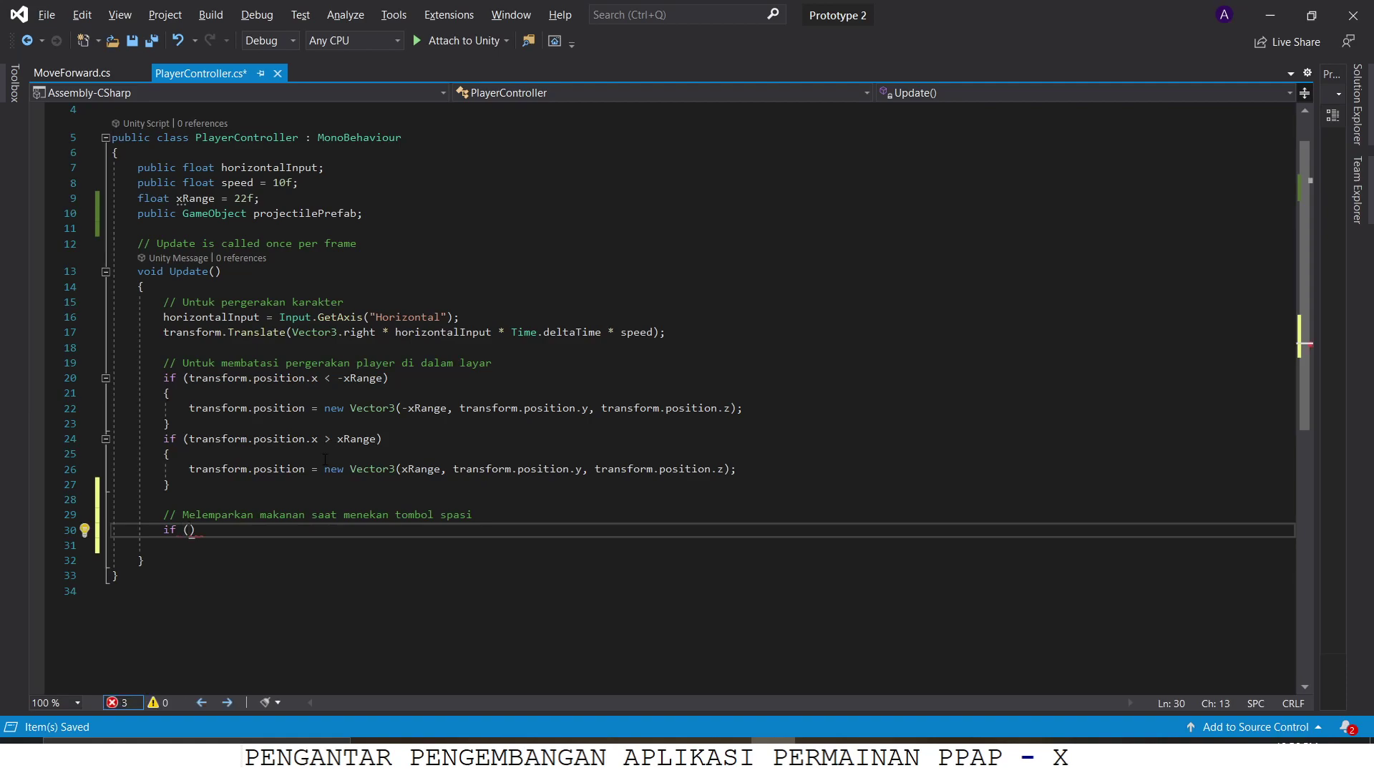
{"action": "type", "text": ".get"}
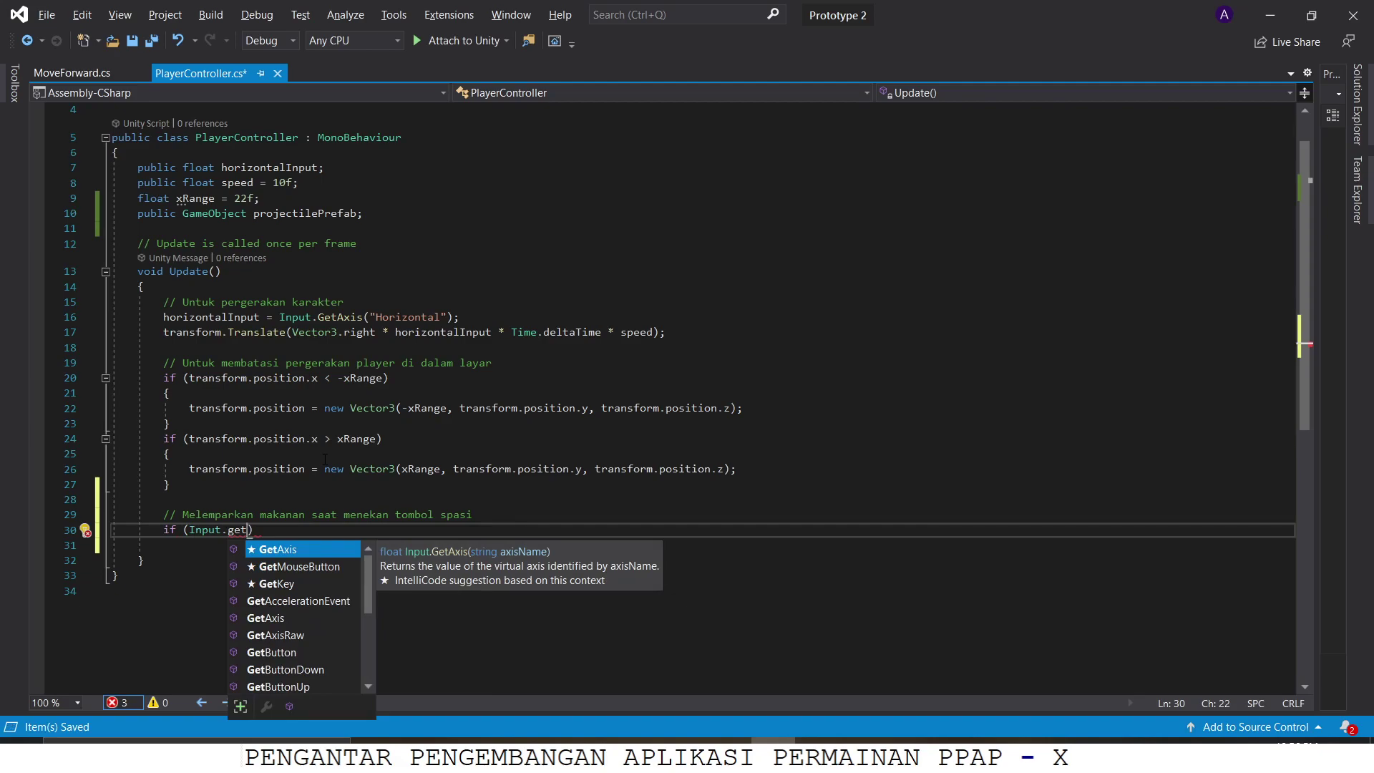
{"action": "key", "text": "Down"}
{"action": "key", "text": "Down"}
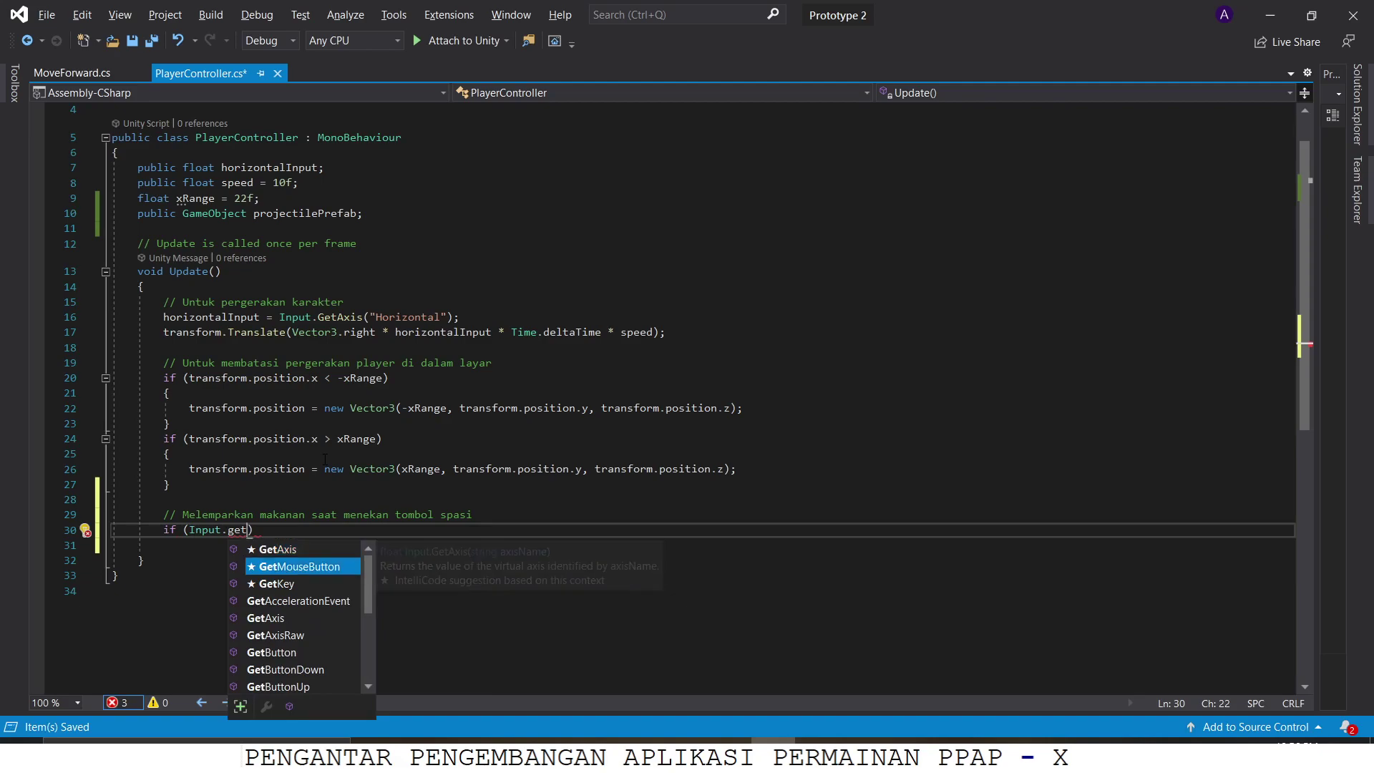
{"action": "key", "text": "Tab"}
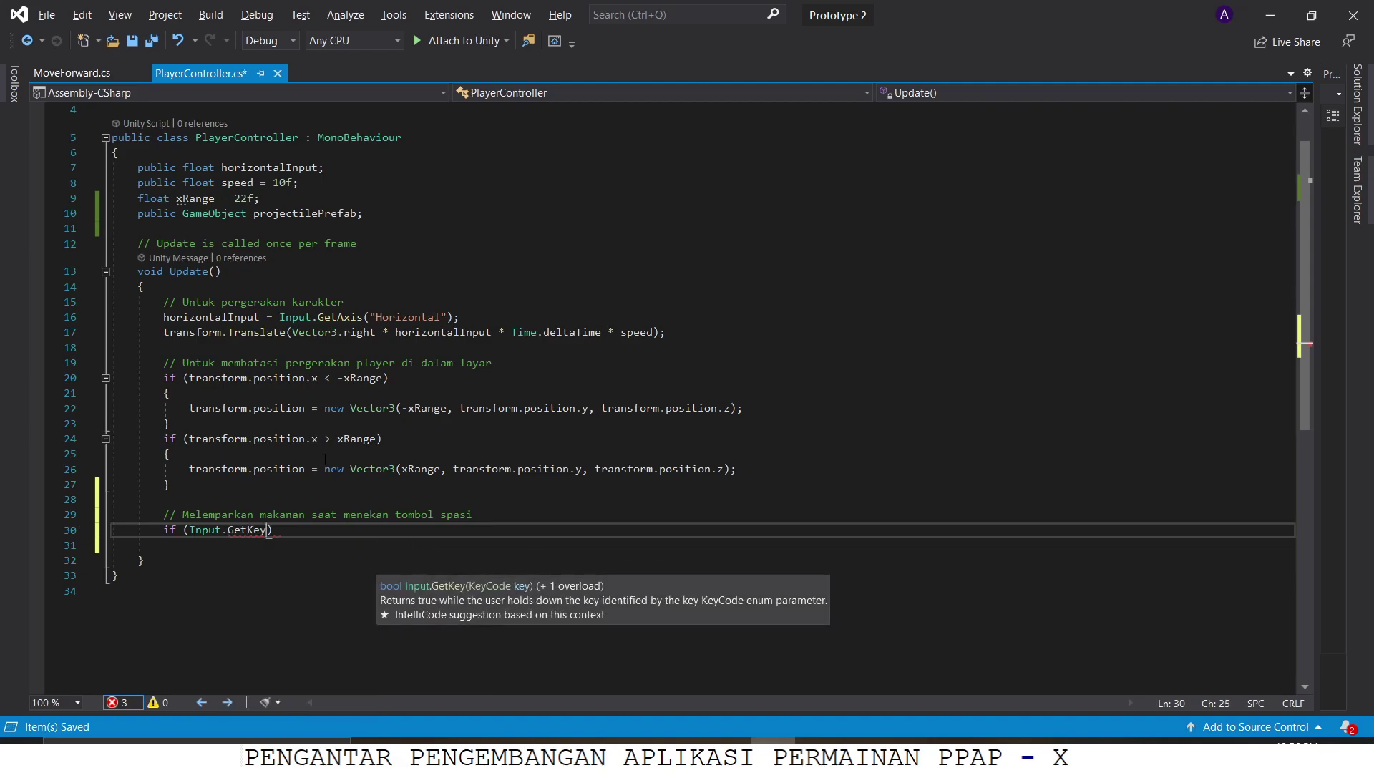
{"action": "type", "text": "(KeyCode."}
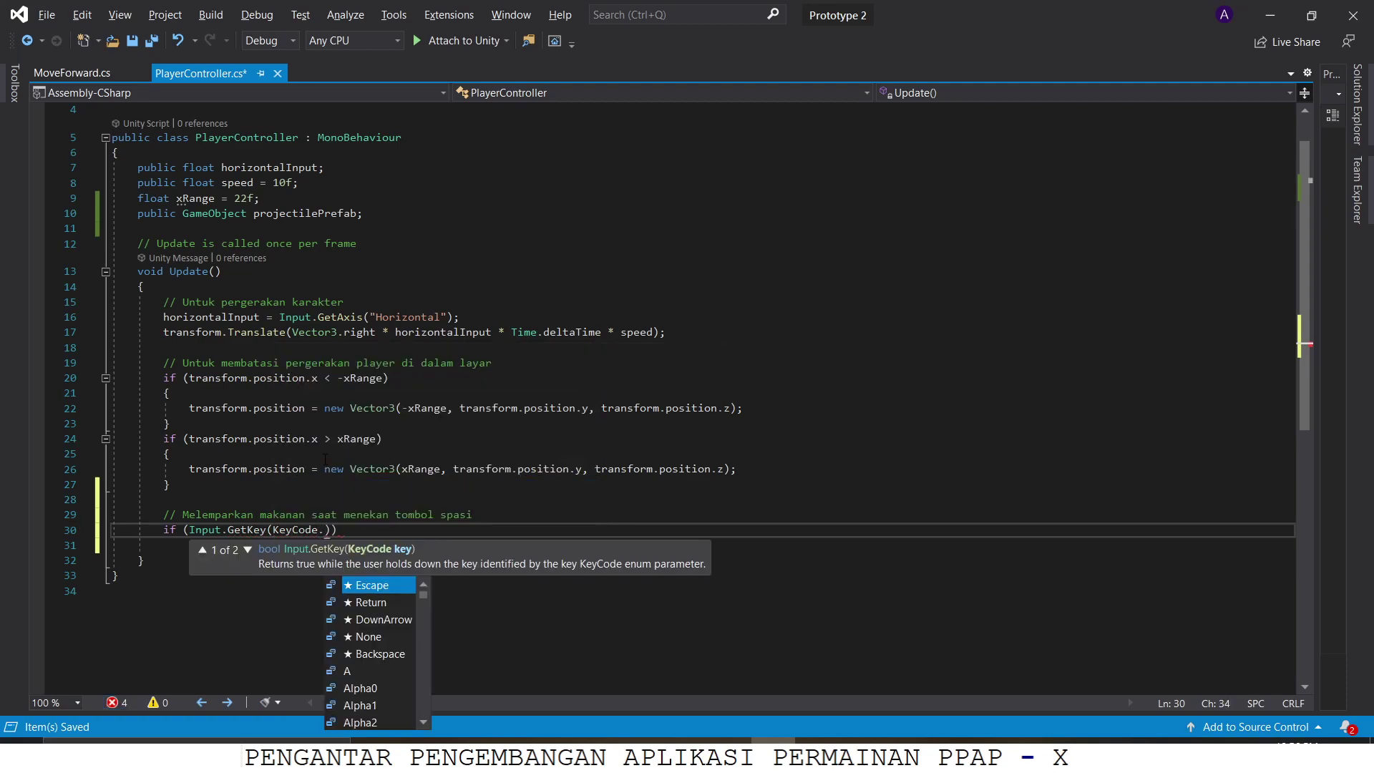
Look through the suggested KeyCode values for the space key
{"action": "key", "text": "Down"}
{"action": "key", "text": "Down"}
{"action": "key", "text": "Down"}
{"action": "key", "text": "Down"}
{"action": "key", "text": "Down"}
{"action": "key", "text": "Down"}
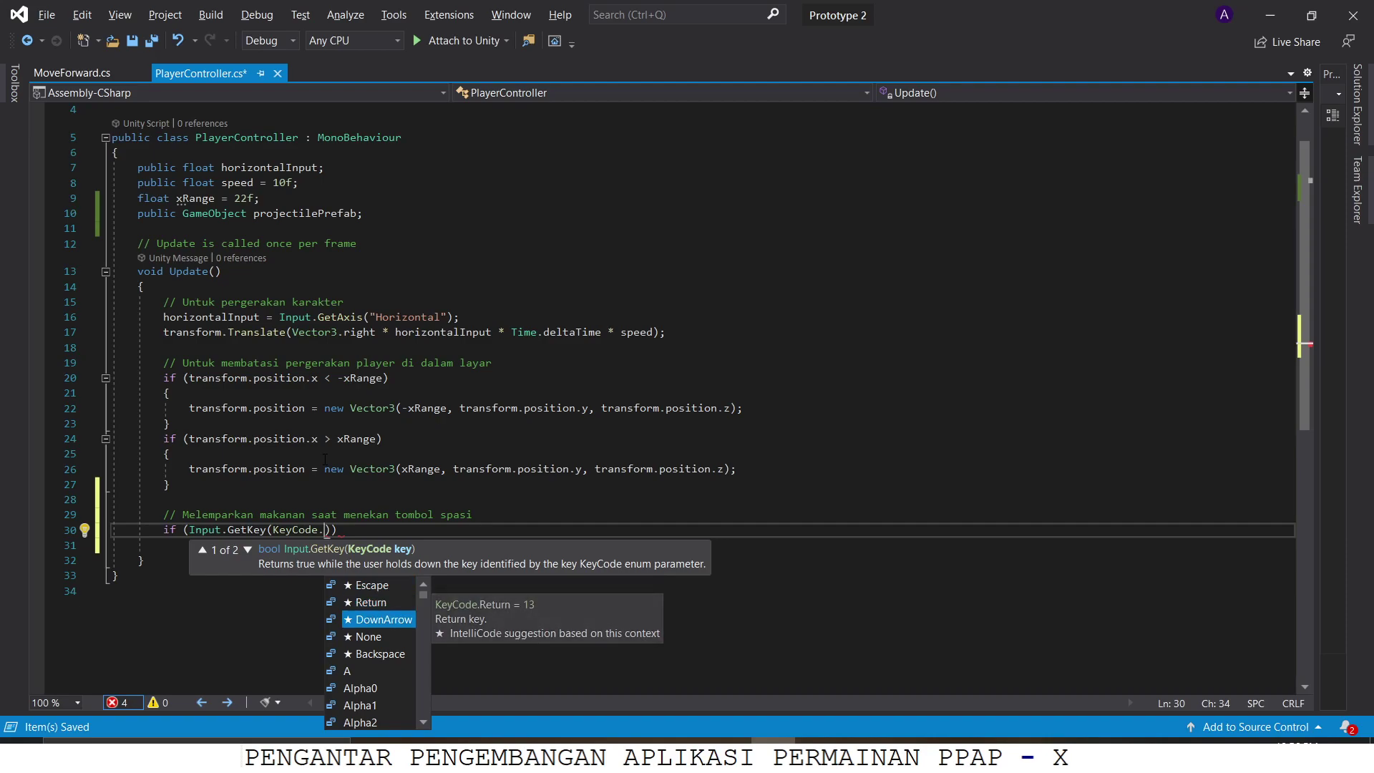
{"action": "key", "text": "Down"}
{"action": "key", "text": "Down"}
{"action": "key", "text": "Down"}
{"action": "key", "text": "Down"}
{"action": "key", "text": "Down"}
{"action": "key", "text": "Down"}
{"action": "key", "text": "Down"}
{"action": "key", "text": "Down"}
{"action": "key", "text": "Down"}
{"action": "key", "text": "Down"}
{"action": "key", "text": "Down"}
{"action": "key", "text": "Down"}
{"action": "key", "text": "Down"}
{"action": "key", "text": "Down"}
{"action": "key", "text": "Down"}
{"action": "key", "text": "Down"}
{"action": "key", "text": "Down"}
{"action": "key", "text": "Down"}
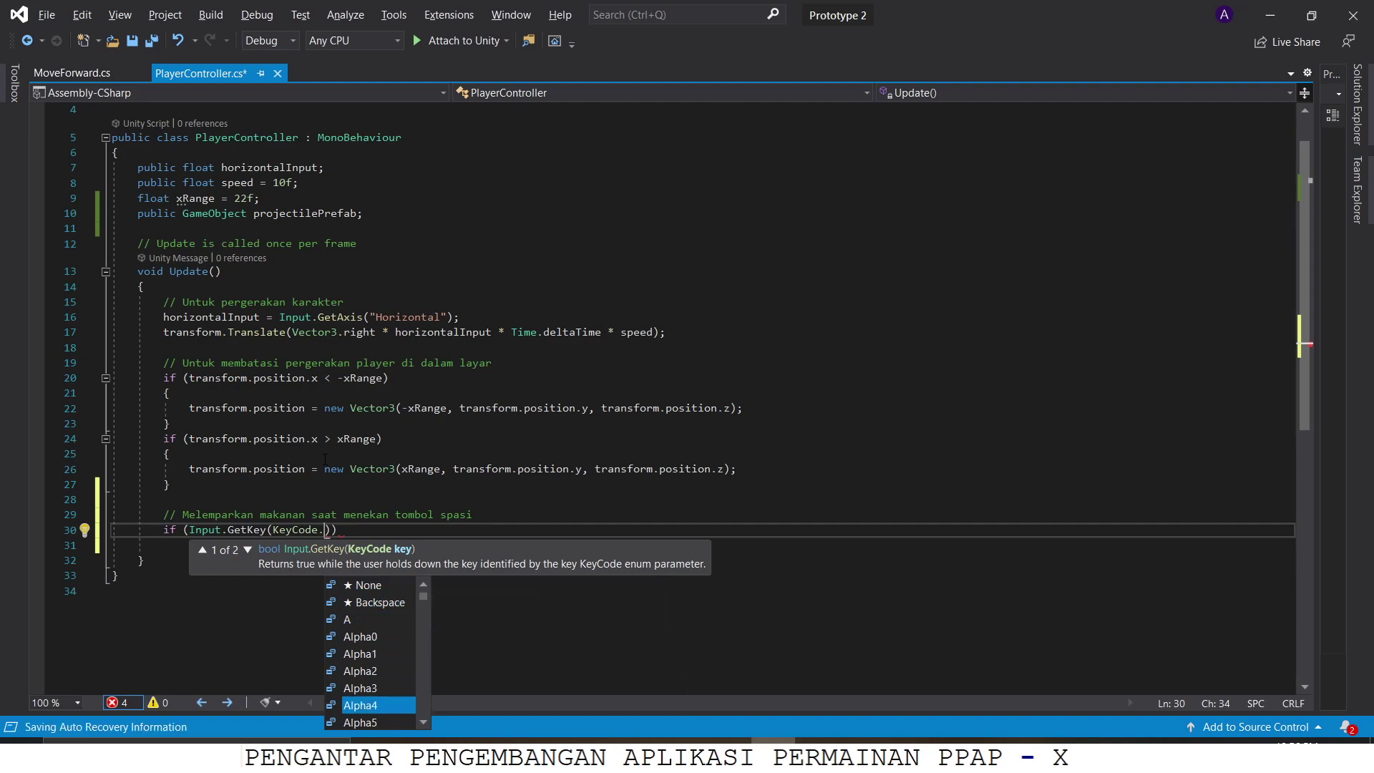
{"action": "key", "text": "Down"}
{"action": "key", "text": "Down"}
{"action": "key", "text": "Down"}
{"action": "key", "text": "Down"}
{"action": "key", "text": "Down"}
{"action": "key", "text": "Down"}
{"action": "key", "text": "Down"}
{"action": "key", "text": "Down"}
{"action": "key", "text": "Down"}
{"action": "key", "text": "Down"}
{"action": "key", "text": "Down"}
{"action": "key", "text": "Down"}
{"action": "key", "text": "Down"}
{"action": "key", "text": "Down"}
{"action": "key", "text": "Down"}
{"action": "key", "text": "Down"}
{"action": "key", "text": "Down"}
{"action": "key", "text": "Down"}
{"action": "key", "text": "Down"}
{"action": "key", "text": "Down"}
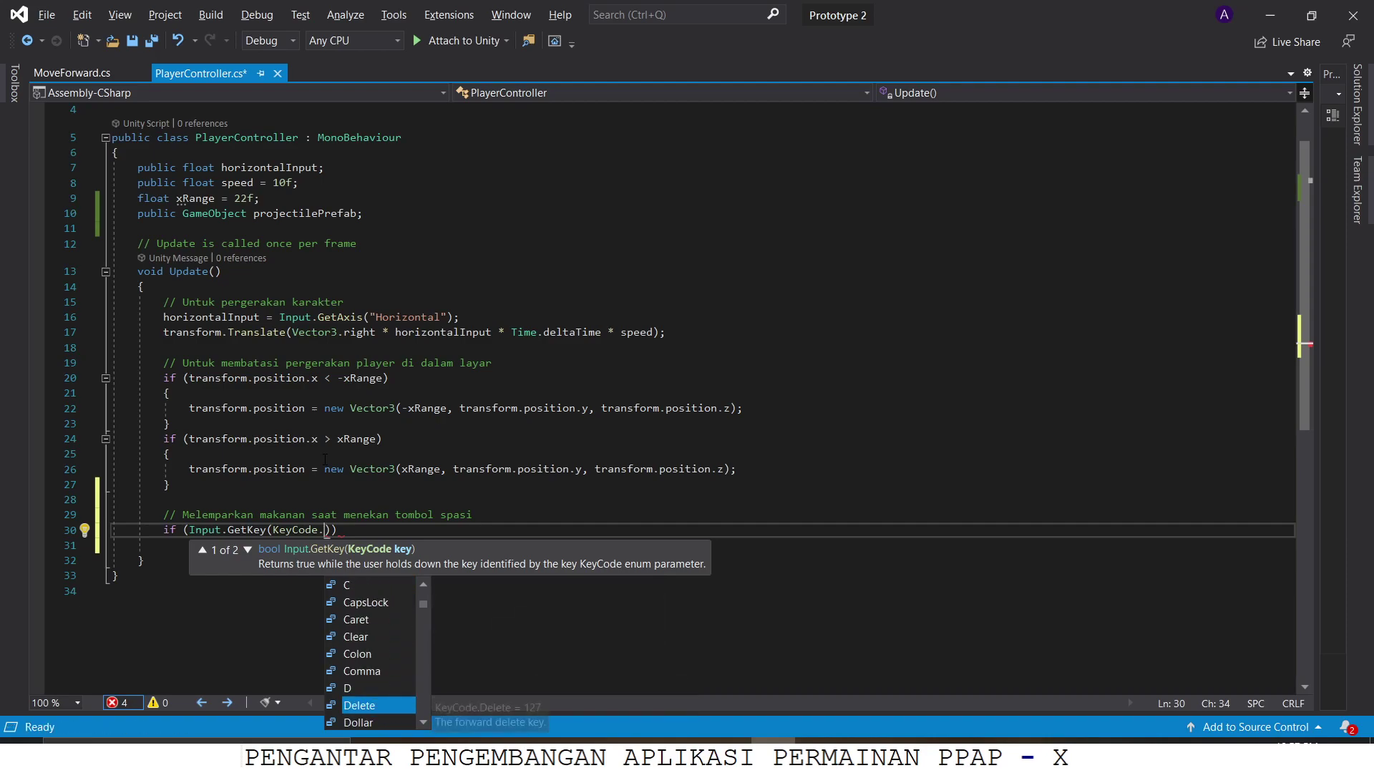
{"action": "key", "text": "Up"}
{"action": "key", "text": "Up"}
{"action": "key", "text": "Up"}
{"action": "key", "text": "Up"}
{"action": "key", "text": "Up"}
{"action": "key", "text": "Up"}
{"action": "key", "text": "Up"}
{"action": "key", "text": "Up"}
{"action": "key", "text": "Up"}
{"action": "key", "text": "Up"}
{"action": "key", "text": "Up"}
{"action": "key", "text": "Up"}
{"action": "key", "text": "Up"}
{"action": "key", "text": "Up"}
{"action": "key", "text": "Up"}
{"action": "key", "text": "Up"}
{"action": "key", "text": "Up"}
{"action": "key", "text": "Up"}
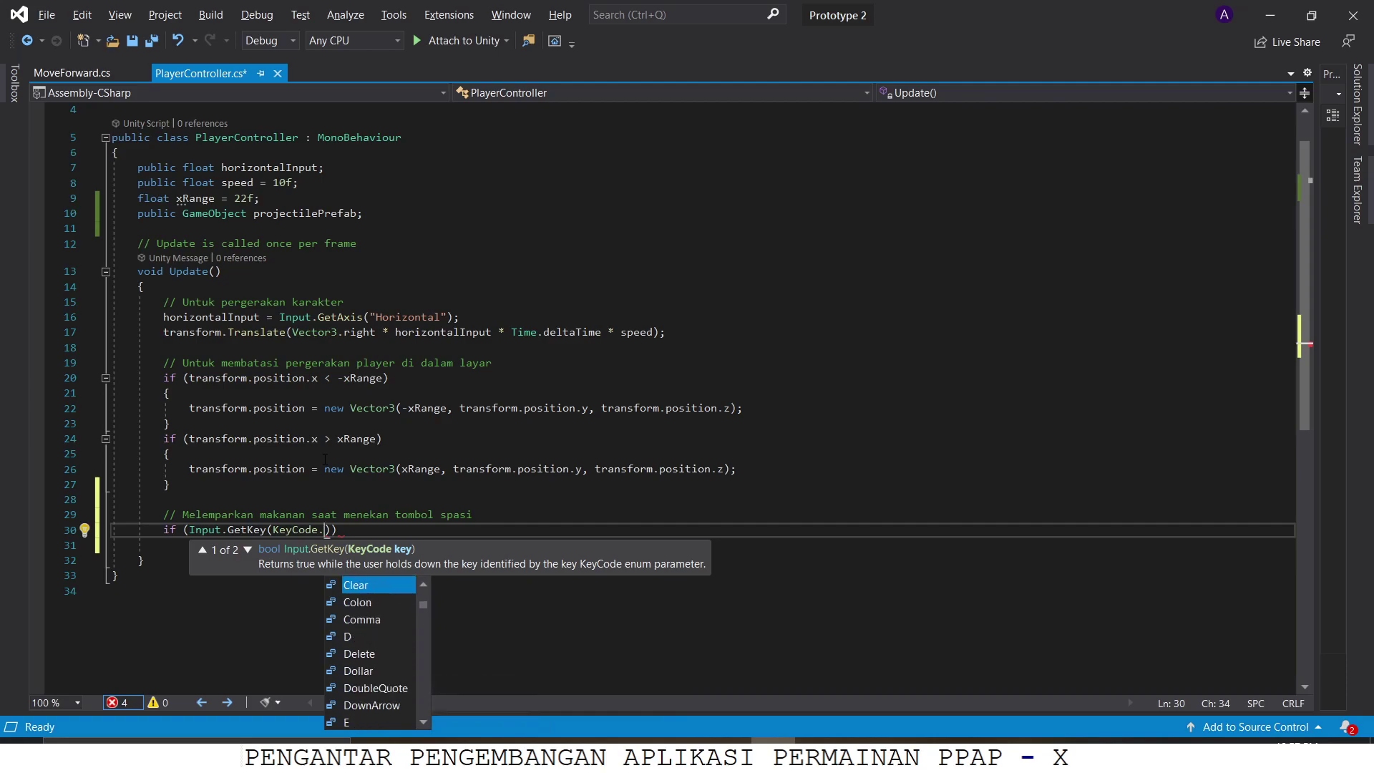
{"action": "key", "text": "Up"}
{"action": "key", "text": "Up"}
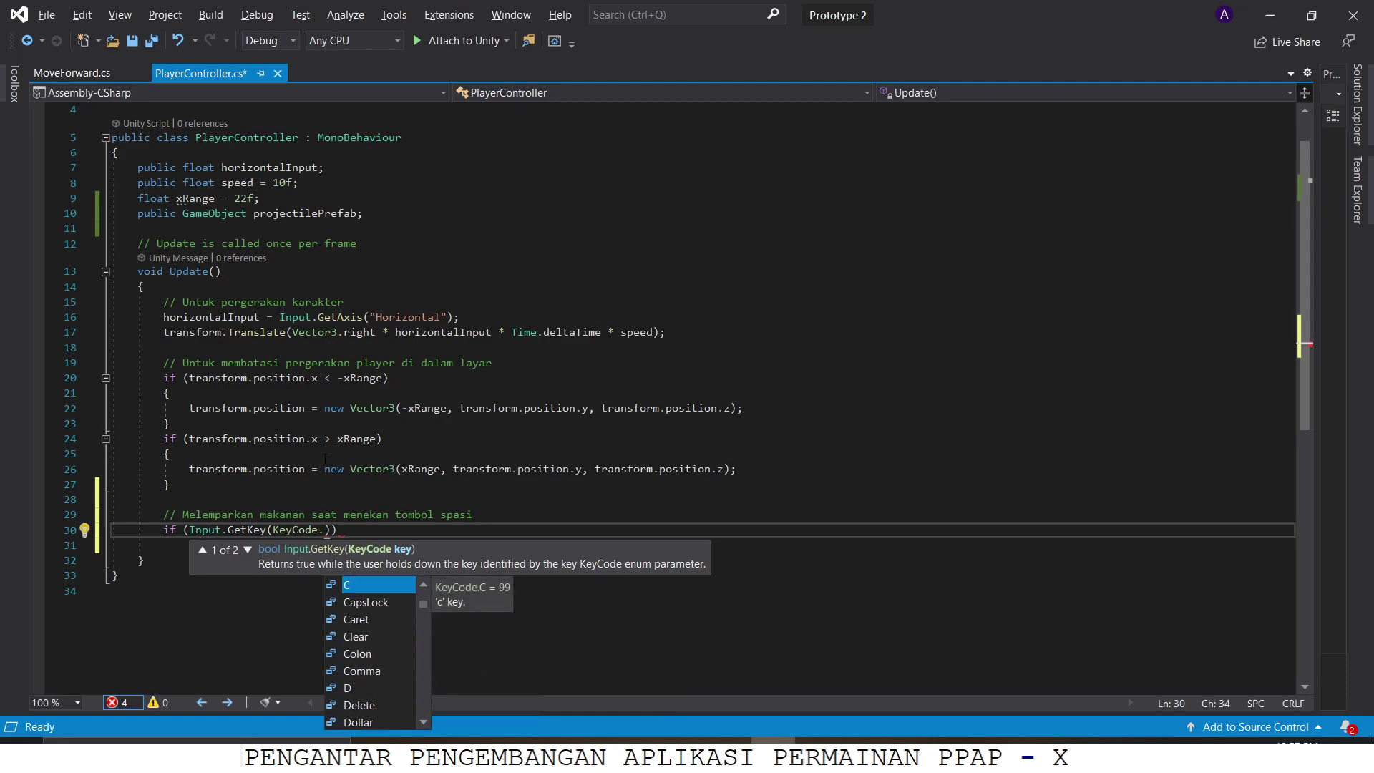
{"action": "key", "text": "Down"}
{"action": "key", "text": "Down"}
{"action": "key", "text": "Down"}
{"action": "key", "text": "Down"}
{"action": "key", "text": "Up"}
{"action": "key", "text": "Up"}
{"action": "key", "text": "Up"}
{"action": "key", "text": "Up"}
{"action": "key", "text": "Up"}
{"action": "key", "text": "Up"}
{"action": "key", "text": "Up"}
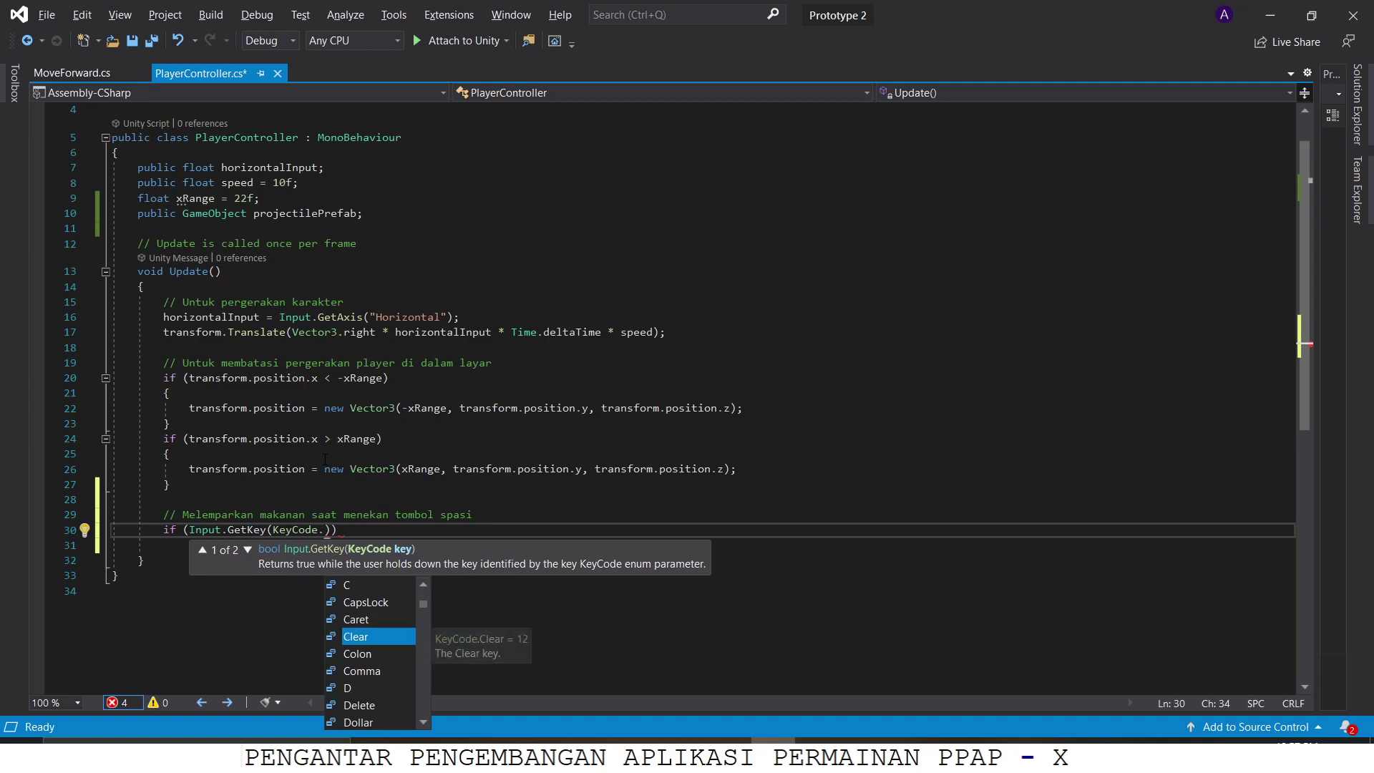
{"action": "key", "text": "Down"}
{"action": "key", "text": "Down"}
{"action": "key", "text": "Down"}
{"action": "key", "text": "Down"}
{"action": "key", "text": "Down"}
{"action": "key", "text": "Down"}
{"action": "key", "text": "Down"}
{"action": "key", "text": "Down"}
{"action": "key", "text": "Down"}
{"action": "key", "text": "Down"}
{"action": "key", "text": "Down"}
{"action": "key", "text": "Down"}
{"action": "key", "text": "Down"}
{"action": "key", "text": "Down"}
{"action": "key", "text": "Down"}
{"action": "key", "text": "Down"}
{"action": "key", "text": "Down"}
{"action": "key", "text": "Down"}
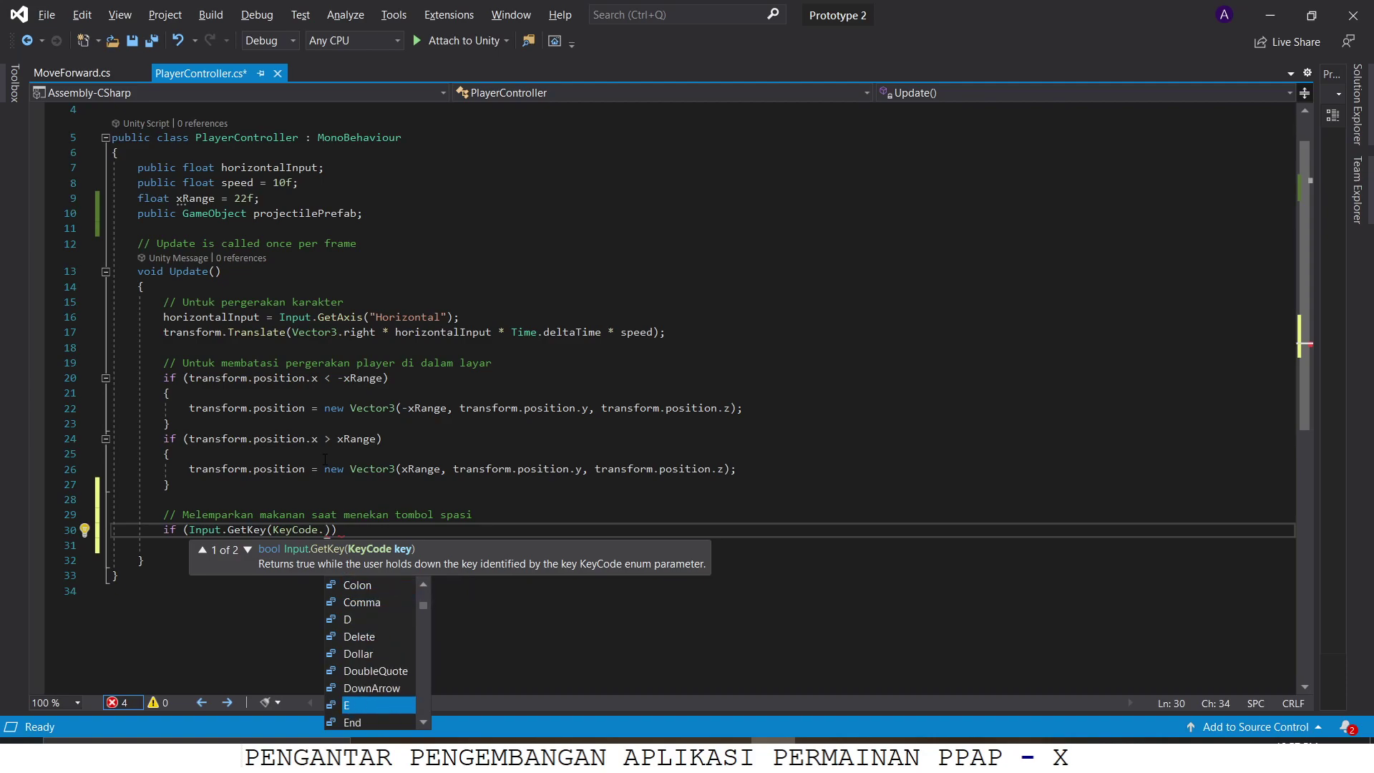
{"action": "key", "text": "Down"}
{"action": "key", "text": "Down"}
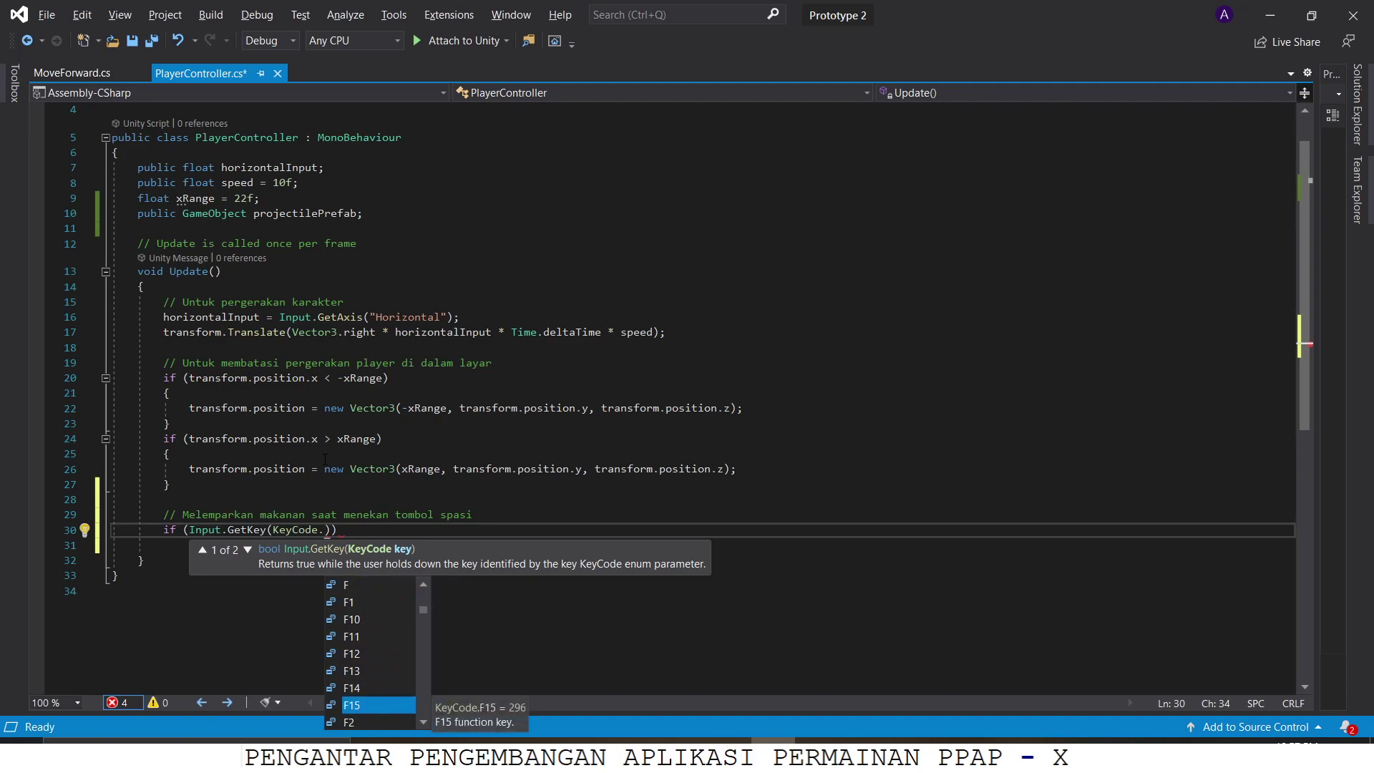
Complete the condition with KeyCode.Space and give the if statement an empty braced body
{"action": "type", "text": "sa"}
{"action": "key", "text": "BackSpace"}
{"action": "type", "text": "pace"}
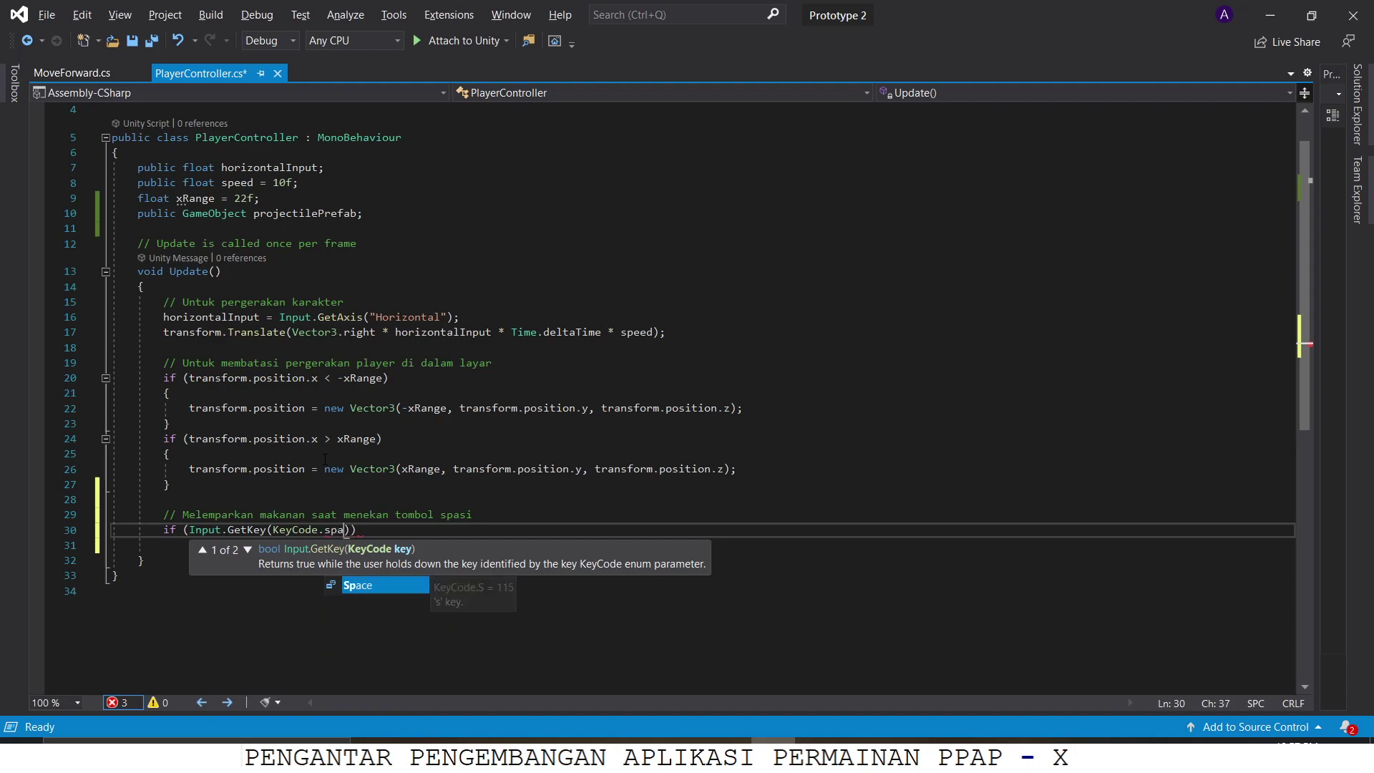
{"action": "key", "text": "Tab"}
{"action": "type", "text": "))"}
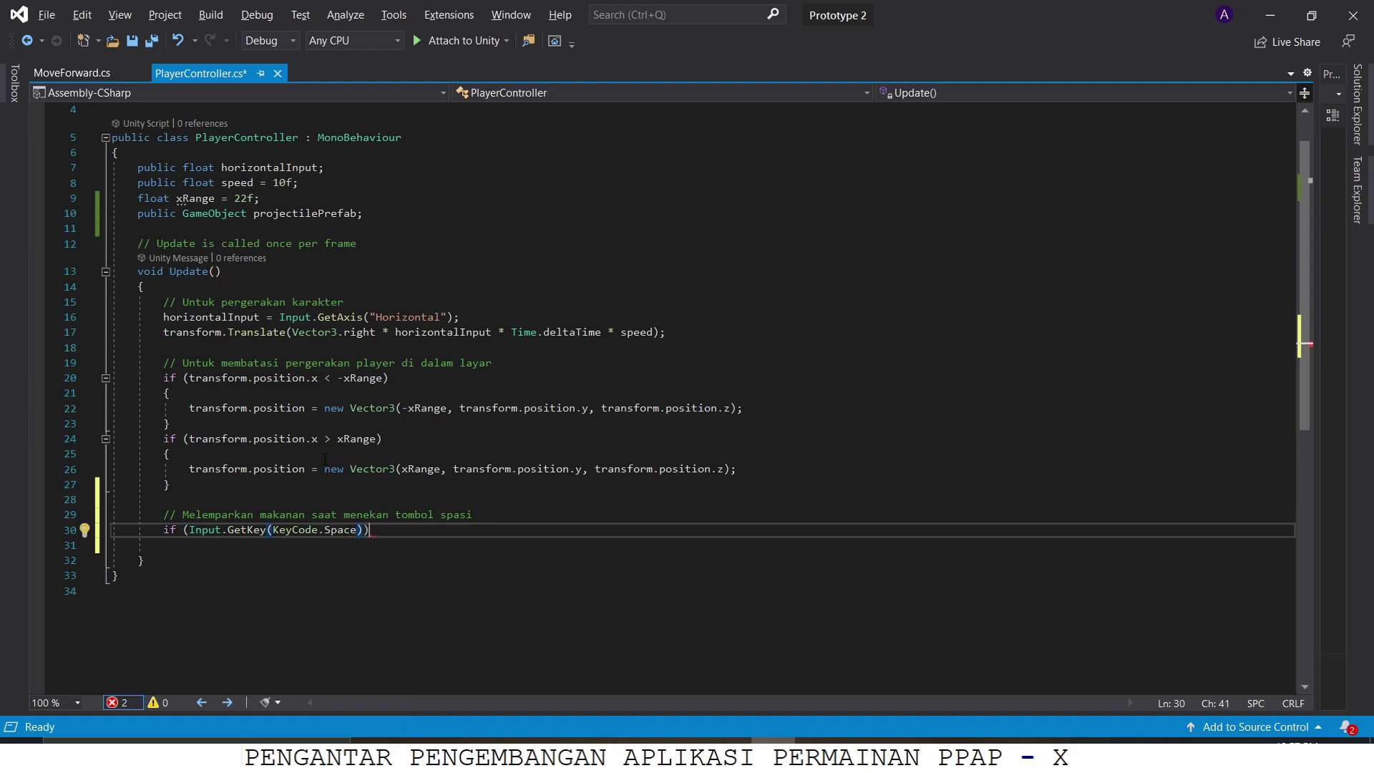
{"action": "key", "text": "Return"}
{"action": "type", "text": "{"}
{"action": "key", "text": "Return"}
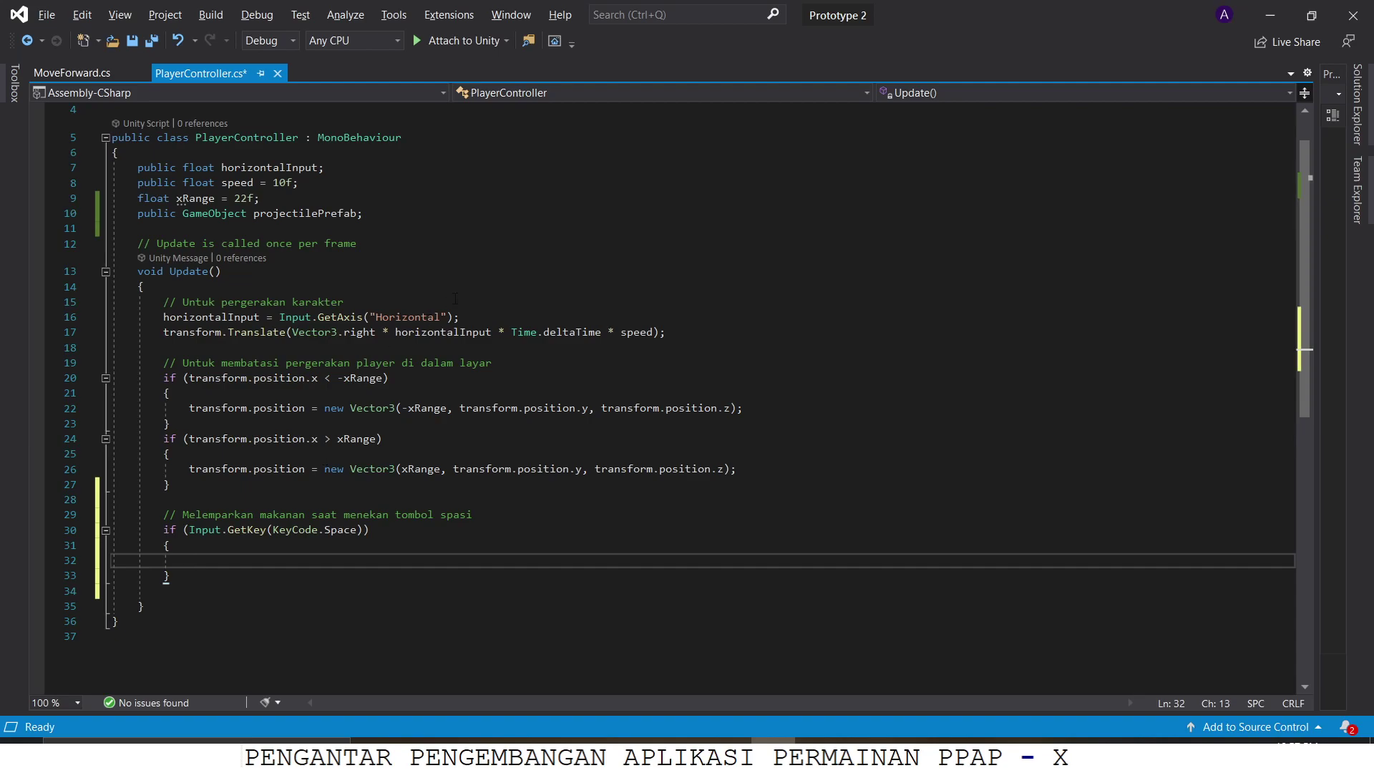
Switch to Chrome and search Google for "how to create object instantly spawn in unity"
{"action": "key", "text": "alt+Tab"}
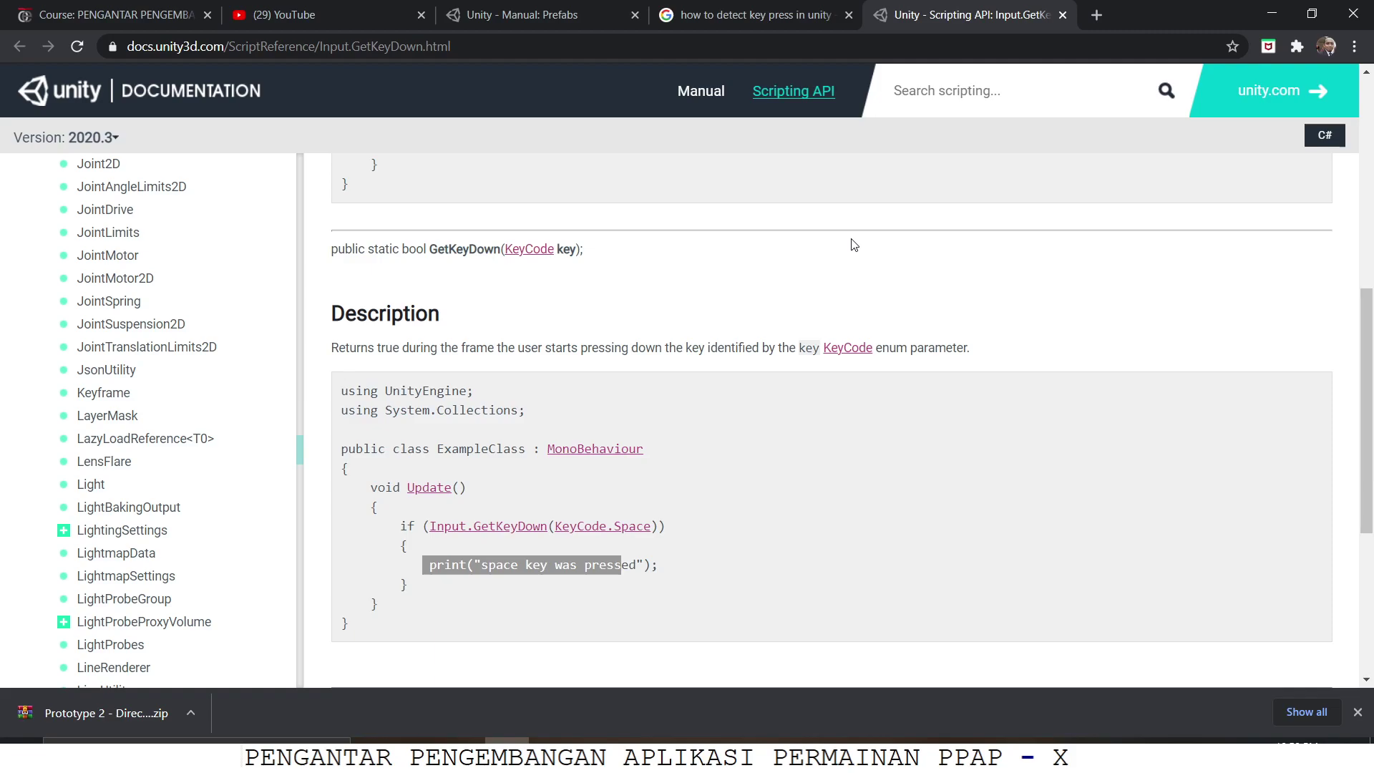
{"action": "scroll", "coordinate": [630, 251], "scroll_direction": "up", "scroll_amount": 3}
{"action": "left_click", "coordinate": [745, 11]}
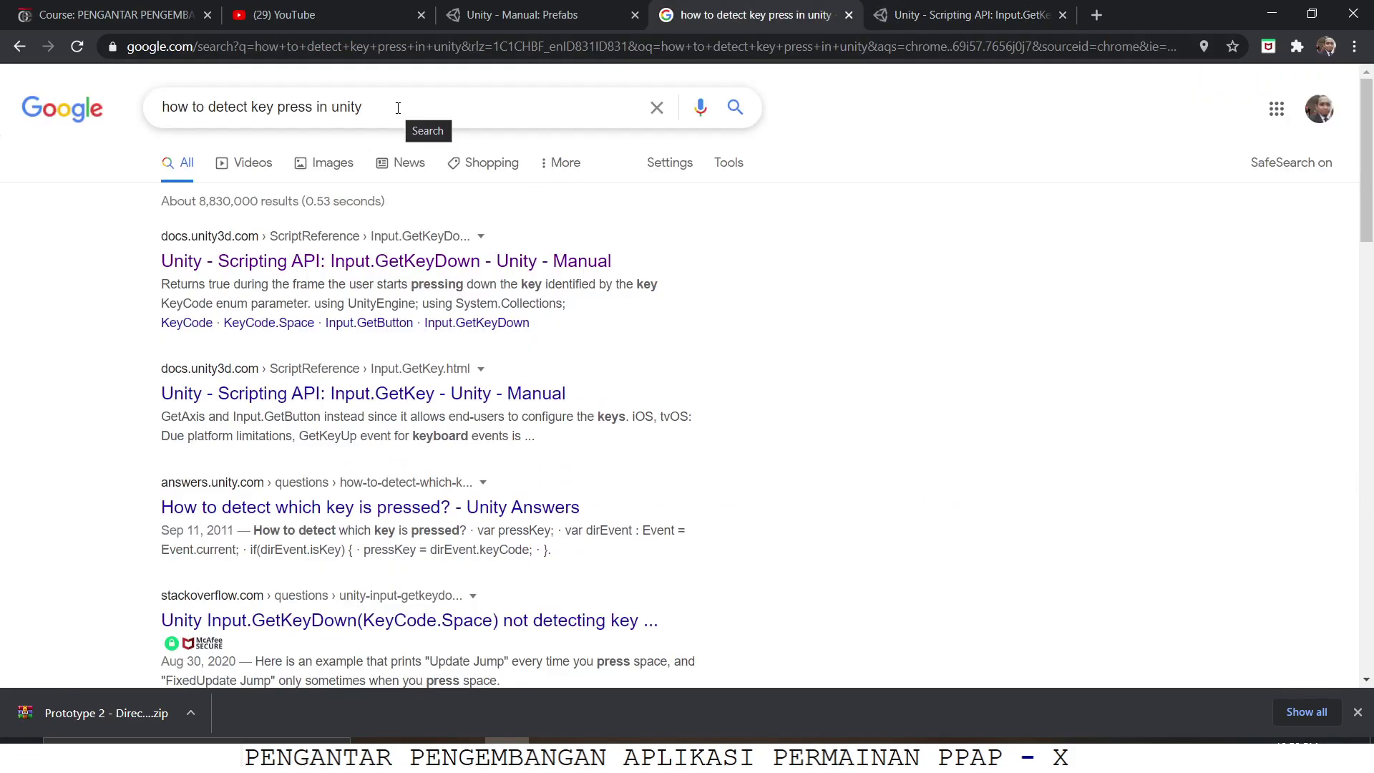
{"action": "left_click_drag", "start_coordinate": [371, 107], "coordinate": [207, 111]}
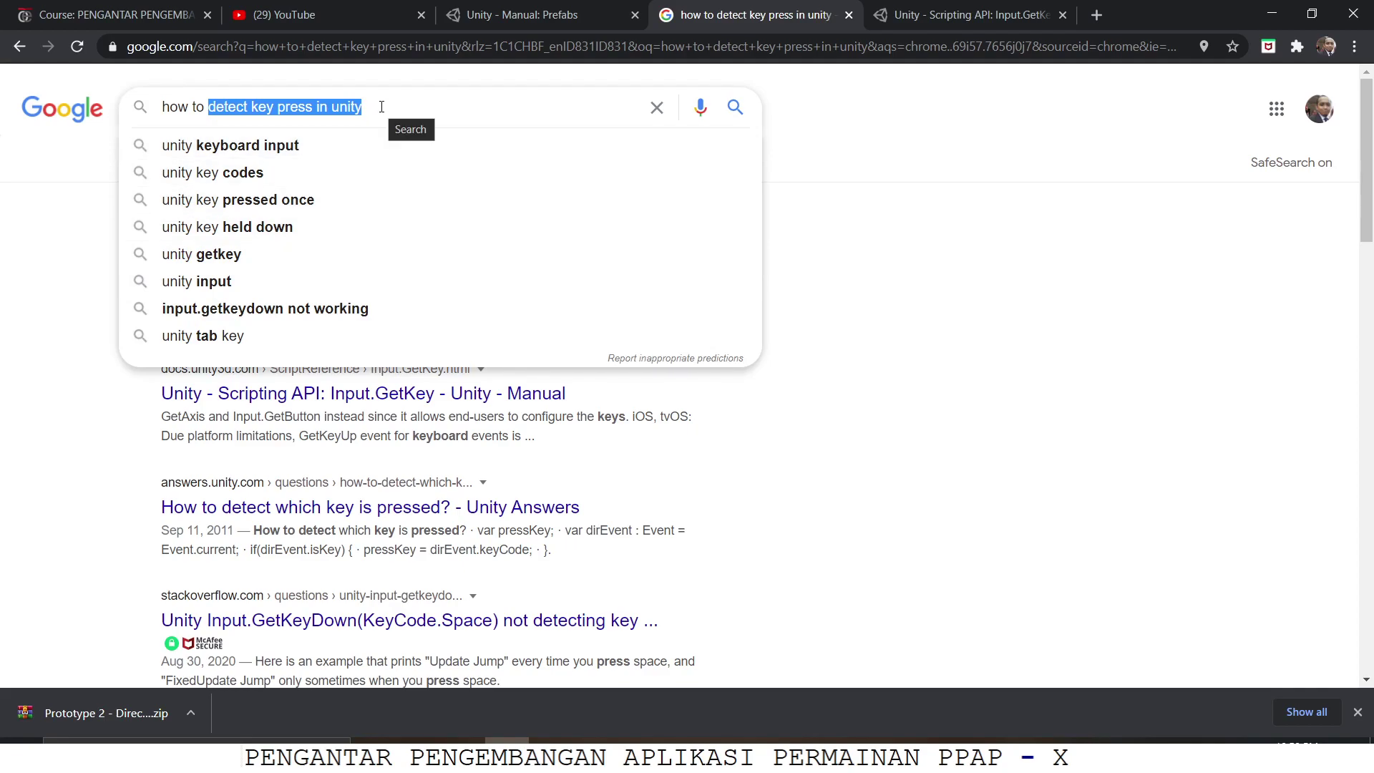
{"action": "type", "text": "create "}
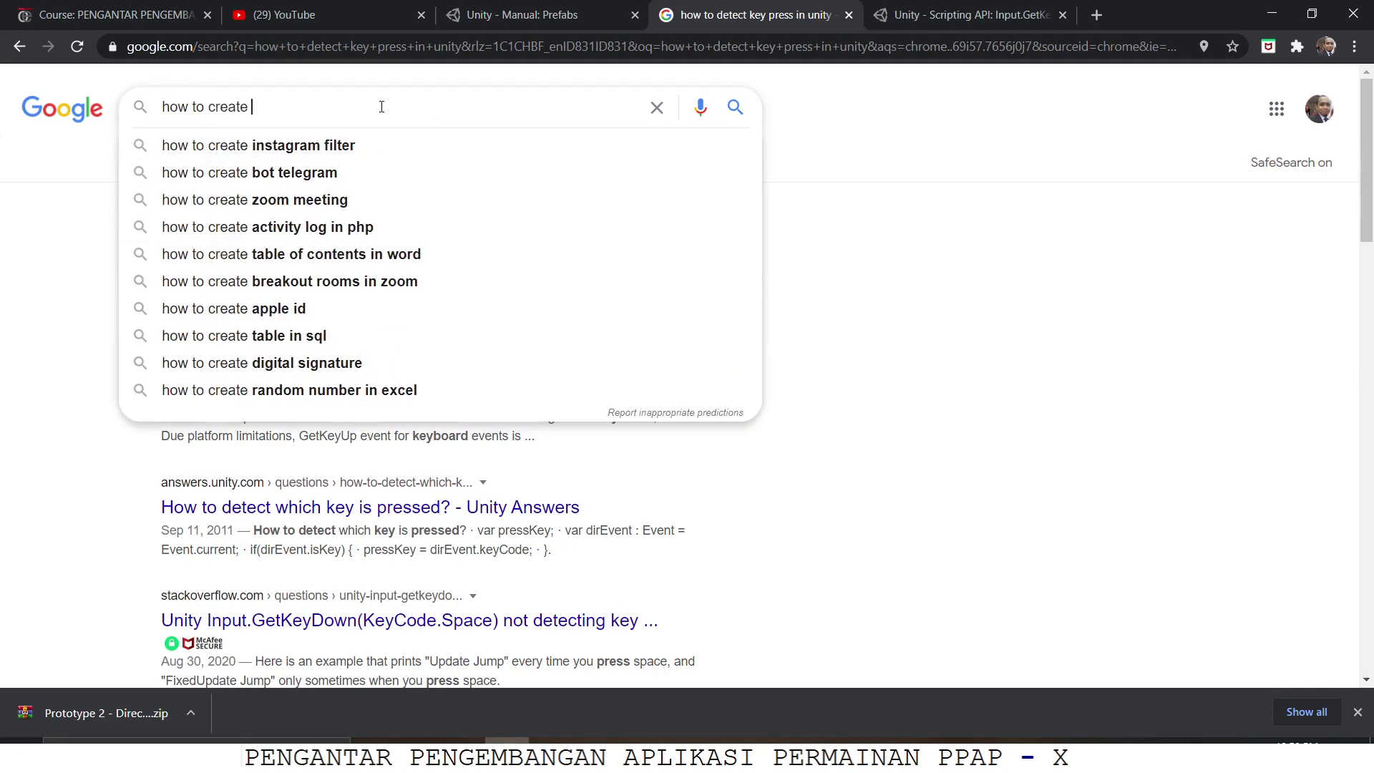
{"action": "type", "text": "objec"}
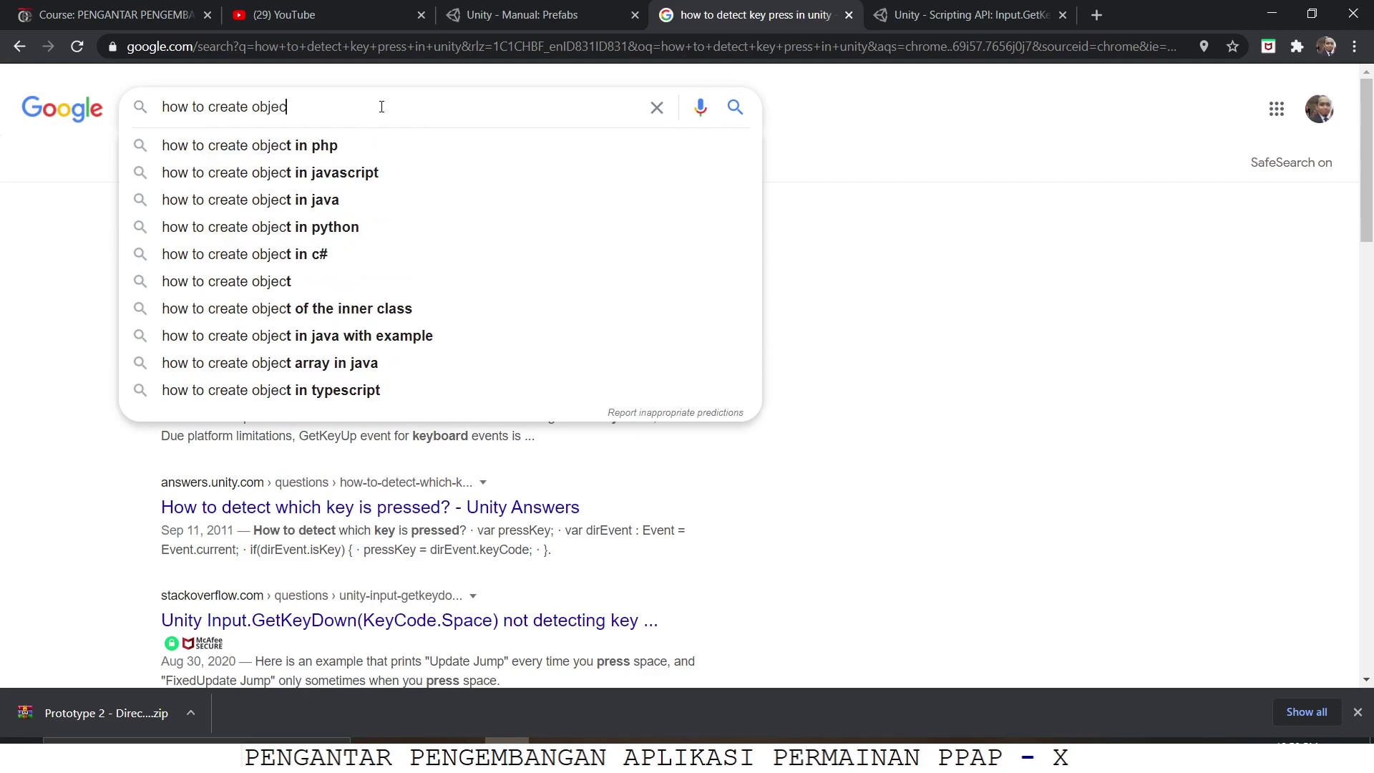
{"action": "type", "text": "t instantly spa"}
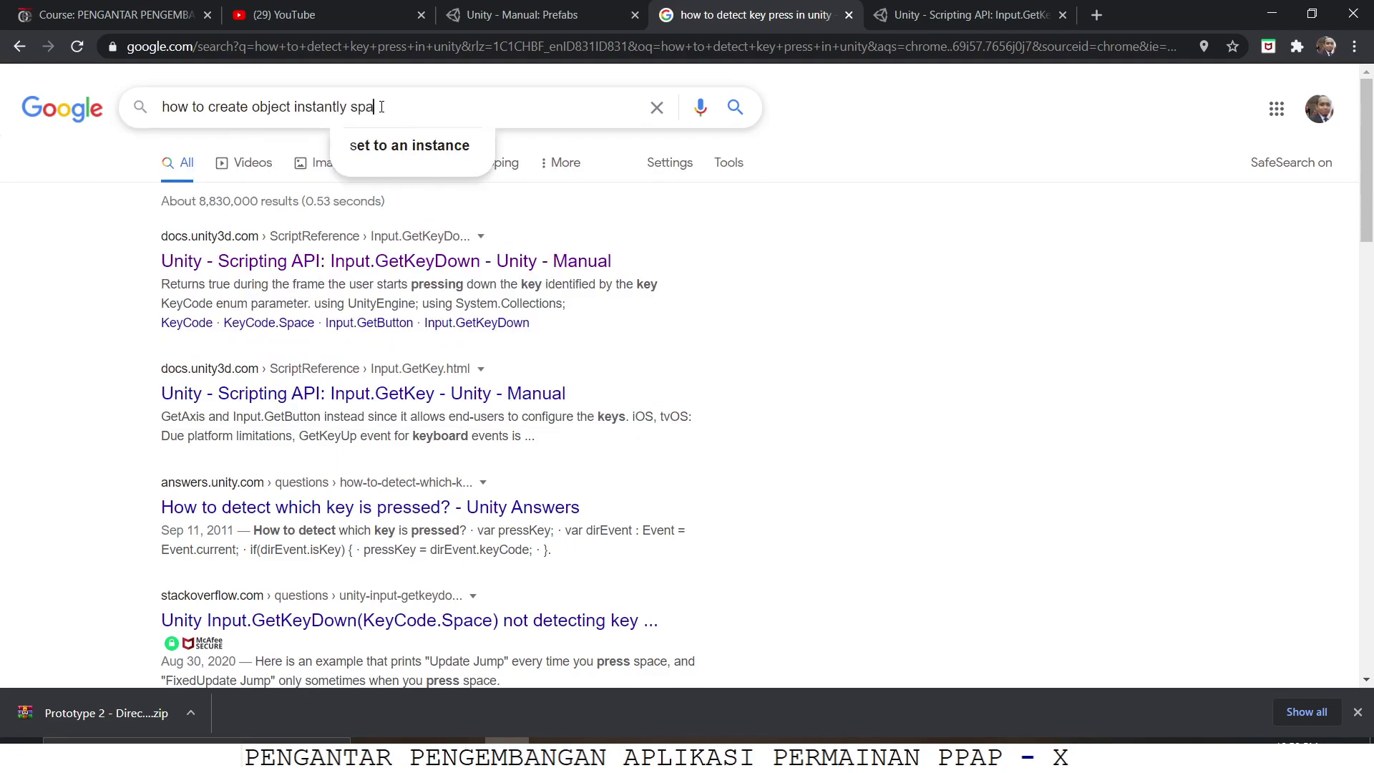
{"action": "type", "text": "wn in unity"}
{"action": "key", "text": "Return"}
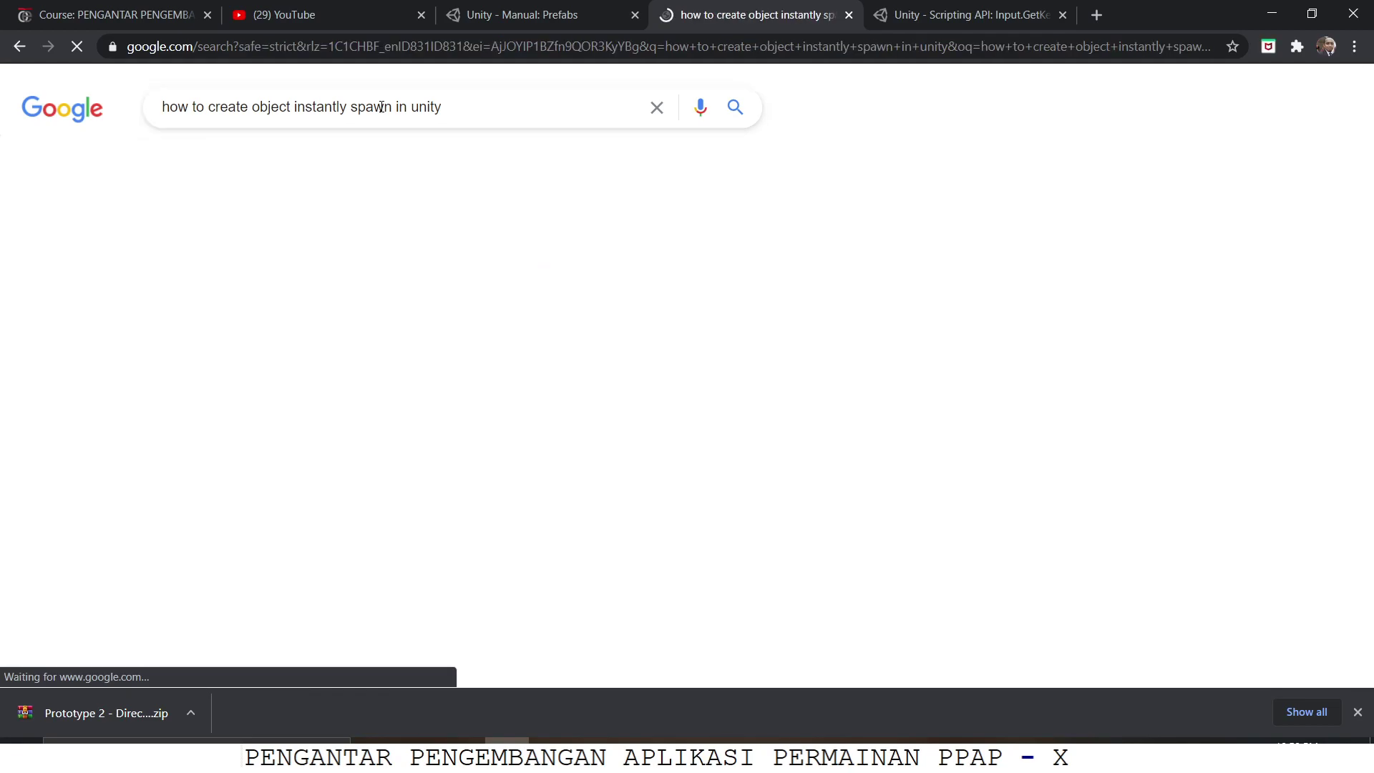
Look through the search results, open the Unity Manual page Spawning GameObjects and examine its content
{"action": "scroll", "coordinate": [358, 207], "scroll_direction": "down", "scroll_amount": 5}
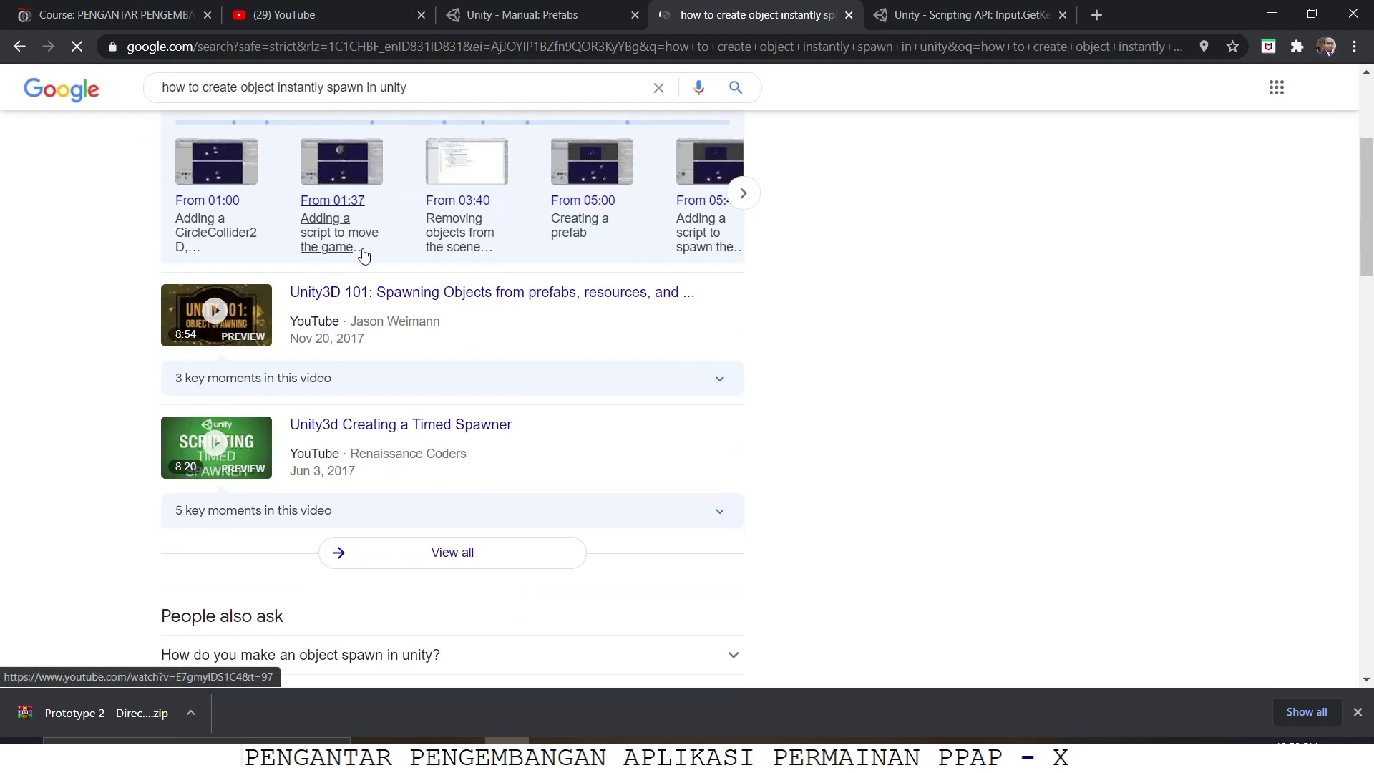
{"action": "scroll", "coordinate": [365, 256], "scroll_direction": "up", "scroll_amount": 5}
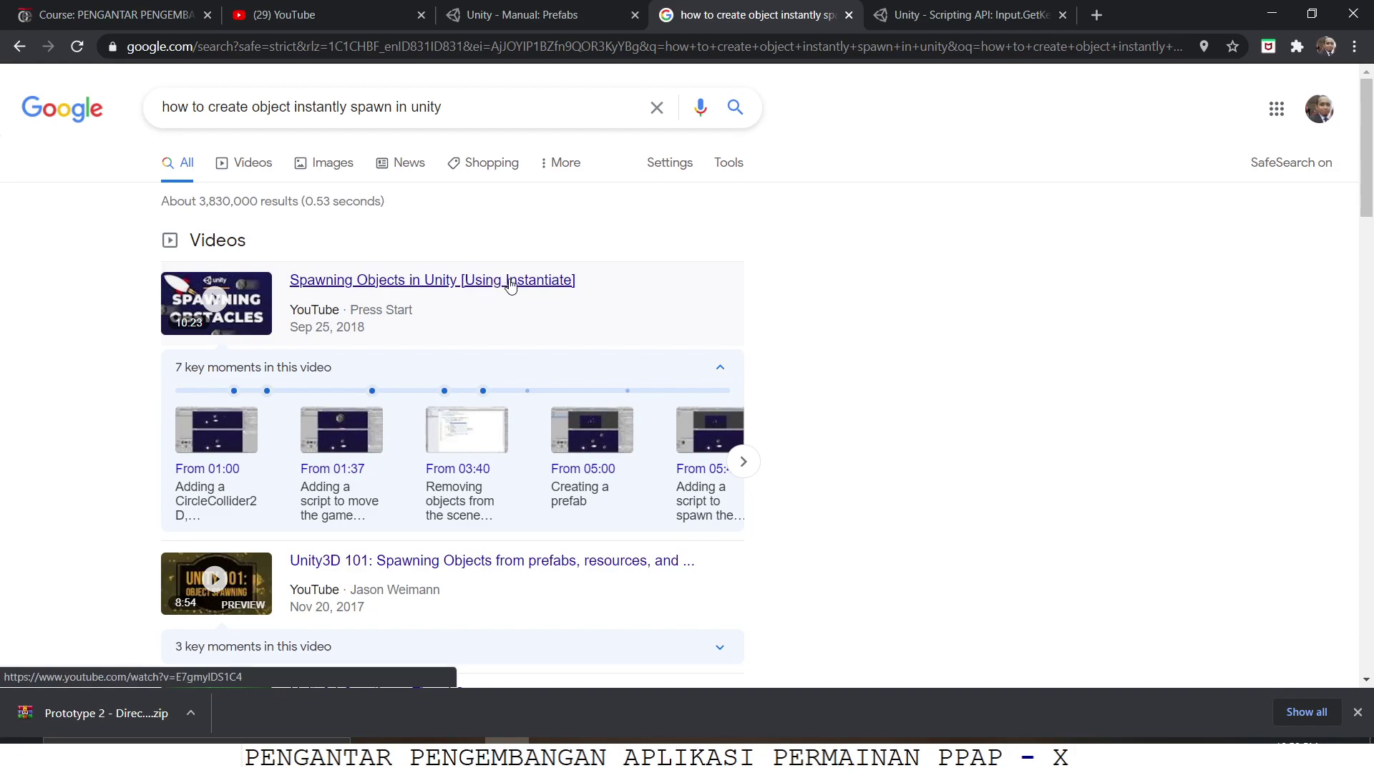
{"action": "scroll", "coordinate": [515, 290], "scroll_direction": "down", "scroll_amount": 6}
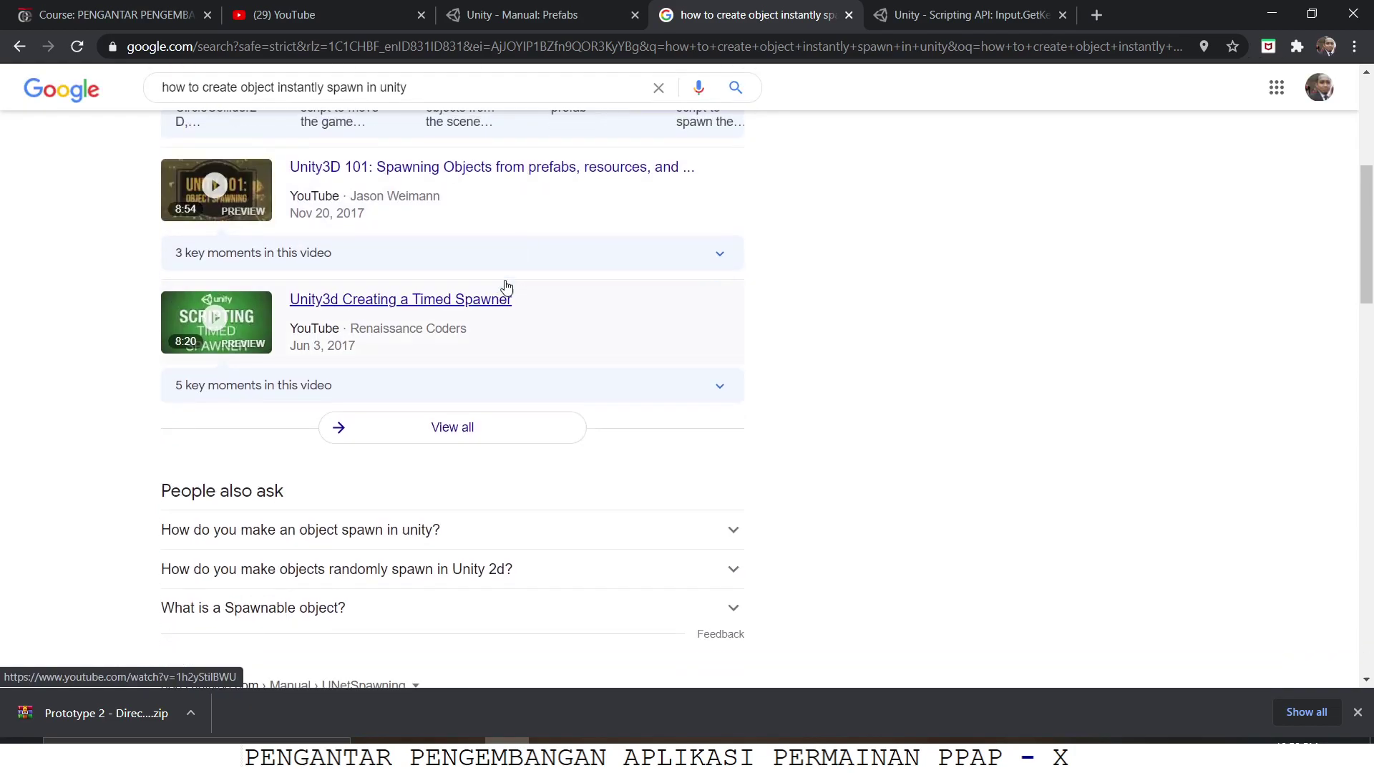
{"action": "scroll", "coordinate": [344, 326], "scroll_direction": "down", "scroll_amount": 2}
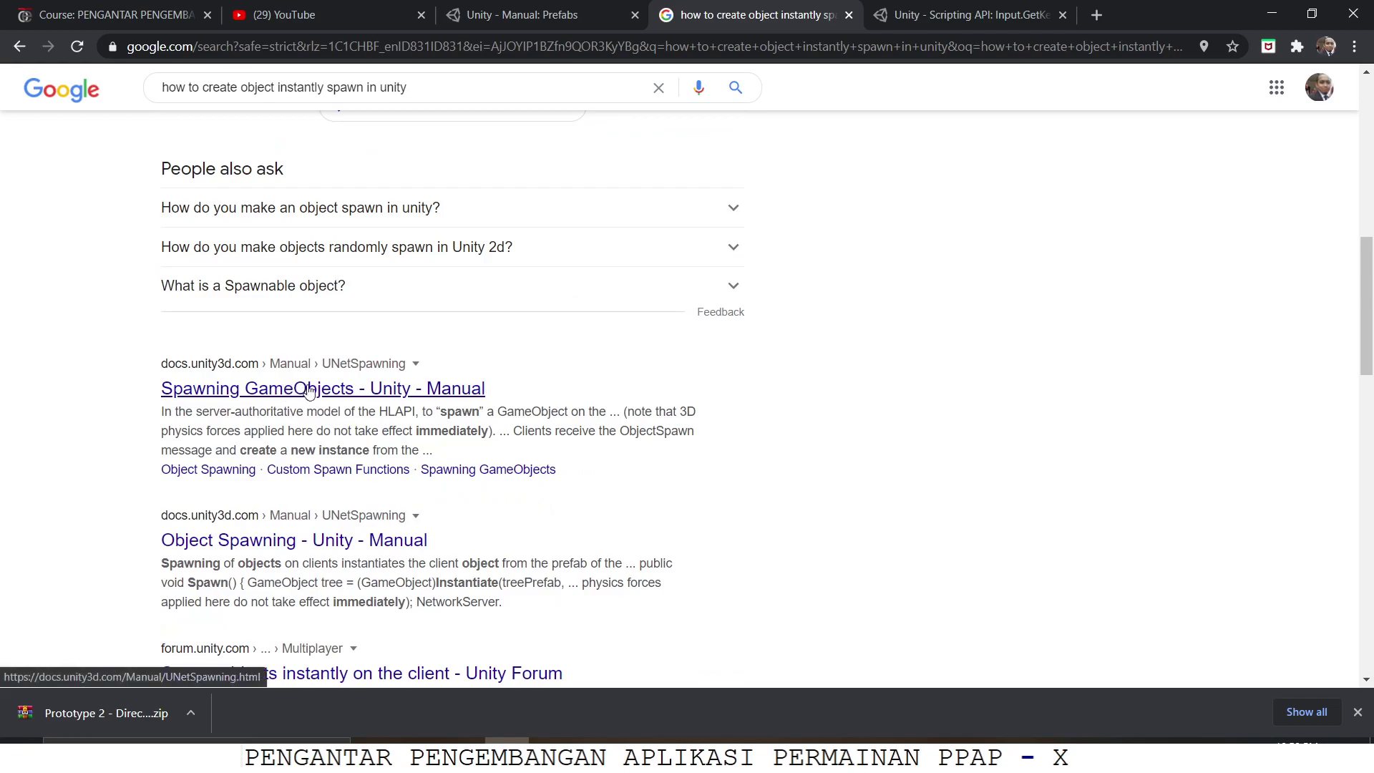
{"action": "left_click", "coordinate": [387, 393]}
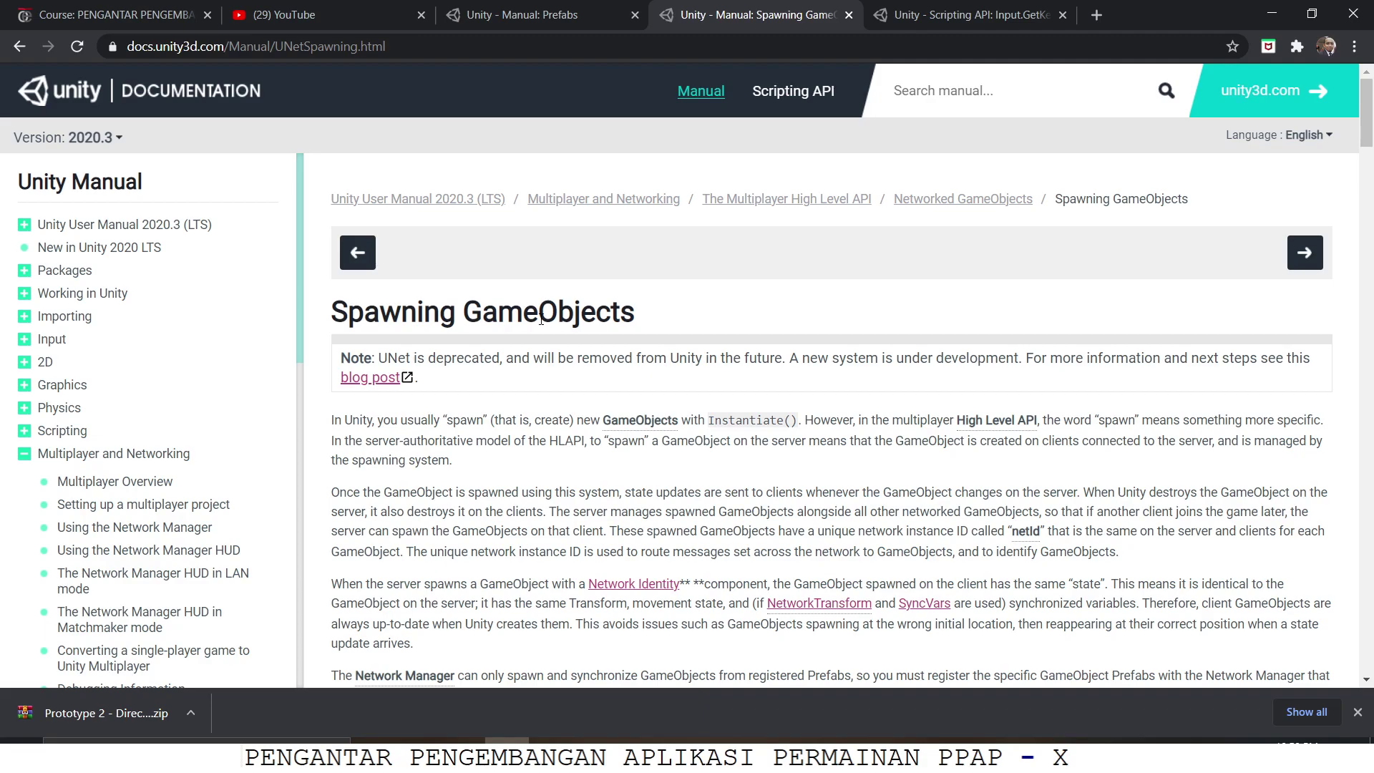
{"action": "scroll", "coordinate": [541, 320], "scroll_direction": "down", "scroll_amount": 12}
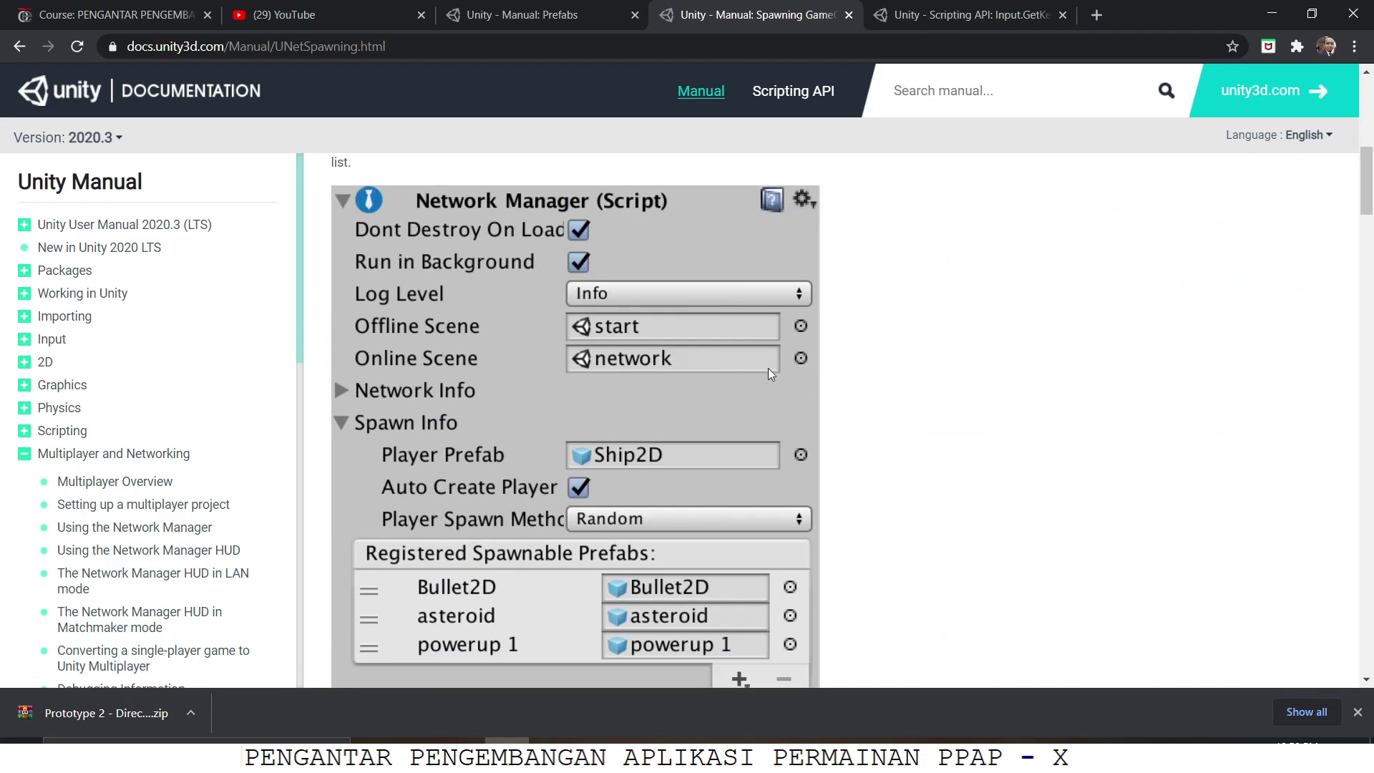
Read through the Spawning GameObjects manual page, including its Network Manager section and the introduction about Instantiate()
{"action": "scroll", "coordinate": [978, 356], "scroll_direction": "down", "scroll_amount": 4}
{"action": "scroll", "coordinate": [905, 349], "scroll_direction": "up", "scroll_amount": 5}
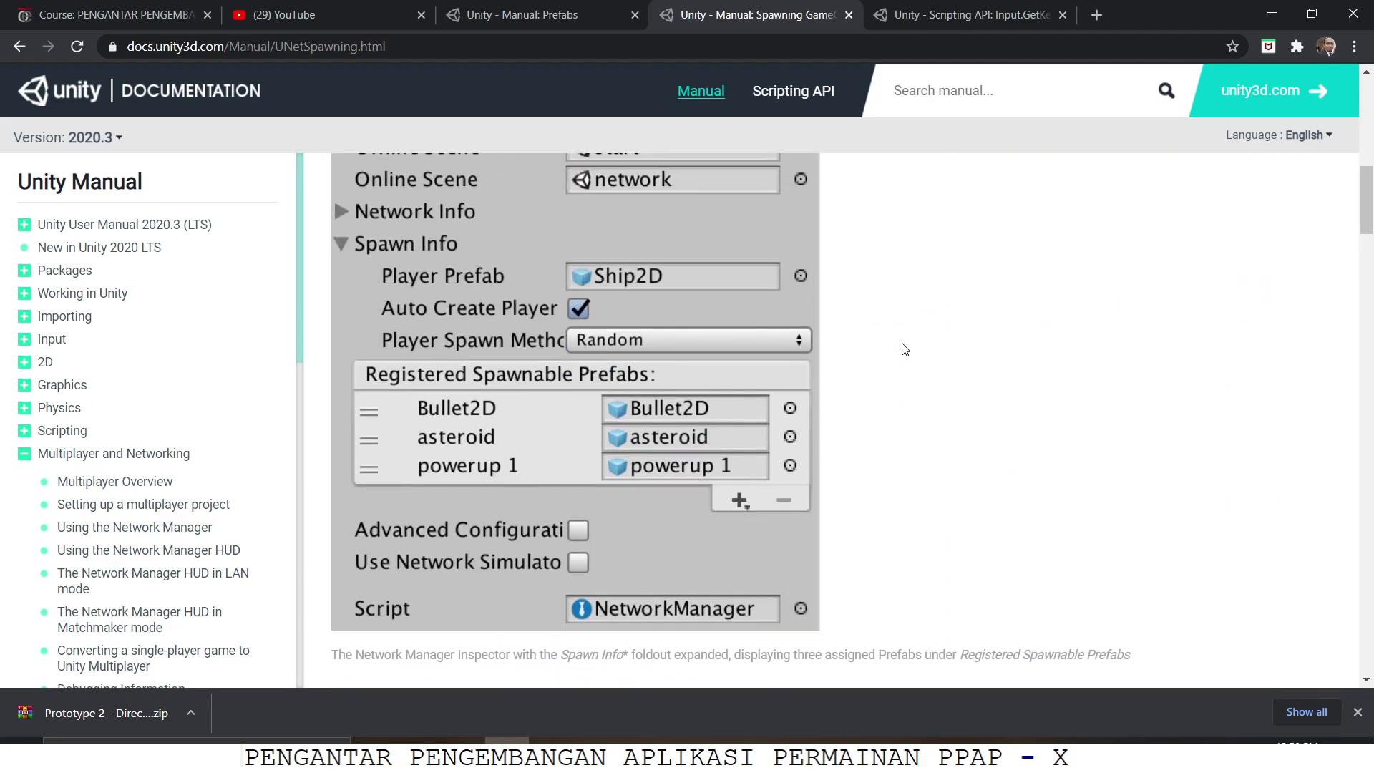
{"action": "scroll", "coordinate": [905, 349], "scroll_direction": "up", "scroll_amount": 10}
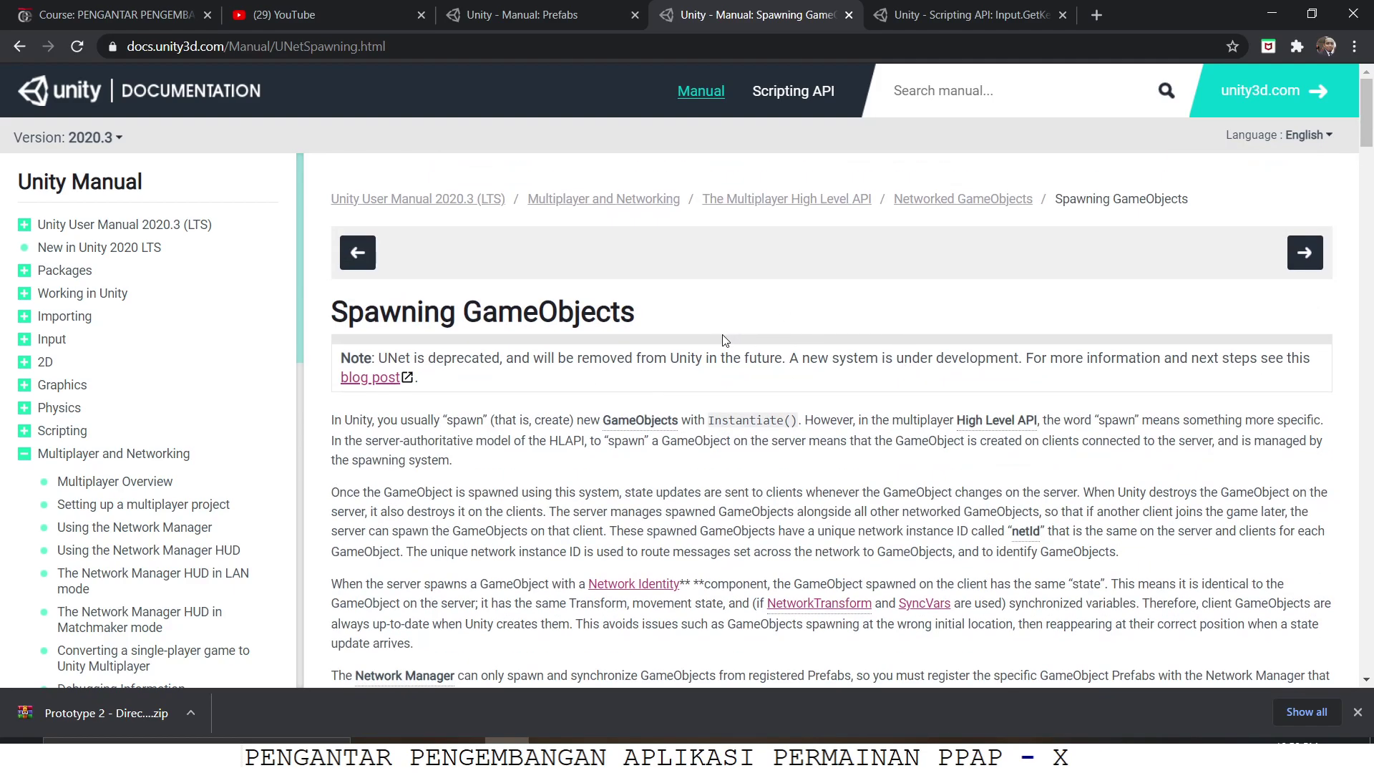
{"action": "scroll", "coordinate": [770, 329], "scroll_direction": "down", "scroll_amount": 5}
{"action": "scroll", "coordinate": [774, 331], "scroll_direction": "up", "scroll_amount": 4}
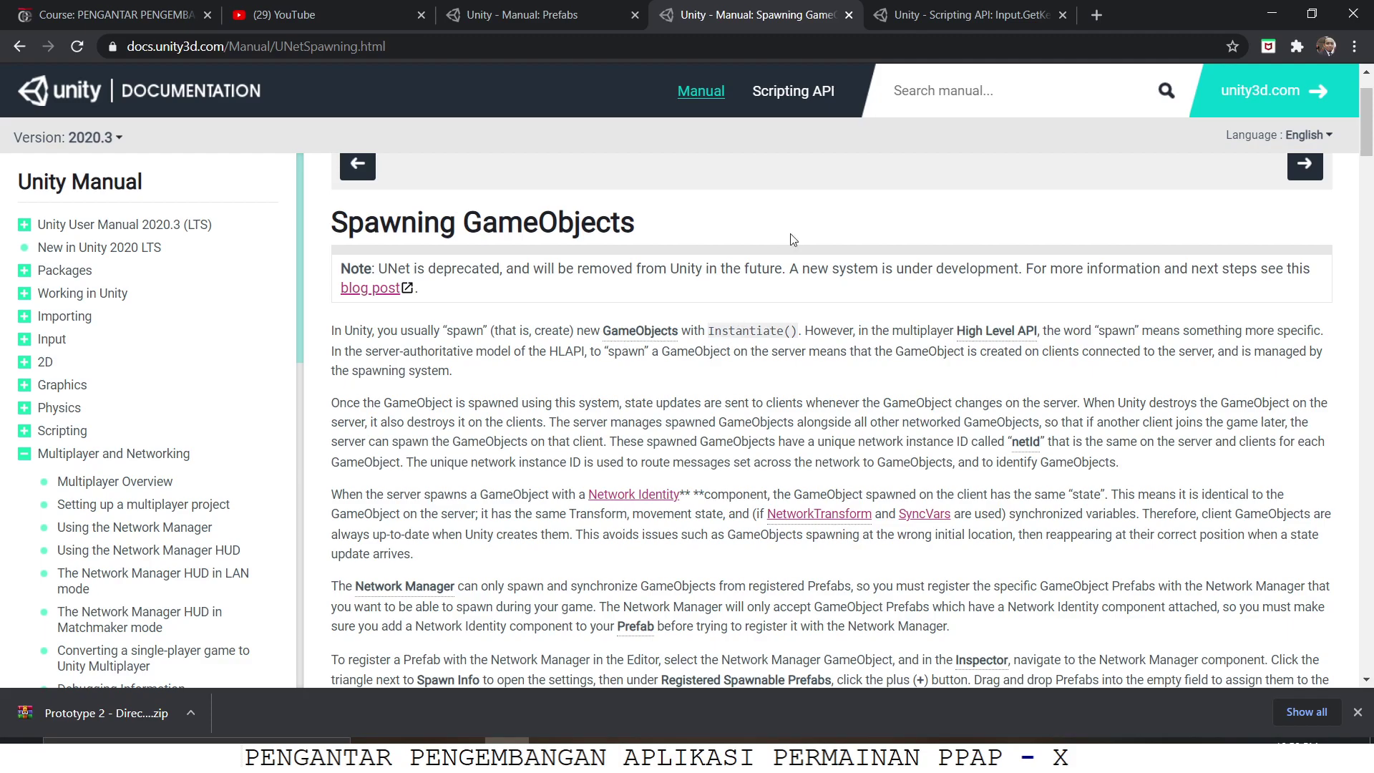
Search the Unity Scripting API for "instantiate" from the open Input.GetKeyDown page and view the Object.Instantiate entry
{"action": "left_click", "coordinate": [952, 10]}
{"action": "scroll", "coordinate": [680, 293], "scroll_direction": "up", "scroll_amount": 10}
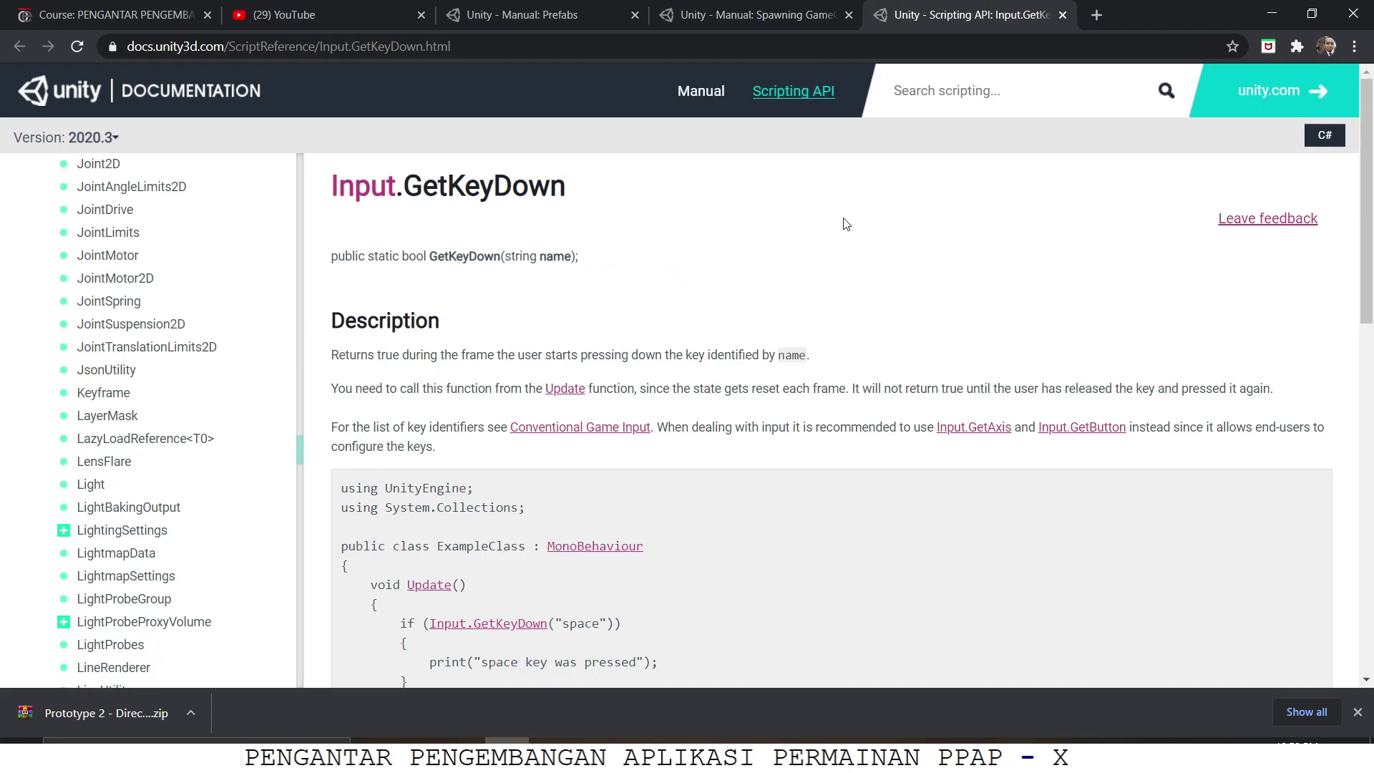
{"action": "left_click", "coordinate": [1040, 106]}
{"action": "type", "text": "instantiate"}
{"action": "key", "text": "Return"}
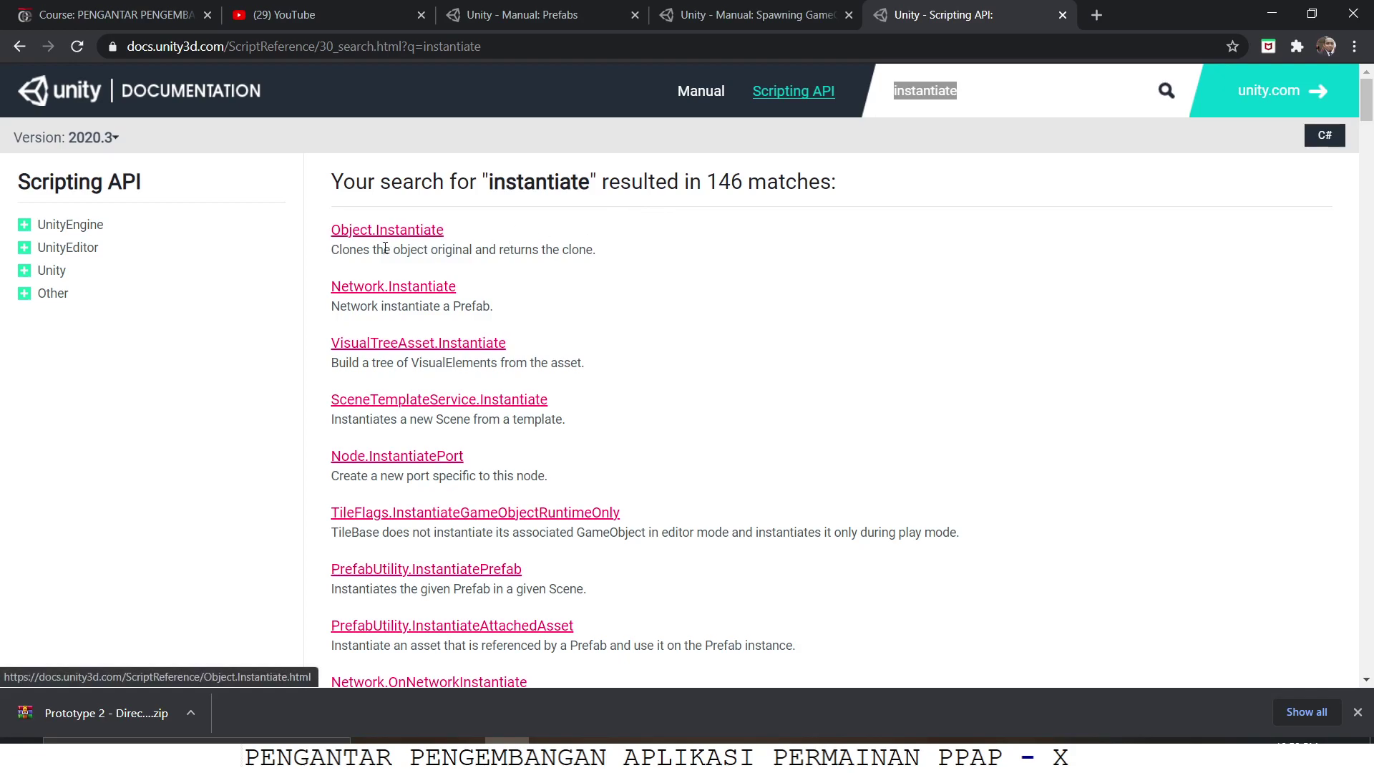
{"action": "scroll", "coordinate": [409, 238], "scroll_direction": "down", "scroll_amount": 3}
{"action": "scroll", "coordinate": [410, 239], "scroll_direction": "up", "scroll_amount": 3}
{"action": "left_click", "coordinate": [414, 235]}
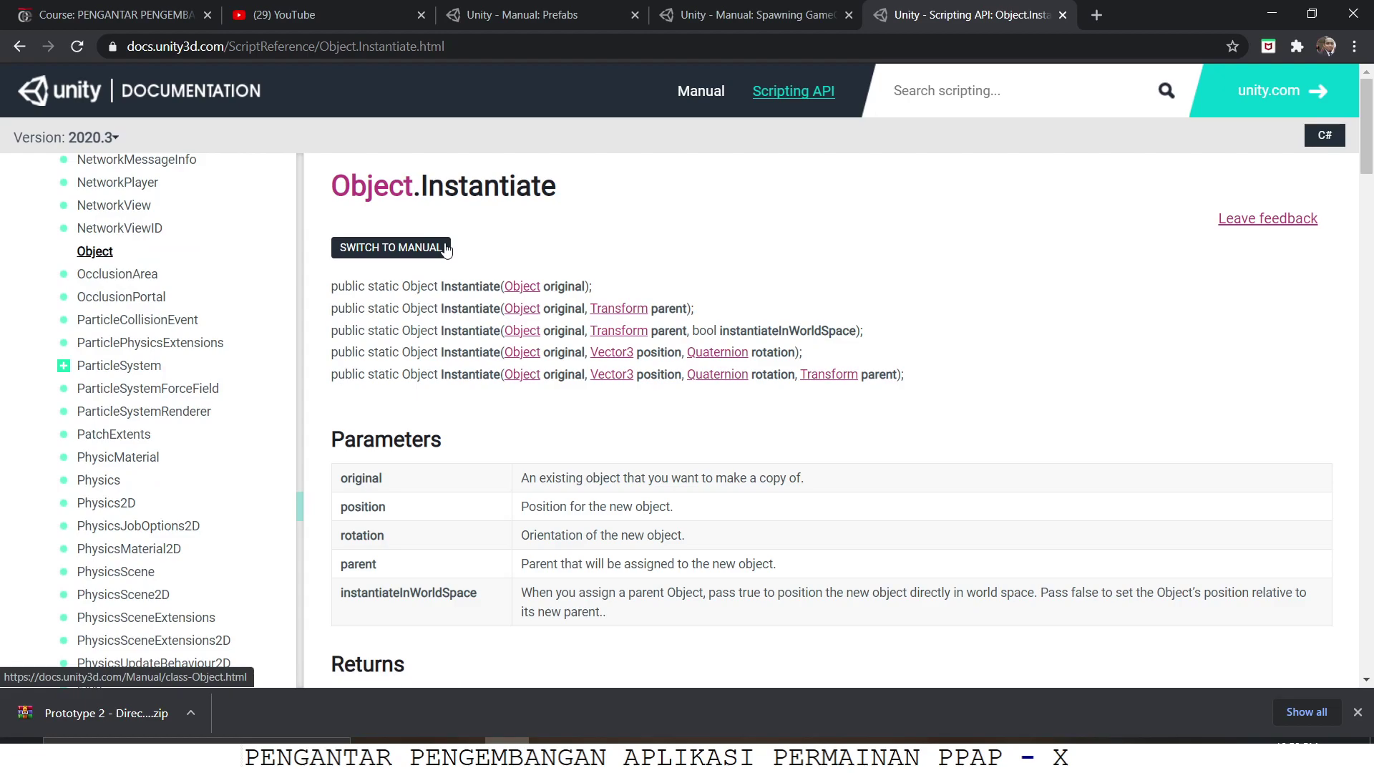
{"action": "scroll", "coordinate": [444, 247], "scroll_direction": "down", "scroll_amount": 3}
{"action": "scroll", "coordinate": [608, 344], "scroll_direction": "up", "scroll_amount": 3}
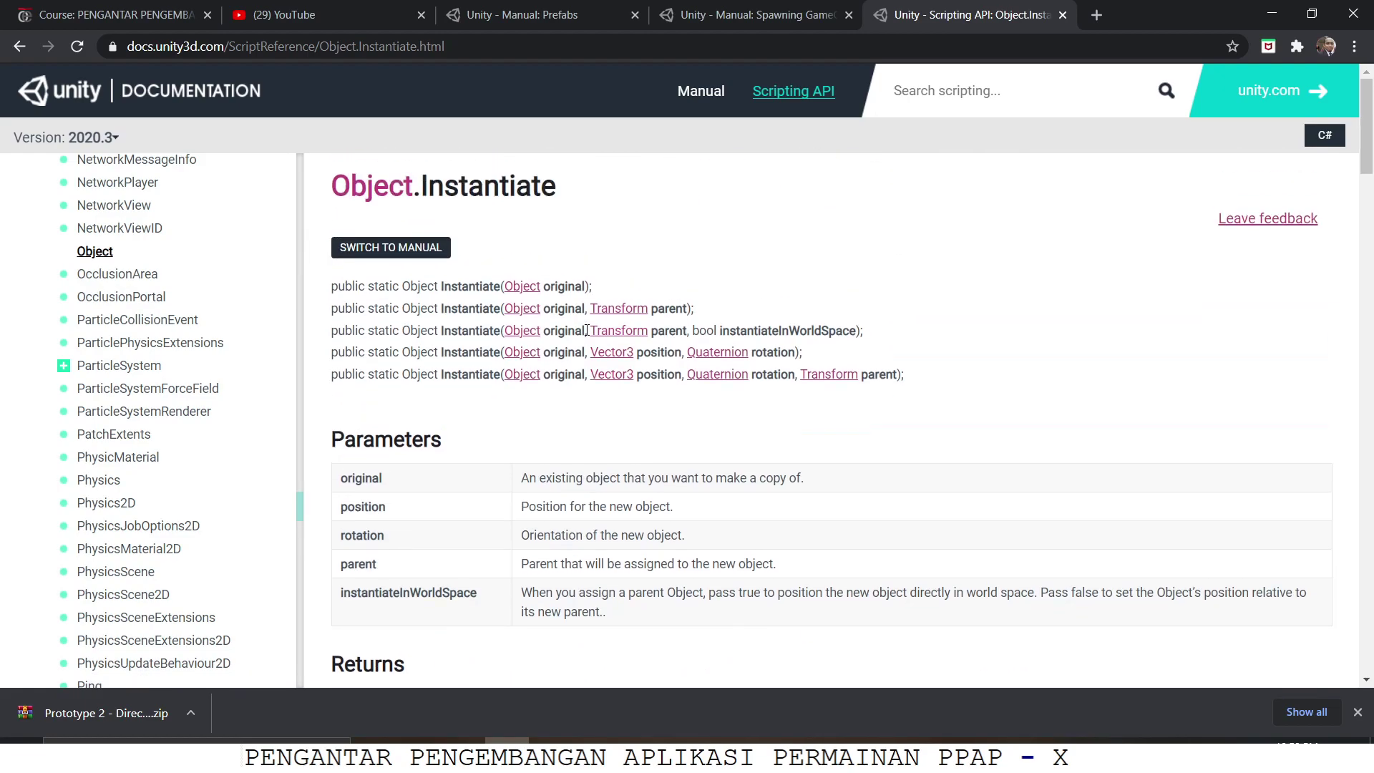
Return to the Scripting API home page, repeat the search for "instantiate" and reopen Object.Instantiate
{"action": "left_click", "coordinate": [790, 104]}
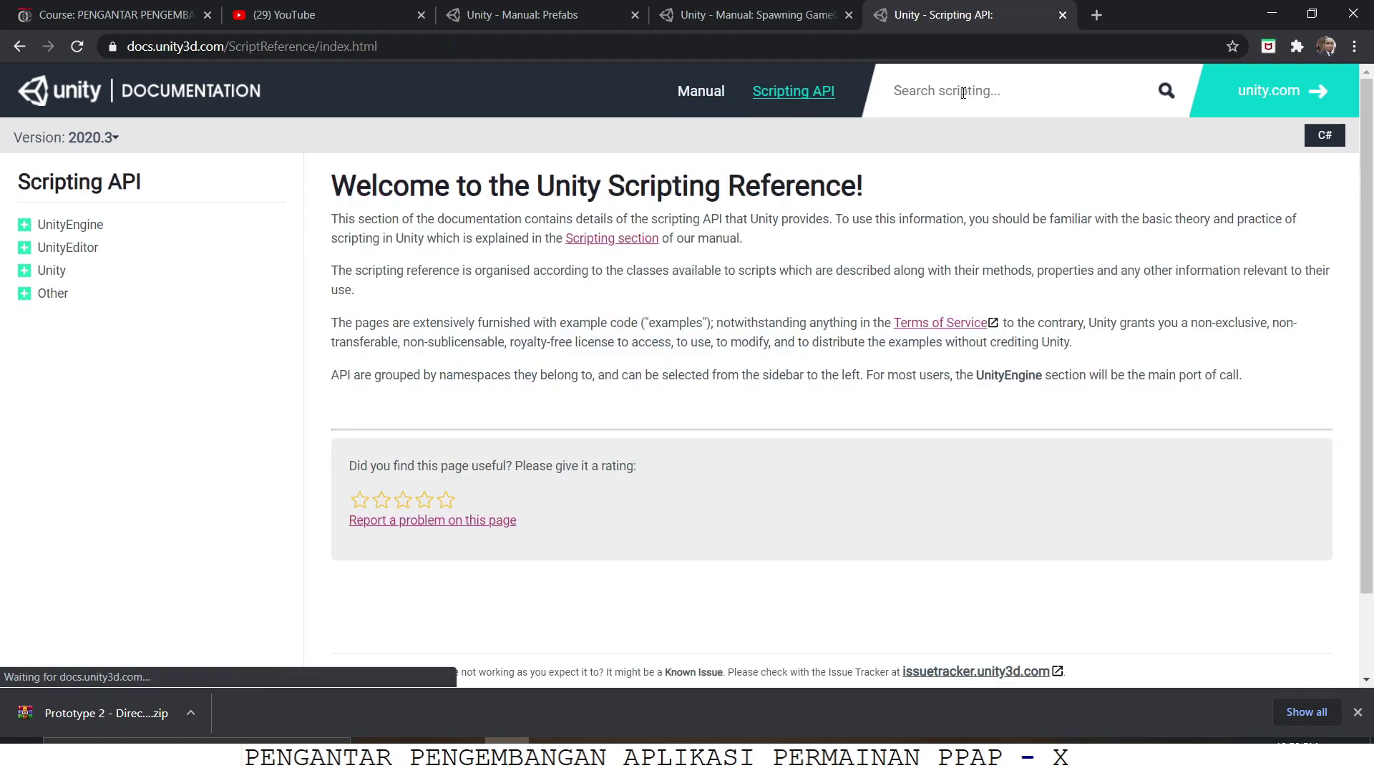
{"action": "left_click", "coordinate": [931, 104]}
{"action": "type", "text": "ins"}
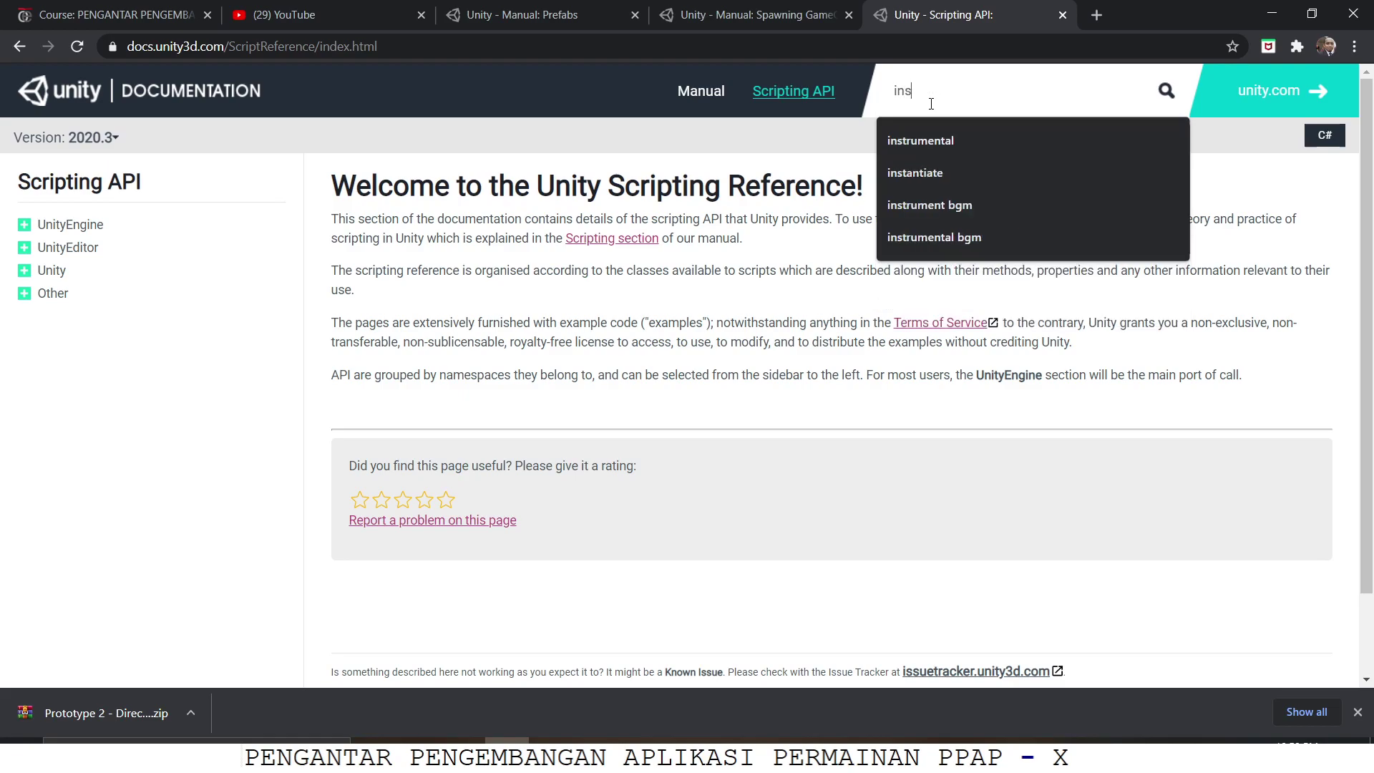
{"action": "type", "text": "tantiate"}
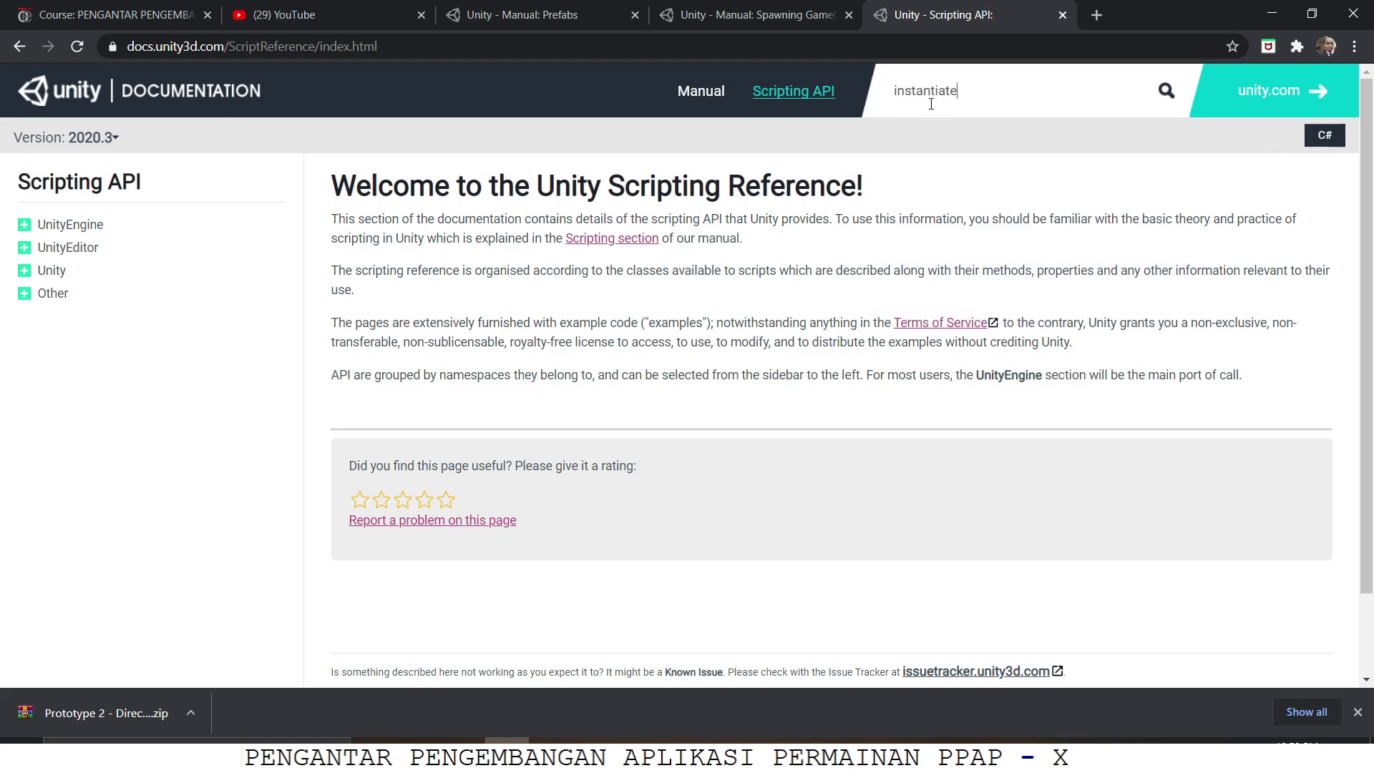
{"action": "key", "text": "Return"}
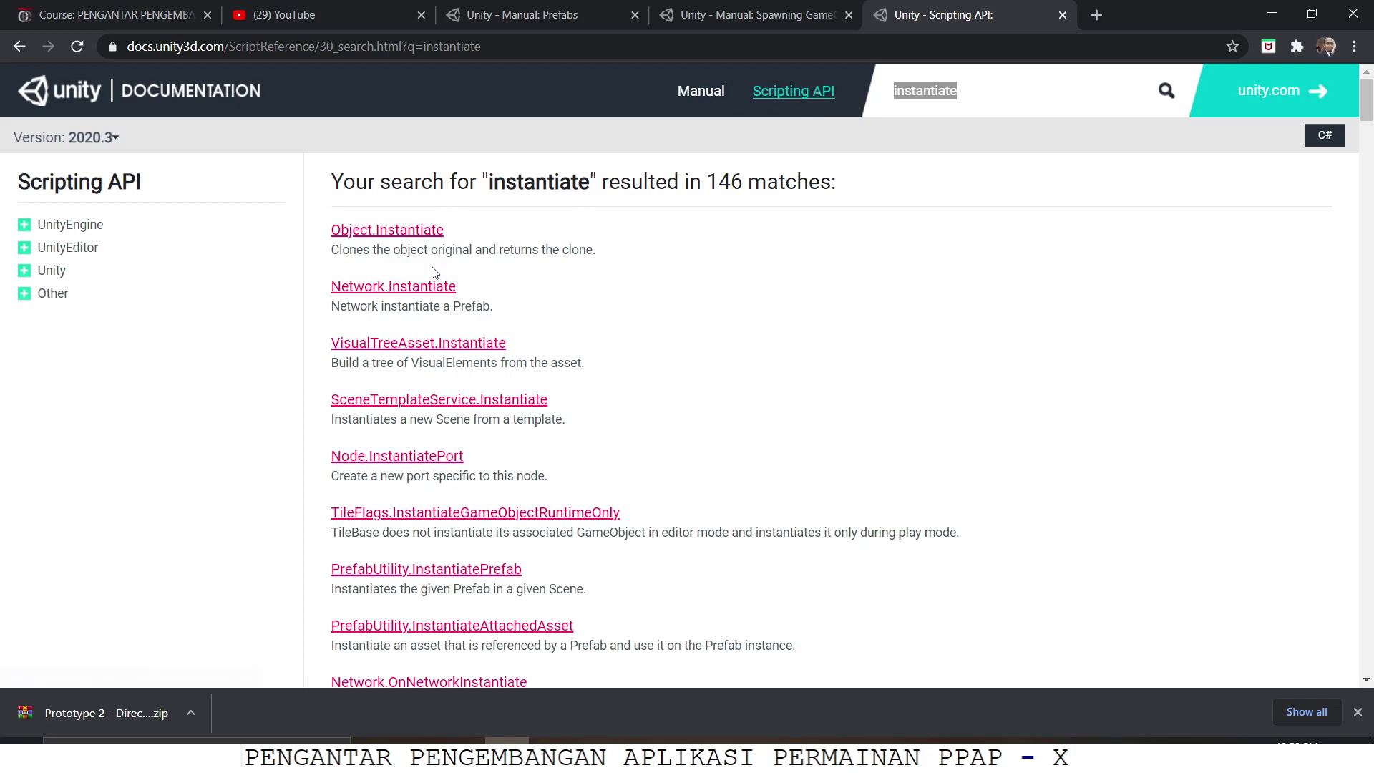
{"action": "scroll", "coordinate": [450, 268], "scroll_direction": "down", "scroll_amount": 5}
{"action": "scroll", "coordinate": [450, 268], "scroll_direction": "up", "scroll_amount": 5}
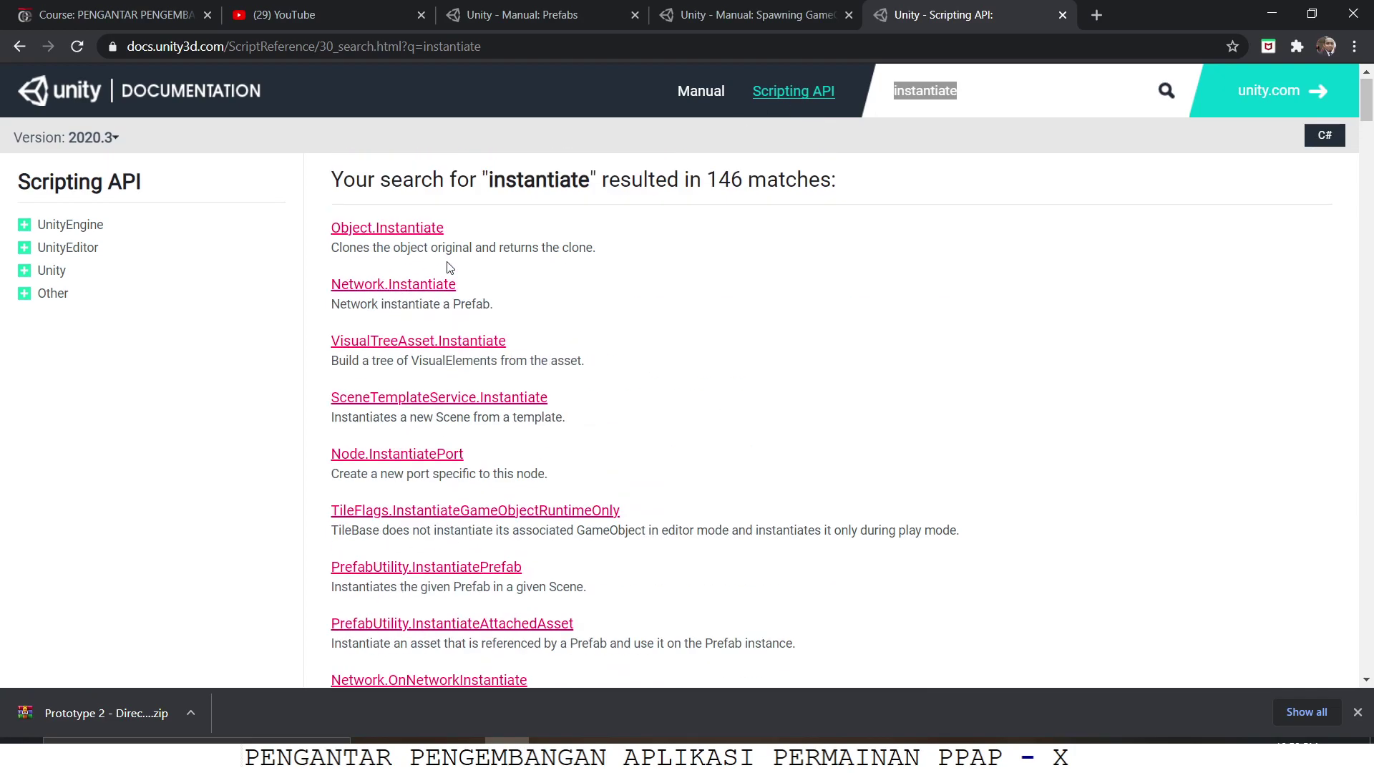
{"action": "left_click", "coordinate": [423, 229]}
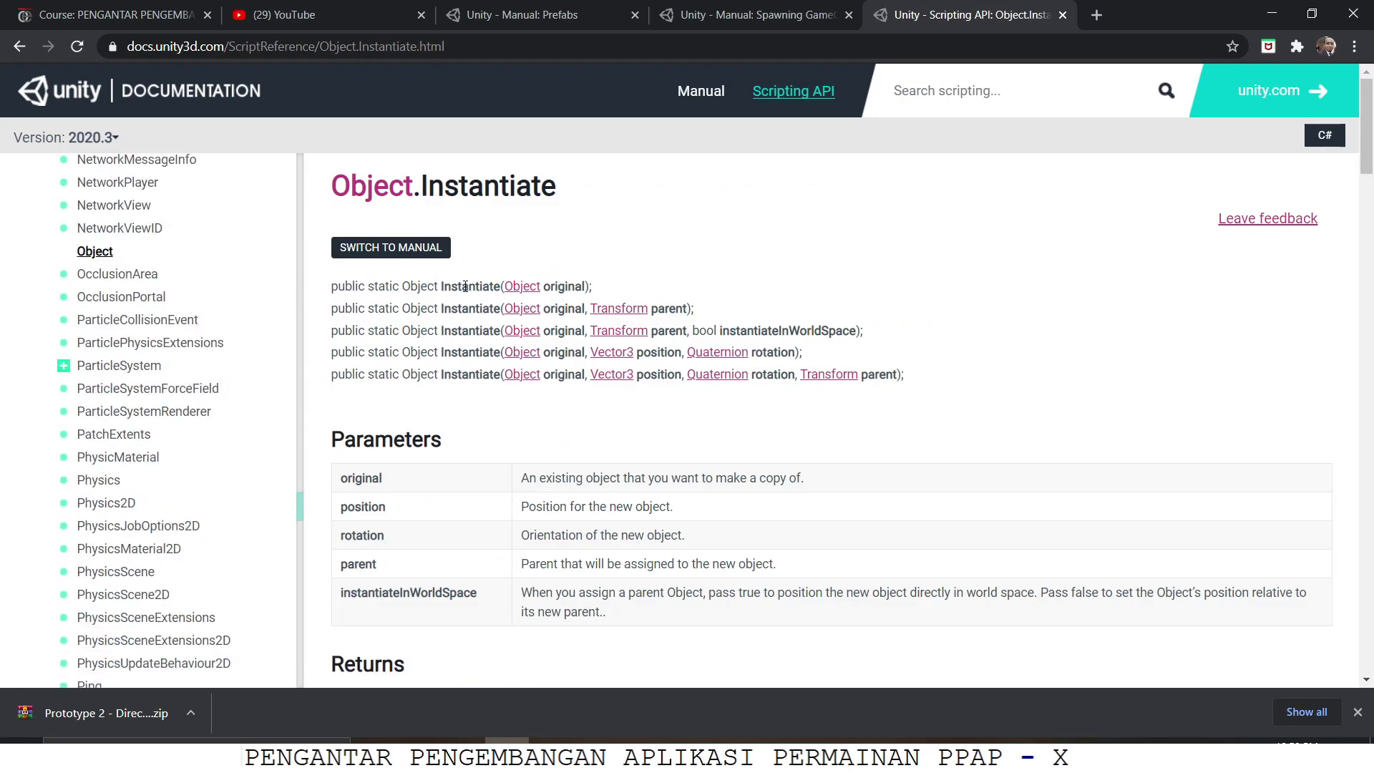
Examine the Instantiate overload taking Object original, Vector3 position and Quaternion rotation, going through each parameter
{"action": "scroll", "coordinate": [473, 285], "scroll_direction": "down", "scroll_amount": 5}
{"action": "scroll", "coordinate": [476, 282], "scroll_direction": "up", "scroll_amount": 5}
{"action": "left_click_drag", "start_coordinate": [575, 351], "coordinate": [534, 349]}
{"action": "left_click", "coordinate": [561, 418]}
{"action": "left_click_drag", "start_coordinate": [680, 353], "coordinate": [589, 352]}
{"action": "left_click", "coordinate": [705, 399]}
{"action": "left_click_drag", "start_coordinate": [781, 352], "coordinate": [686, 352]}
{"action": "left_click", "coordinate": [717, 398]}
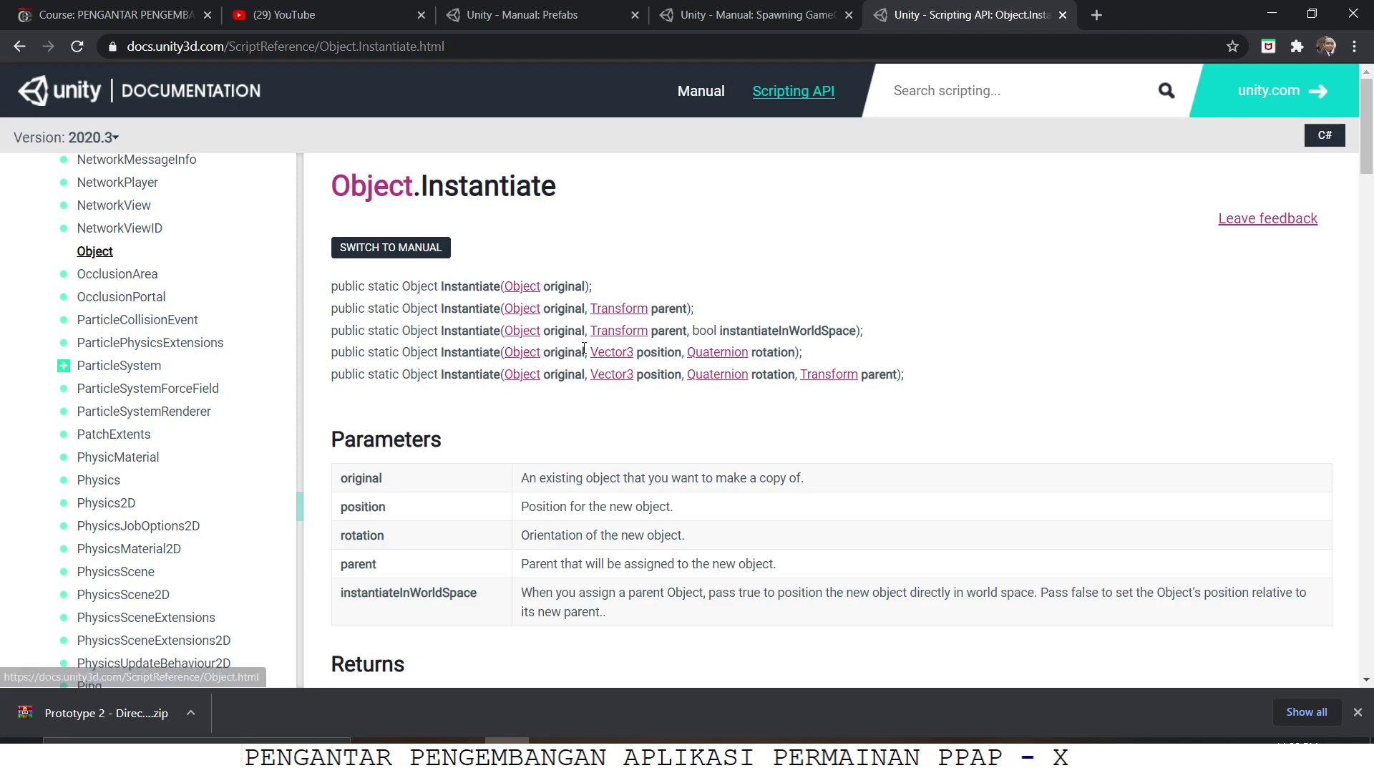
{"action": "left_click_drag", "start_coordinate": [584, 351], "coordinate": [501, 350]}
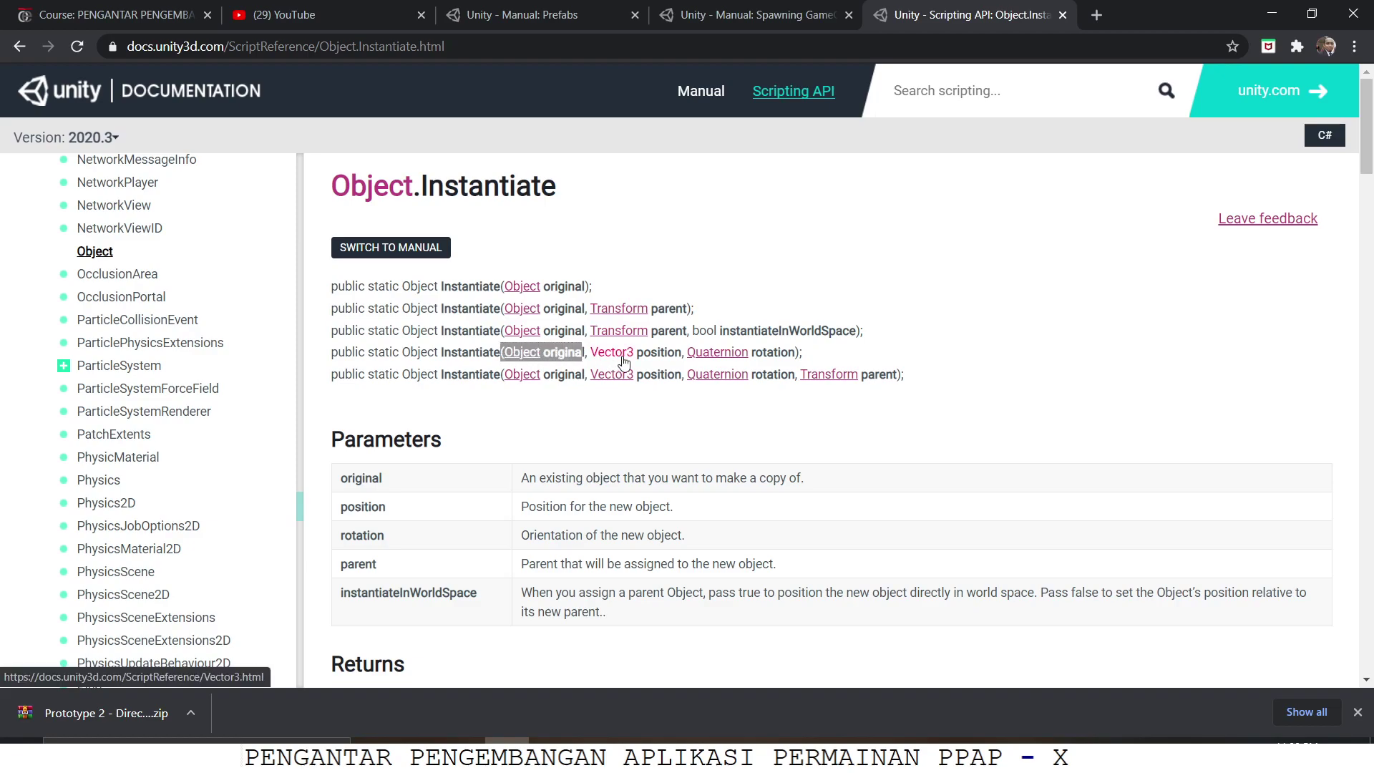
{"action": "left_click_drag", "start_coordinate": [683, 351], "coordinate": [597, 351]}
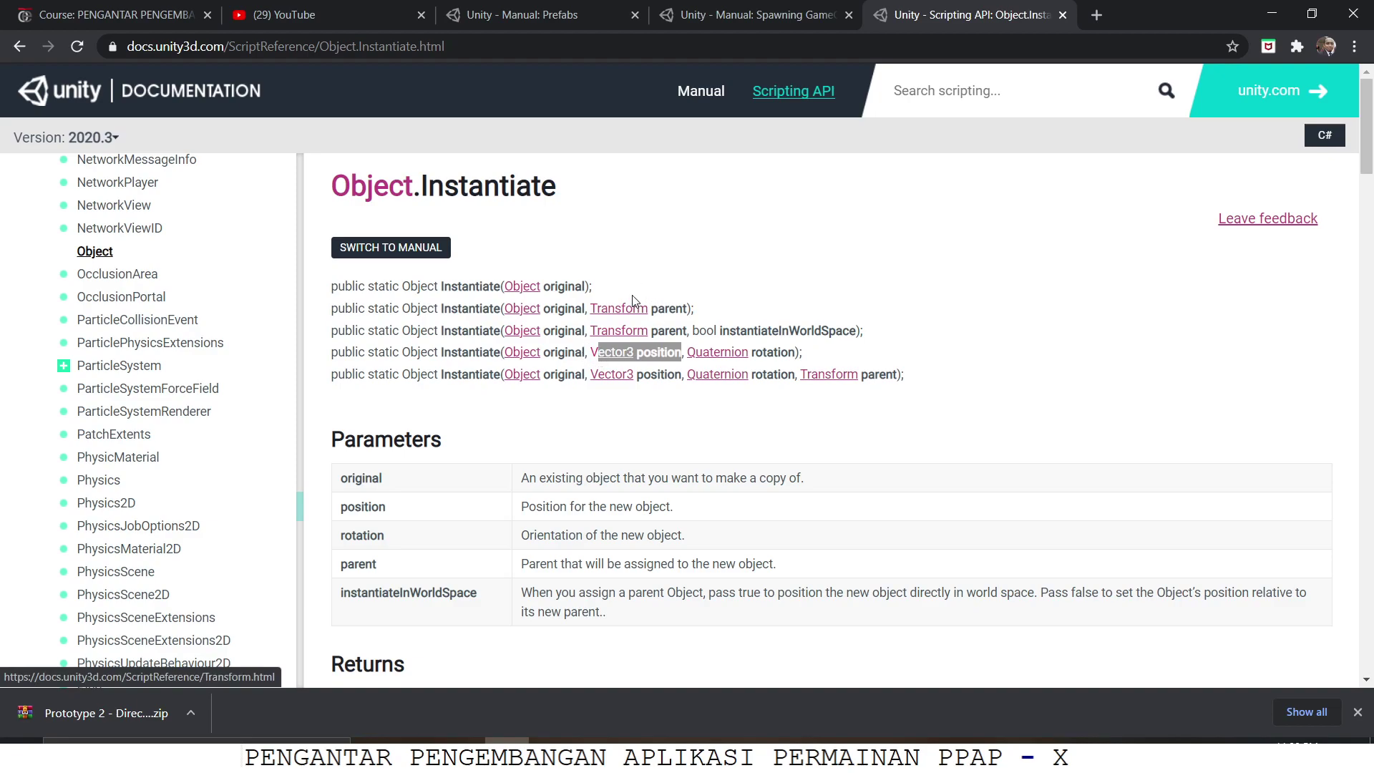
Switch to Visual Studio and start an Instantiate call inside the space-key if block with projectilePrefab as its first argument
{"action": "key", "text": "alt+Tab"}
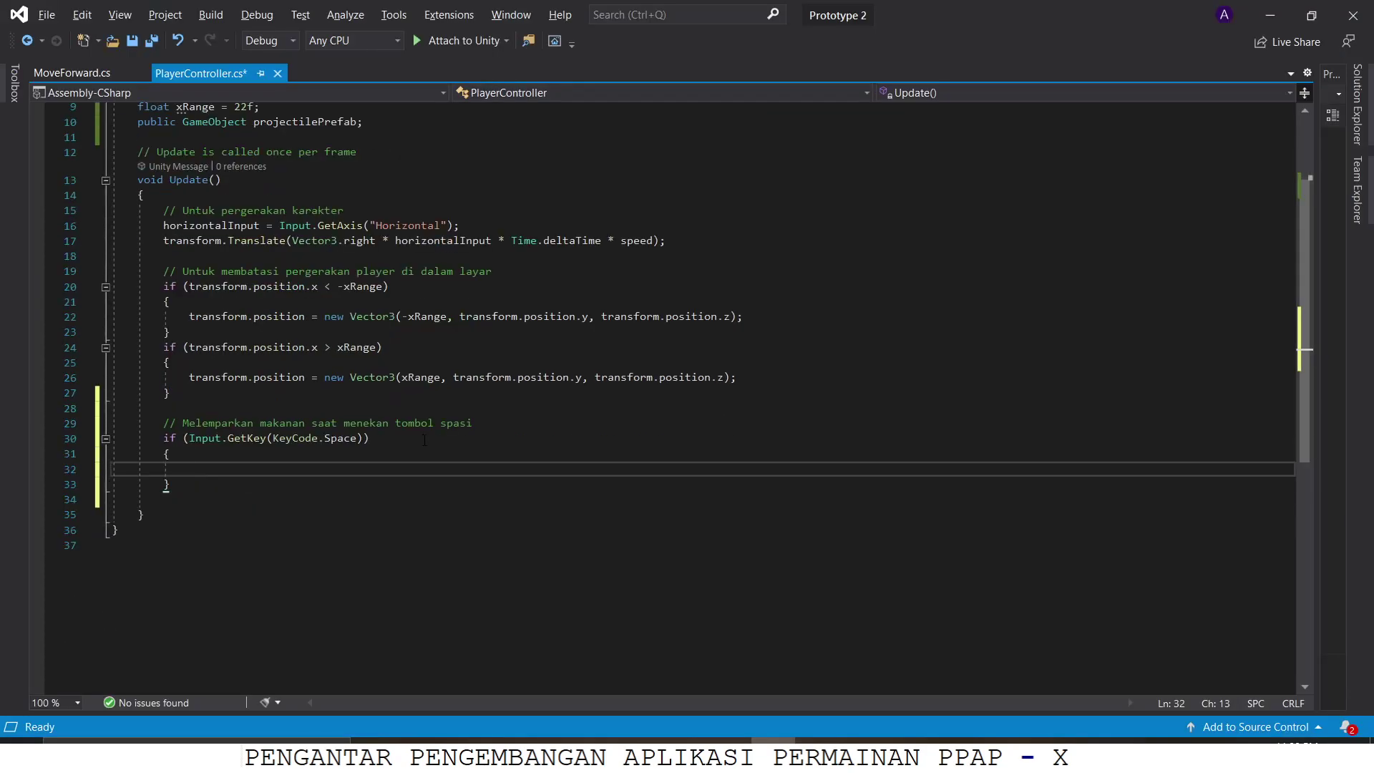
{"action": "type", "text": "Instantiate("}
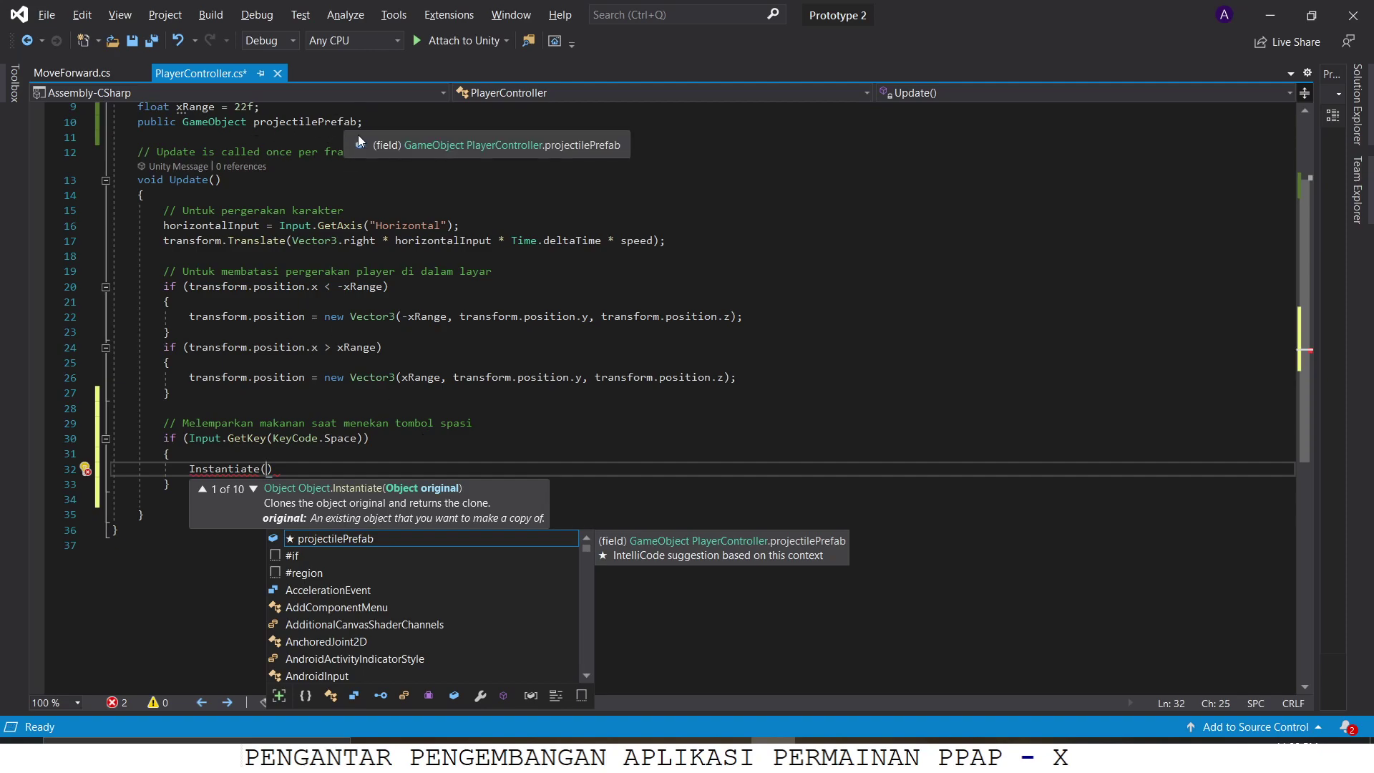
{"action": "type", "text": "p"}
{"action": "key", "text": "Tab"}
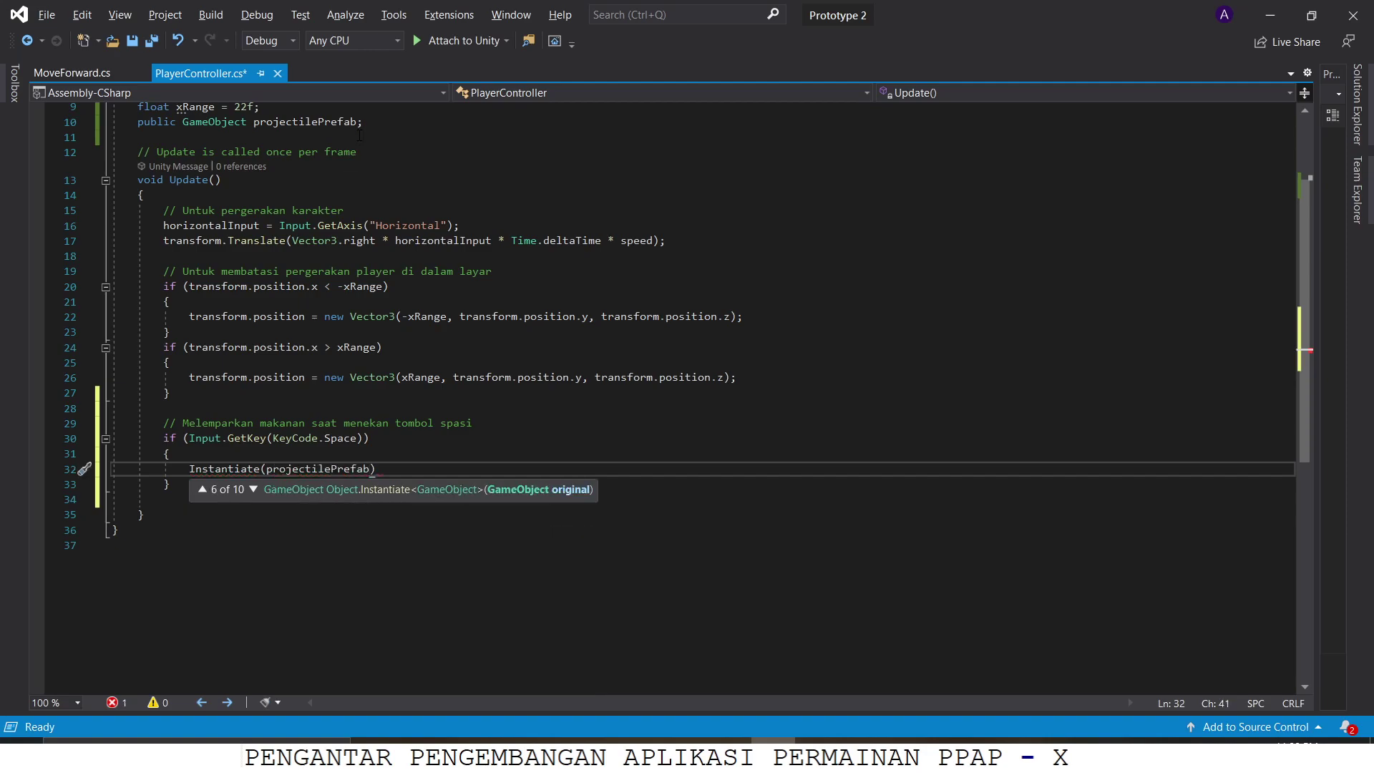
Bring up the overload with position and rotation and add transform.position as the second Instantiate argument
{"action": "type", "text": ","}
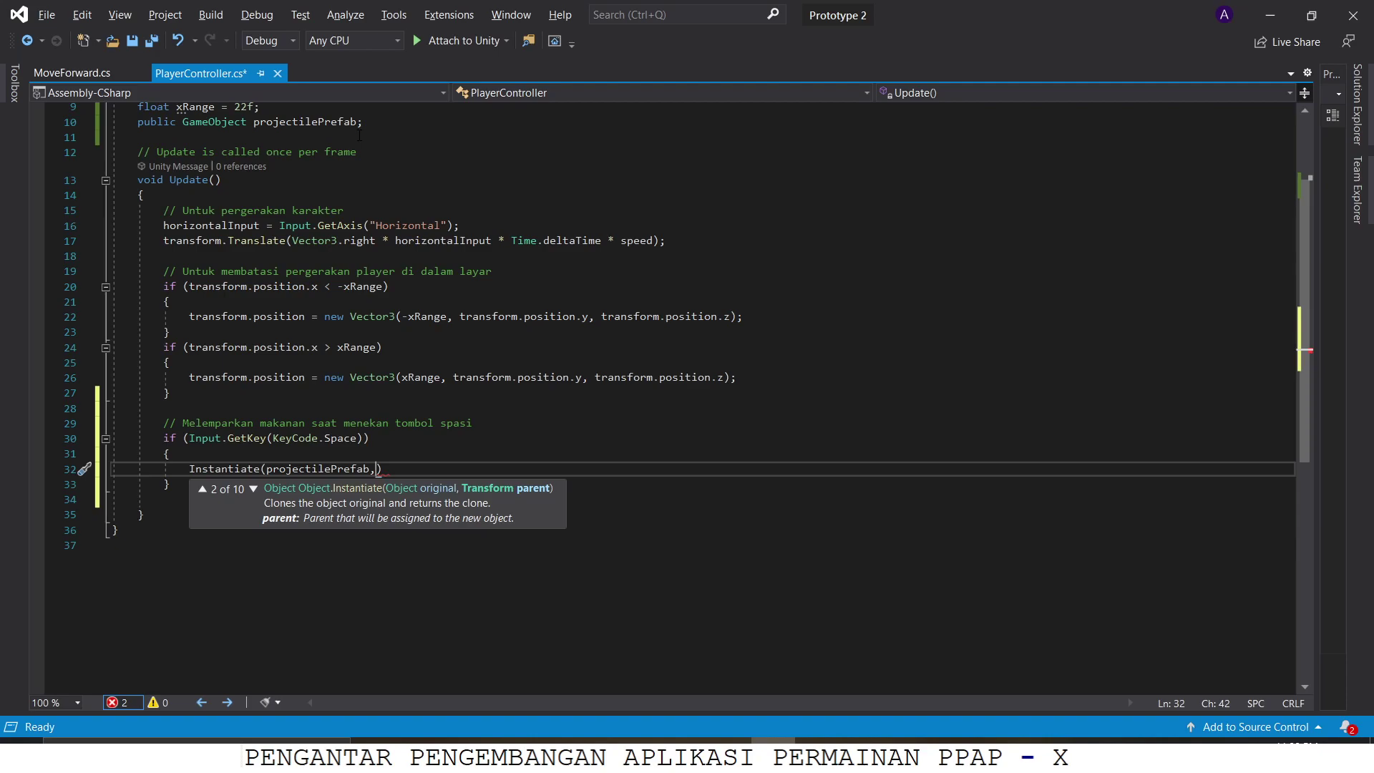
{"action": "key", "text": "Down"}
{"action": "key", "text": "Down"}
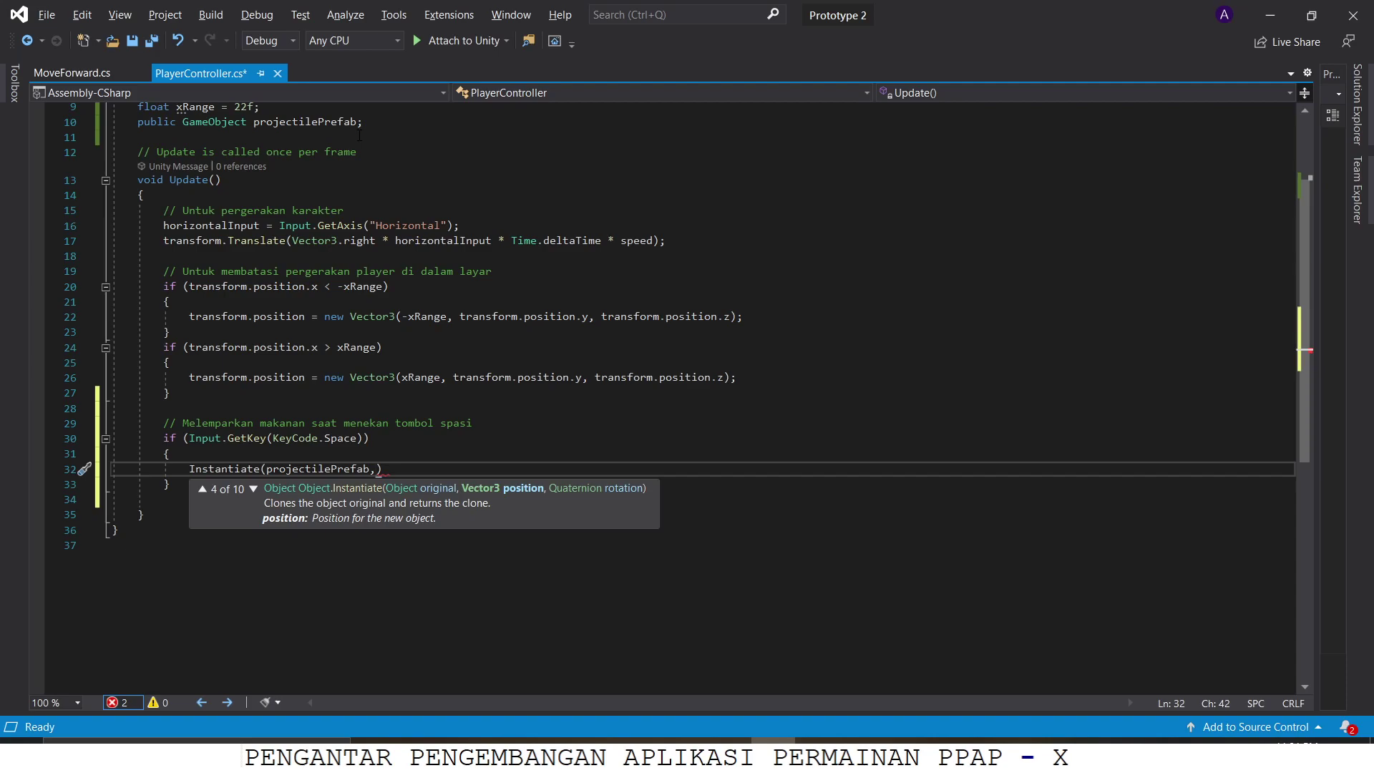
{"action": "type", "text": "transform.p"}
{"action": "type", "text": "osition"}
{"action": "key", "text": "Tab"}
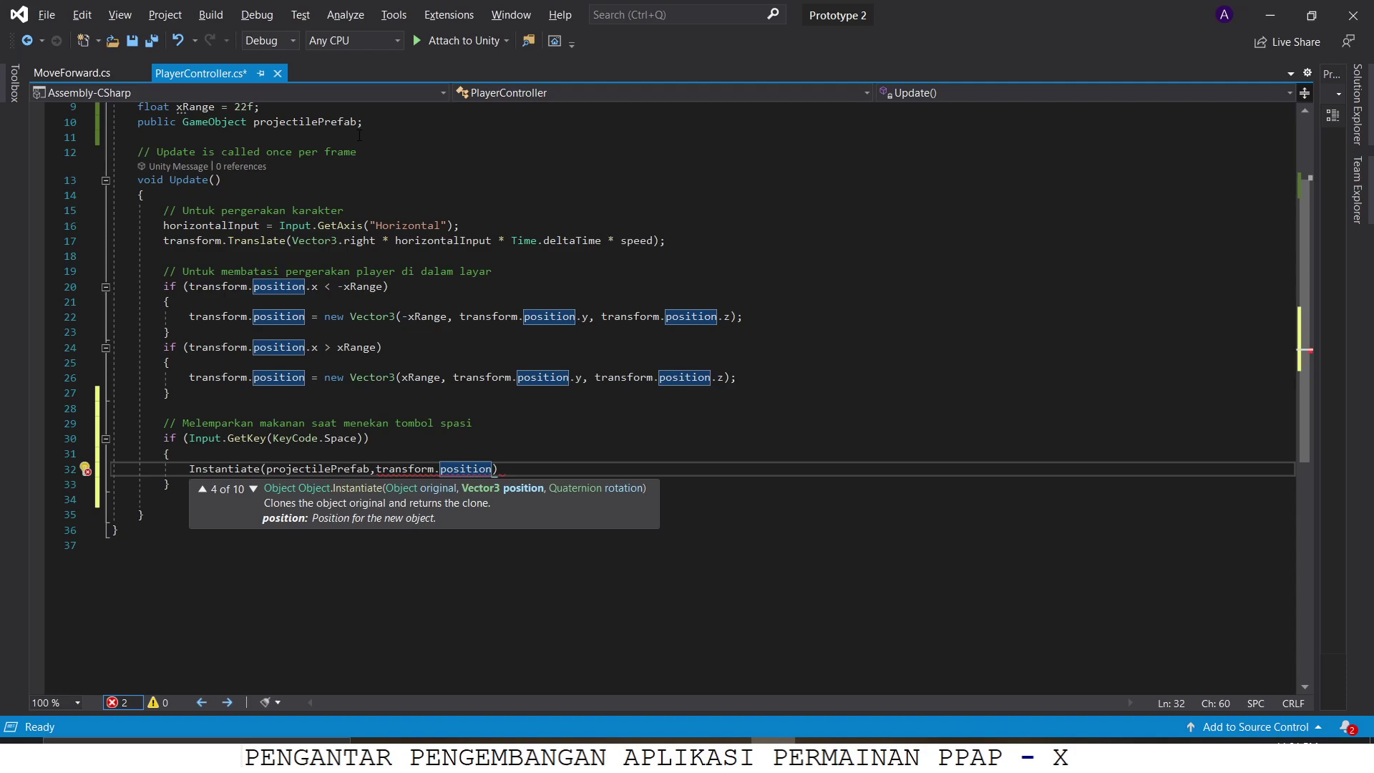
{"action": "type", "text": ","}
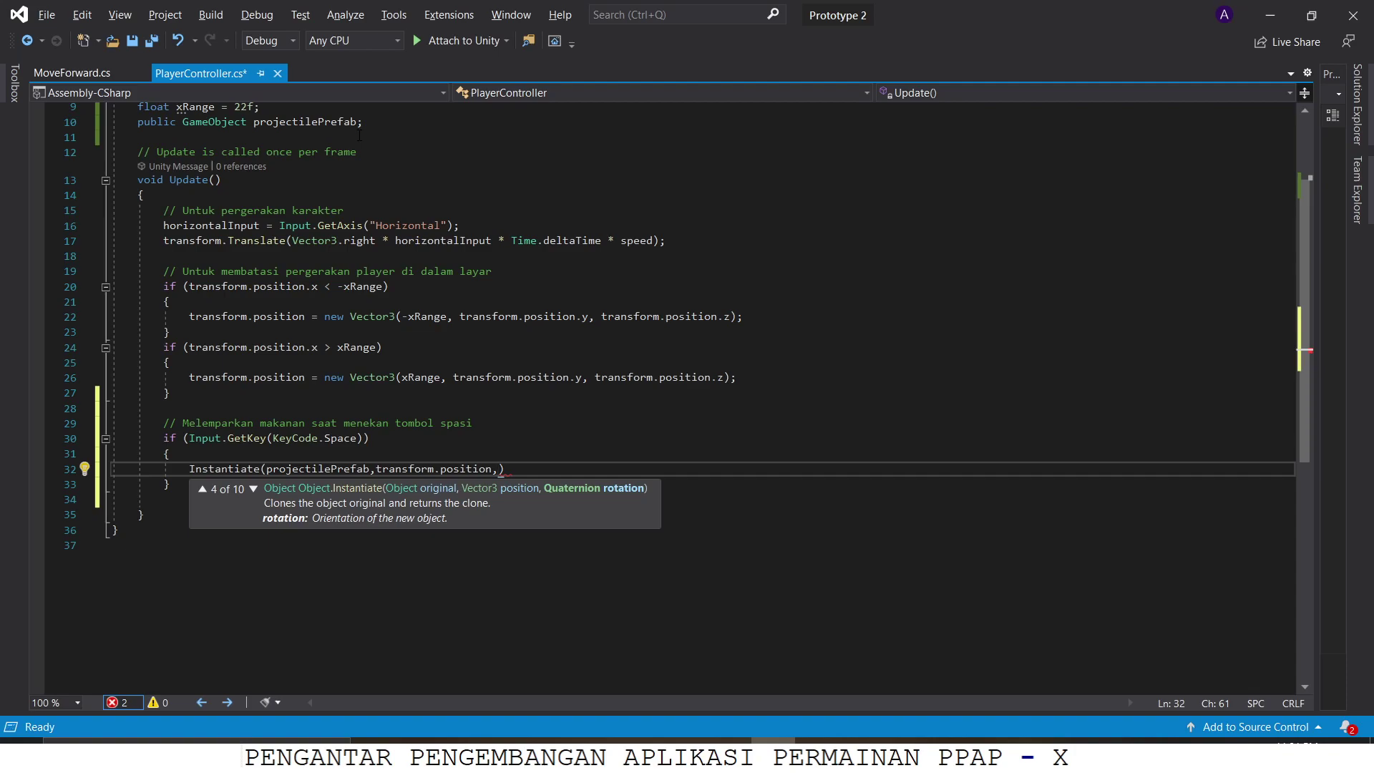
Switch to the Lesson Plan 2.2 - Food Flight PDF and look up the rotation argument in Step 4's Instantiate example
{"action": "key", "text": "alt+Tab"}
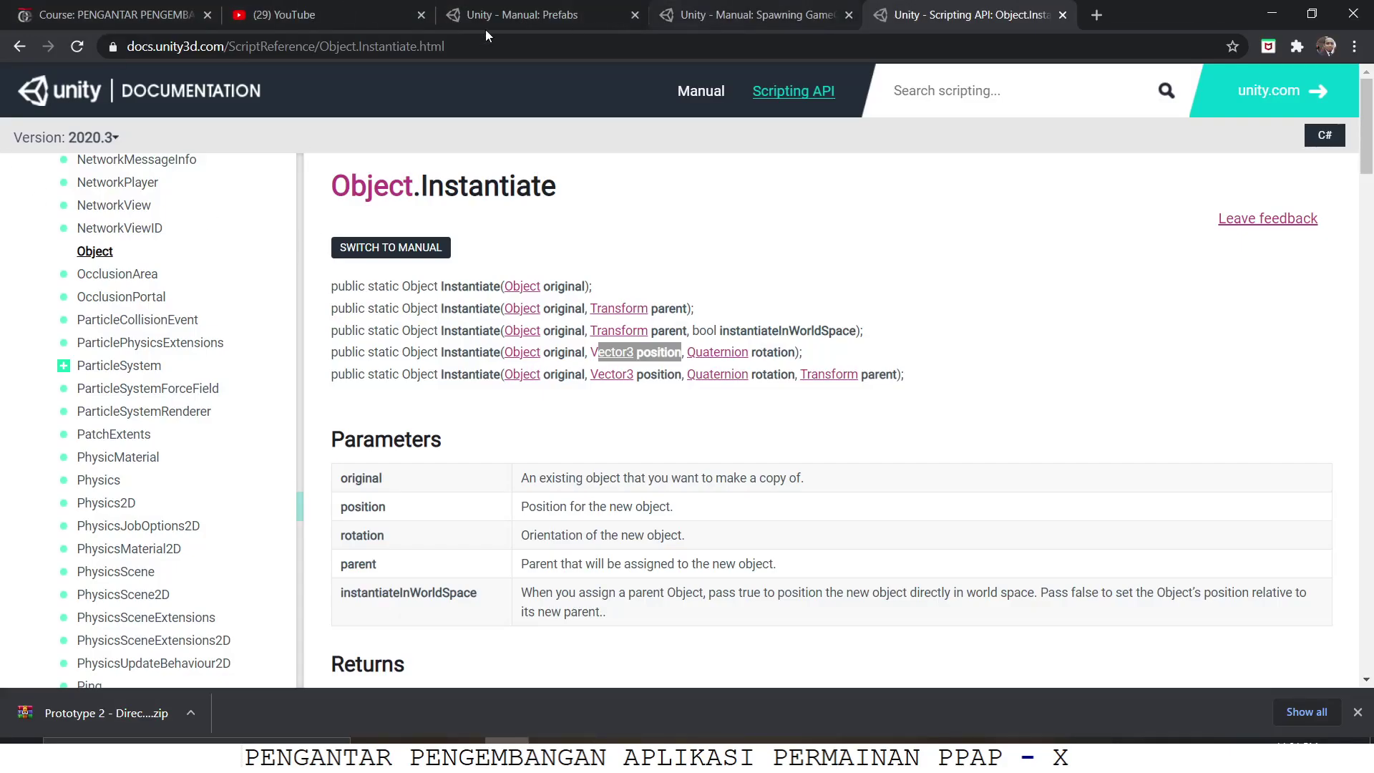
{"action": "mouse_move", "coordinate": [570, 741]}
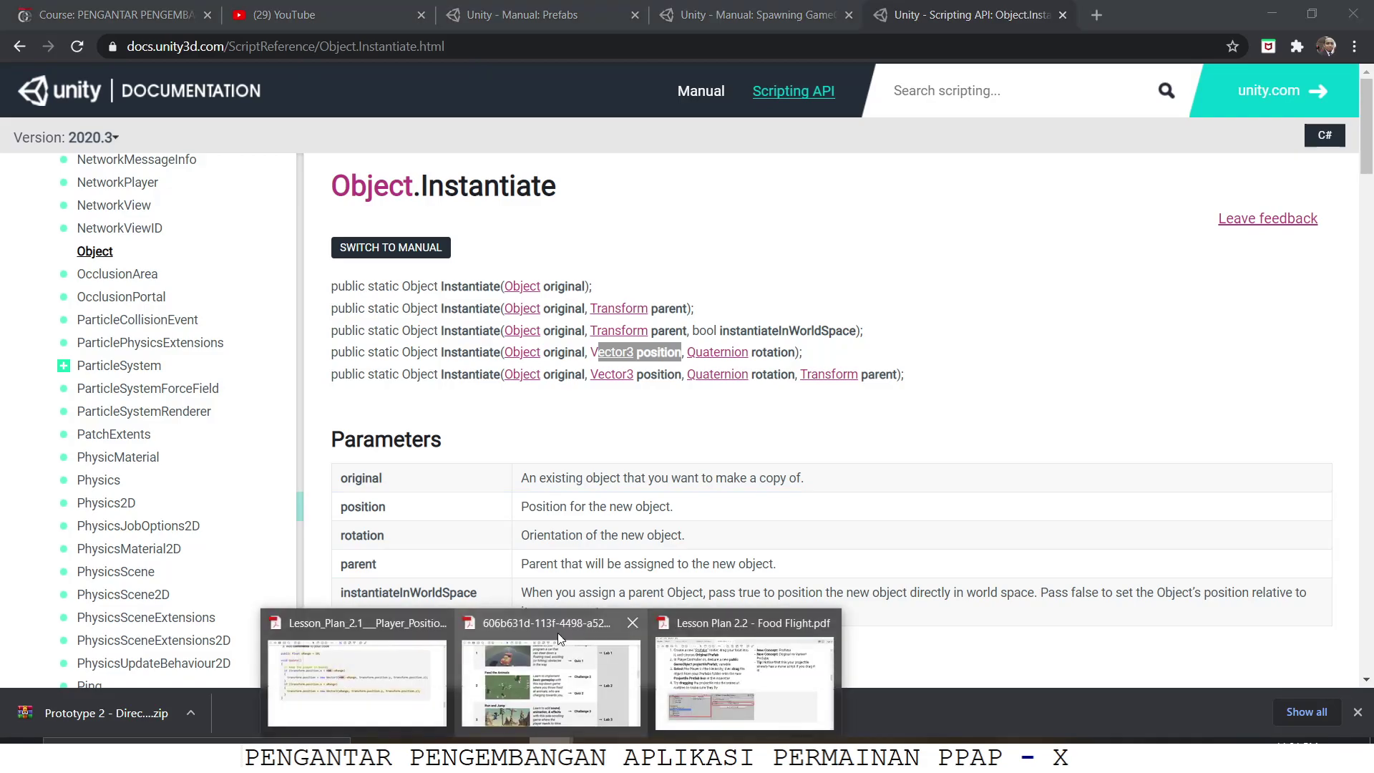
{"action": "left_click", "coordinate": [615, 675]}
{"action": "left_click", "coordinate": [744, 683]}
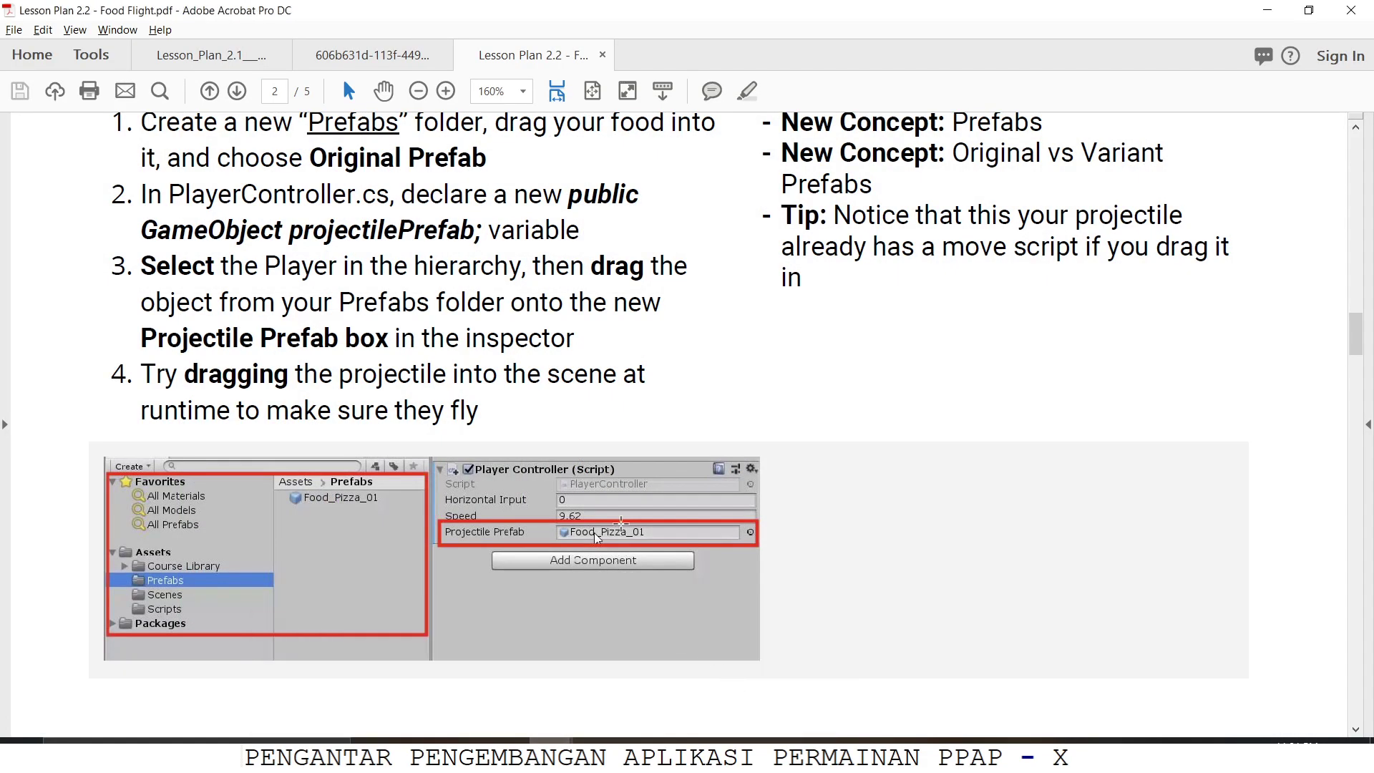
{"action": "scroll", "coordinate": [623, 529], "scroll_direction": "down", "scroll_amount": 4}
{"action": "scroll", "coordinate": [623, 529], "scroll_direction": "down", "scroll_amount": 10}
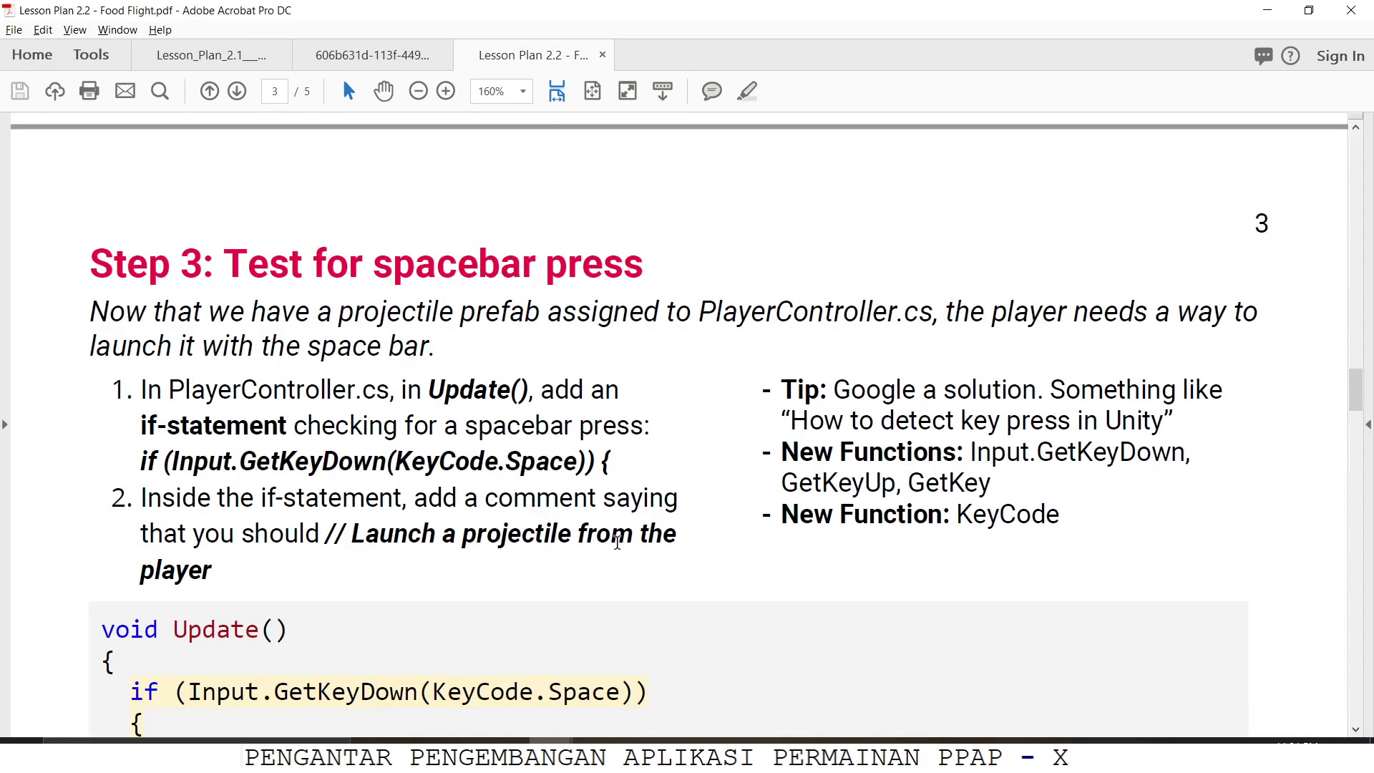
{"action": "scroll", "coordinate": [620, 551], "scroll_direction": "down", "scroll_amount": 5}
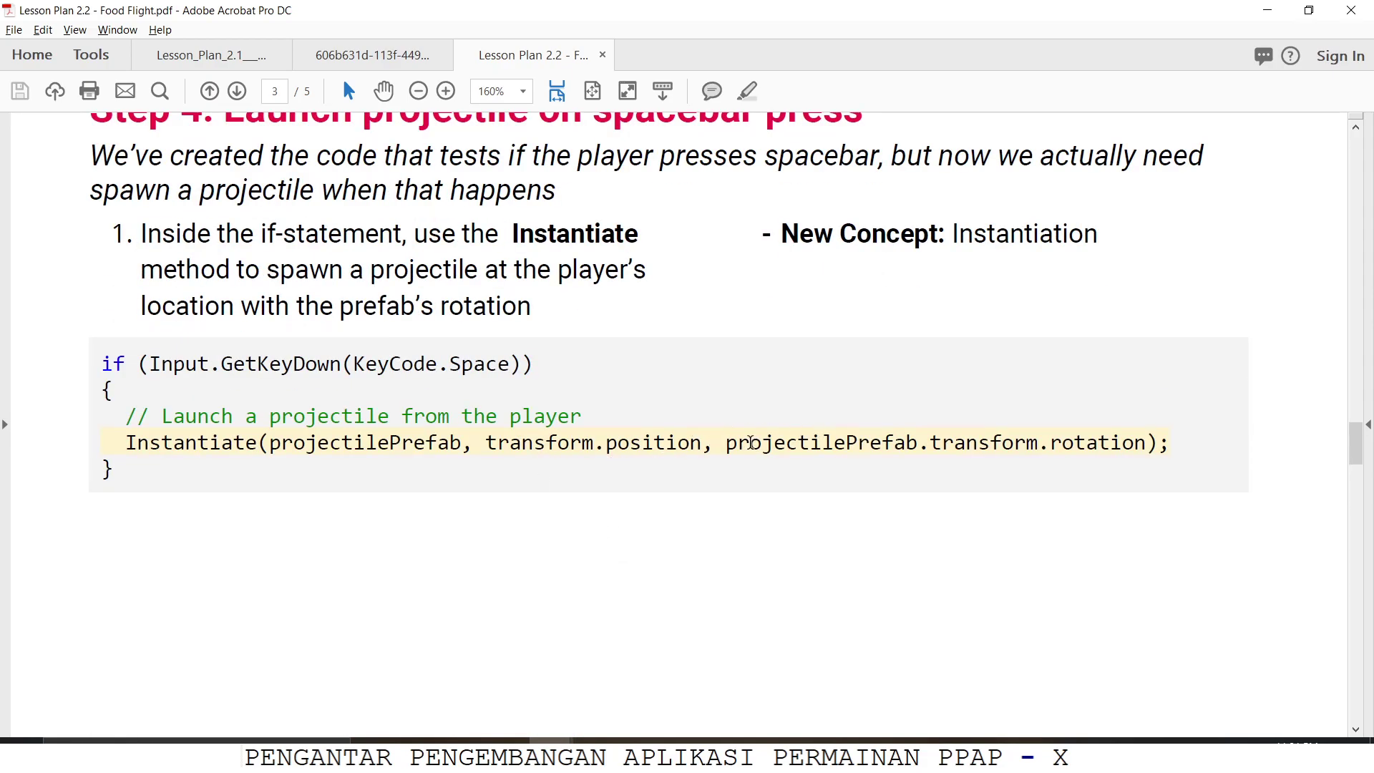
{"action": "left_click_drag", "start_coordinate": [728, 445], "coordinate": [1113, 443]}
Back in Visual Studio, finish the Instantiate statement with projectilePrefab.transform.rotation as the third argument and review its arguments
{"action": "key", "text": "alt+Tab"}
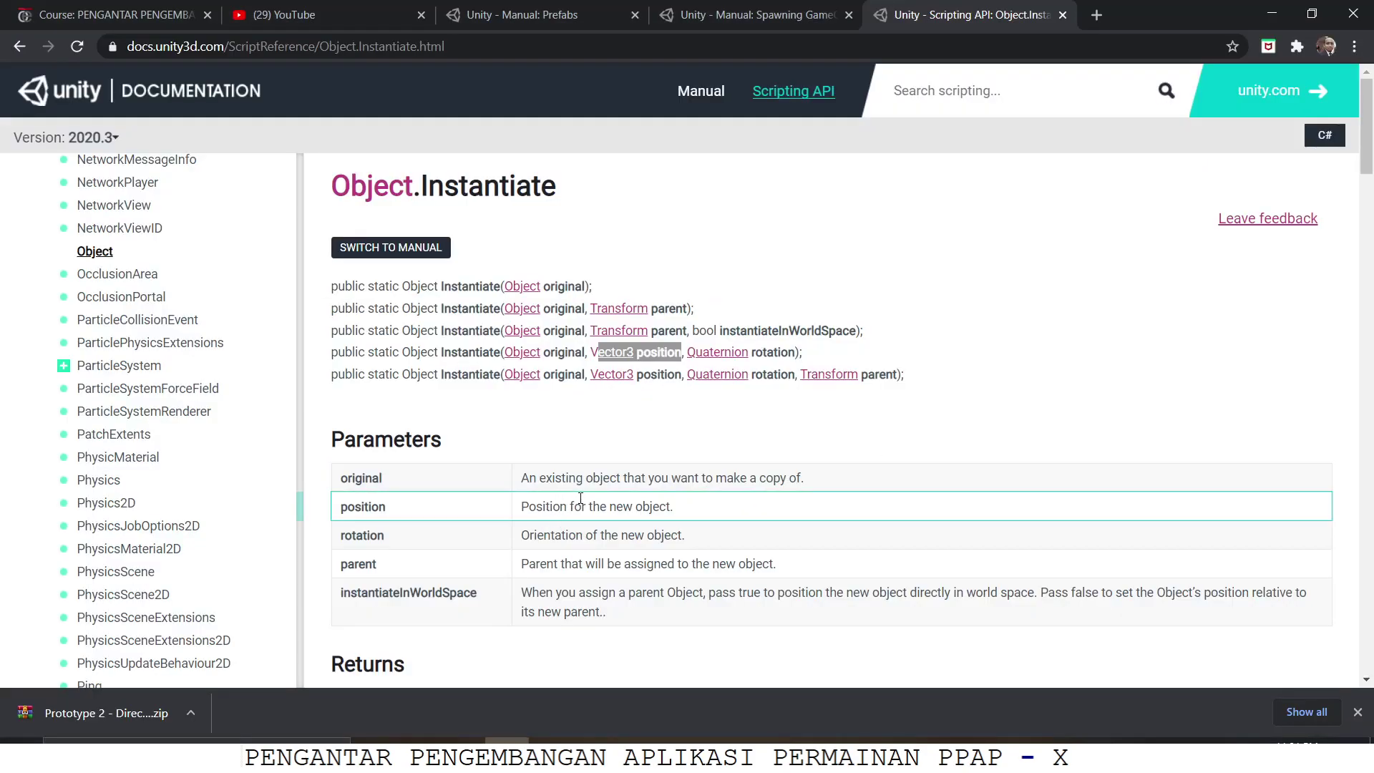
{"action": "key", "text": "alt+Tab"}
{"action": "key", "text": "Tab"}
{"action": "type", "text": "projectilePrefab"}
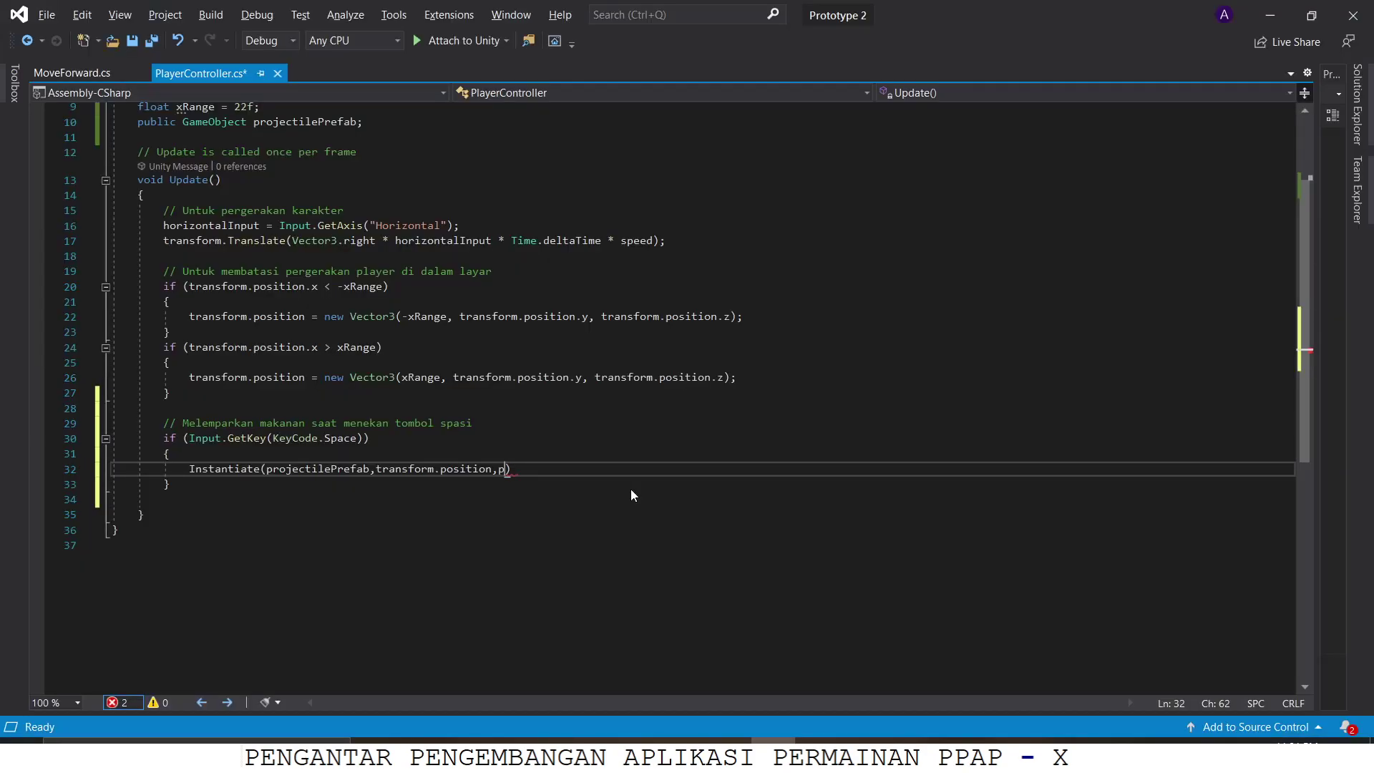
{"action": "type", "text": ".transform.r"}
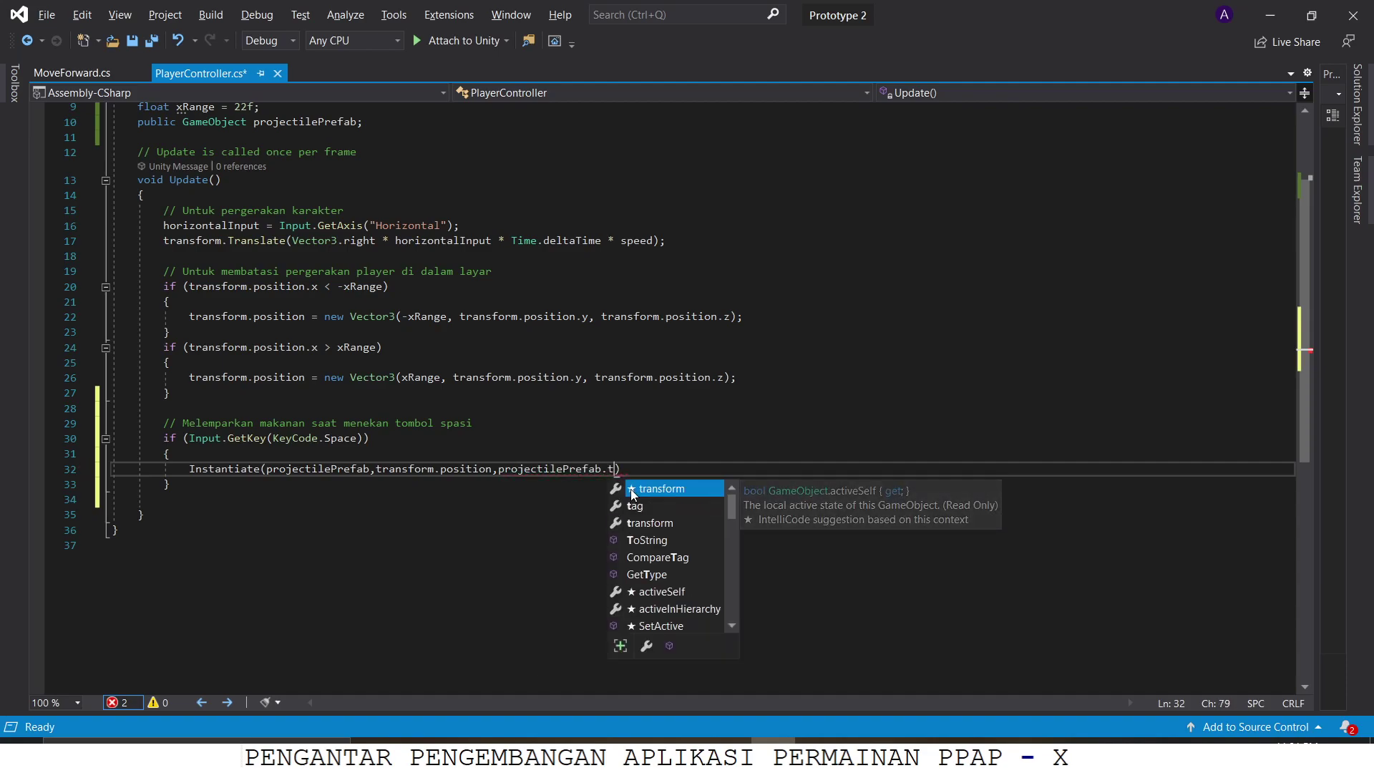
{"action": "key", "text": "Tab"}
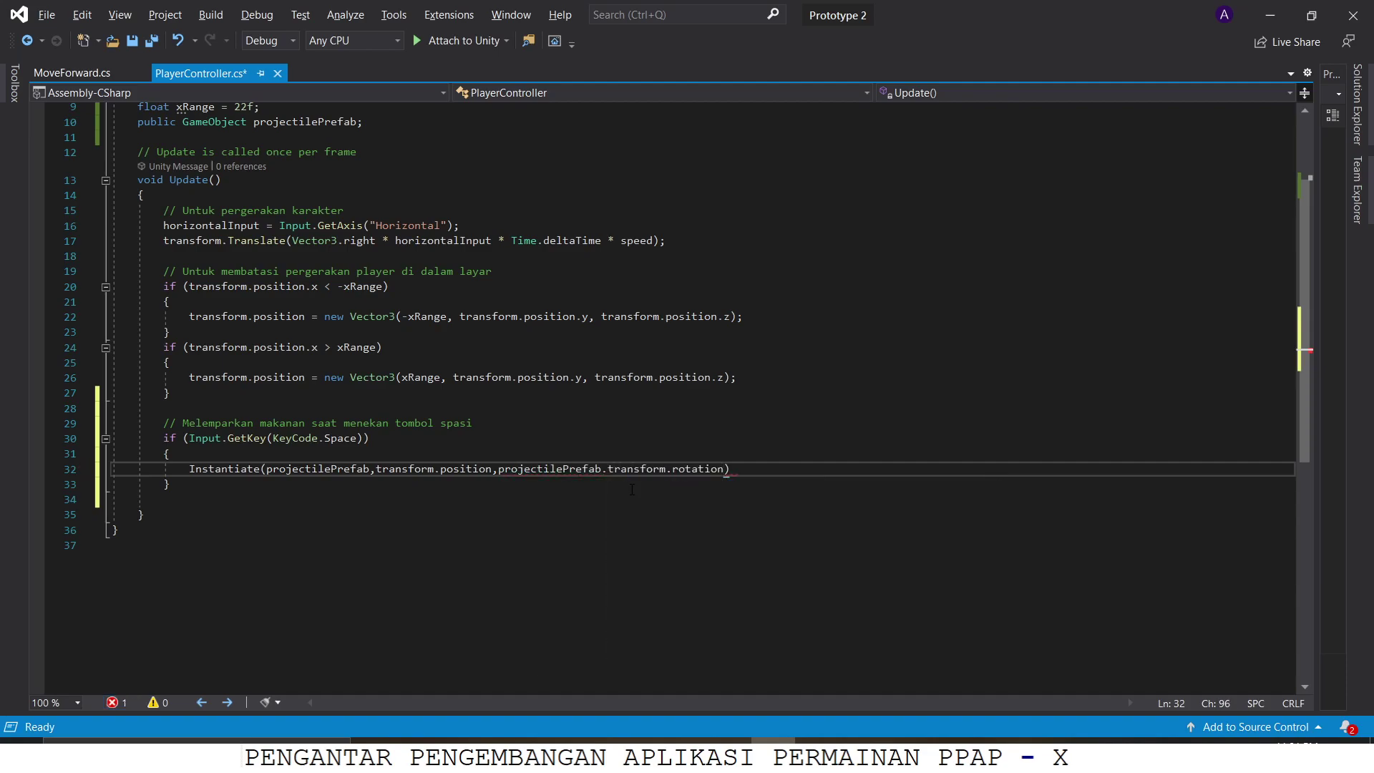
{"action": "type", "text": ");"}
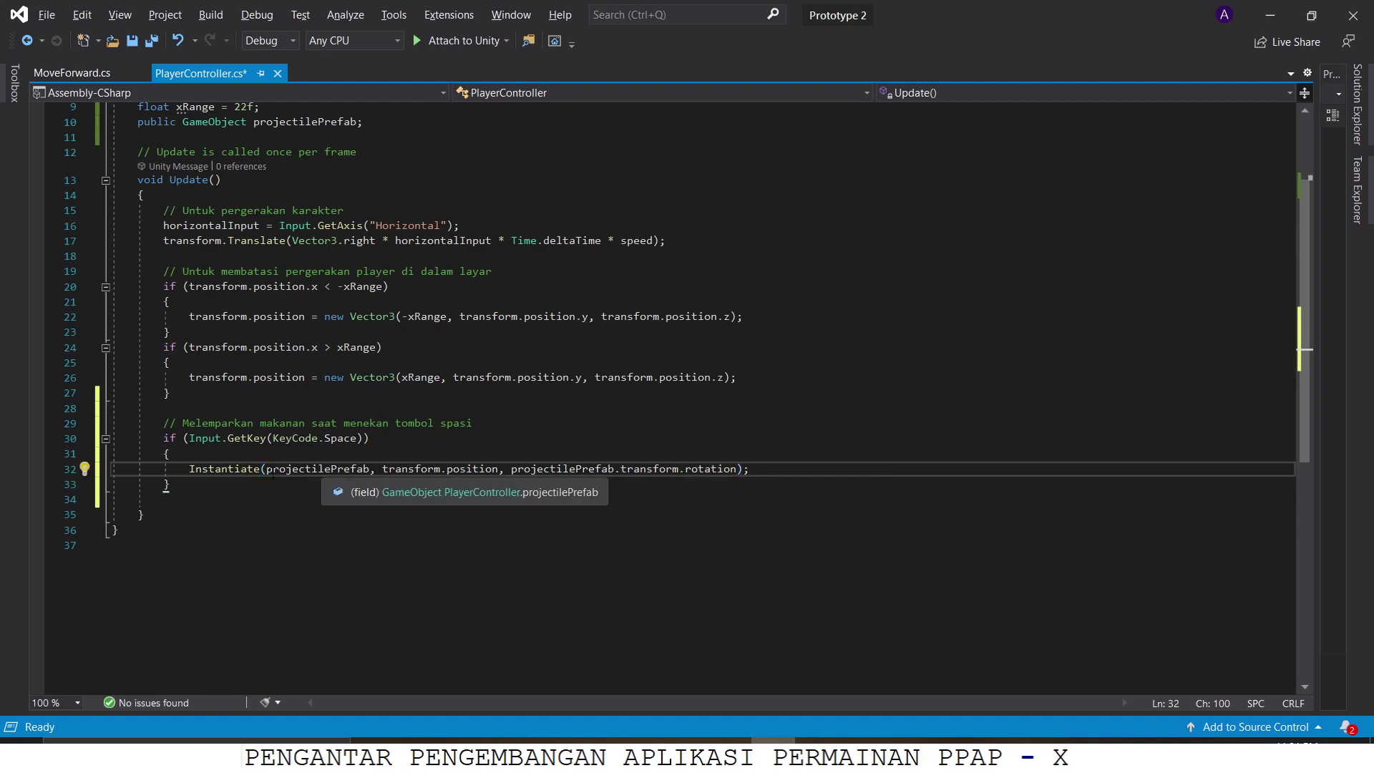
{"action": "left_click_drag", "start_coordinate": [268, 468], "coordinate": [499, 469]}
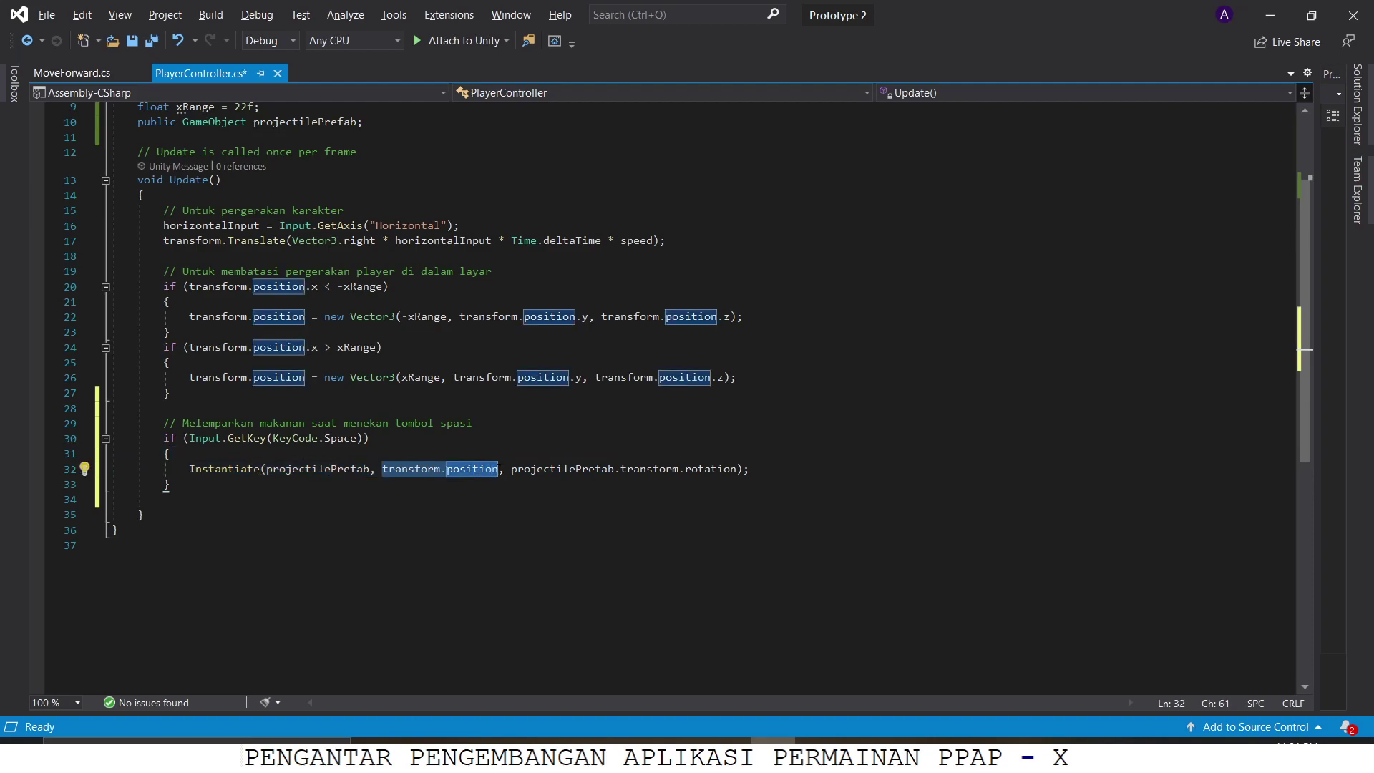
{"action": "left_click_drag", "start_coordinate": [511, 469], "coordinate": [737, 471]}
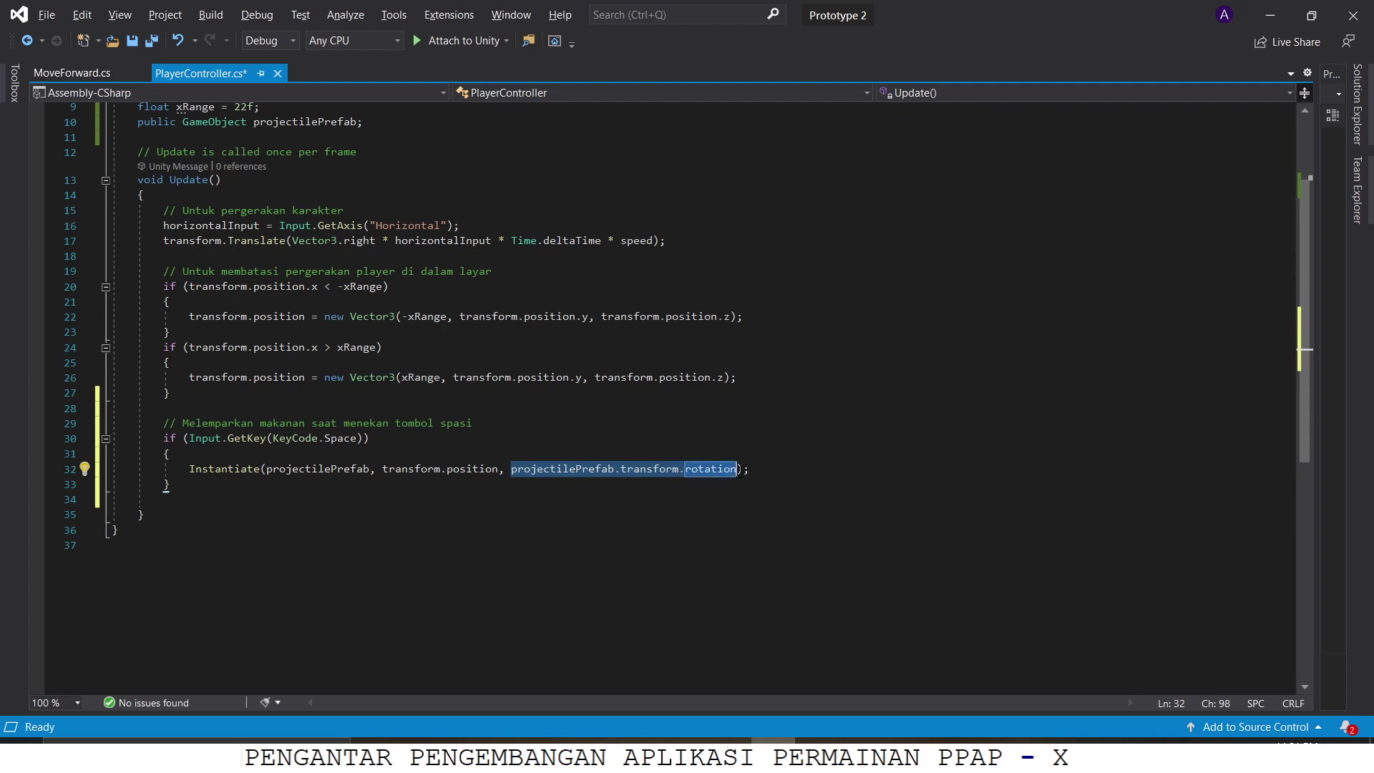
Save PlayerController.cs, switch to Unity and start Play mode to test the sandwich launch
{"action": "double_click", "coordinate": [658, 469]}
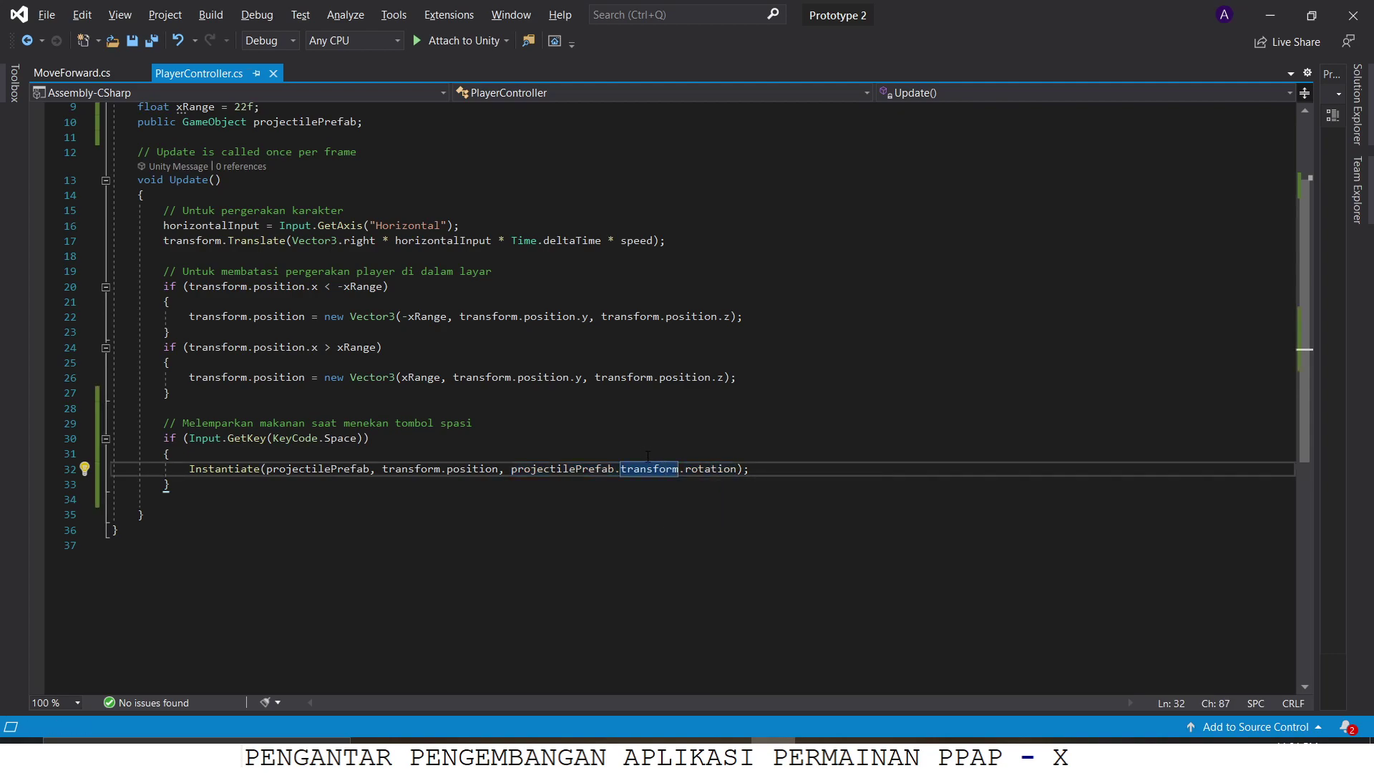
{"action": "key", "text": "alt+Tab"}
{"action": "key", "text": "alt+Tab"}
{"action": "key", "text": "alt+Tab"}
{"action": "key", "text": "alt+Tab"}
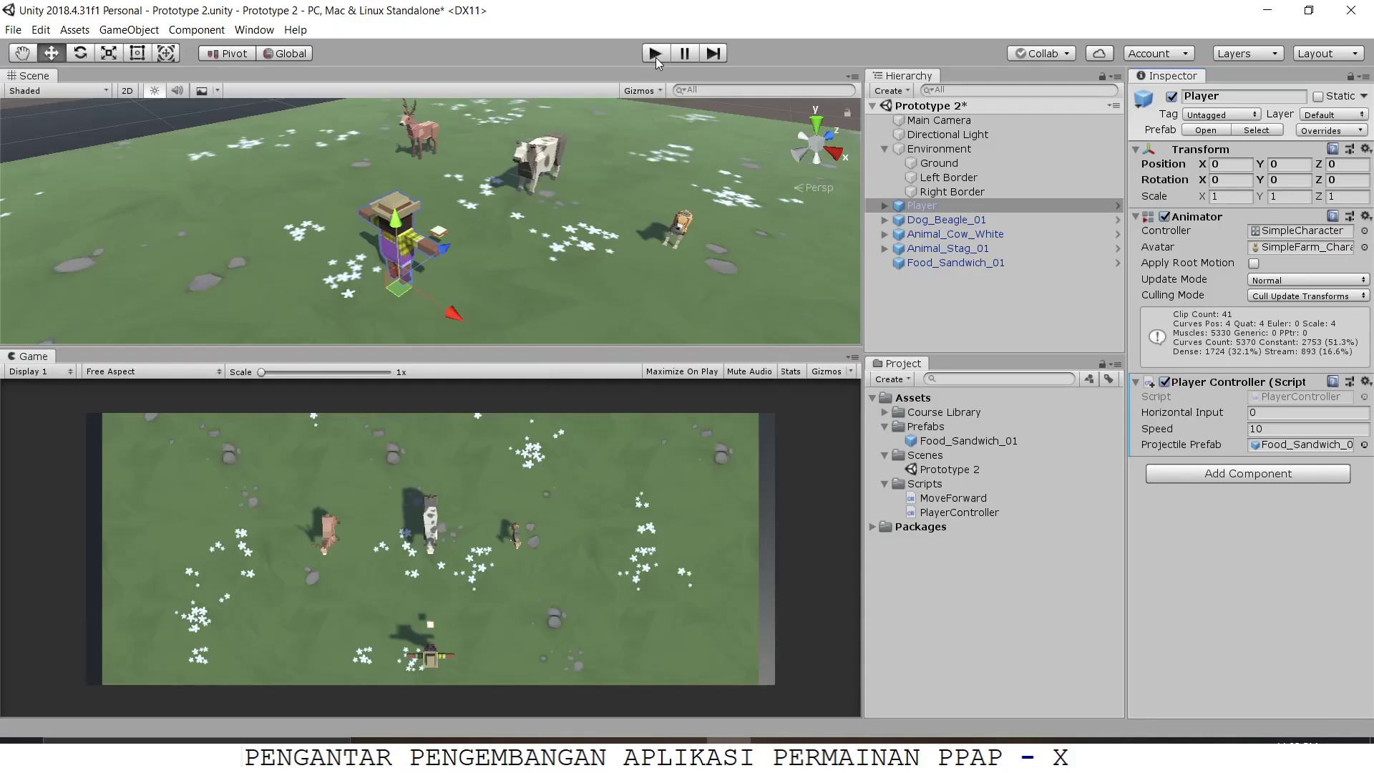
{"action": "scroll", "coordinate": [458, 229], "scroll_direction": "up", "scroll_amount": 3}
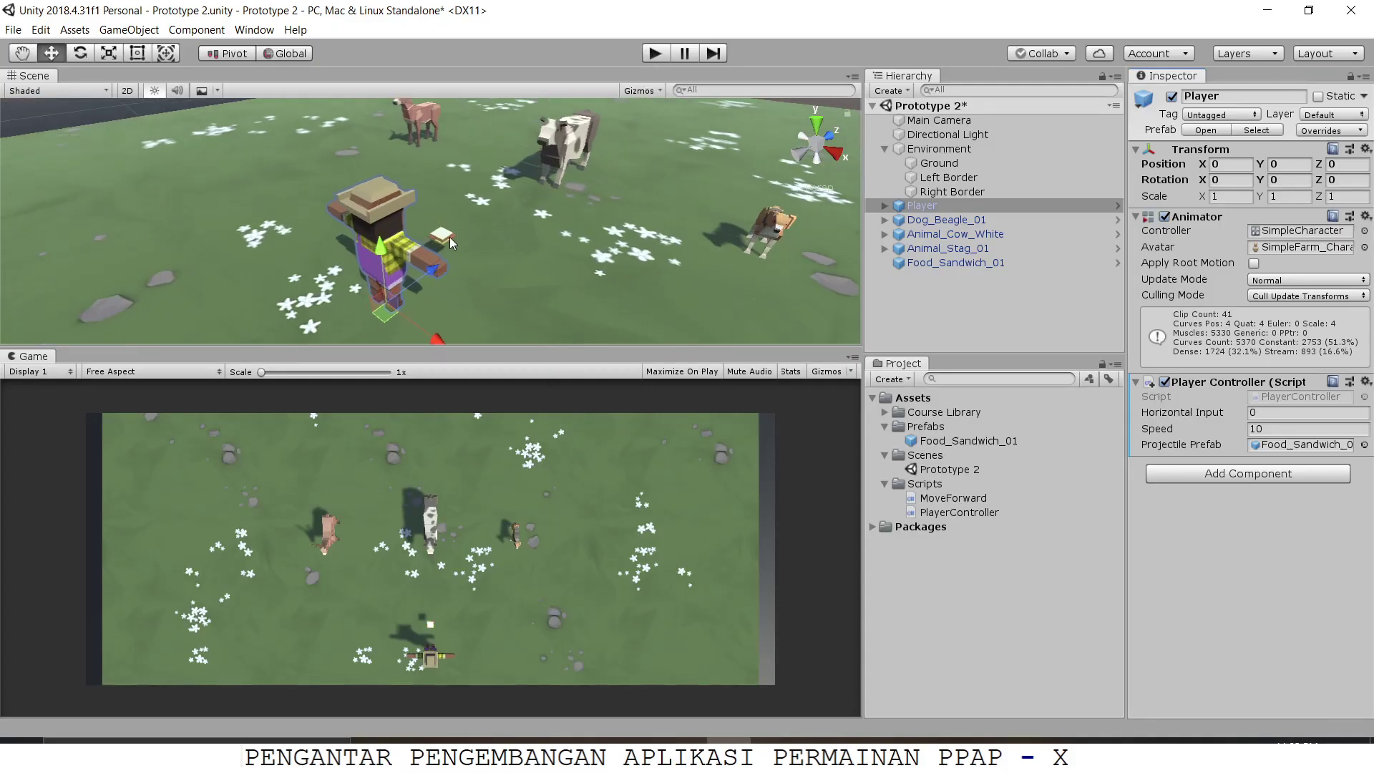
{"action": "scroll", "coordinate": [449, 238], "scroll_direction": "down", "scroll_amount": 4}
{"action": "left_click", "coordinate": [655, 53]}
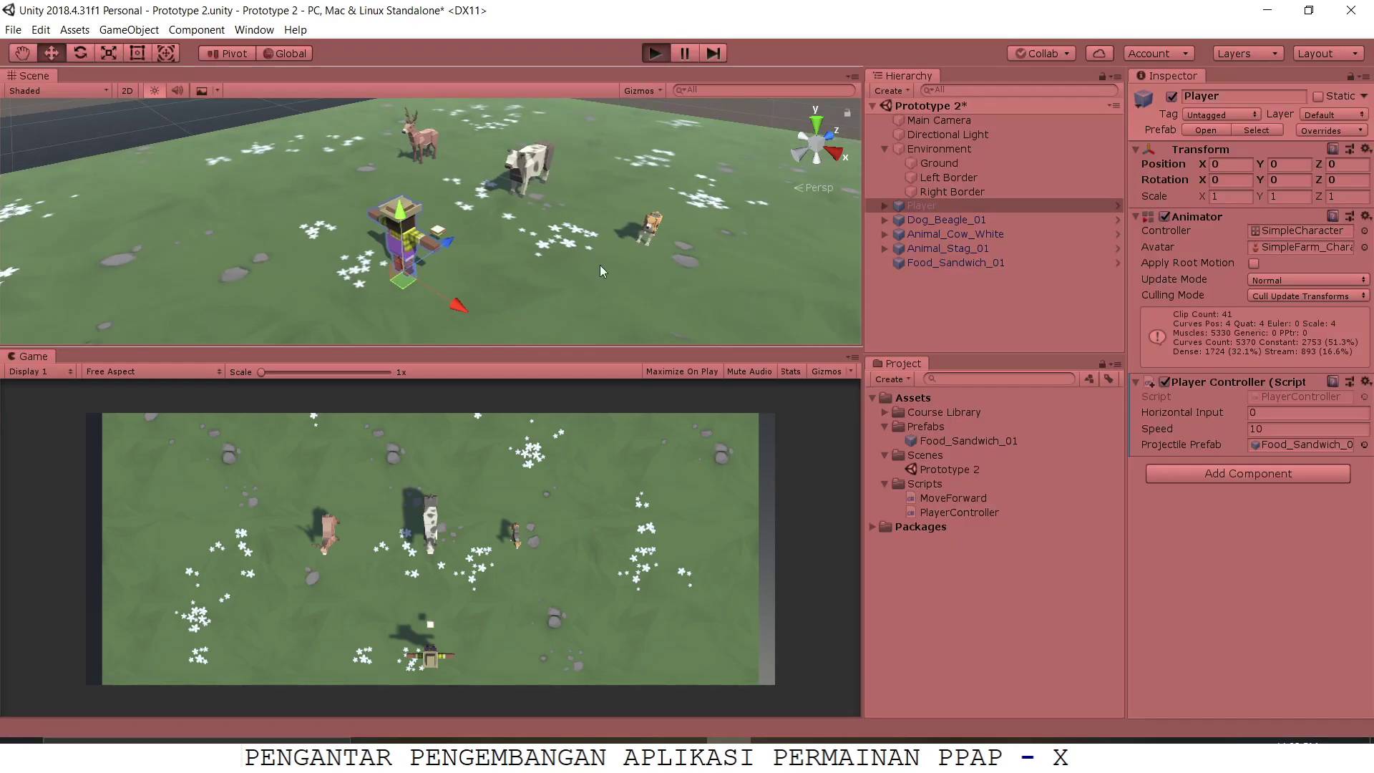
Test launching sandwiches repeatedly while moving the player left and right across the field, and end Play mode
{"action": "key", "text": "Left"}
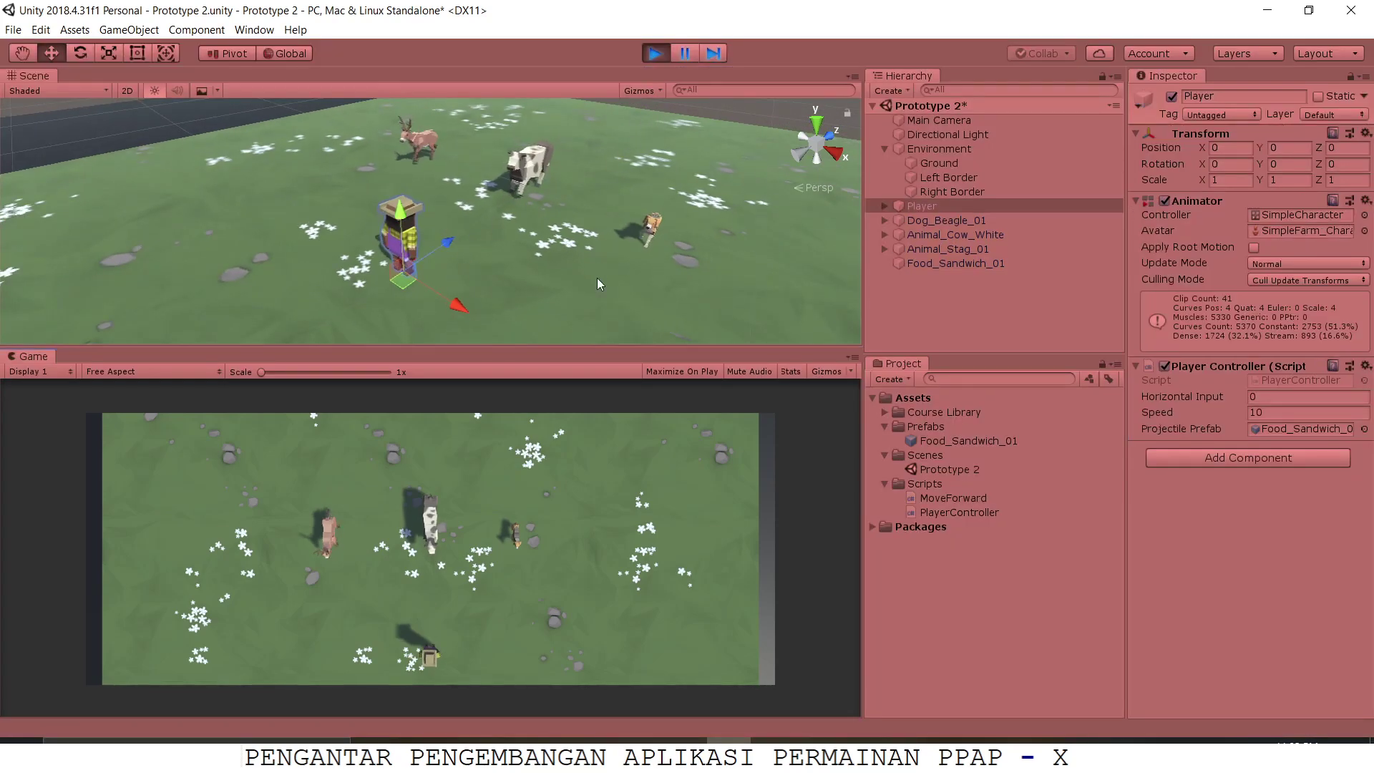
{"action": "key", "text": "Right"}
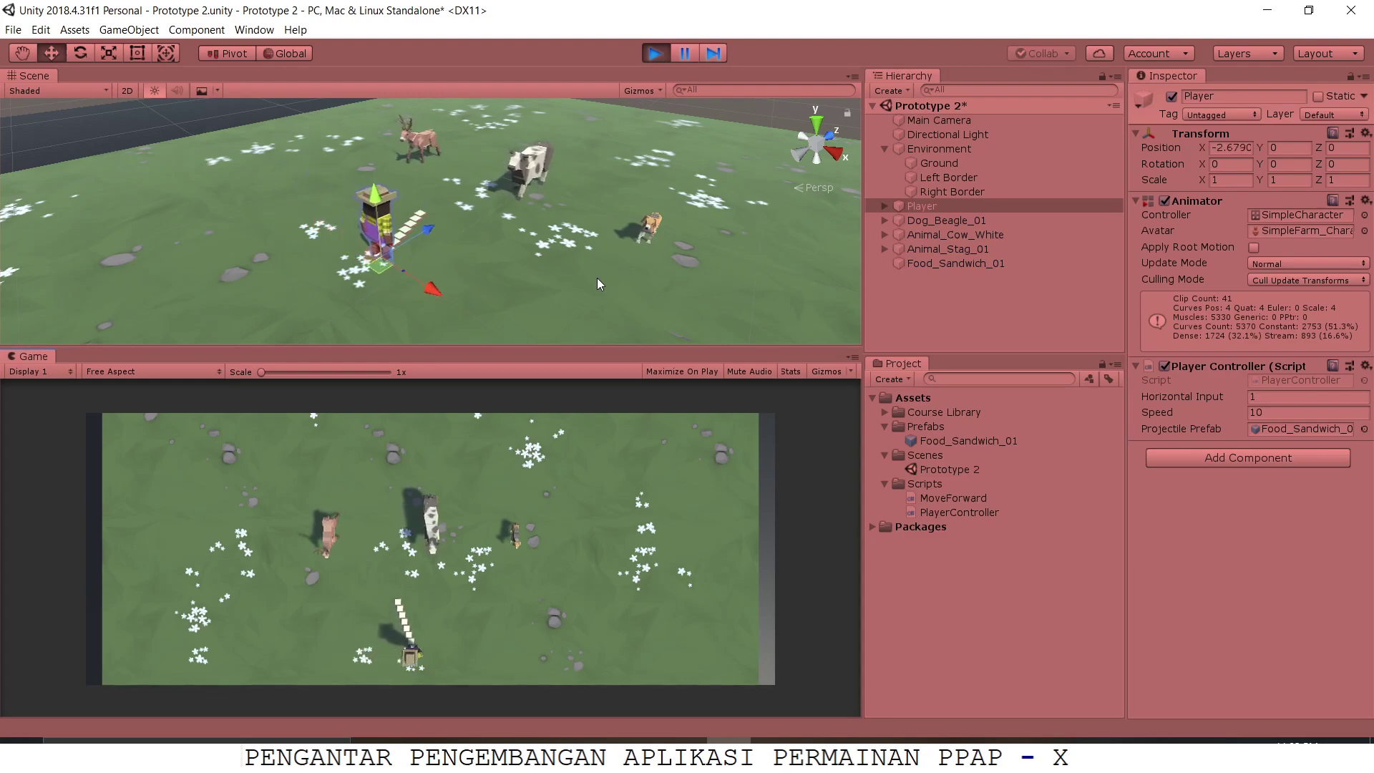
{"action": "key", "text": "space"}
{"action": "key", "text": "space"}
{"action": "key", "text": "space"}
{"action": "key", "text": "space"}
{"action": "key", "text": "space"}
{"action": "key", "text": "space"}
{"action": "key", "text": "Left"}
{"action": "key", "text": "space"}
{"action": "key", "text": "space"}
{"action": "key", "text": "space"}
{"action": "key", "text": "space"}
{"action": "key", "text": "space"}
{"action": "key", "text": "space"}
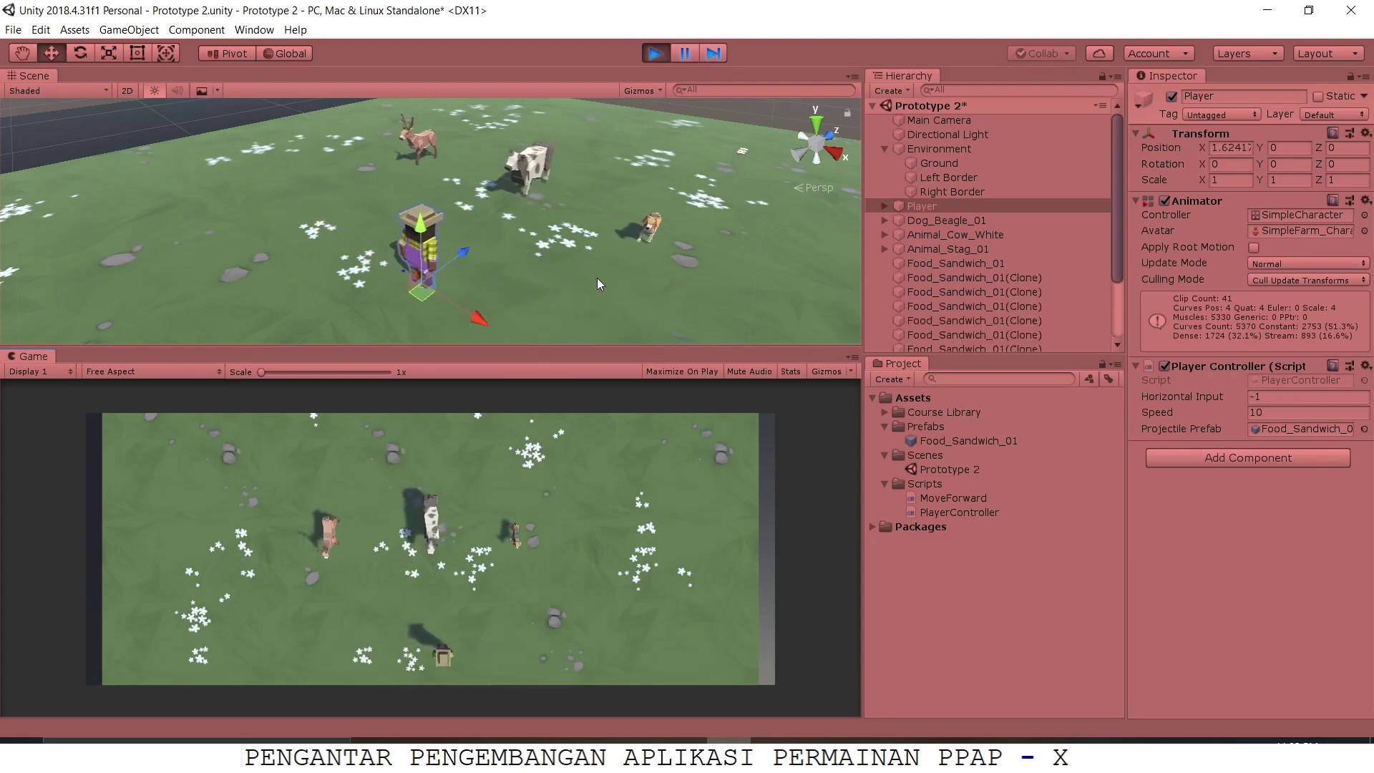
{"action": "key", "text": "Right"}
{"action": "key", "text": "space"}
{"action": "key", "text": "space"}
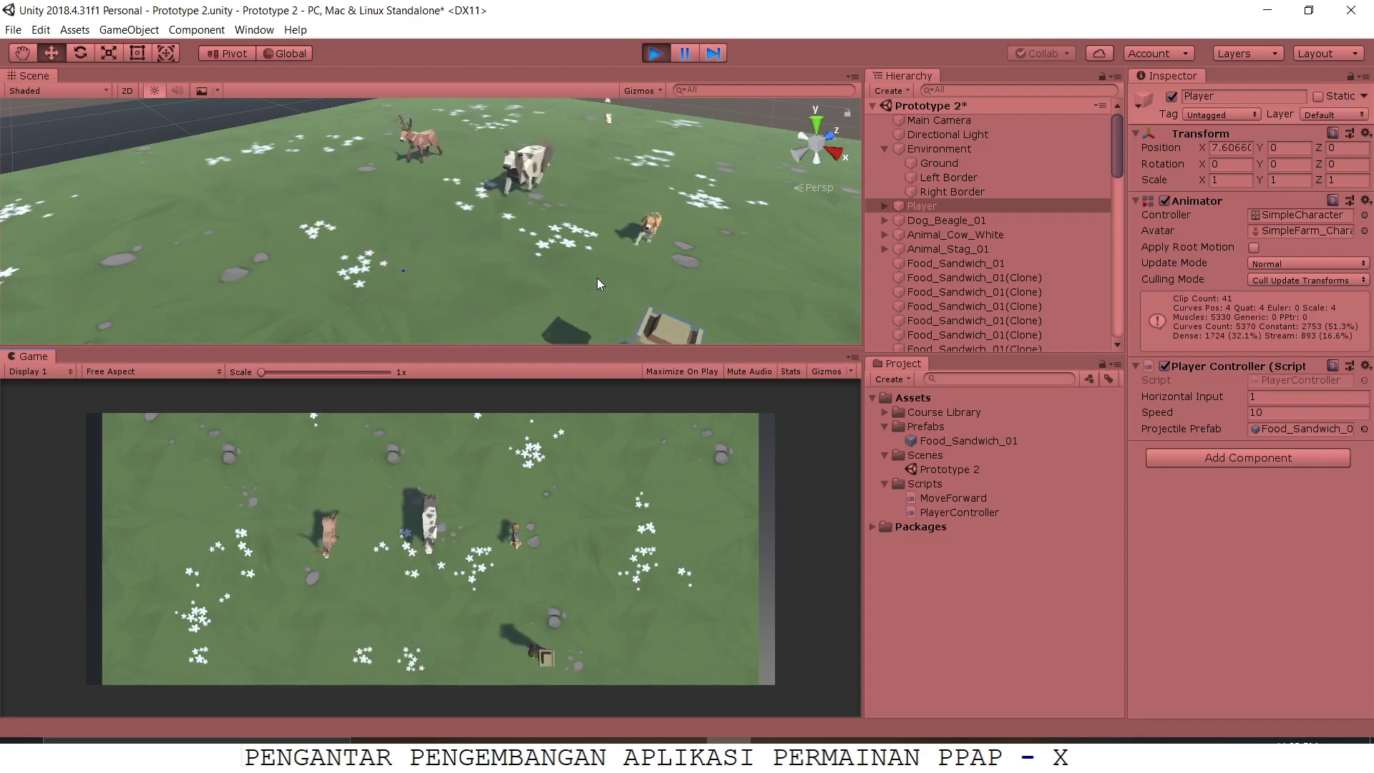
{"action": "key", "text": "Left"}
{"action": "key", "text": "space"}
{"action": "key", "text": "space"}
{"action": "key", "text": "space"}
{"action": "key", "text": "space"}
{"action": "key", "text": "space"}
{"action": "key", "text": "space"}
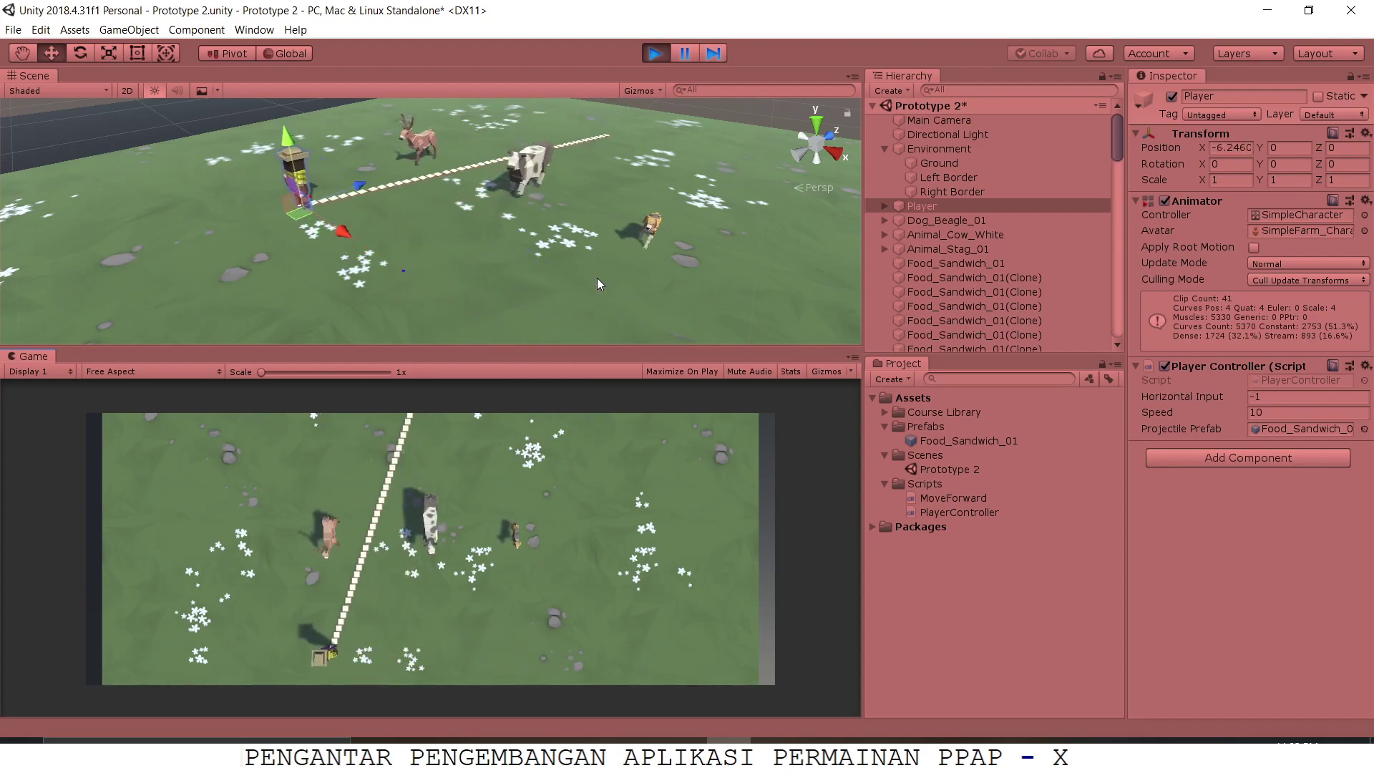
{"action": "key", "text": "Right"}
{"action": "key", "text": "space"}
{"action": "key", "text": "space"}
{"action": "key", "text": "space"}
{"action": "key", "text": "space"}
{"action": "key", "text": "space"}
{"action": "key", "text": "space"}
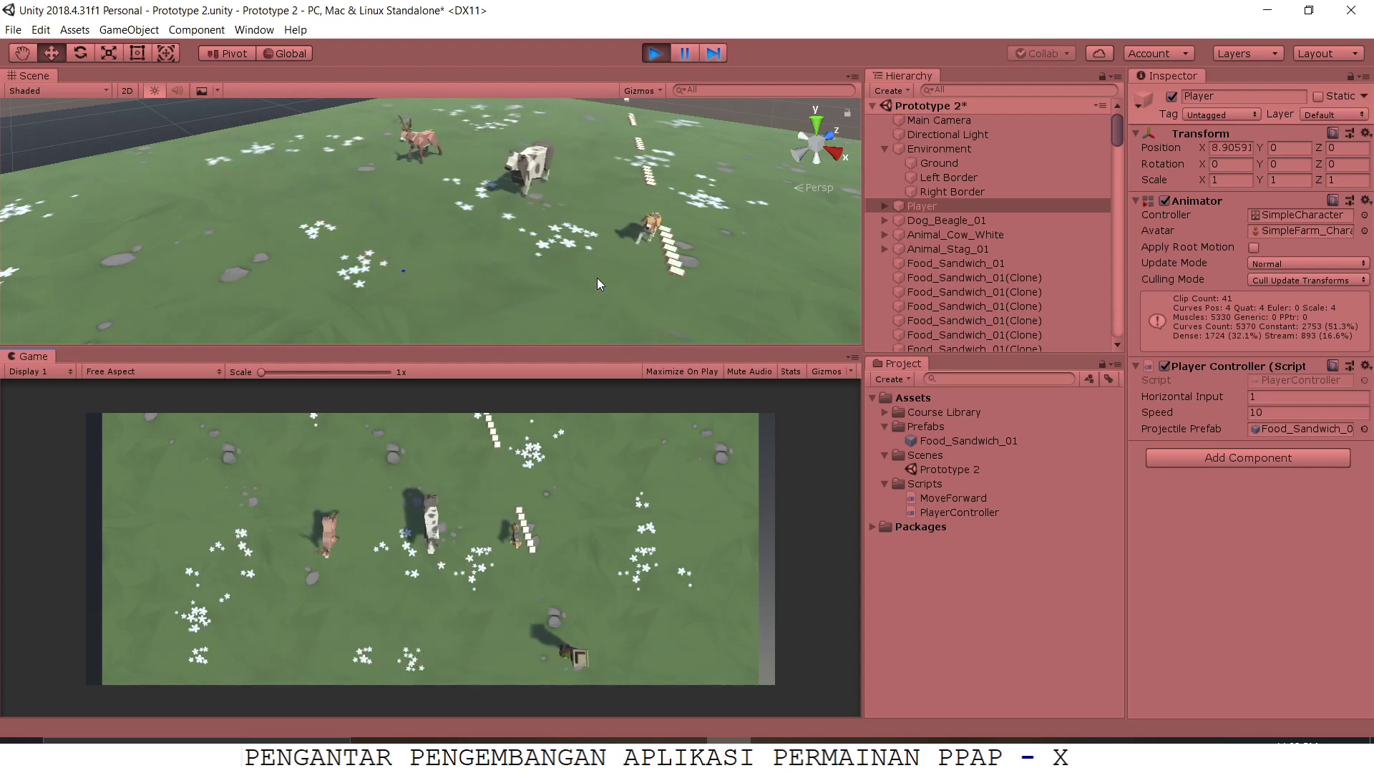
{"action": "key", "text": "space"}
{"action": "key", "text": "Left"}
{"action": "key", "text": "space"}
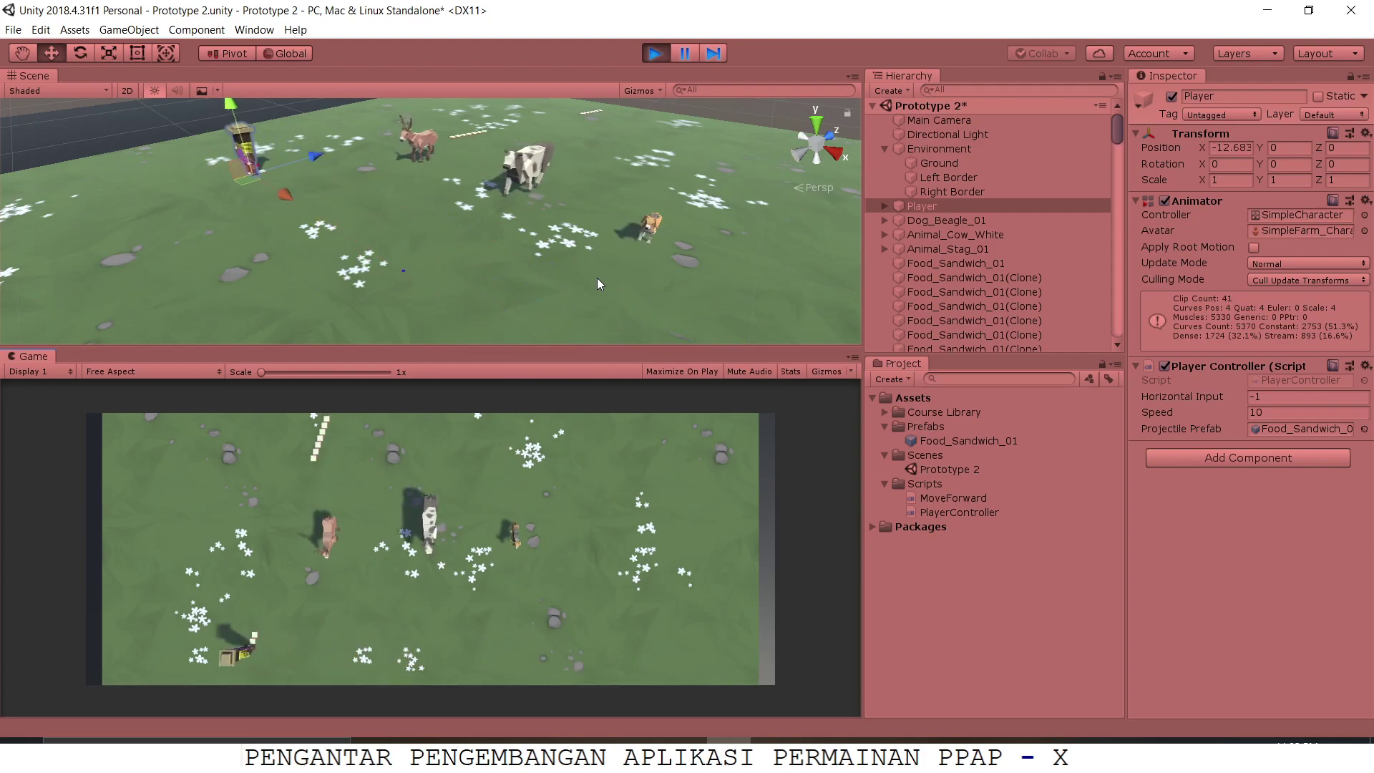
{"action": "key", "text": "Right"}
{"action": "key", "text": "space"}
{"action": "key", "text": "space"}
{"action": "key", "text": "space"}
{"action": "key", "text": "space"}
{"action": "key", "text": "space"}
{"action": "key", "text": "Left"}
{"action": "key", "text": "space"}
{"action": "key", "text": "space"}
{"action": "key", "text": "space"}
{"action": "key", "text": "space"}
{"action": "key", "text": "space"}
{"action": "key", "text": "space"}
{"action": "key", "text": "Right"}
{"action": "key", "text": "space"}
{"action": "key", "text": "space"}
{"action": "key", "text": "space"}
{"action": "key", "text": "space"}
{"action": "key", "text": "space"}
{"action": "key", "text": "space"}
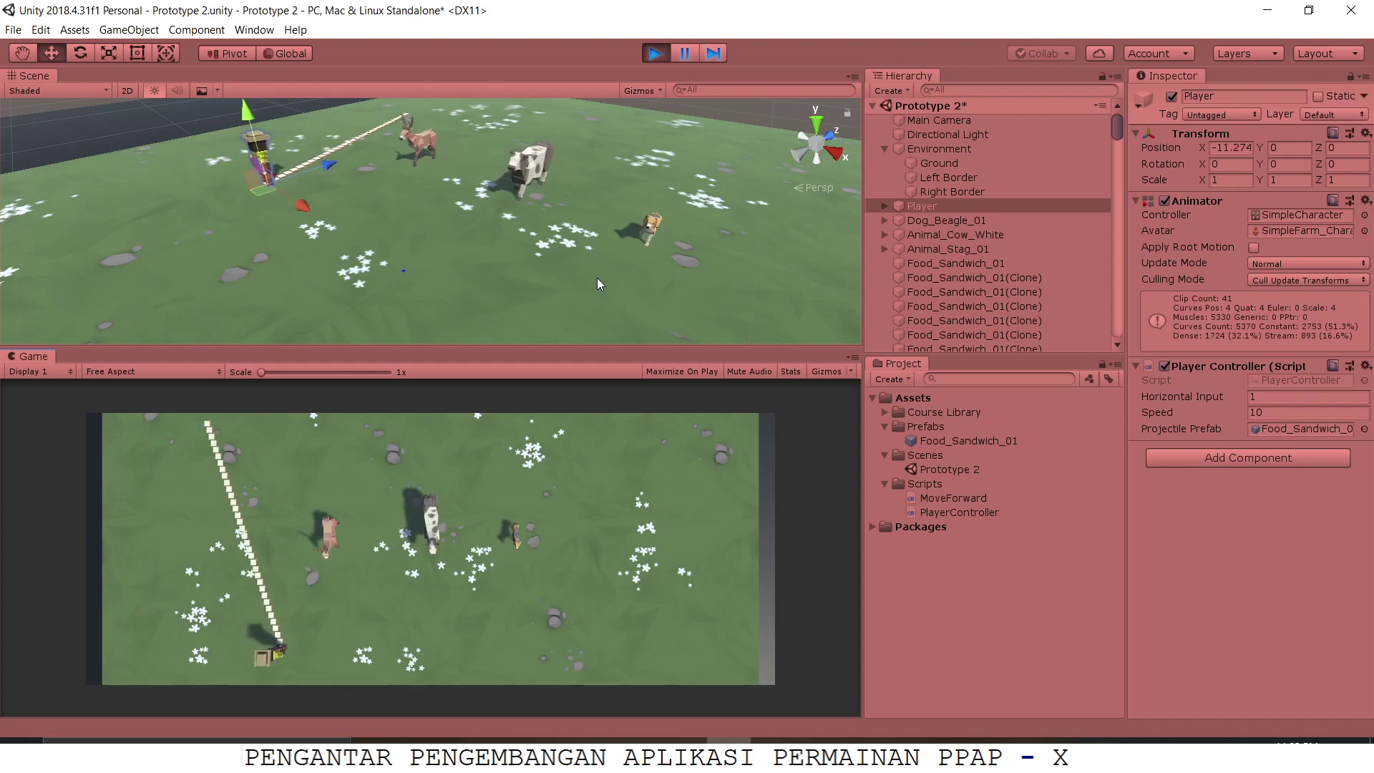
{"action": "key", "text": "space"}
{"action": "key", "text": "space"}
{"action": "key", "text": "space"}
{"action": "key", "text": "space"}
{"action": "key", "text": "space"}
{"action": "key", "text": "space"}
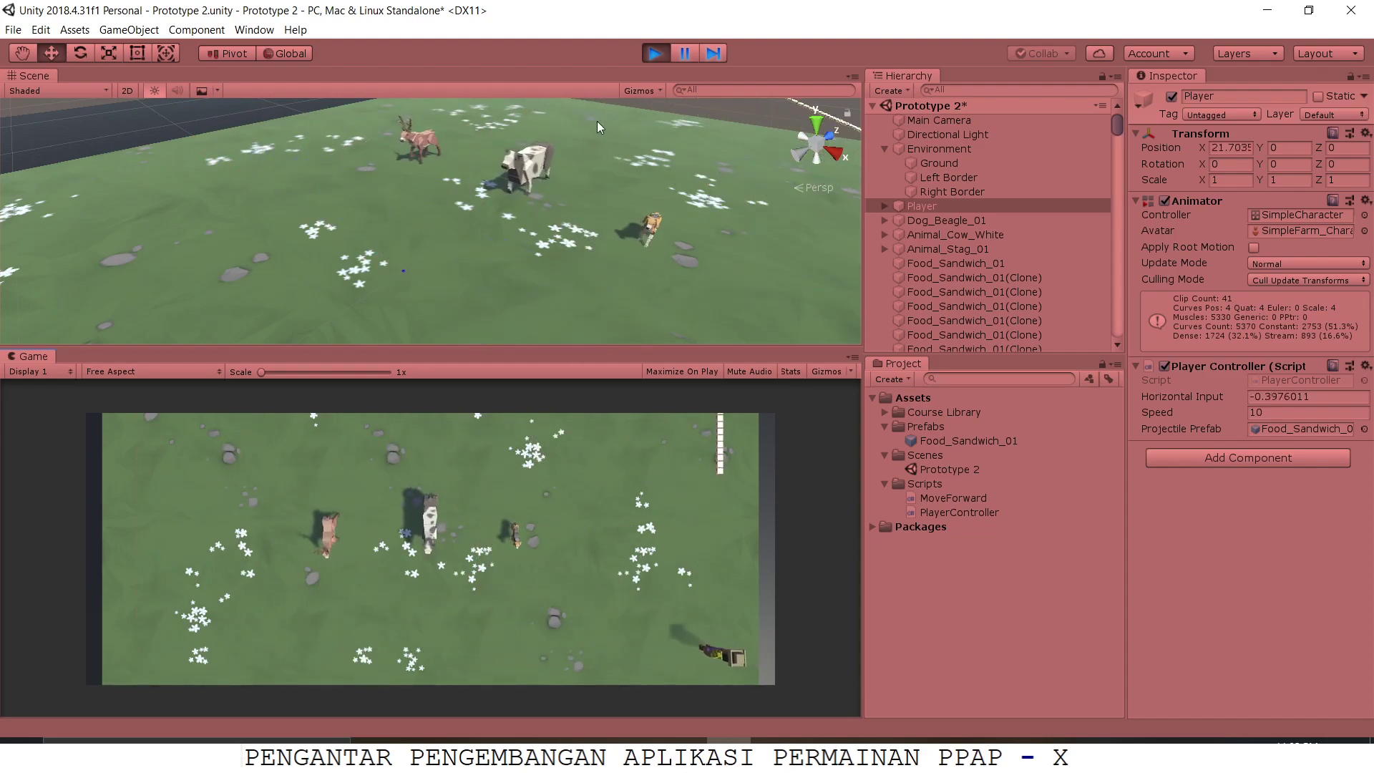
{"action": "left_click", "coordinate": [655, 53]}
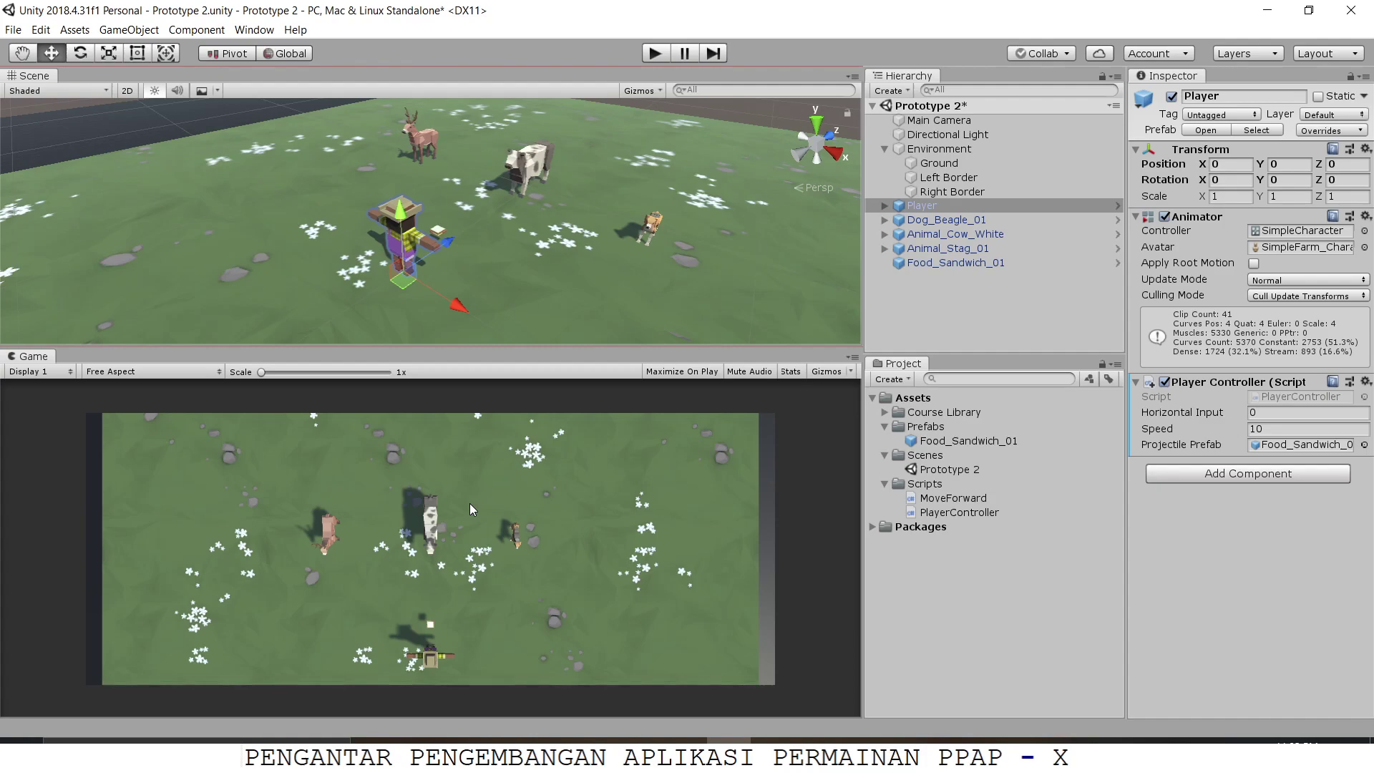
Run the game again, launch more sandwiches while moving sideways, examine the Food_Sandwich_01 clones in the Hierarchy, and stop the game
{"action": "left_click", "coordinate": [655, 53]}
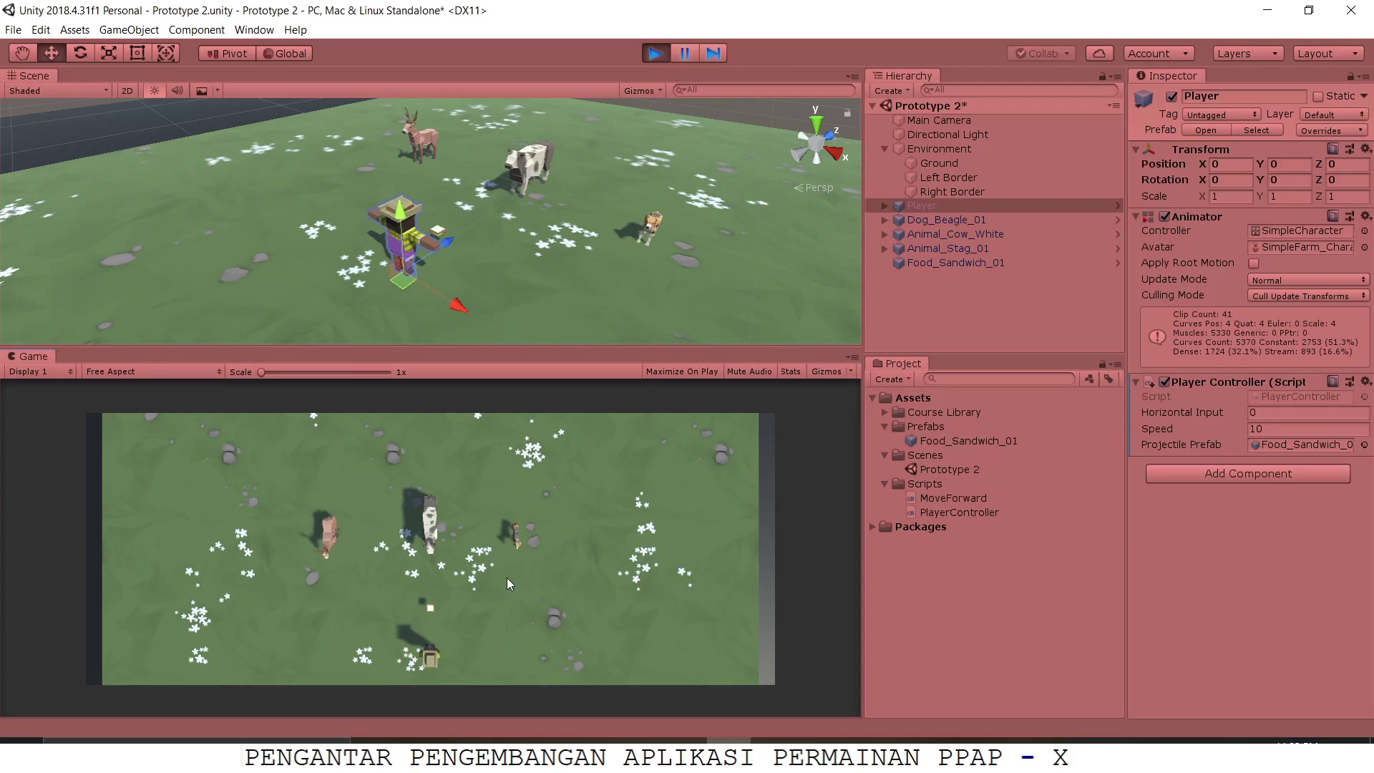
{"action": "key", "text": "Left"}
{"action": "key", "text": "space"}
{"action": "key", "text": "space"}
{"action": "key", "text": "space"}
{"action": "key", "text": "space"}
{"action": "key", "text": "space"}
{"action": "key", "text": "space"}
{"action": "scroll", "coordinate": [1023, 251], "scroll_direction": "down", "scroll_amount": 1}
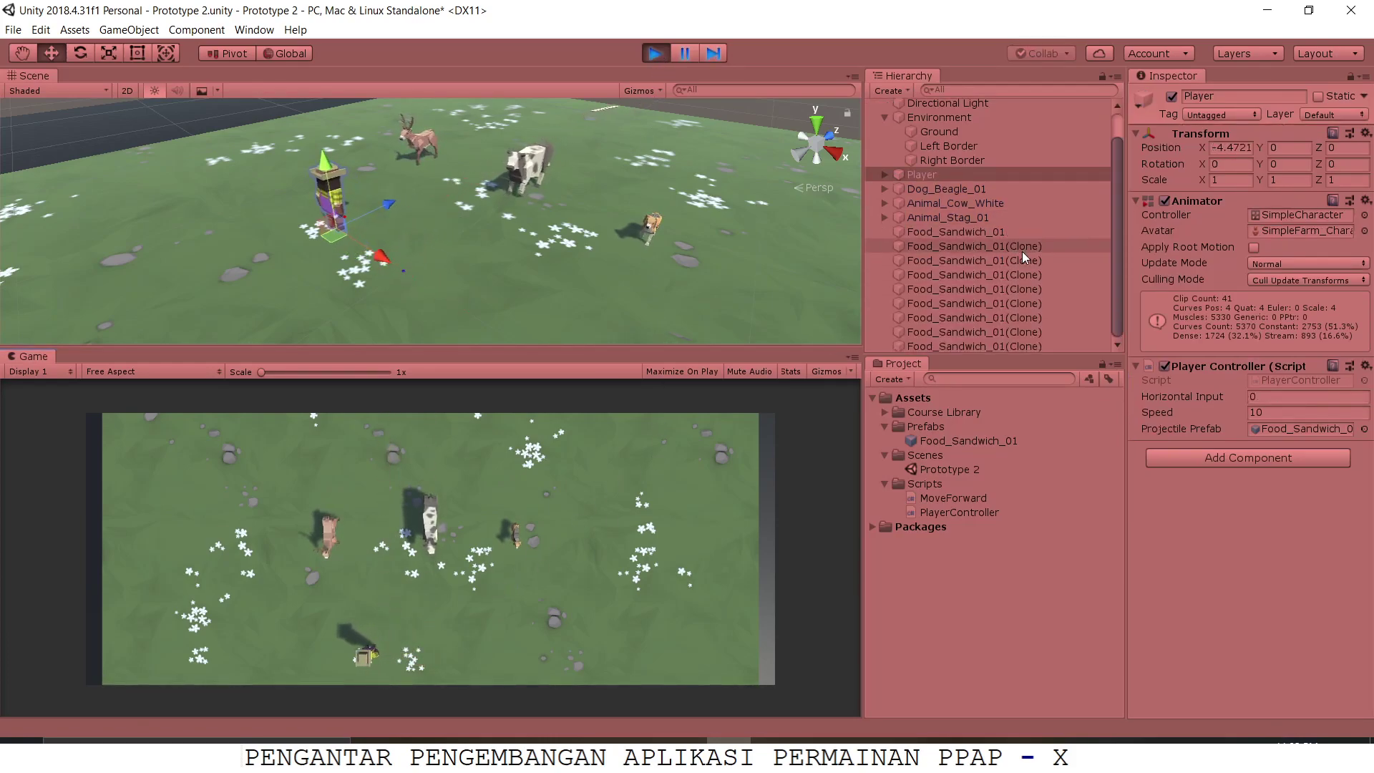
{"action": "key", "text": "Right"}
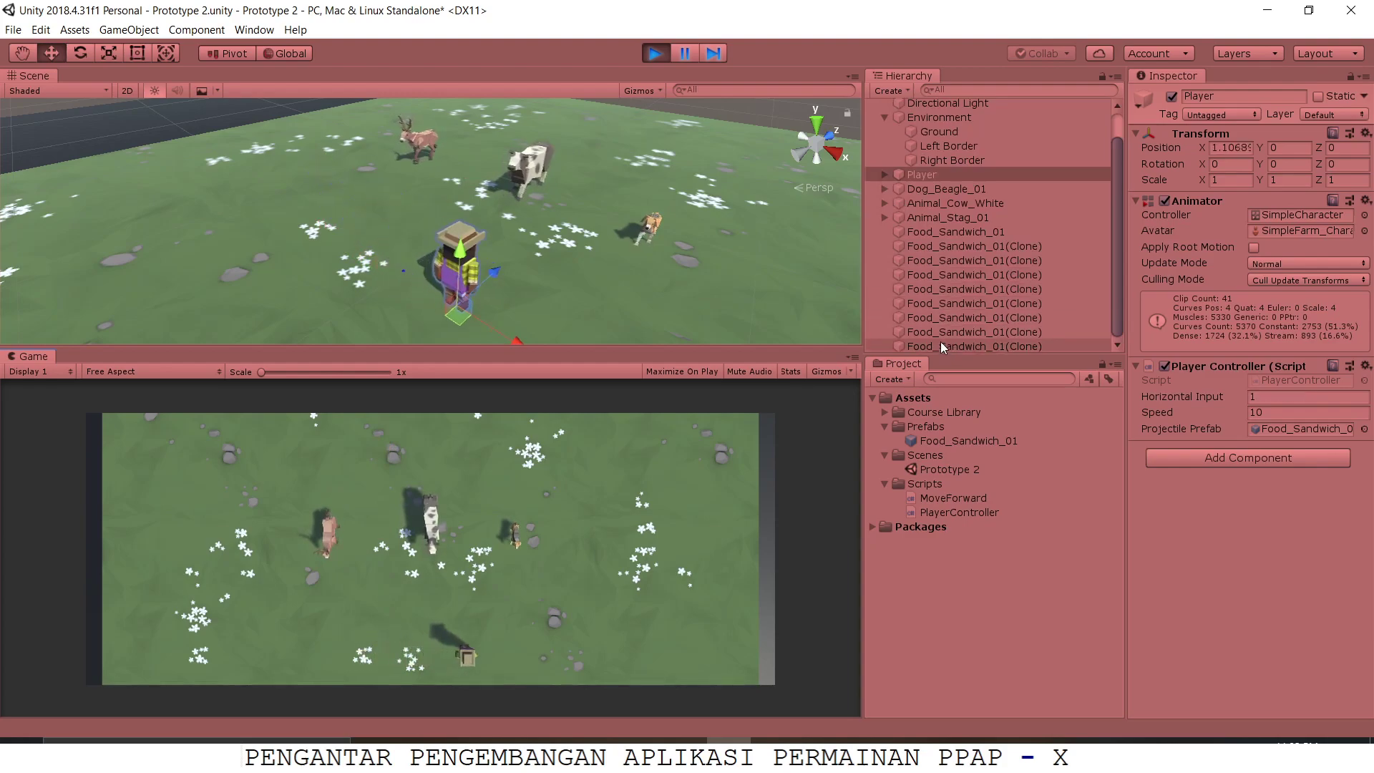
{"action": "key", "text": "Left"}
{"action": "key", "text": "space"}
{"action": "key", "text": "space"}
{"action": "key", "text": "space"}
{"action": "key", "text": "space"}
{"action": "key", "text": "space"}
{"action": "key", "text": "space"}
{"action": "scroll", "coordinate": [1068, 296], "scroll_direction": "down", "scroll_amount": 5}
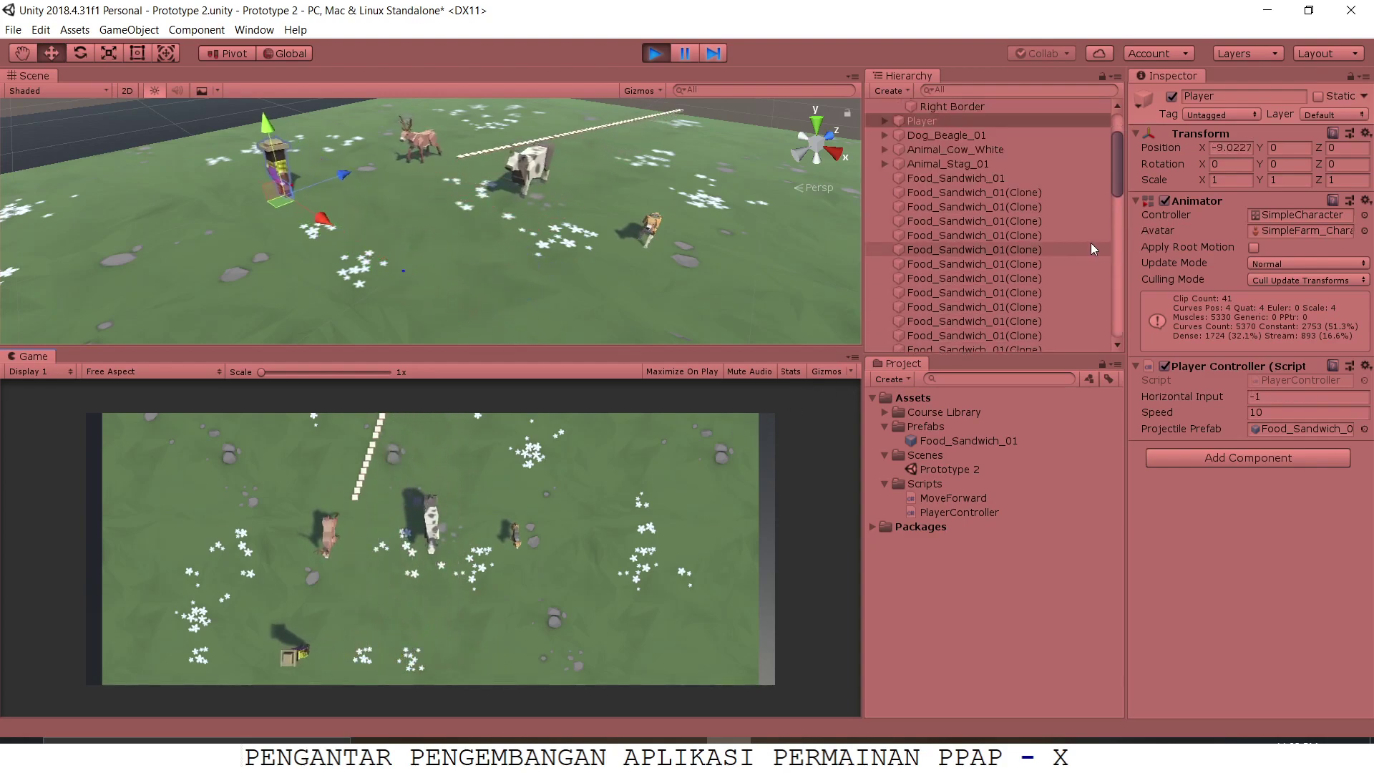
{"action": "key", "text": "Right"}
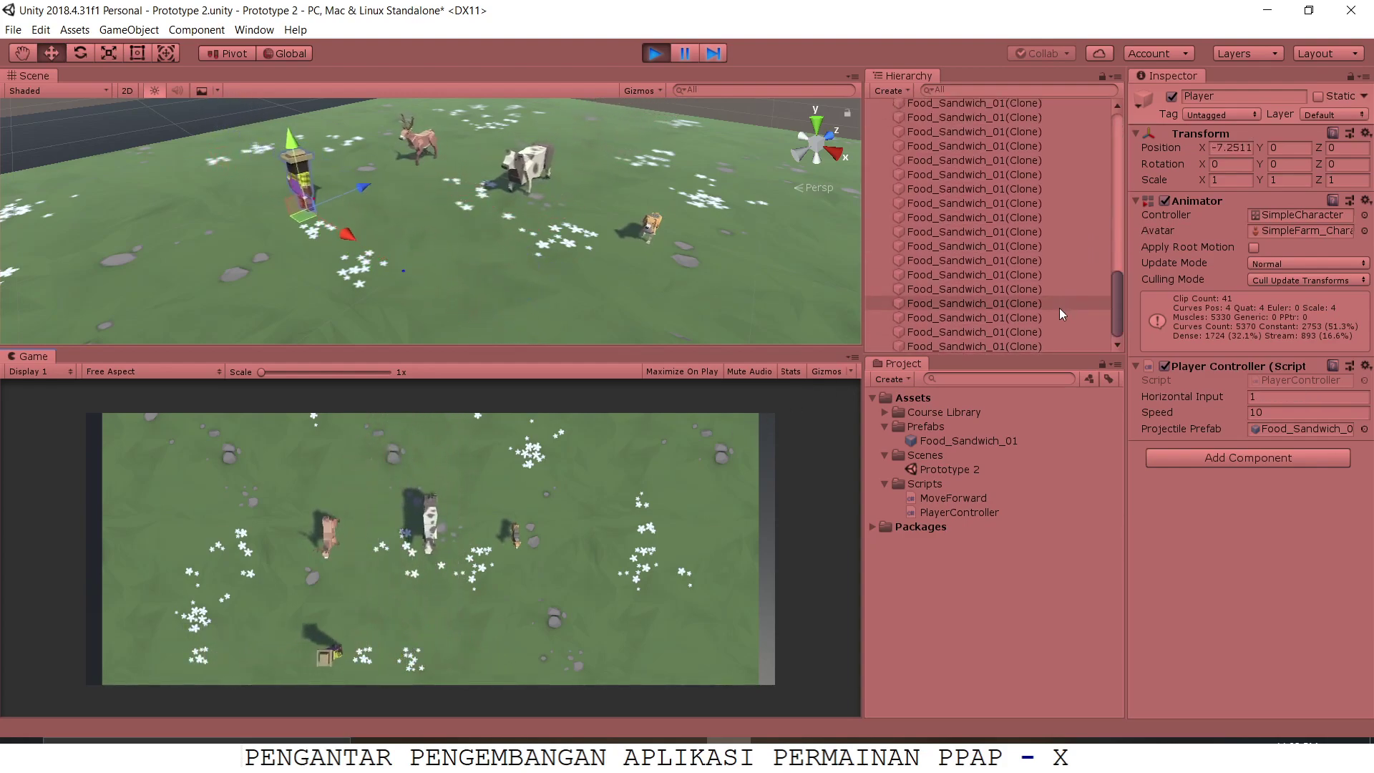
{"action": "key", "text": "space"}
{"action": "key", "text": "space"}
{"action": "key", "text": "space"}
{"action": "key", "text": "space"}
{"action": "key", "text": "space"}
{"action": "key", "text": "space"}
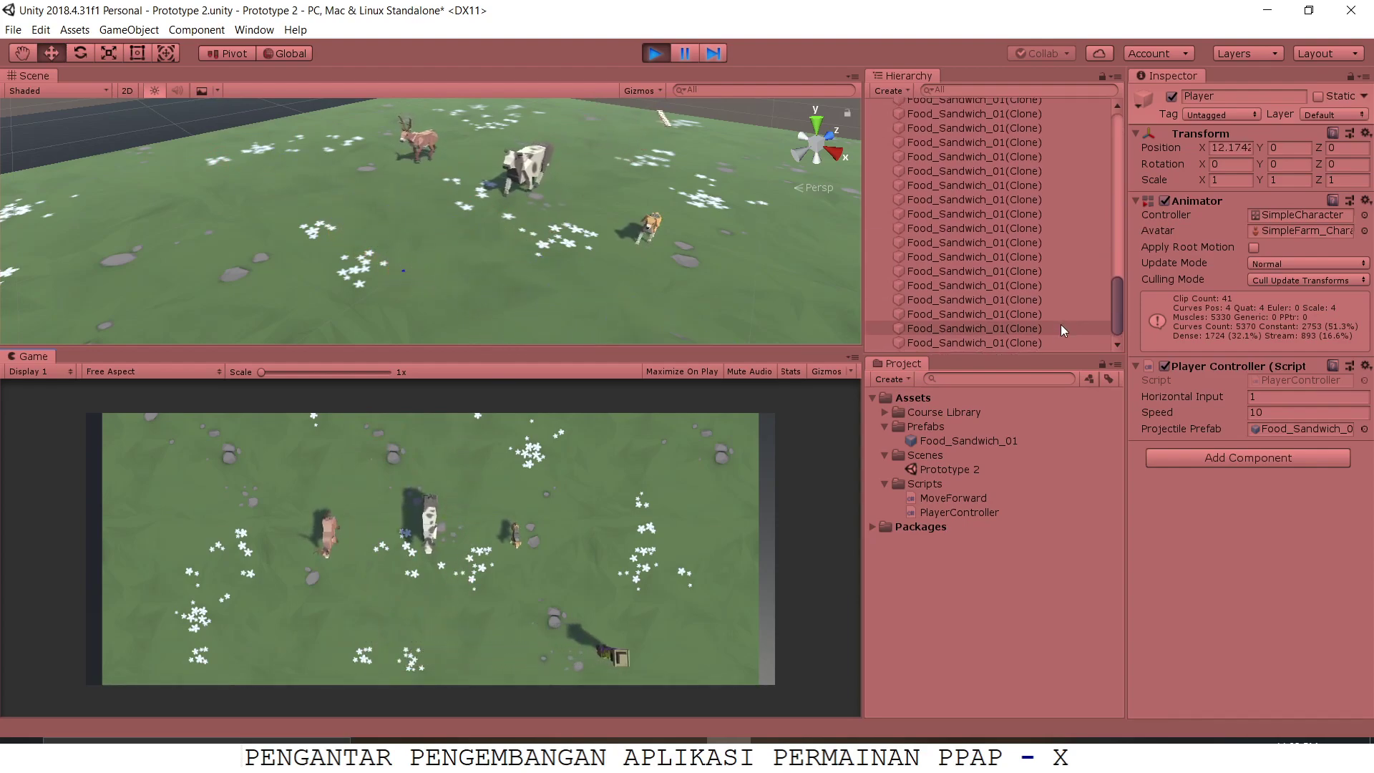
{"action": "key", "text": "space"}
{"action": "key", "text": "space"}
{"action": "key", "text": "space"}
{"action": "key", "text": "Left"}
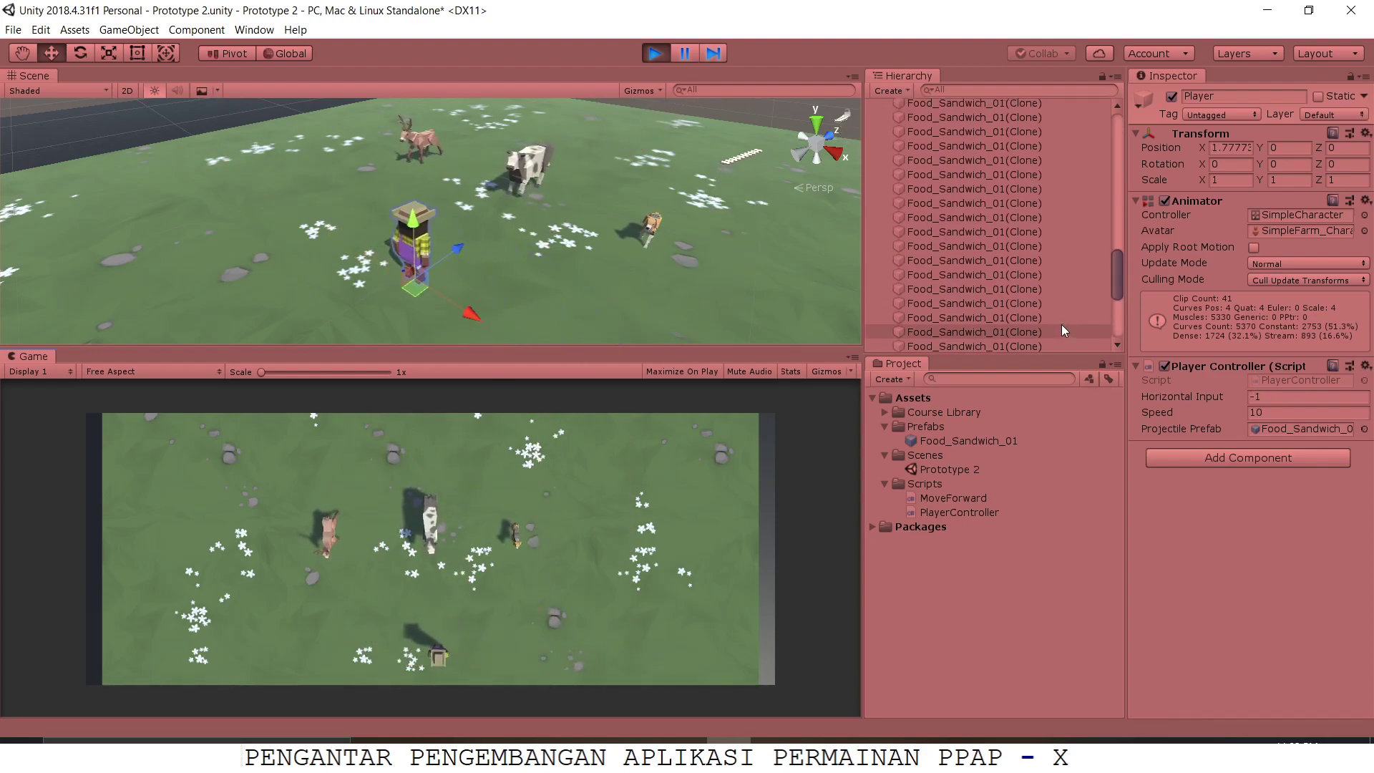
{"action": "key", "text": "Right"}
{"action": "key", "text": "space"}
{"action": "key", "text": "space"}
{"action": "key", "text": "space"}
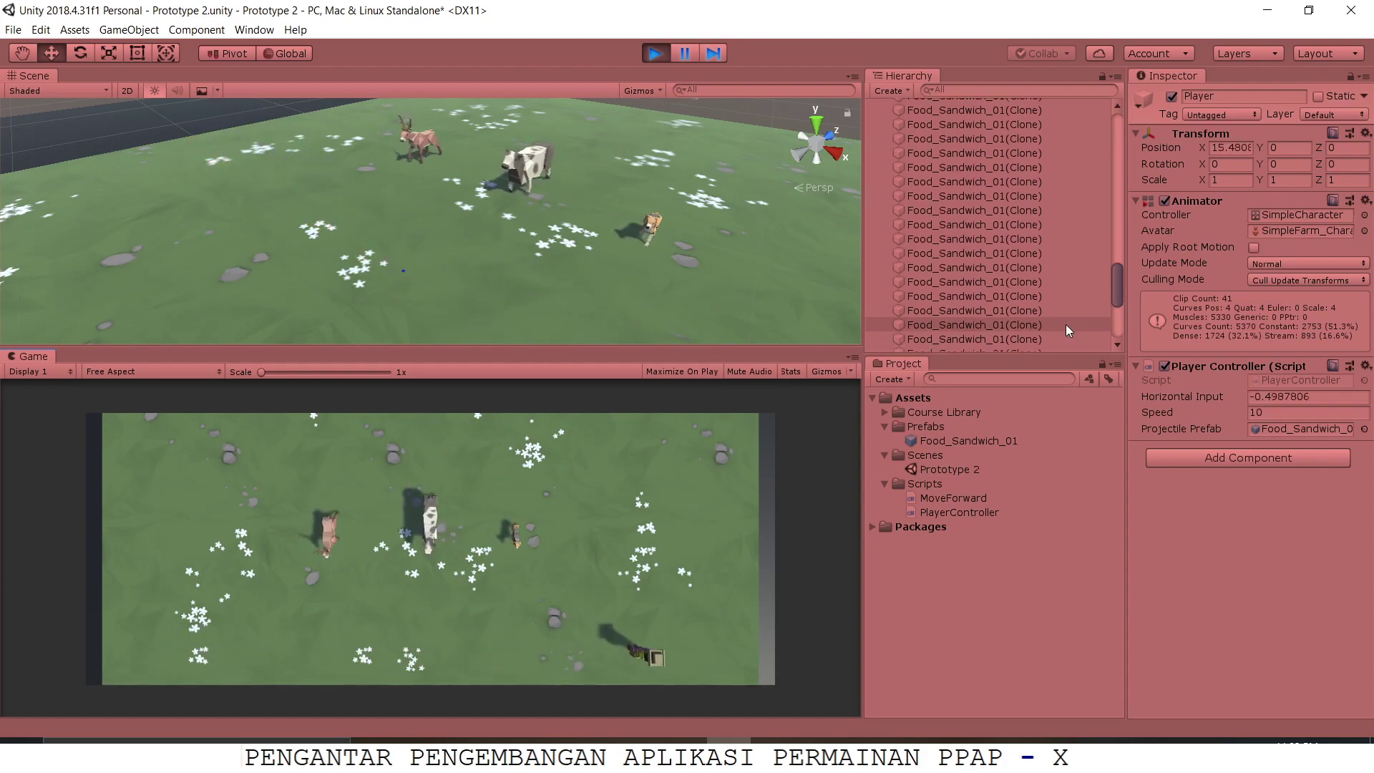
{"action": "mouse_move", "coordinate": [1123, 264]}
{"action": "left_mouse_down"}
{"action": "mouse_move", "coordinate": [1132, 137]}
{"action": "mouse_move", "coordinate": [1150, 241]}
{"action": "mouse_move", "coordinate": [1137, 294]}
{"action": "left_mouse_up"}
{"action": "left_click", "coordinate": [583, 556]}
{"action": "key", "text": "Left"}
{"action": "key", "text": "space"}
{"action": "key", "text": "space"}
{"action": "key", "text": "Right"}
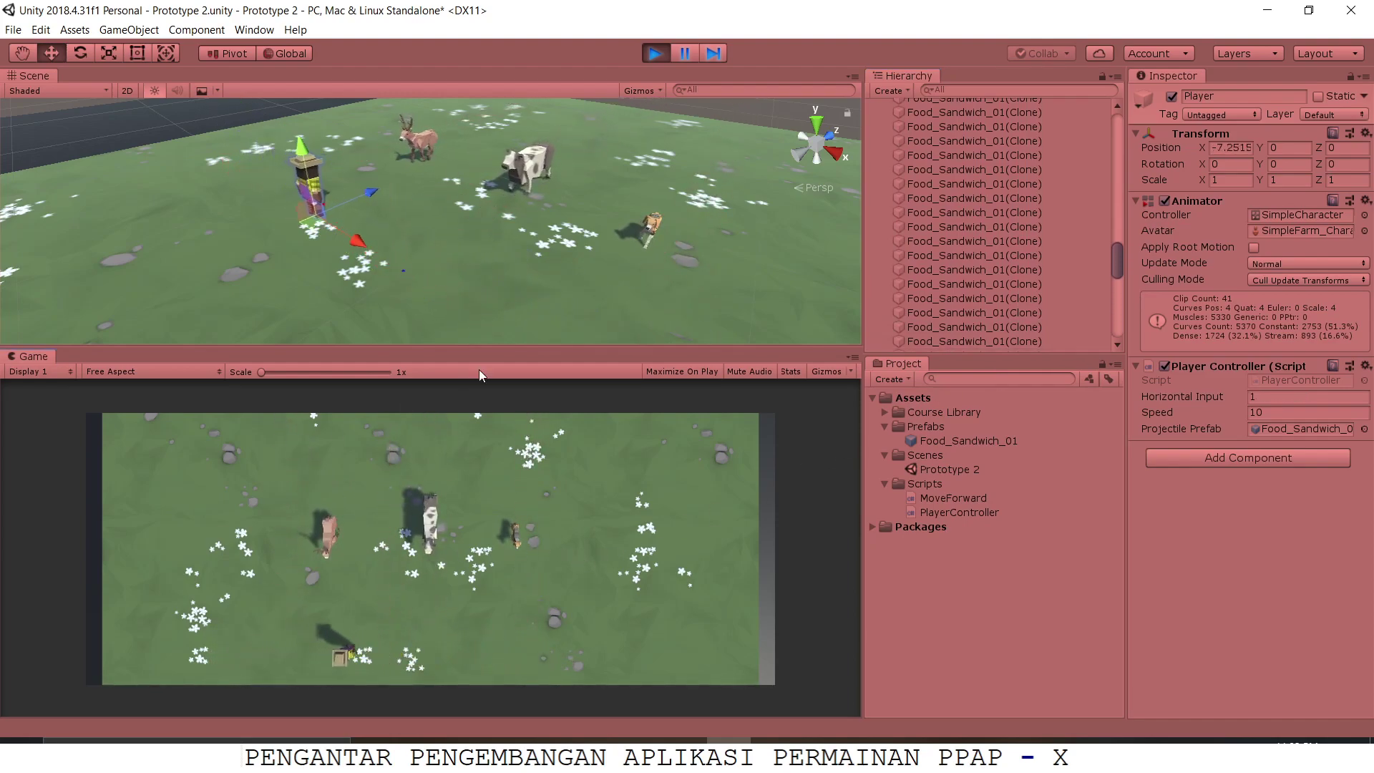
{"action": "scroll", "coordinate": [903, 289], "scroll_direction": "down", "scroll_amount": 3}
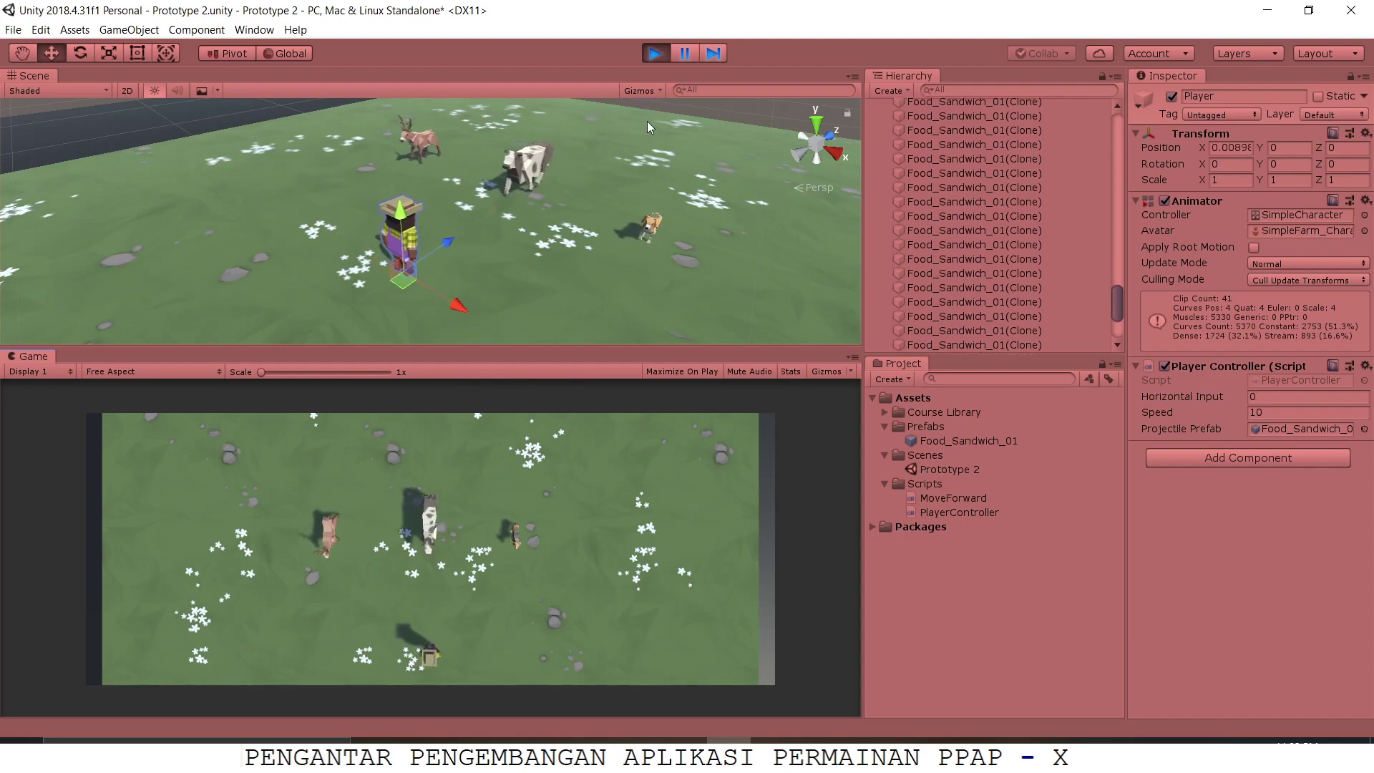
{"action": "left_click", "coordinate": [655, 55]}
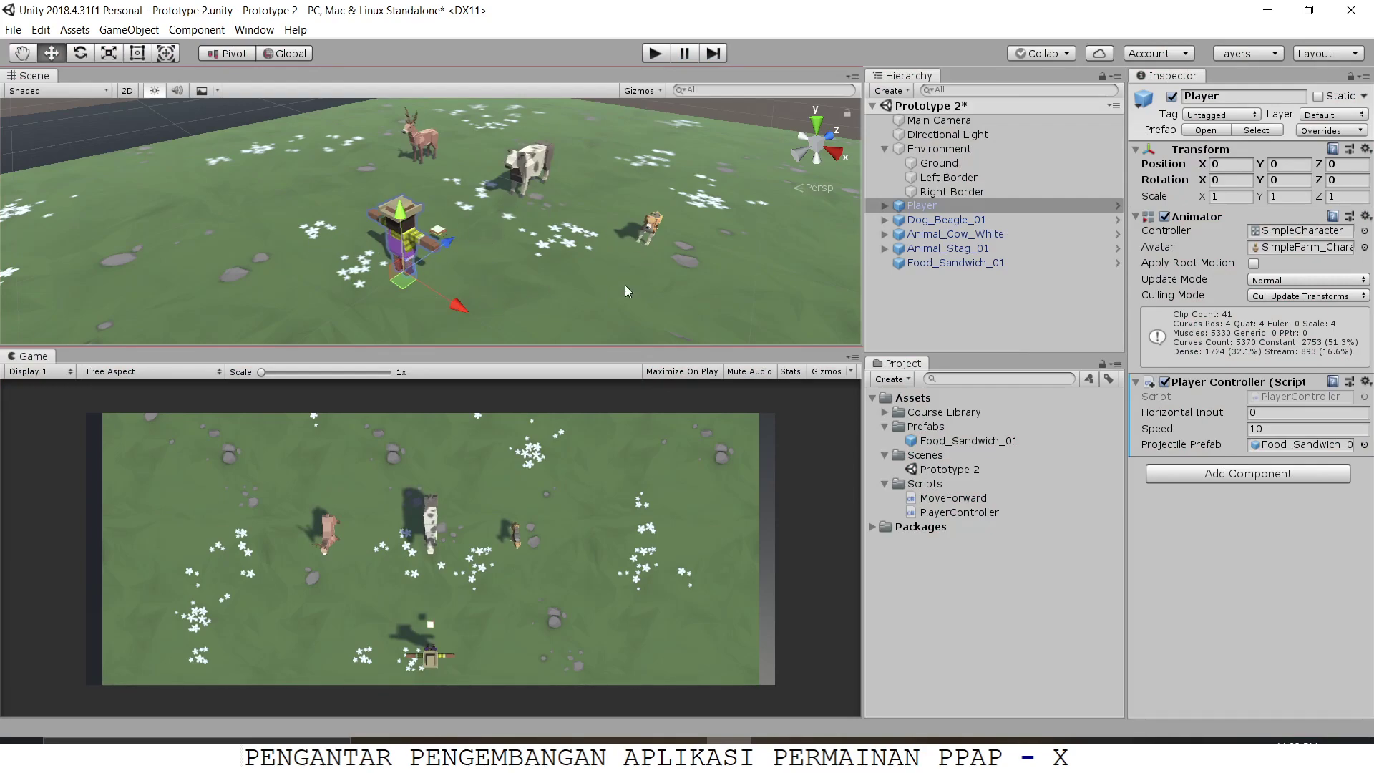
Run the game briefly to watch the scene's sandwich fly past the animals, and stop it
{"action": "left_click", "coordinate": [656, 53]}
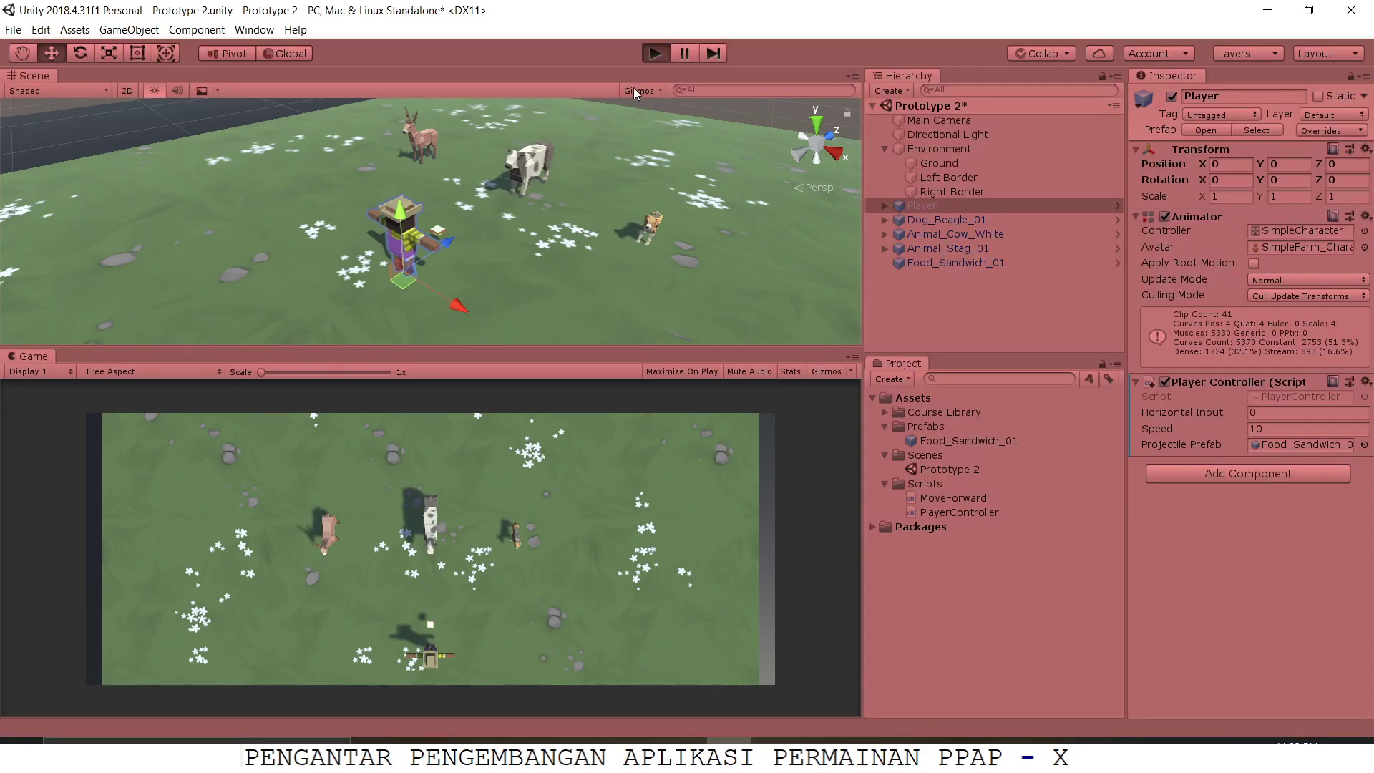
{"action": "key", "text": "Left"}
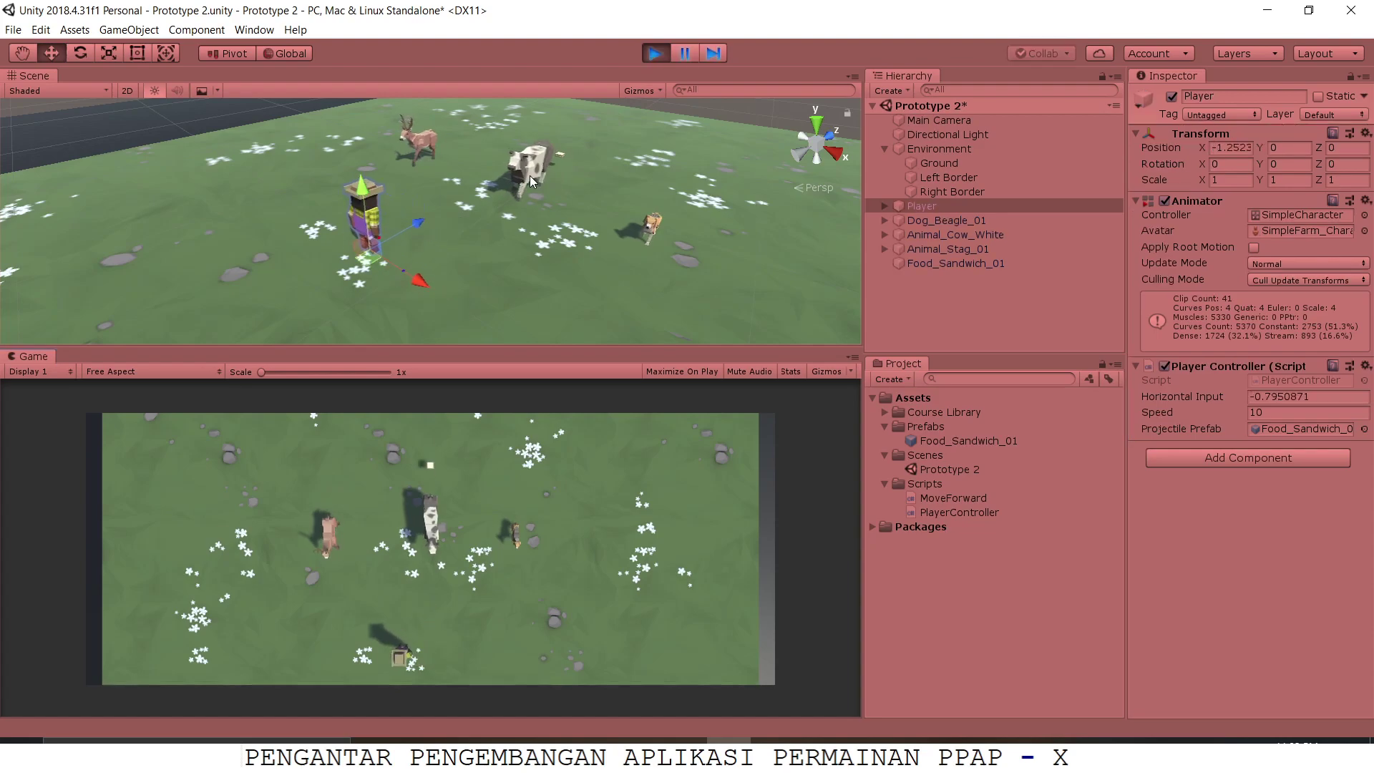
{"action": "left_click", "coordinate": [658, 56]}
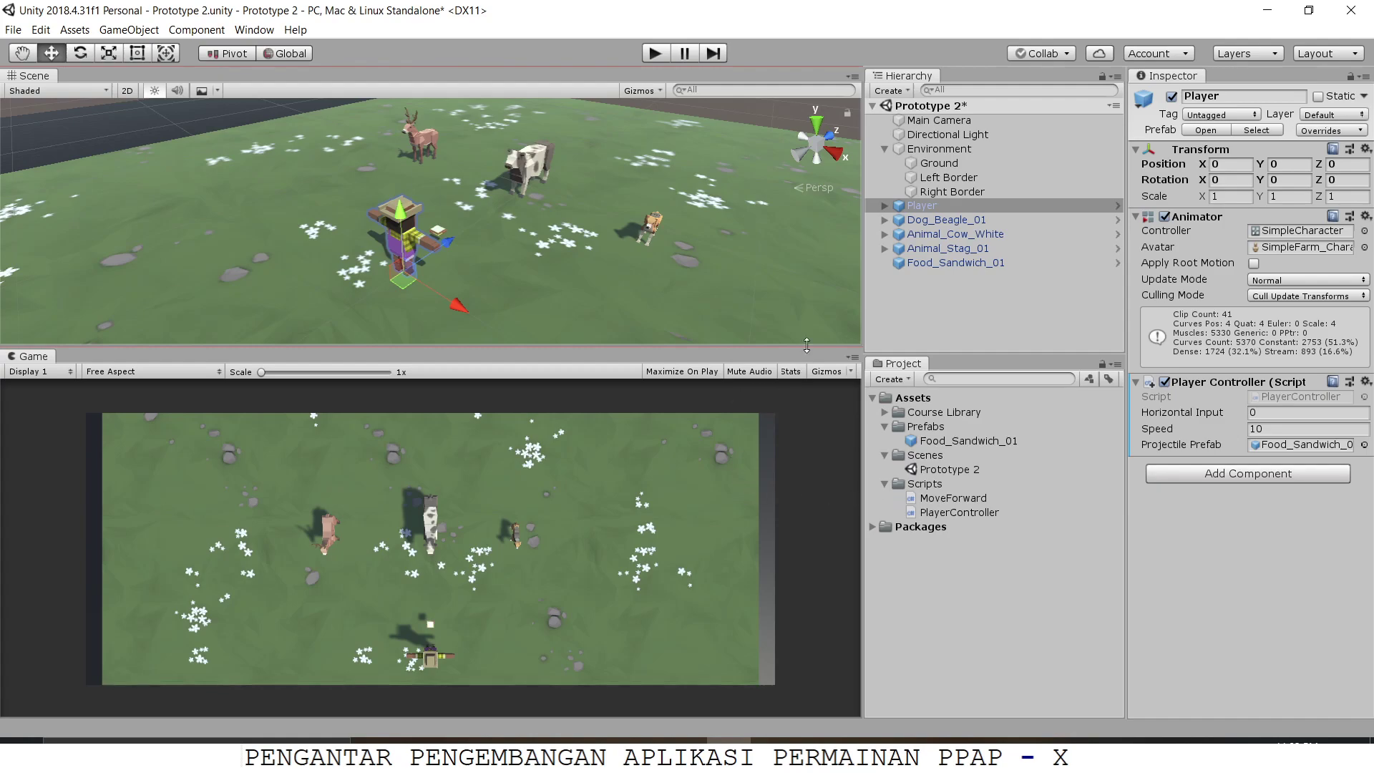
Attach the MoveForward script to Dog_Beagle_01, Animal_Cow_White and Animal_Stag_01
{"action": "left_click", "coordinate": [930, 222]}
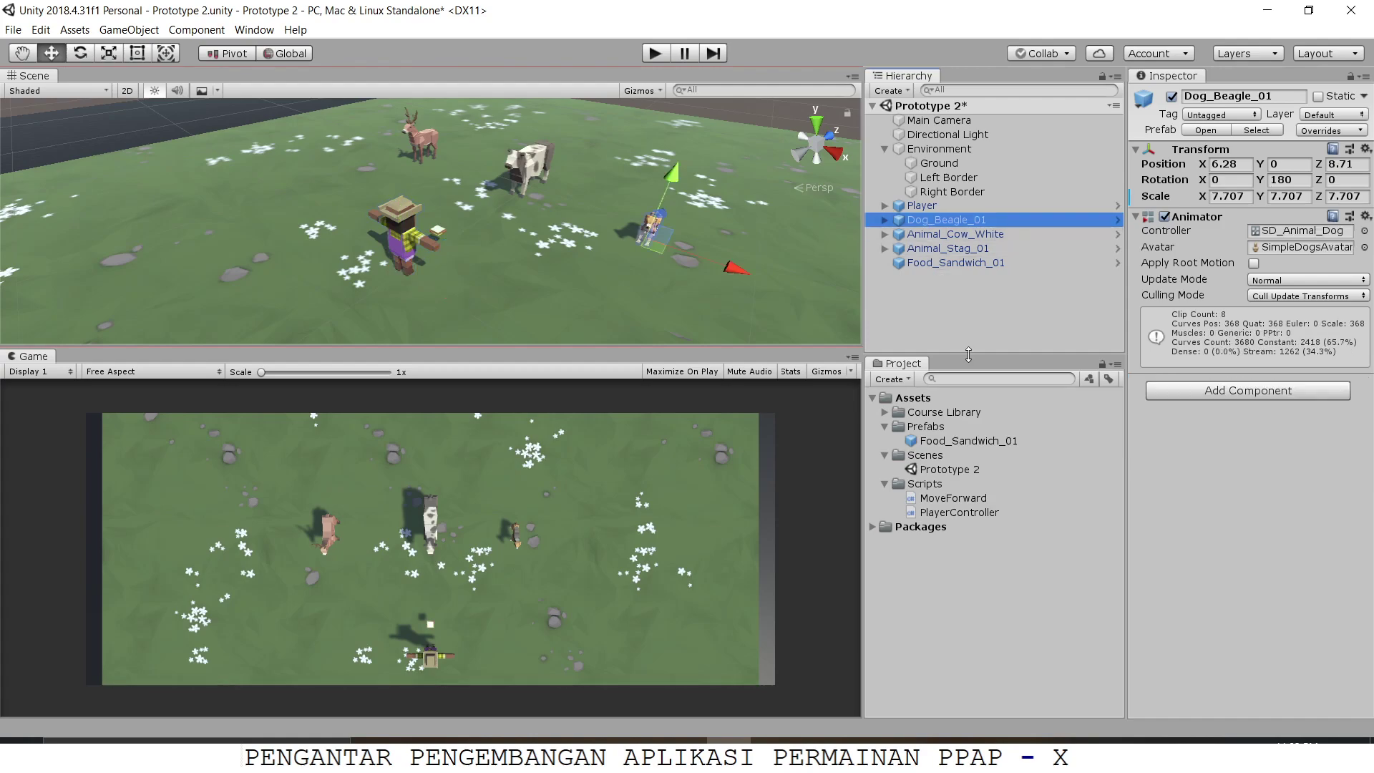
{"action": "left_click_drag", "start_coordinate": [955, 498], "coordinate": [1217, 469]}
{"action": "left_click", "coordinate": [1016, 234]}
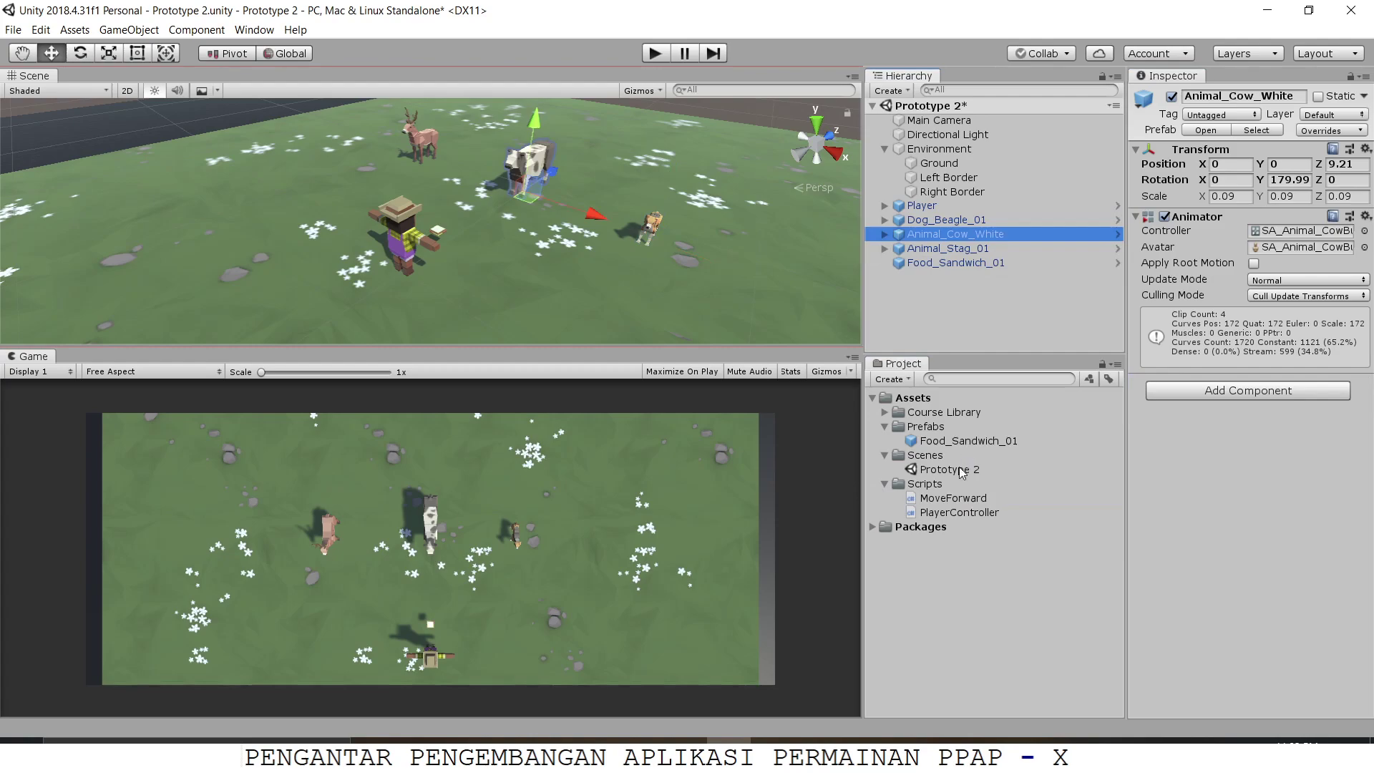
{"action": "left_click_drag", "start_coordinate": [955, 498], "coordinate": [1213, 484]}
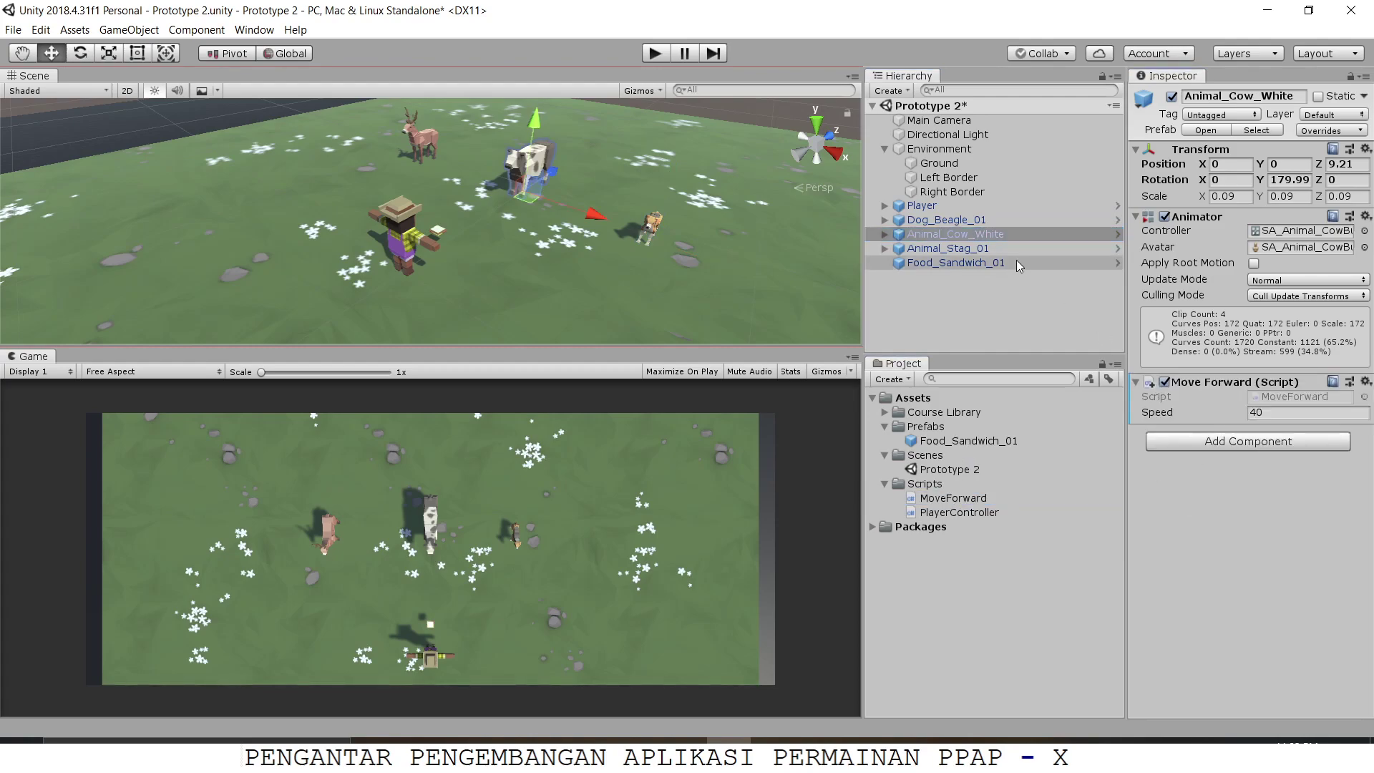
{"action": "left_click", "coordinate": [980, 250]}
{"action": "left_click_drag", "start_coordinate": [946, 501], "coordinate": [1206, 476]}
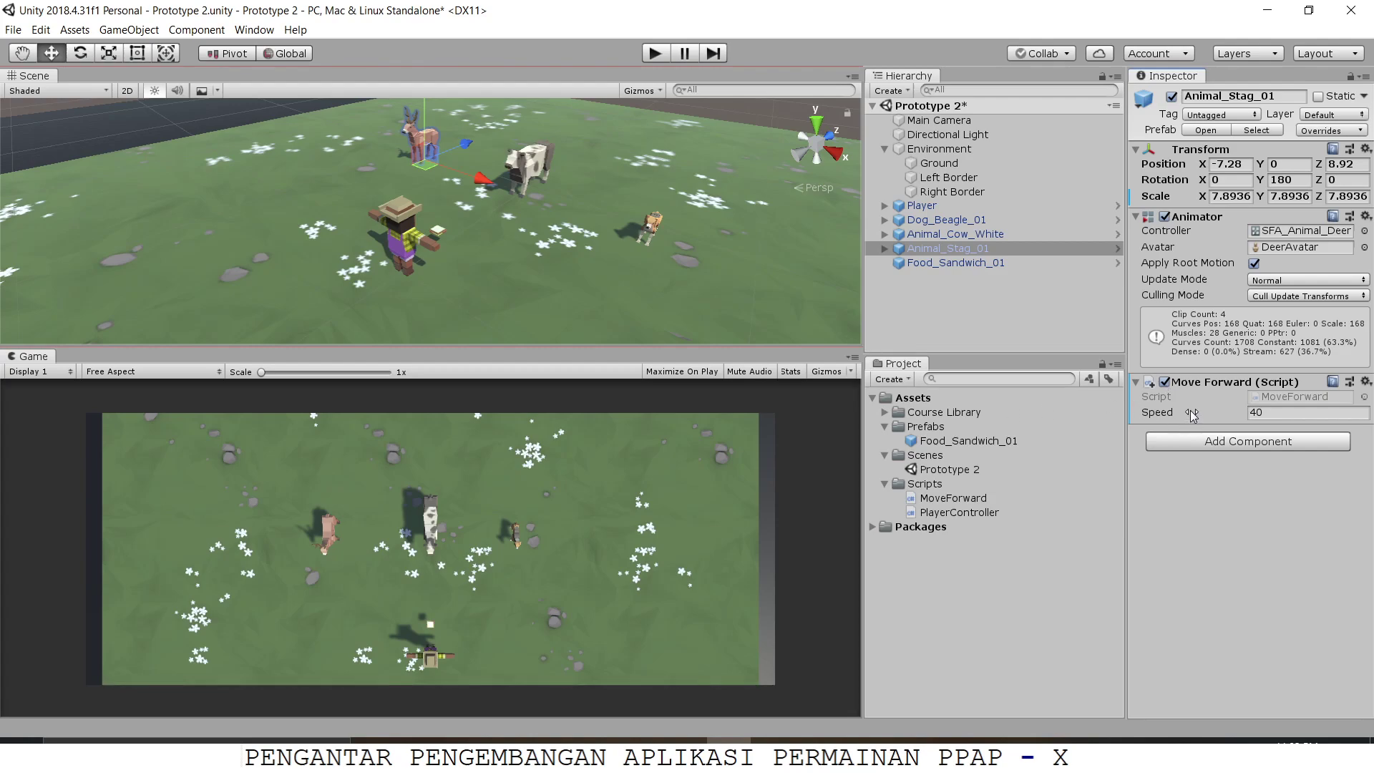
Edit the Move Forward Speed of Dog_Beagle_01 and set the Speed of Animal_Cow_White to 10
{"action": "left_click", "coordinate": [919, 221]}
{"action": "left_click", "coordinate": [1254, 412]}
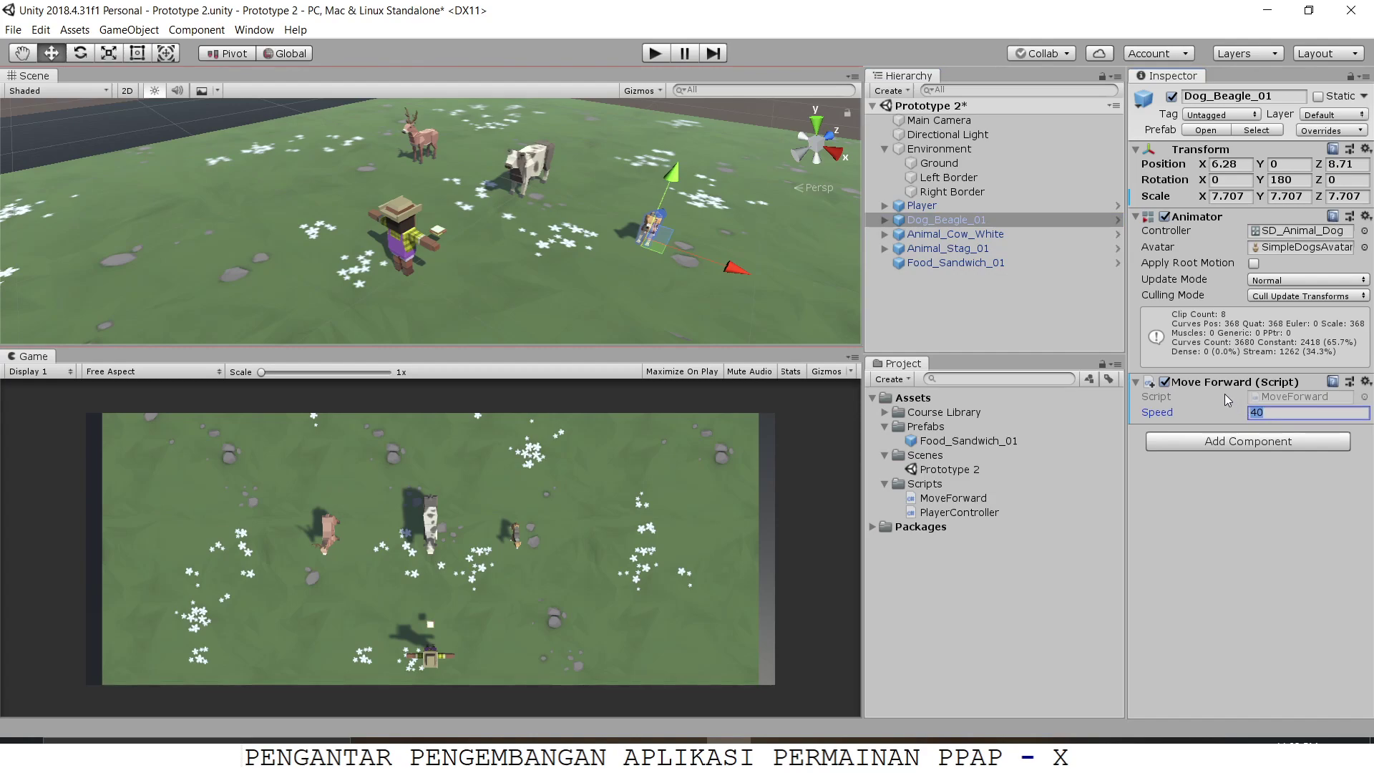
{"action": "left_click", "coordinate": [1278, 478]}
{"action": "left_click", "coordinate": [919, 236]}
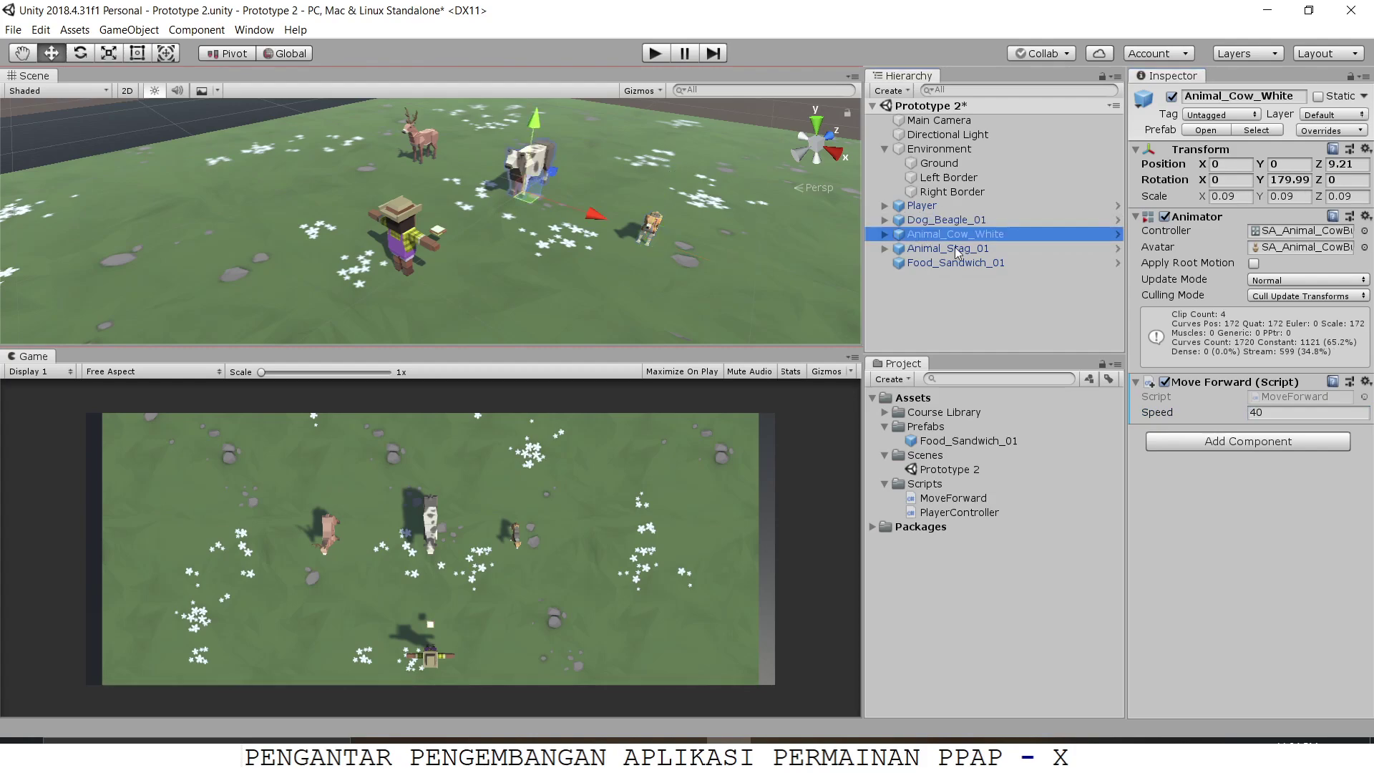
{"action": "left_click", "coordinate": [1260, 412]}
{"action": "type", "text": "10"}
{"action": "left_click", "coordinate": [1254, 484]}
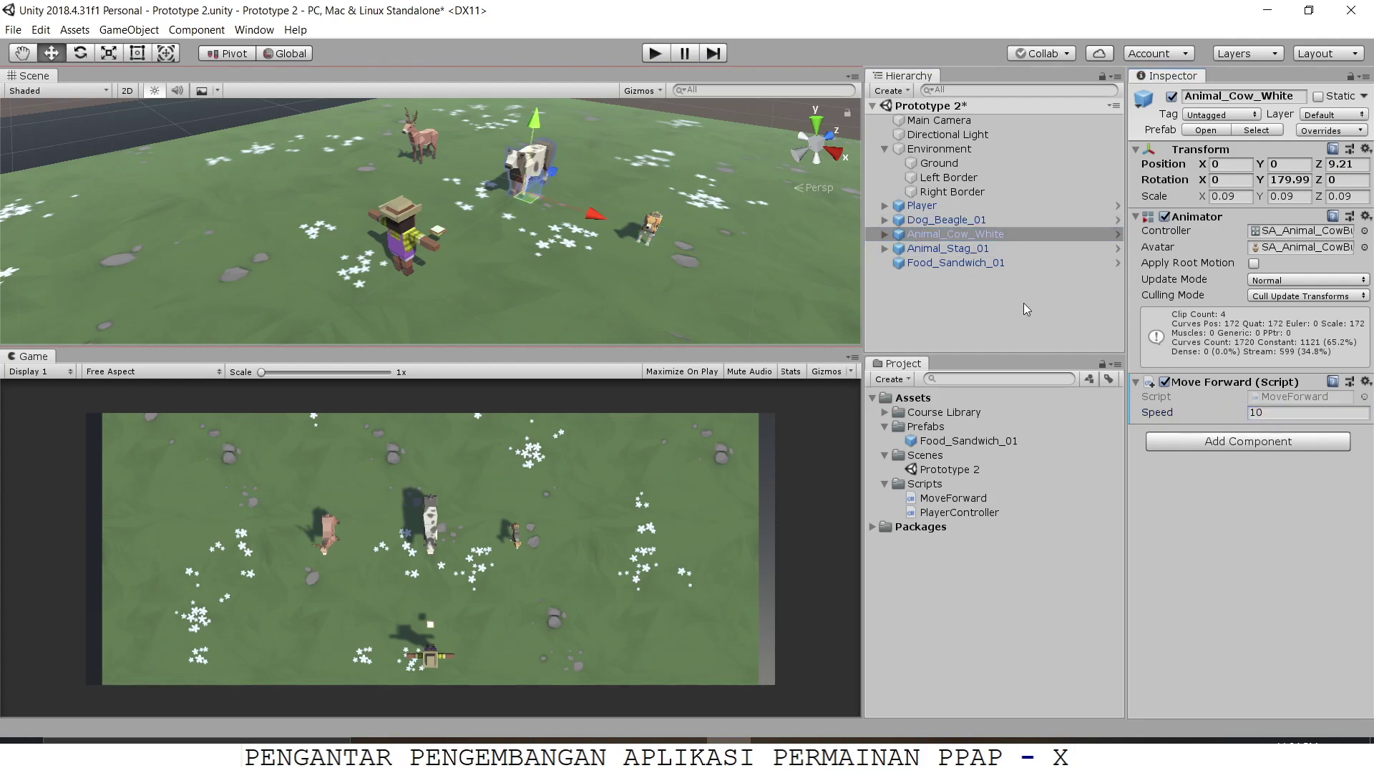
Set the Move Forward Speed of Animal_Stag_01 to 20
{"action": "left_click", "coordinate": [959, 250]}
{"action": "left_click", "coordinate": [1260, 413]}
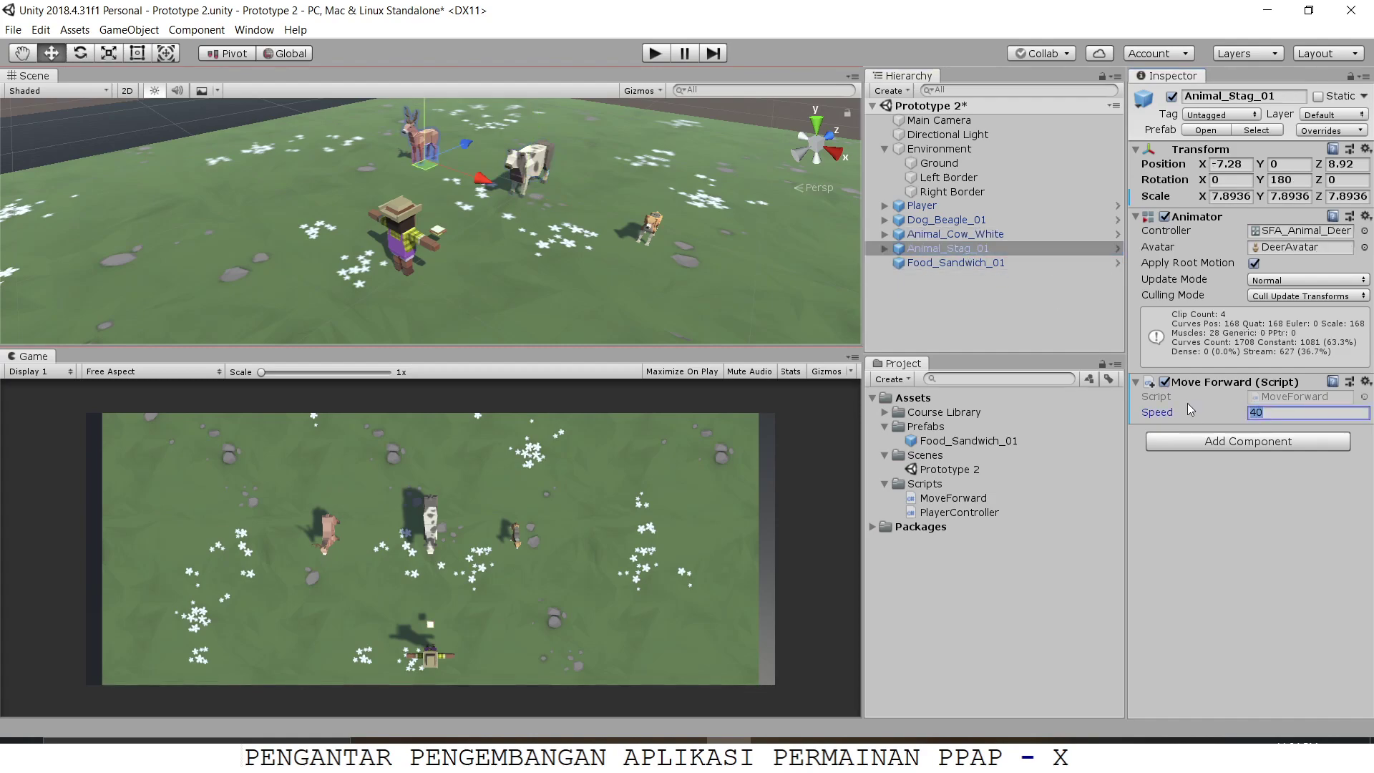
{"action": "type", "text": "20"}
{"action": "left_click", "coordinate": [1227, 504]}
Set the Move Forward Speed of Dog_Beagle_01 to 15 and that of Animal_Cow_White to 5
{"action": "left_click", "coordinate": [945, 219]}
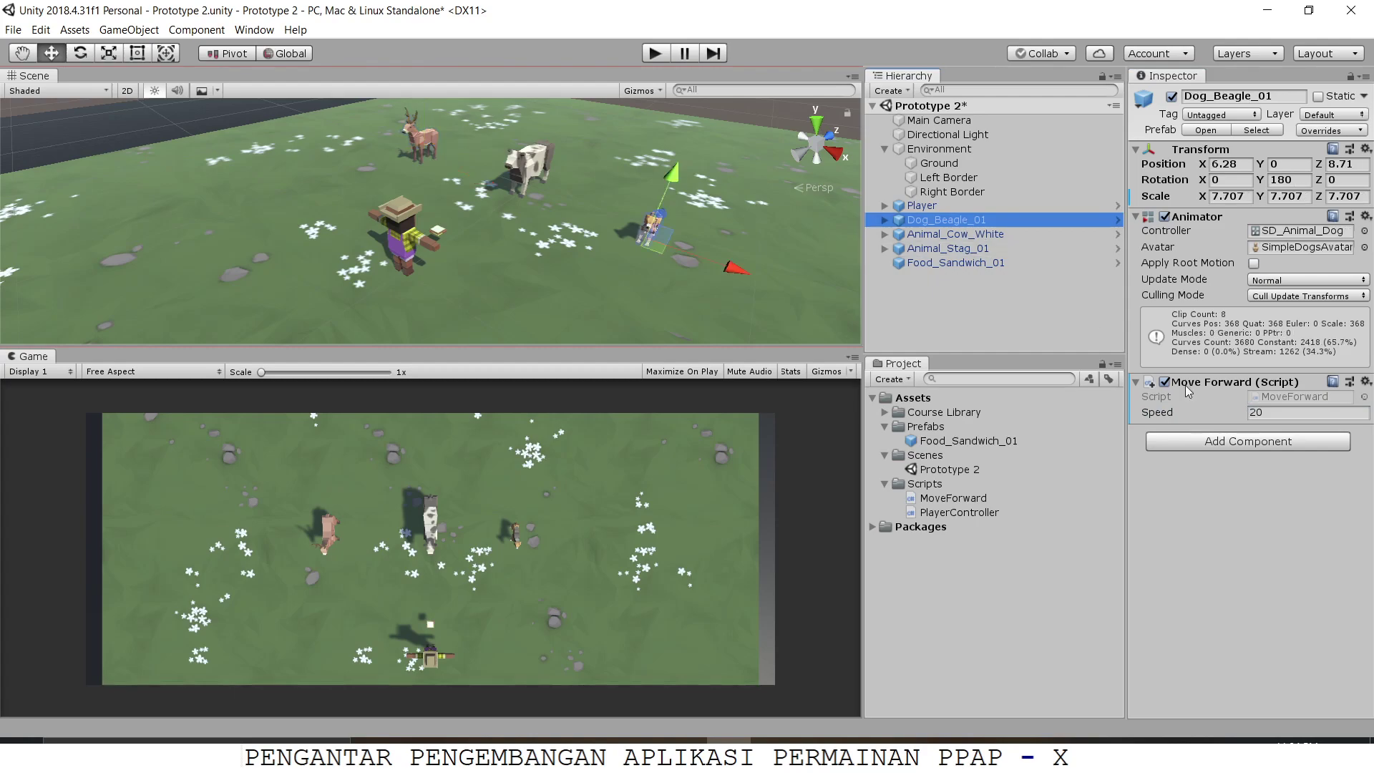
{"action": "left_click", "coordinate": [1258, 412]}
{"action": "type", "text": "15"}
{"action": "key", "text": "Return"}
{"action": "left_click", "coordinate": [956, 234]}
{"action": "left_click", "coordinate": [1257, 413]}
{"action": "type", "text": "5"}
{"action": "key", "text": "Return"}
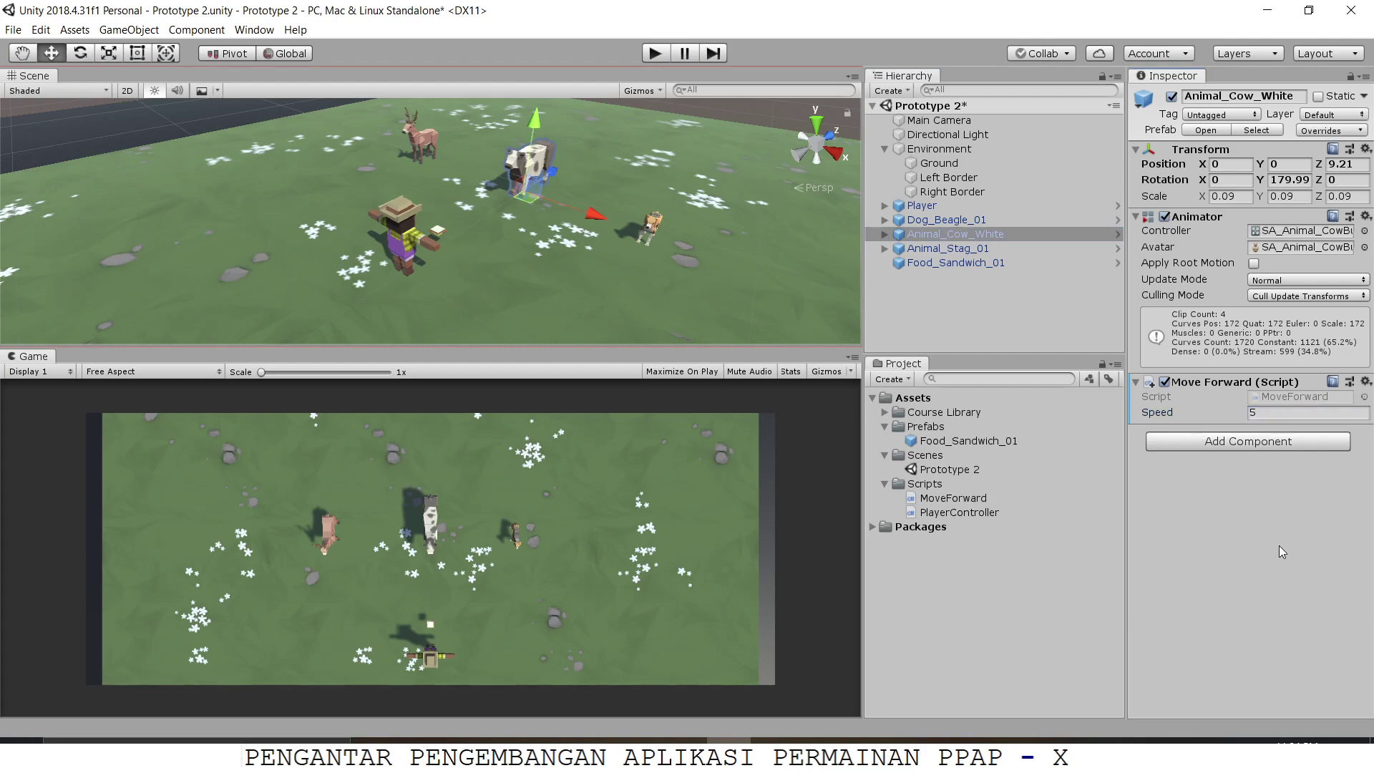
Run the game twice to watch how fast the three animals move forward, stopping it each time
{"action": "left_click", "coordinate": [658, 54]}
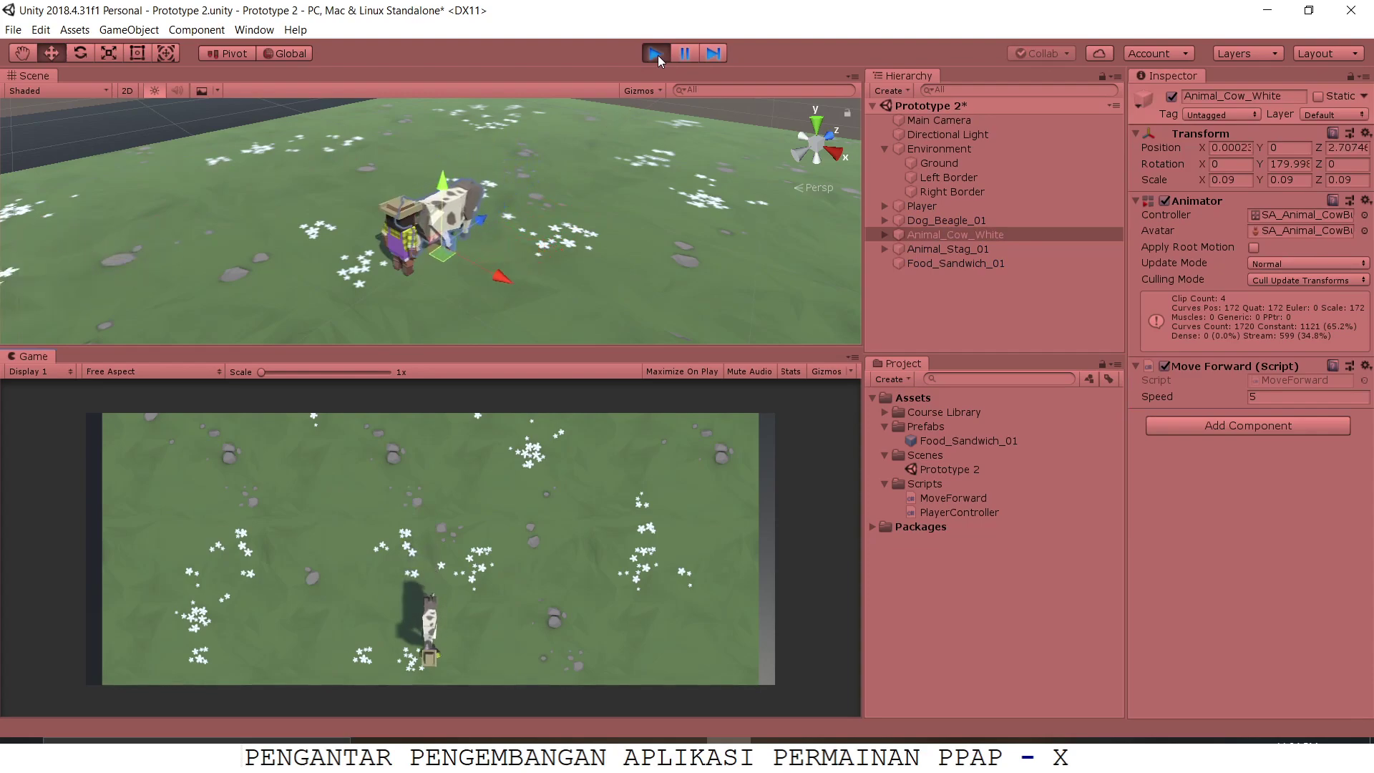
{"action": "left_click", "coordinate": [657, 54]}
{"action": "left_click", "coordinate": [657, 54]}
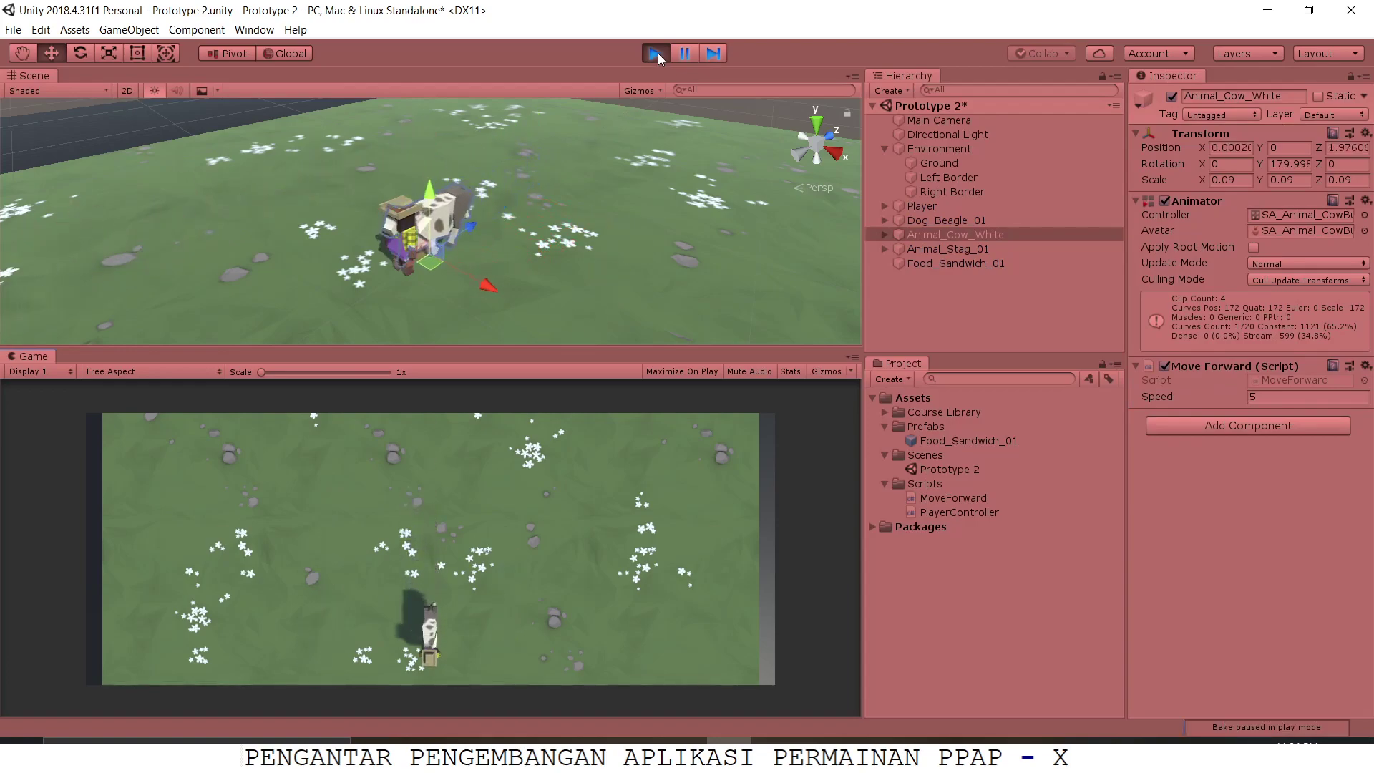
{"action": "left_click", "coordinate": [658, 54]}
Re-enter 20 as the Speed of Animal_Stag_01 and open the Speed value of Animal_Cow_White
{"action": "left_click", "coordinate": [943, 221]}
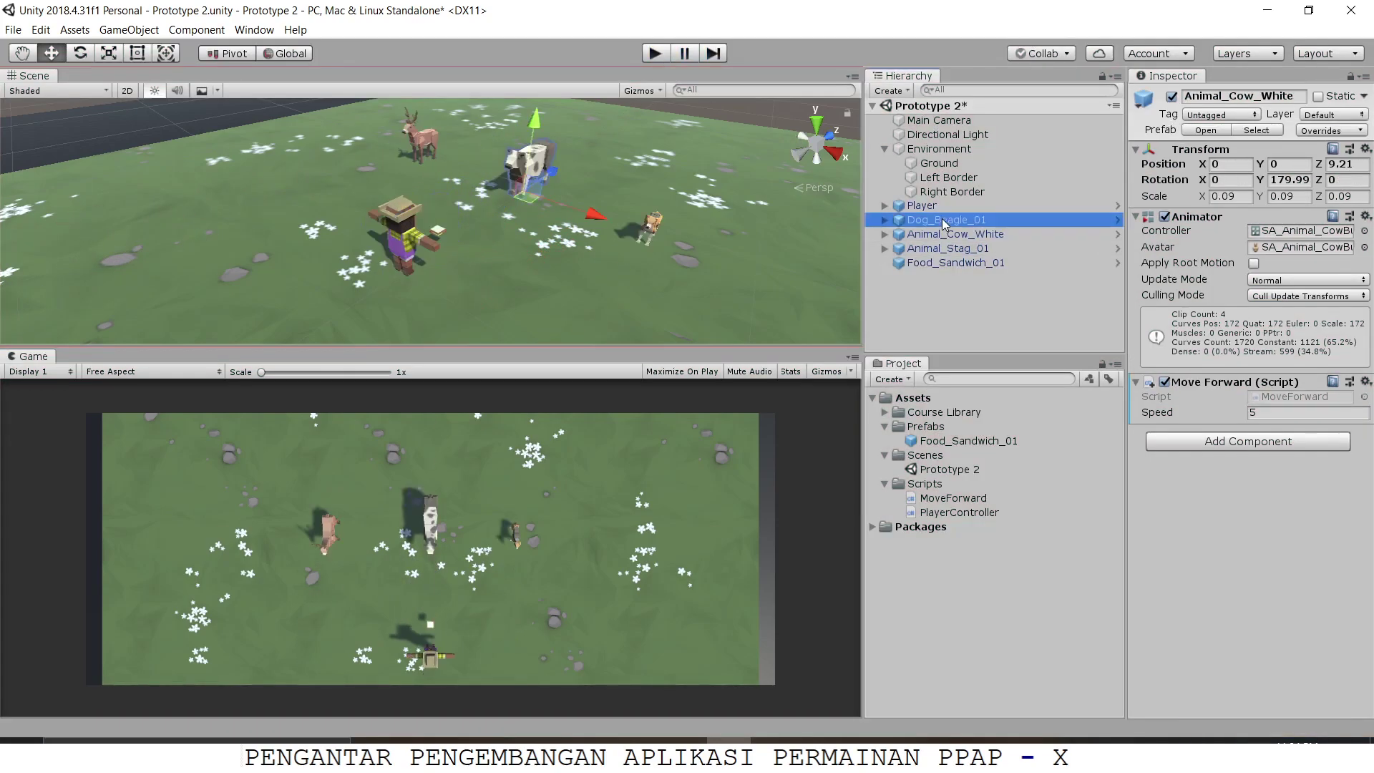
{"action": "left_click", "coordinate": [973, 249]}
{"action": "left_click", "coordinate": [1274, 413]}
{"action": "type", "text": "20"}
{"action": "key", "text": "Return"}
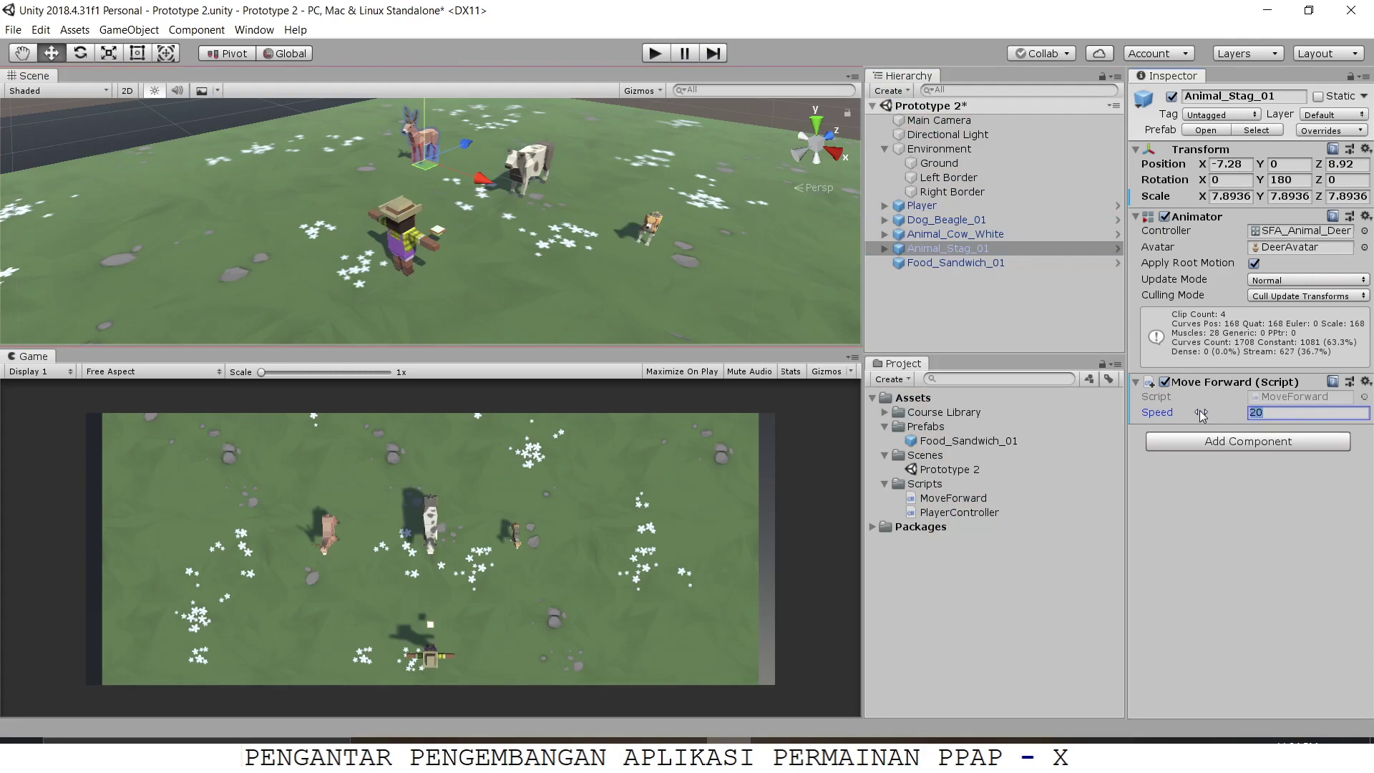
{"action": "left_click", "coordinate": [991, 235]}
{"action": "left_click", "coordinate": [1251, 412]}
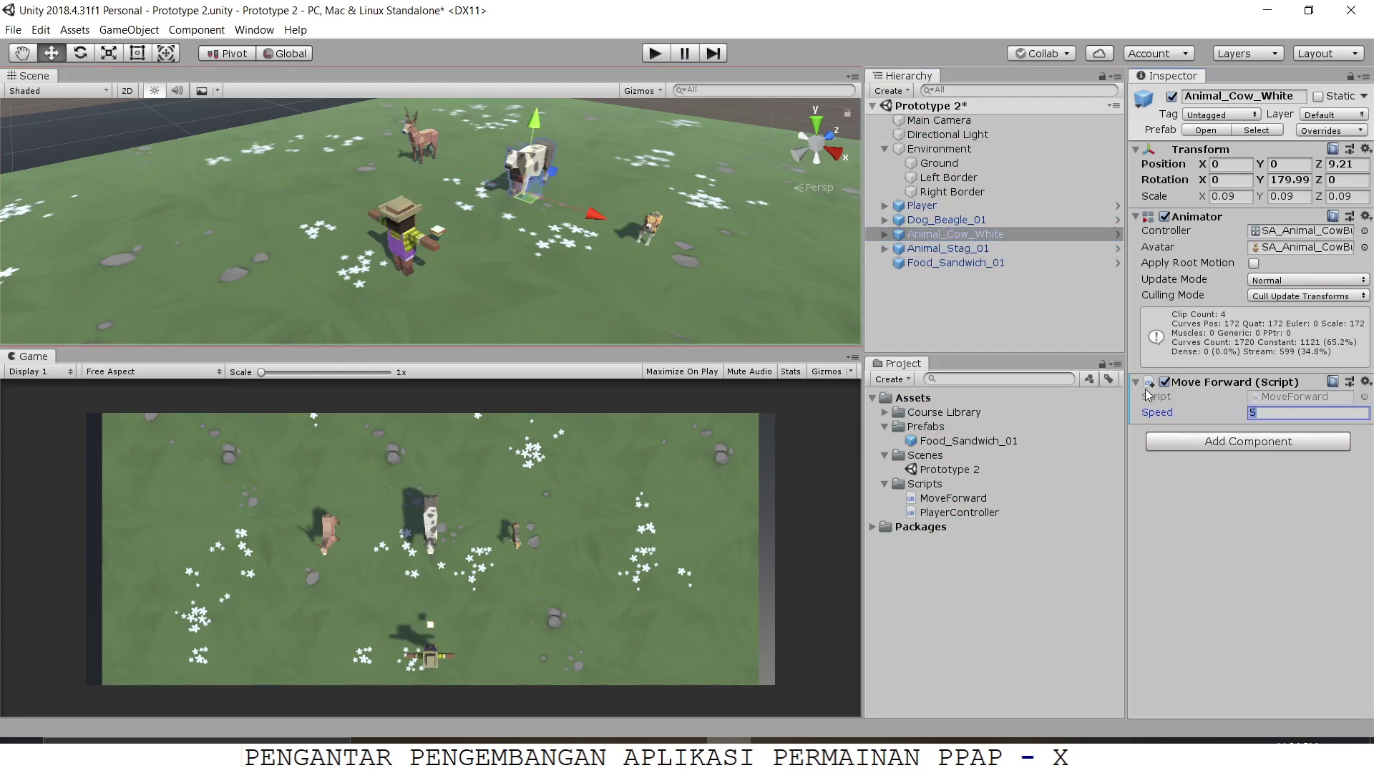
Set the Move Forward Speed of Dog_Beagle_01 to 8 and save the scene
{"action": "left_click", "coordinate": [946, 220]}
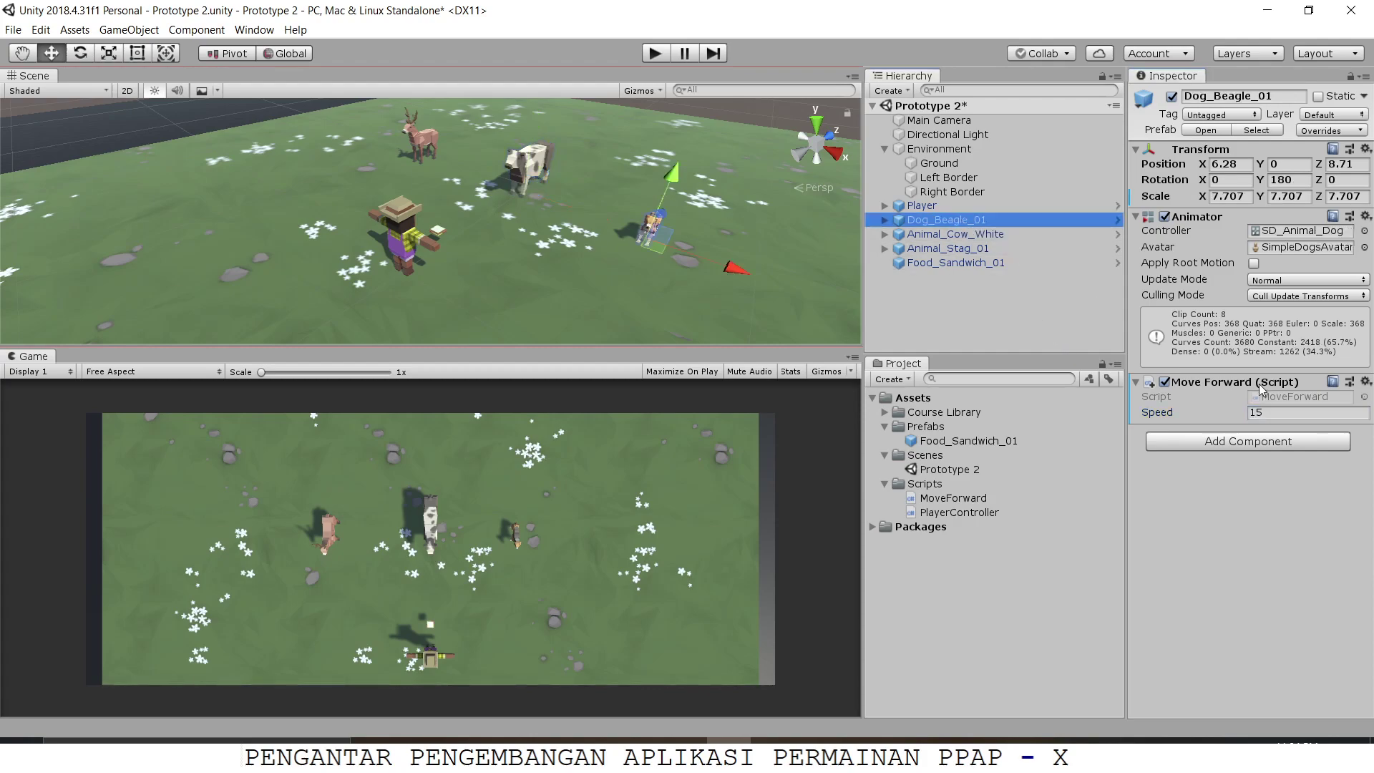
{"action": "left_click", "coordinate": [1271, 413]}
{"action": "type", "text": "8"}
{"action": "left_click", "coordinate": [1192, 490]}
{"action": "key", "text": "ctrl+s"}
Run the game again to compare the speeds of the stag, cow and beagle, and stop it
{"action": "left_click", "coordinate": [649, 57]}
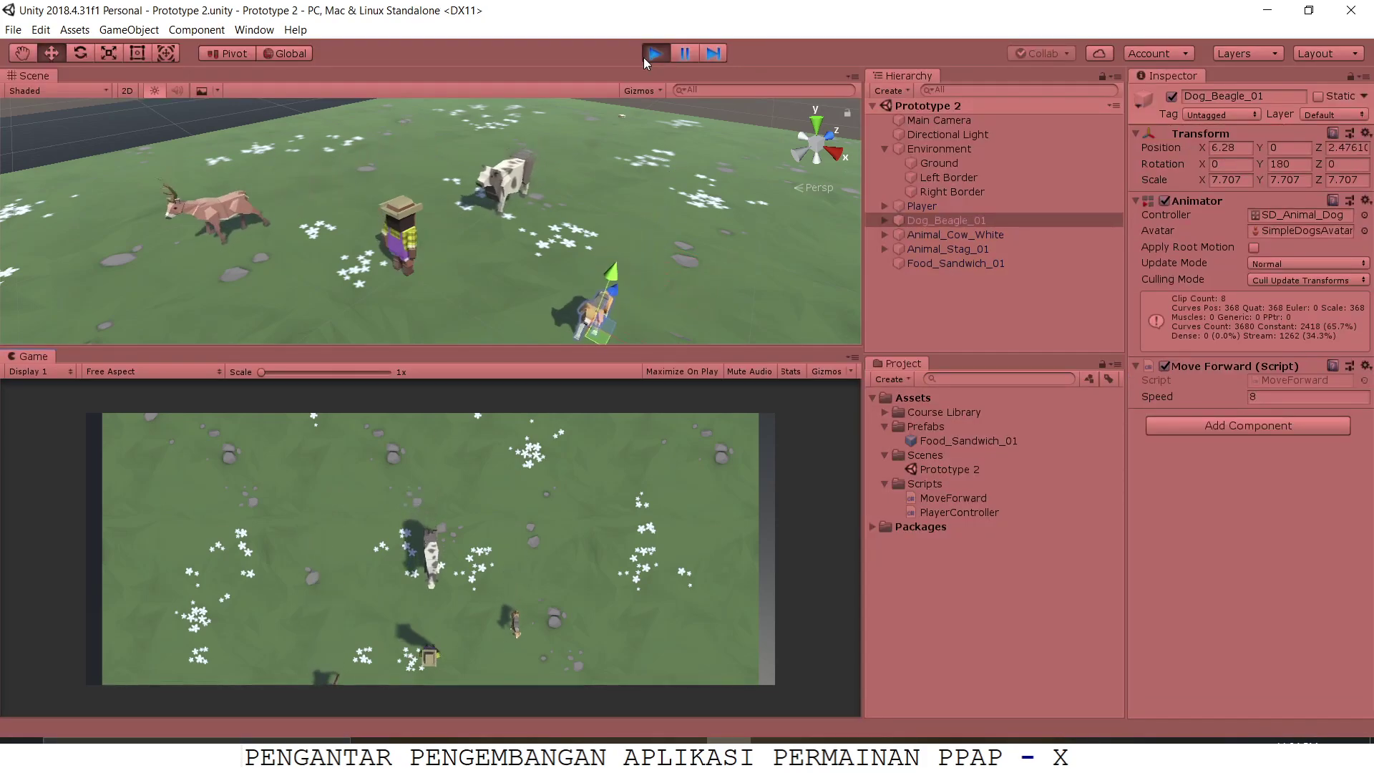
{"action": "left_click", "coordinate": [651, 57]}
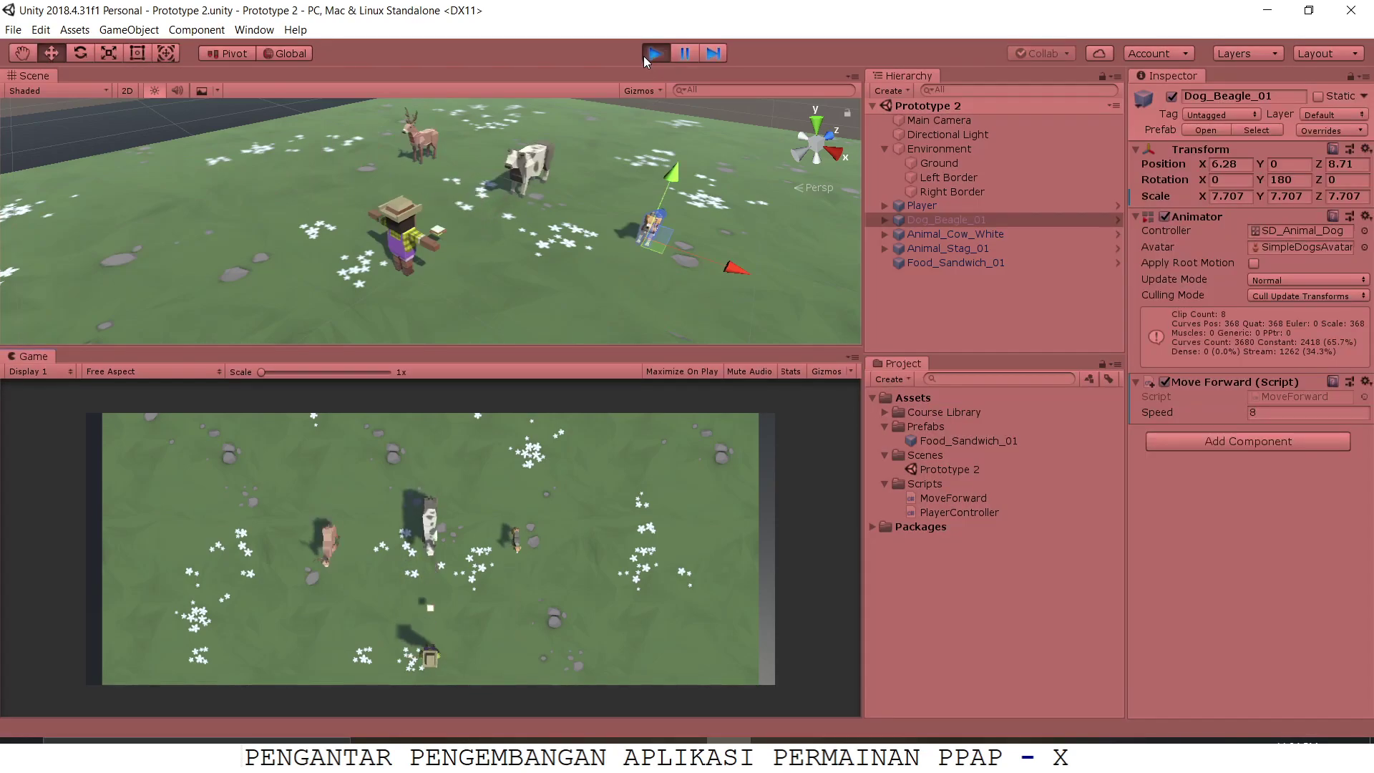
{"action": "left_click", "coordinate": [643, 56]}
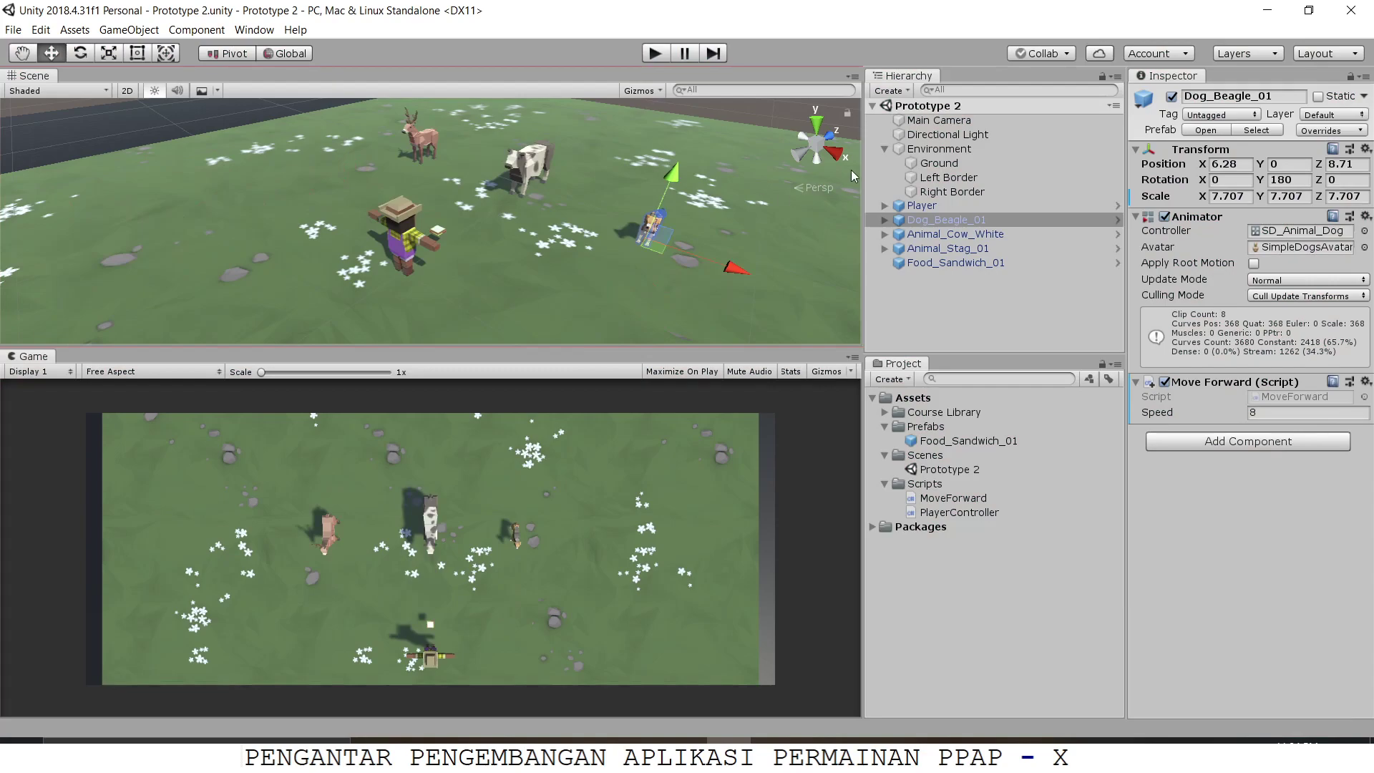
Set the Move Forward Speed of Animal_Stag_01 to 10 and that of Dog_Beagle_01 to 7
{"action": "left_click", "coordinate": [952, 249]}
{"action": "left_click", "coordinate": [1281, 412]}
{"action": "type", "text": "10"}
{"action": "left_click", "coordinate": [1239, 551]}
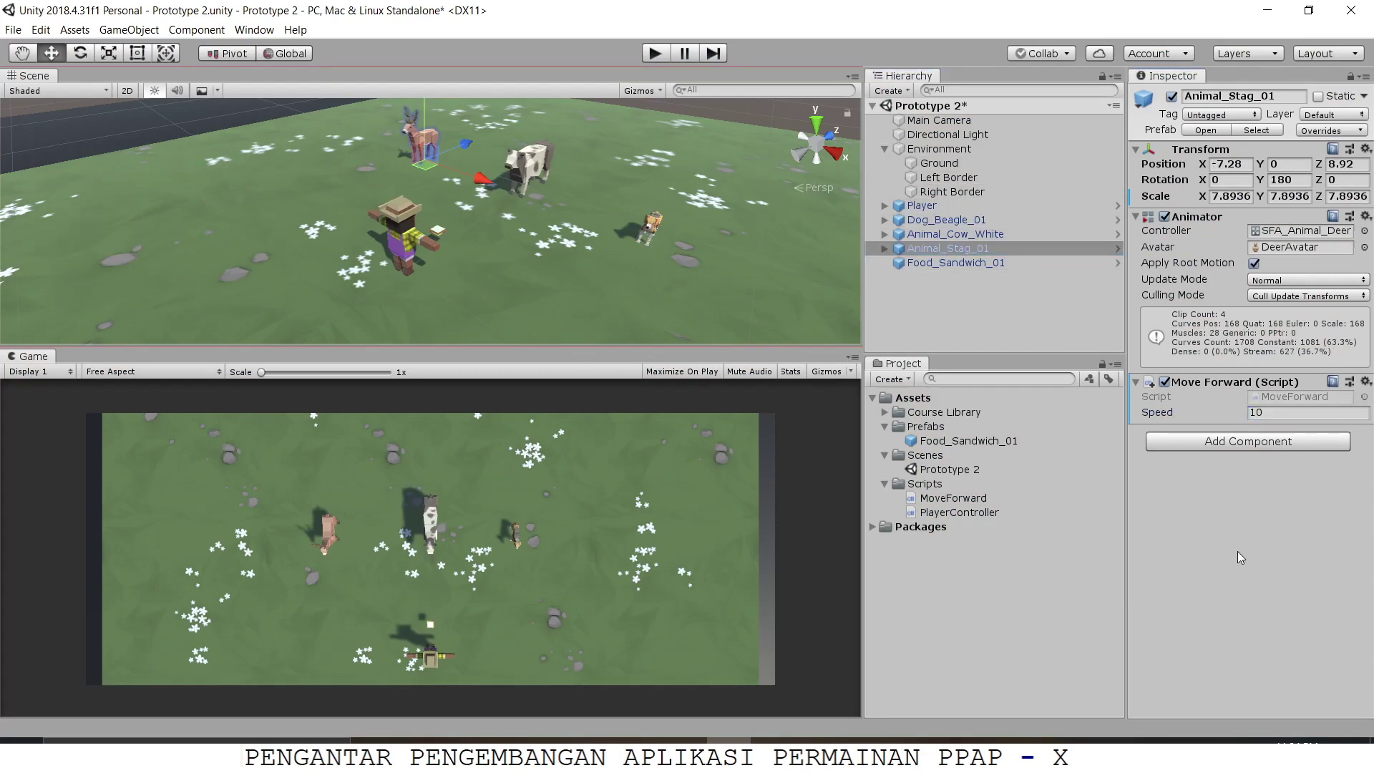
{"action": "left_click", "coordinate": [946, 220]}
{"action": "left_click", "coordinate": [1234, 412]}
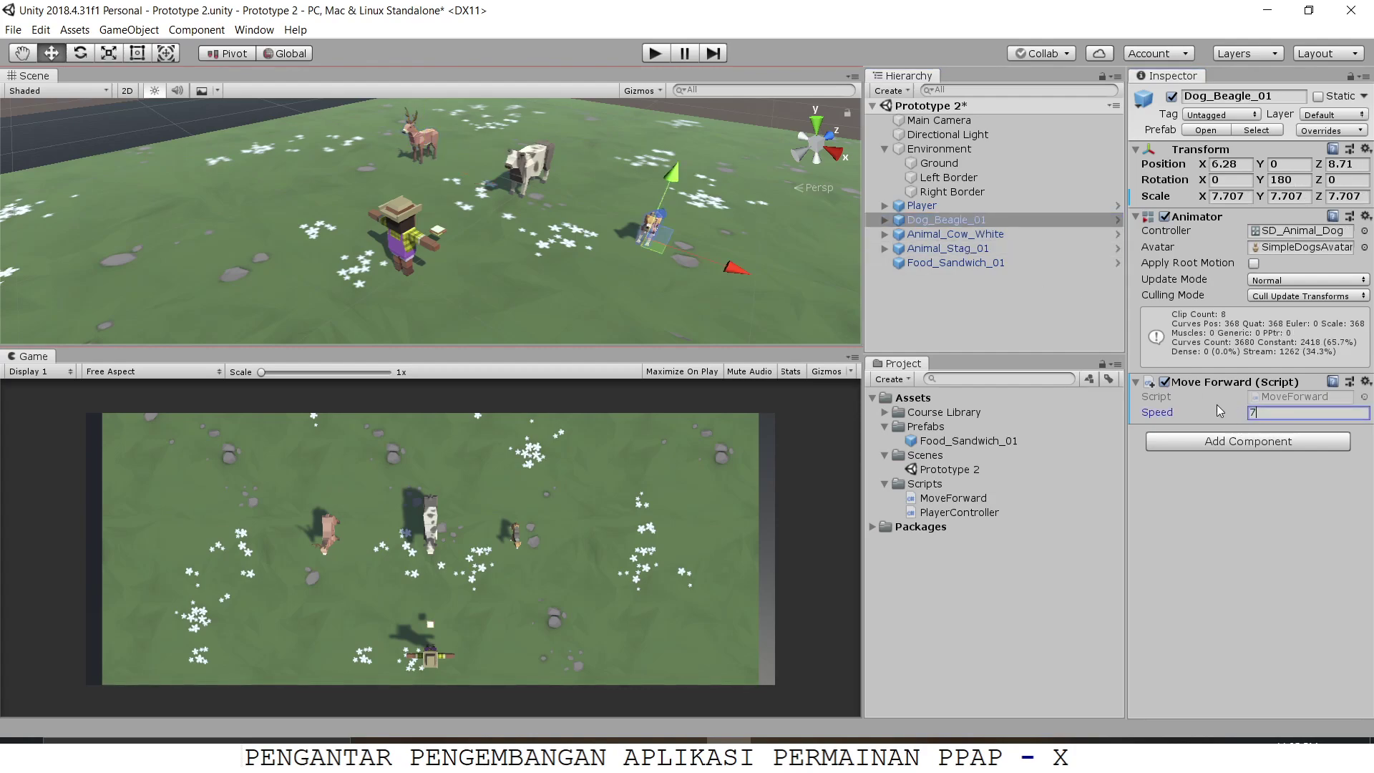
Set the Move Forward Speed of Animal_Cow_White to 2 and save the scene
{"action": "left_click", "coordinate": [1001, 235]}
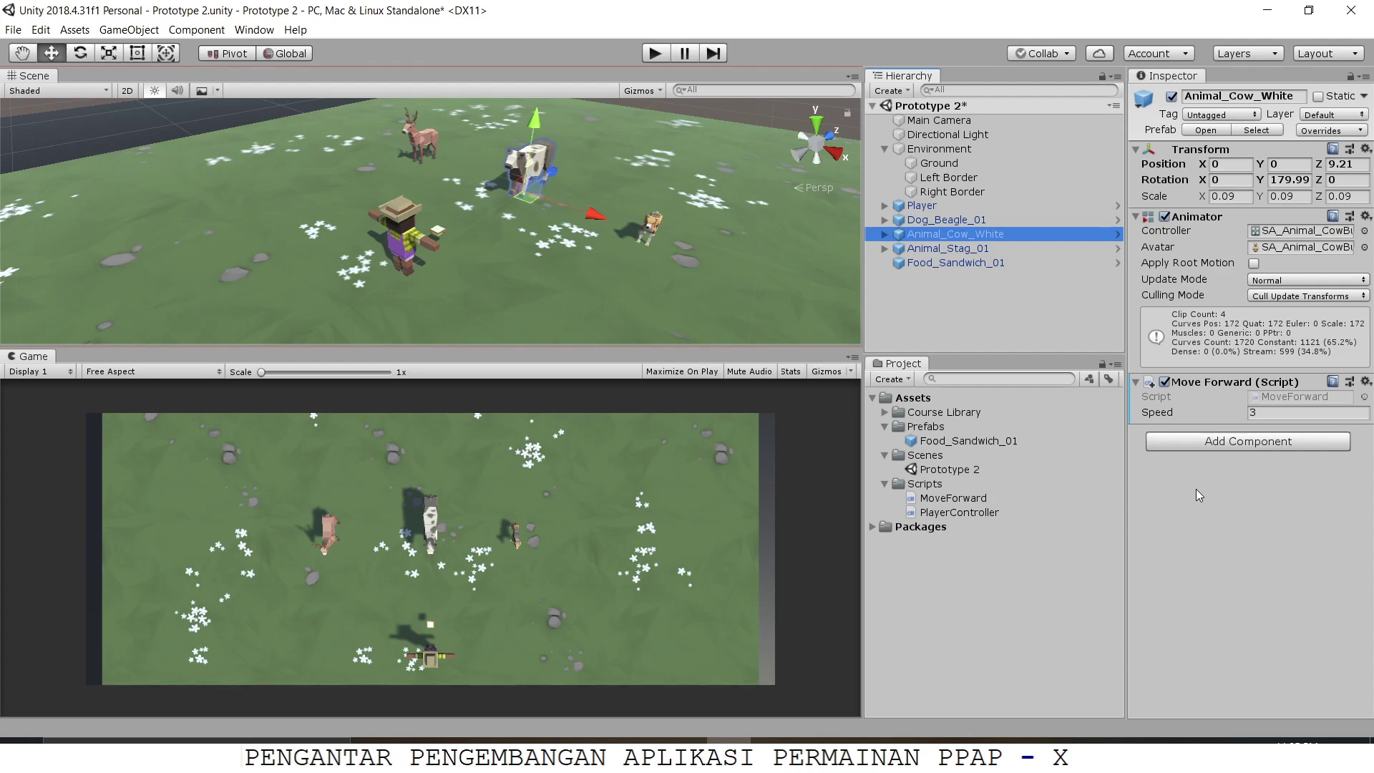
{"action": "left_click", "coordinate": [1259, 413]}
{"action": "type", "text": "2"}
{"action": "key", "text": "Return"}
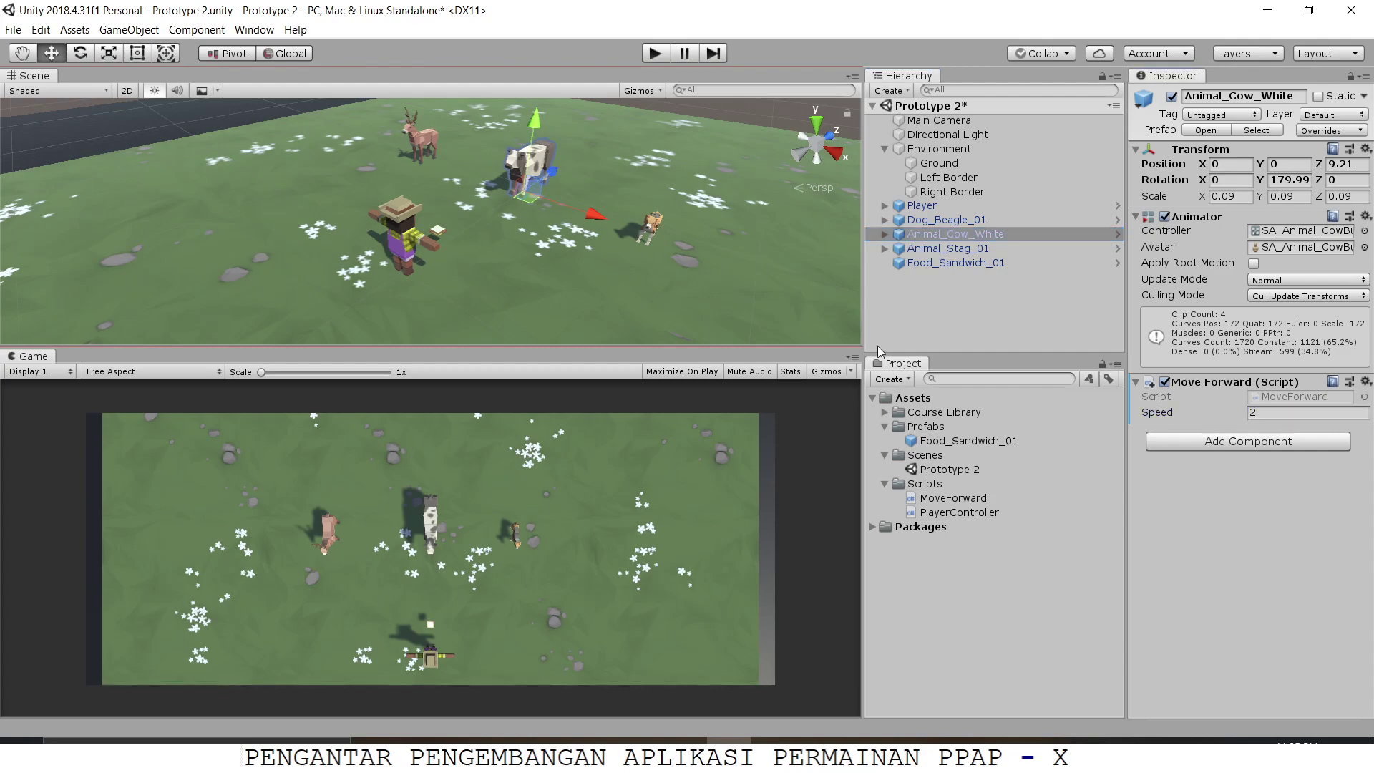
{"action": "key", "text": "ctrl+s"}
Try to add Dog_Beagle_01, Animal_Cow_White and Animal_Stag_01 to the Prefabs folder together as one selection
{"action": "left_click", "coordinate": [947, 220]}
{"action": "left_click", "coordinate": [931, 249]}
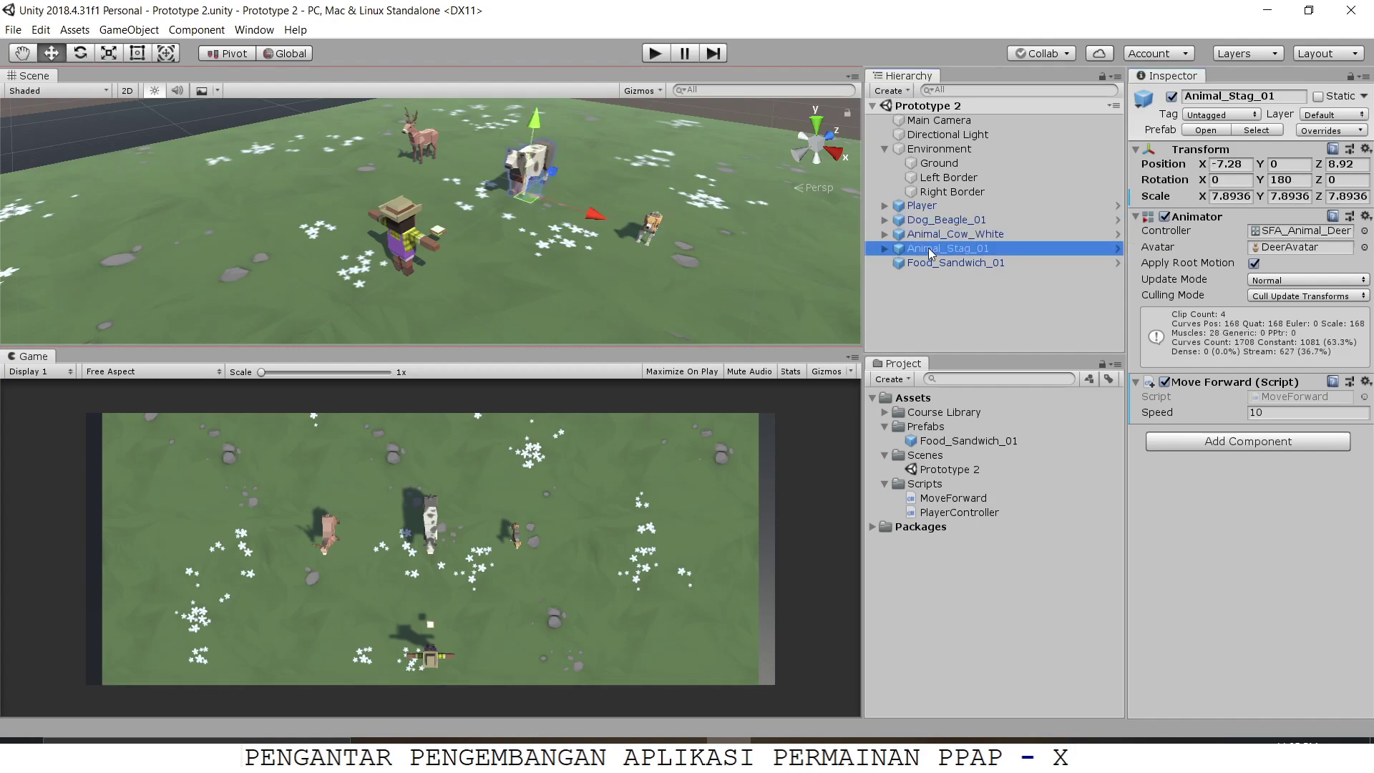
{"action": "left_click", "coordinate": [936, 220]}
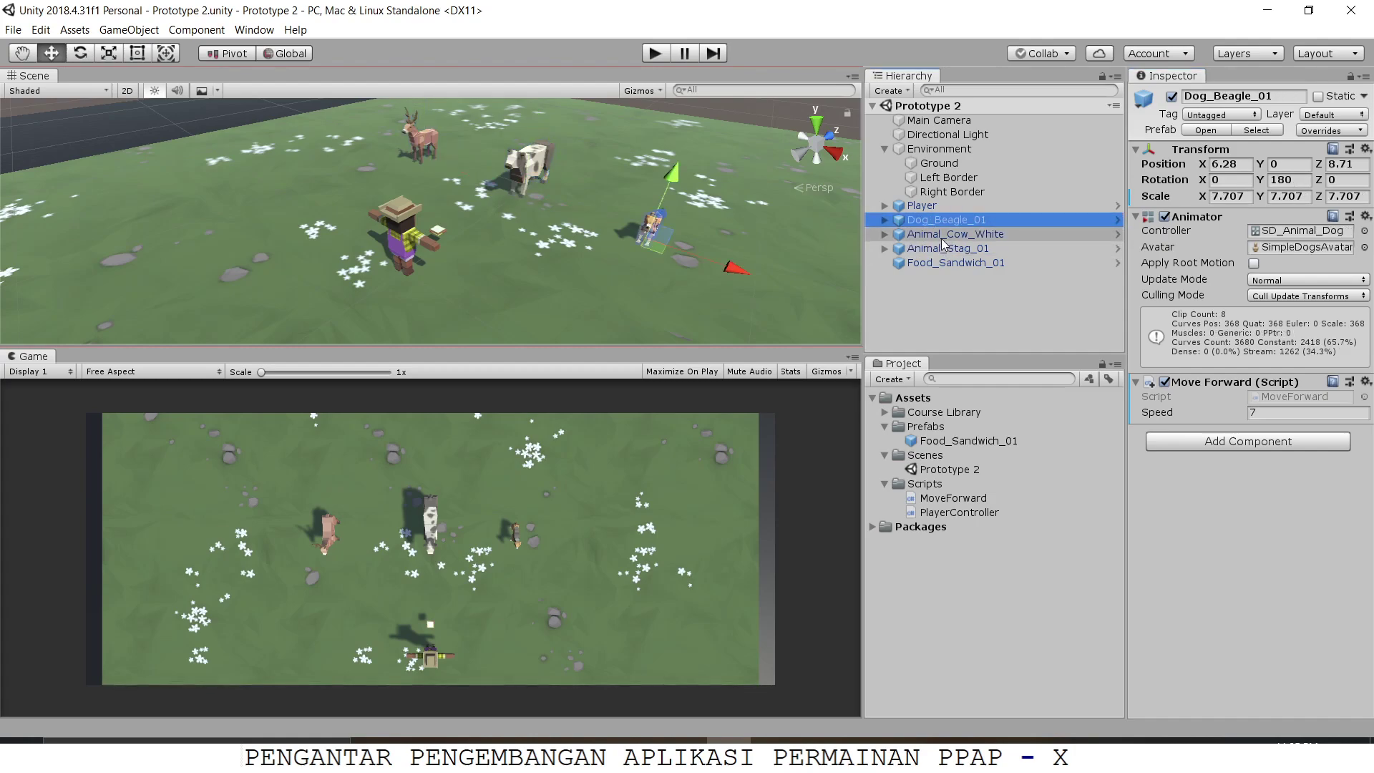
{"action": "left_click", "coordinate": [934, 247], "text": "shift"}
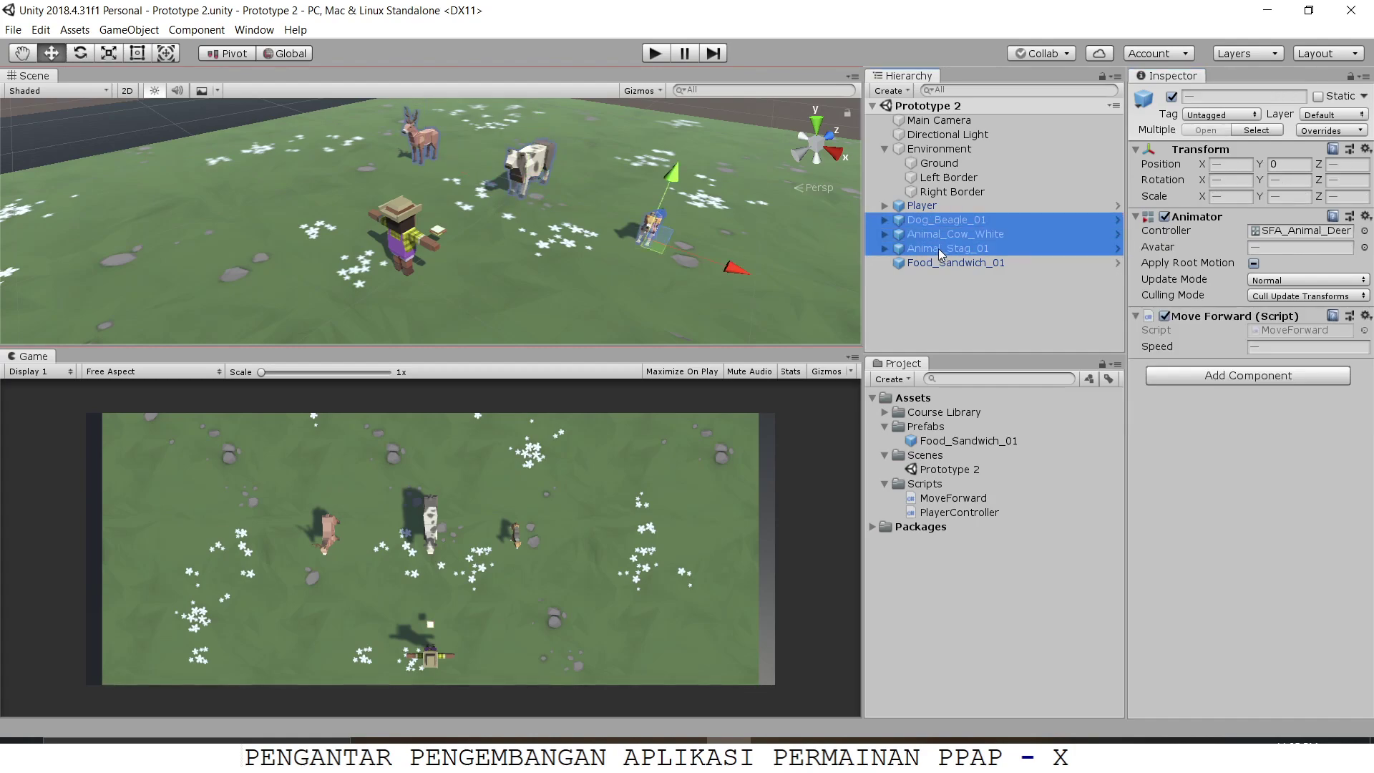
{"action": "left_click", "coordinate": [936, 220]}
{"action": "left_click", "coordinate": [938, 249], "text": "shift"}
{"action": "left_click_drag", "start_coordinate": [938, 221], "coordinate": [925, 427]}
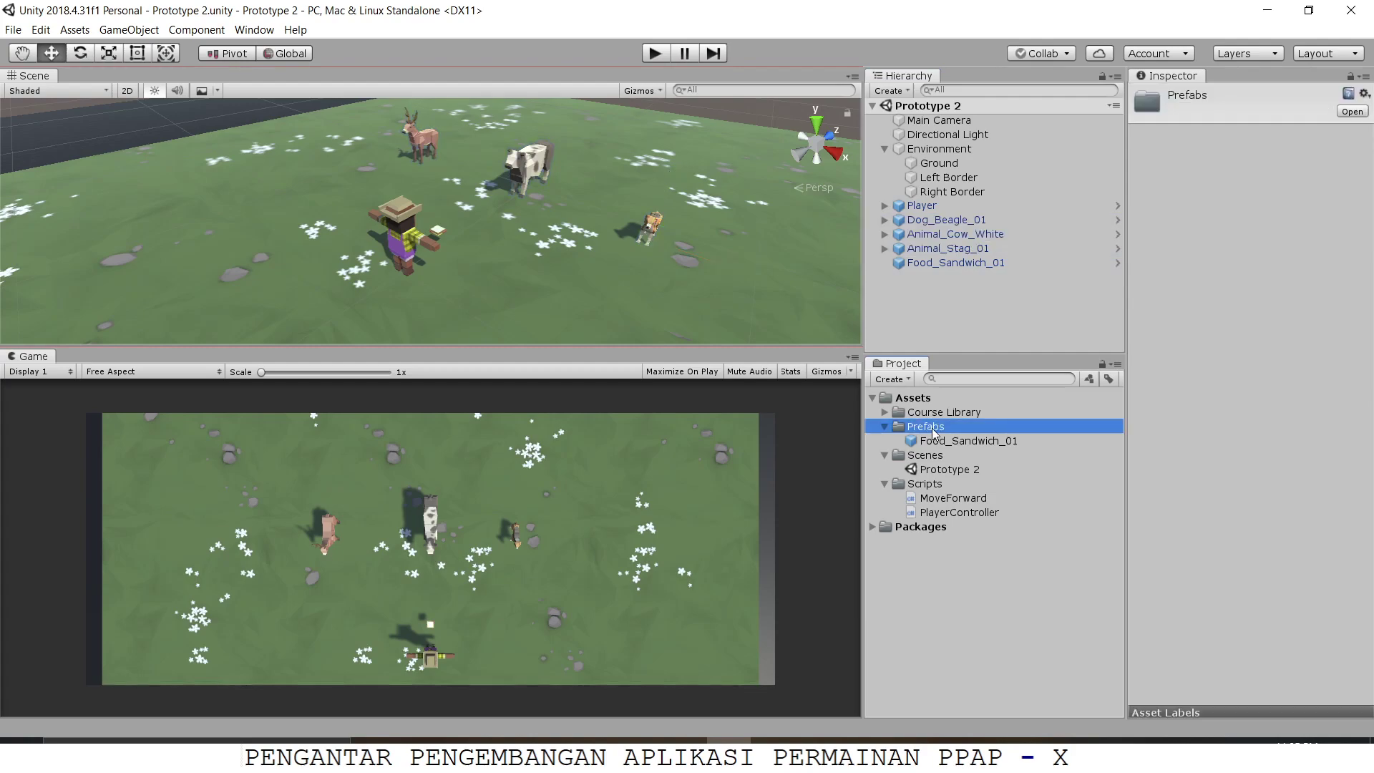
Create original prefabs of Dog_Beagle_01, Animal_Cow_White and Animal_Stag_01 in the Prefabs folder, one at a time
{"action": "left_click_drag", "start_coordinate": [959, 284], "coordinate": [925, 427]}
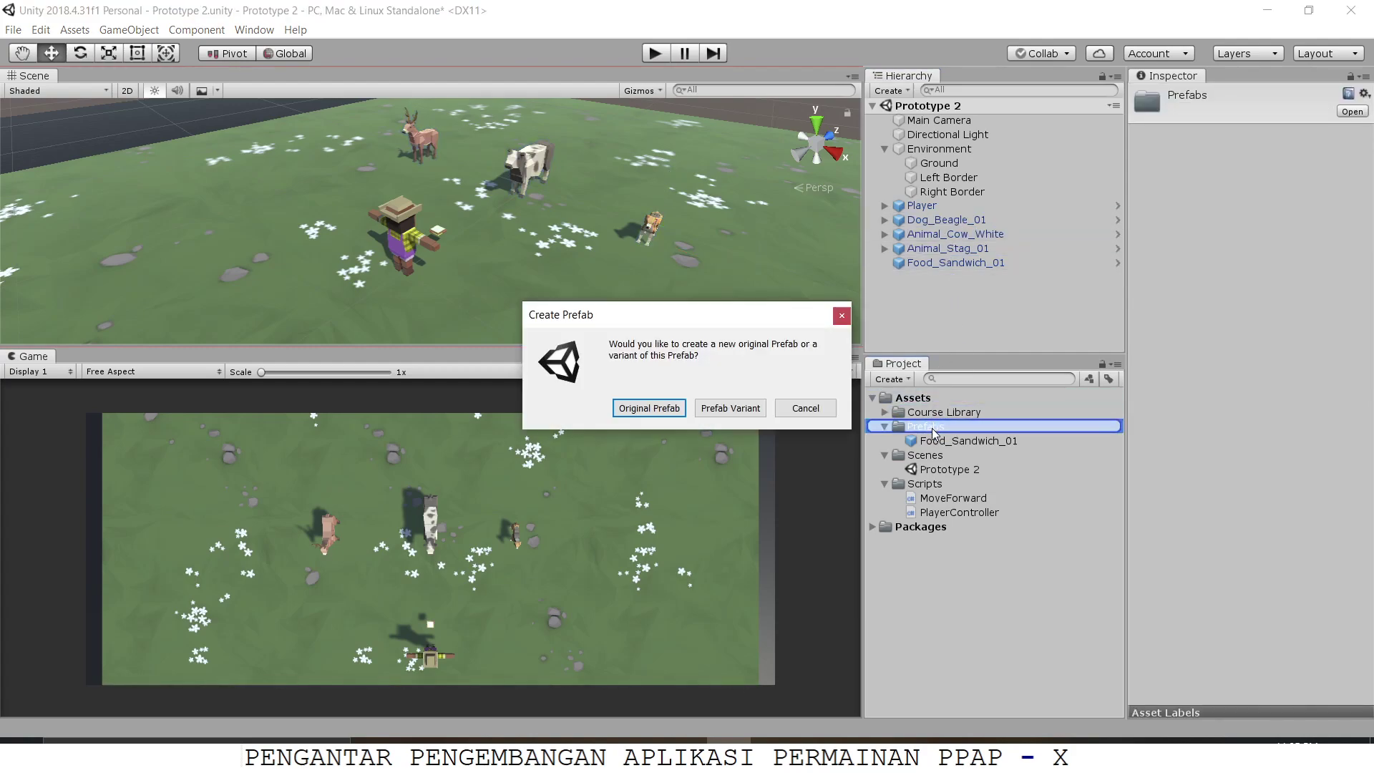
{"action": "left_click", "coordinate": [649, 408]}
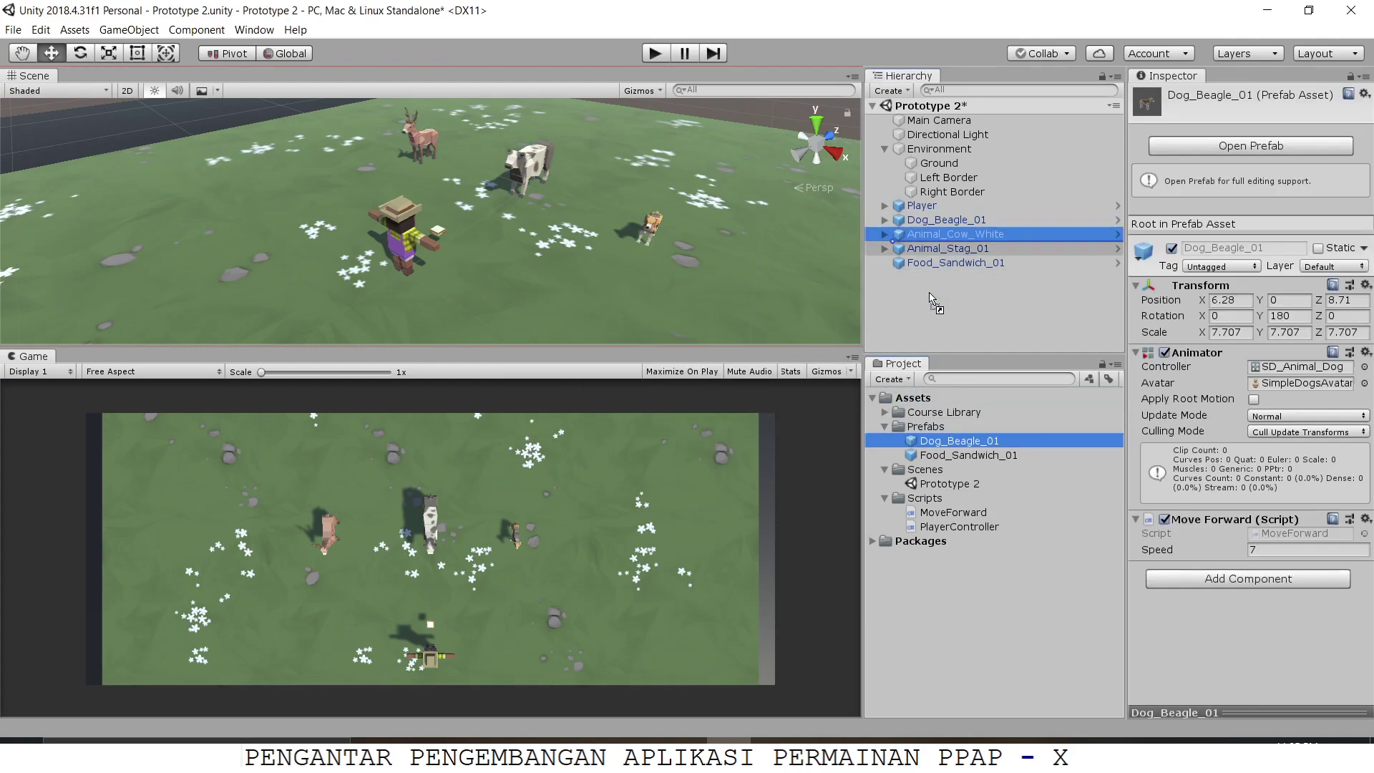
{"action": "left_click_drag", "start_coordinate": [917, 427], "coordinate": [923, 426]}
{"action": "left_click", "coordinate": [649, 408]}
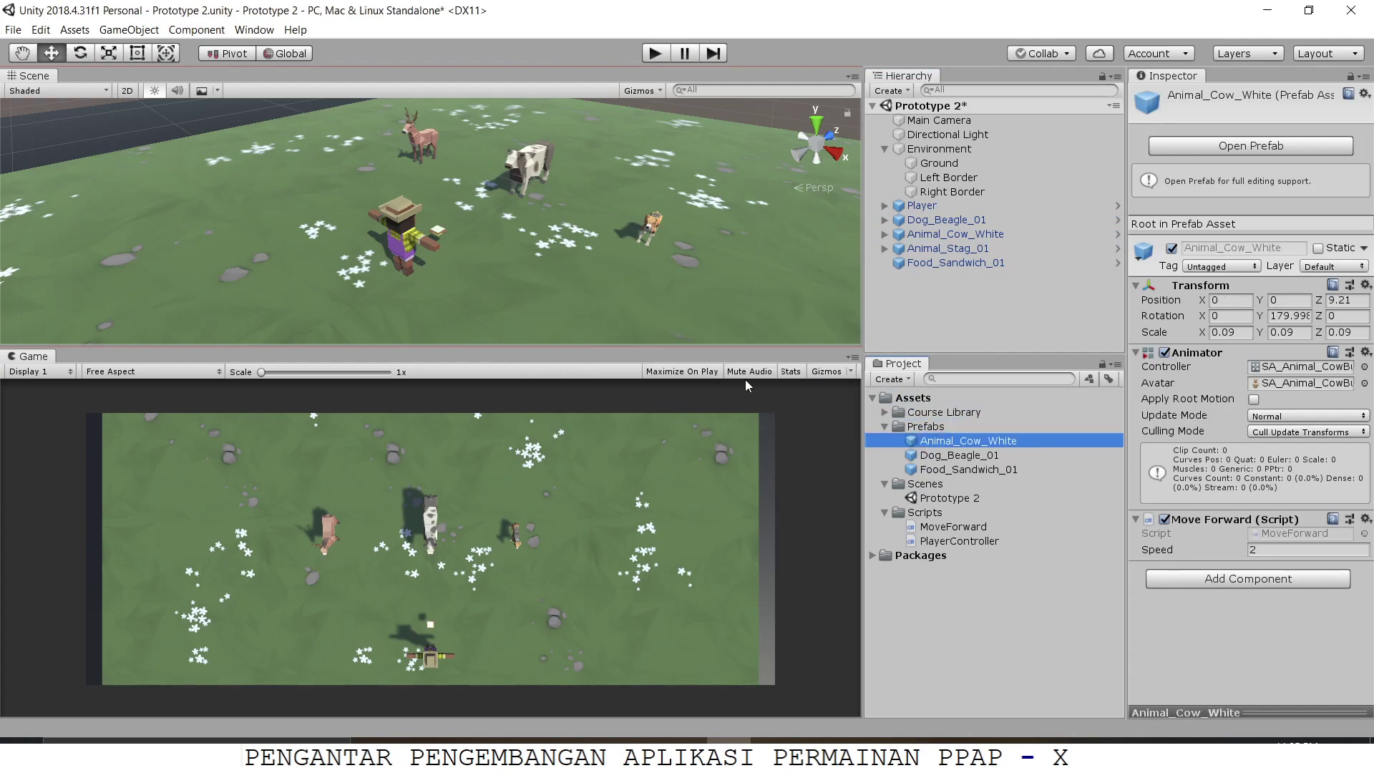
{"action": "left_click_drag", "start_coordinate": [929, 251], "coordinate": [925, 426]}
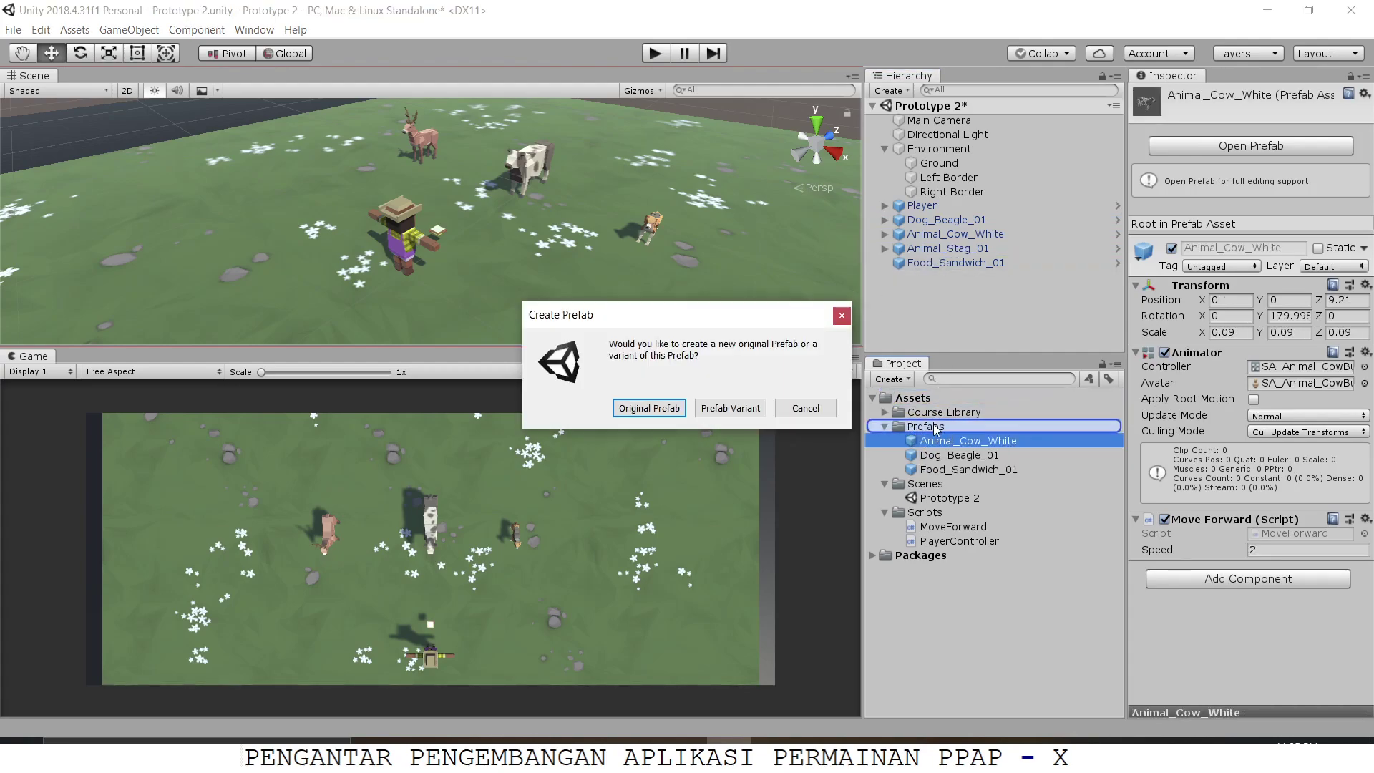
{"action": "left_click", "coordinate": [648, 408]}
Review the prefabs in the Prefabs folder, and run the game briefly to watch the animals before stopping it
{"action": "left_click", "coordinate": [955, 474]}
{"action": "left_click", "coordinate": [951, 446]}
{"action": "left_click", "coordinate": [945, 471]}
{"action": "left_click", "coordinate": [946, 480]}
{"action": "left_click", "coordinate": [947, 470]}
{"action": "left_click", "coordinate": [947, 456]}
{"action": "left_click", "coordinate": [947, 442]}
{"action": "left_click", "coordinate": [654, 54]}
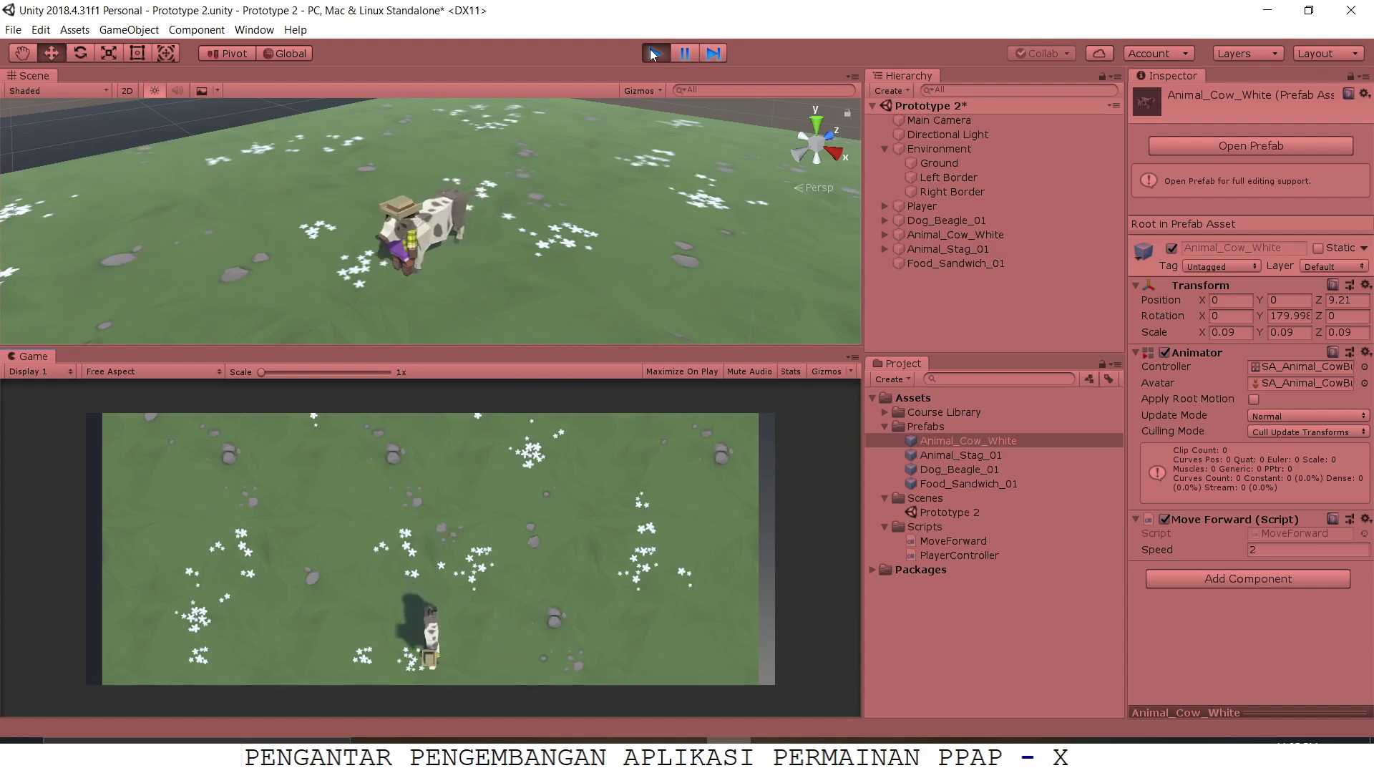
{"action": "left_click", "coordinate": [654, 53]}
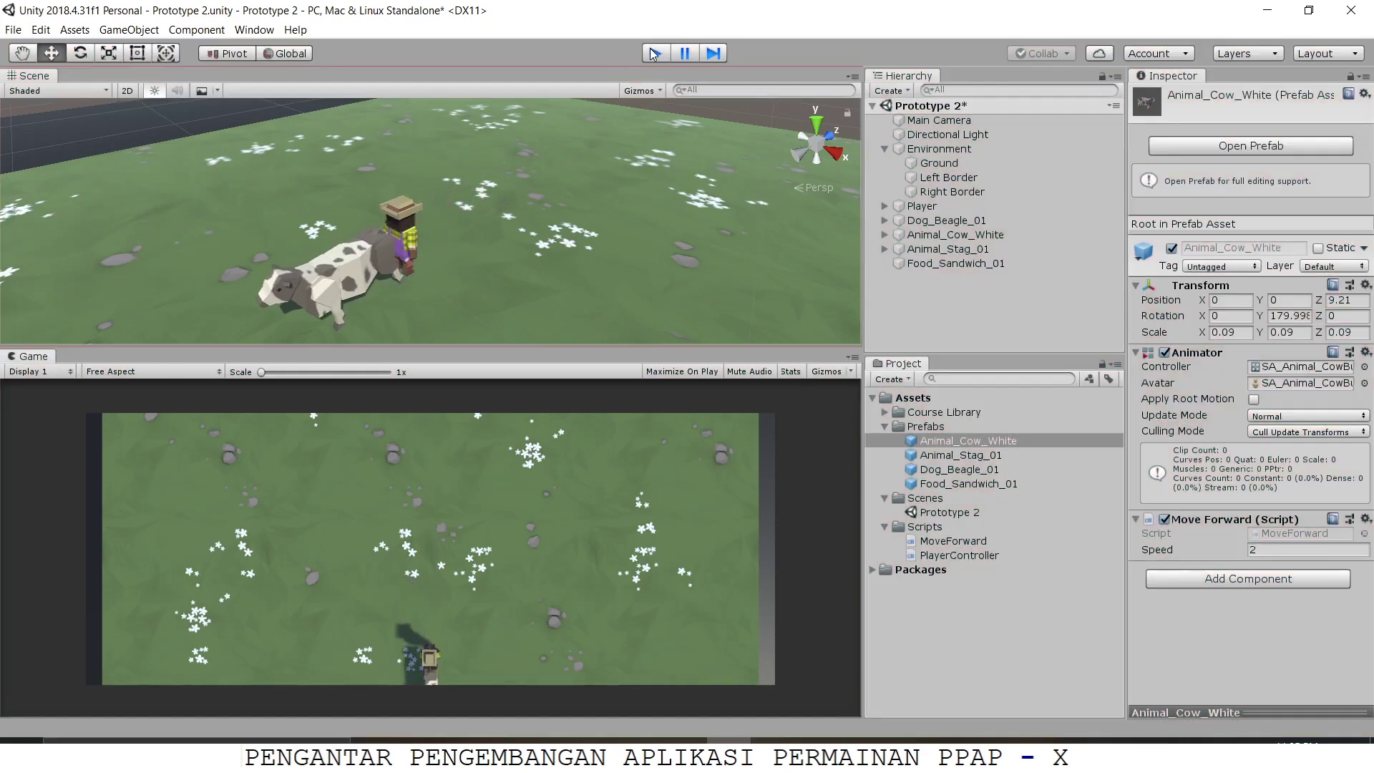
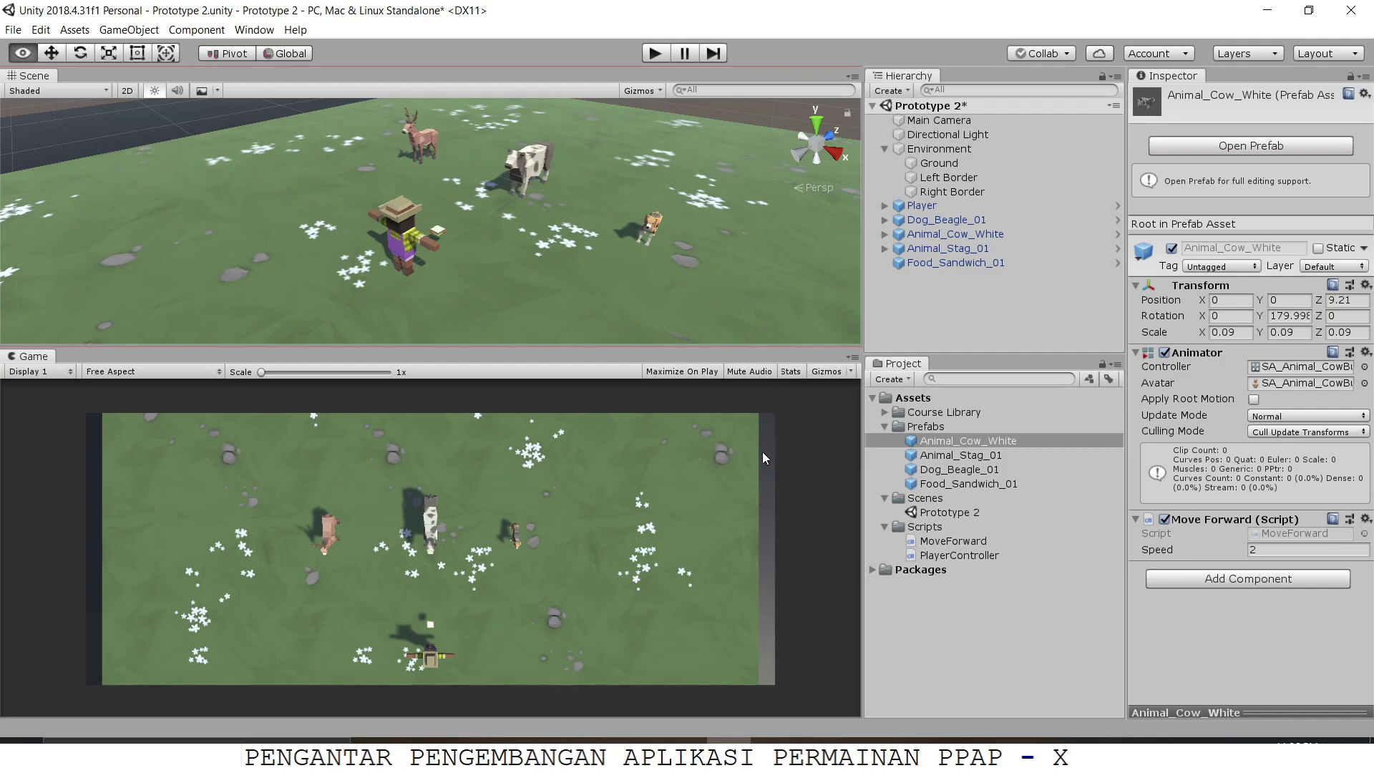
Switch to the Lesson Plan 2.2 PDF in Adobe Acrobat and read Step 6 on destroying projectiles offscreen
{"action": "key", "text": "alt+Tab"}
{"action": "key", "text": "alt+Tab"}
{"action": "key", "text": "alt+Tab"}
{"action": "key", "text": "alt+Tab"}
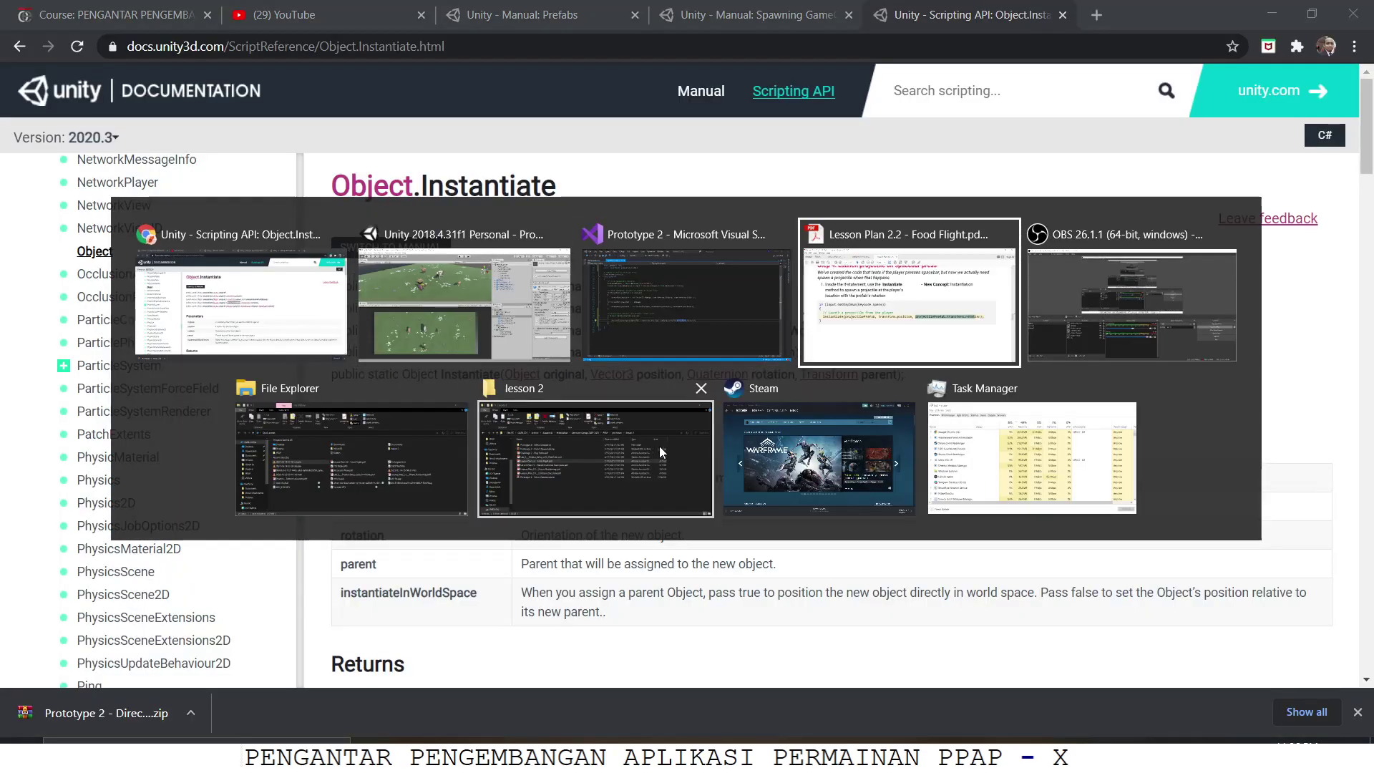
{"action": "left_click", "coordinate": [874, 333]}
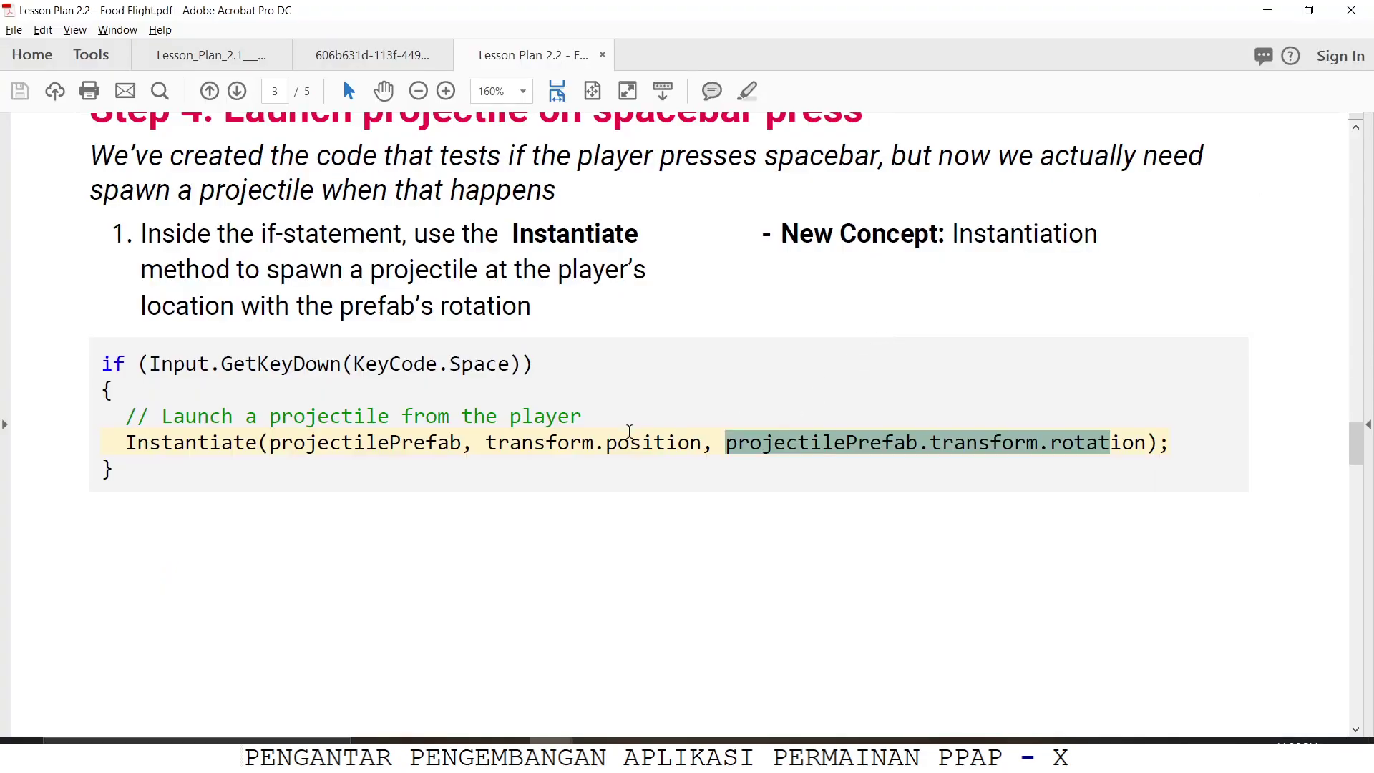
{"action": "scroll", "coordinate": [610, 462], "scroll_direction": "up", "scroll_amount": 3}
{"action": "scroll", "coordinate": [610, 462], "scroll_direction": "down", "scroll_amount": 20}
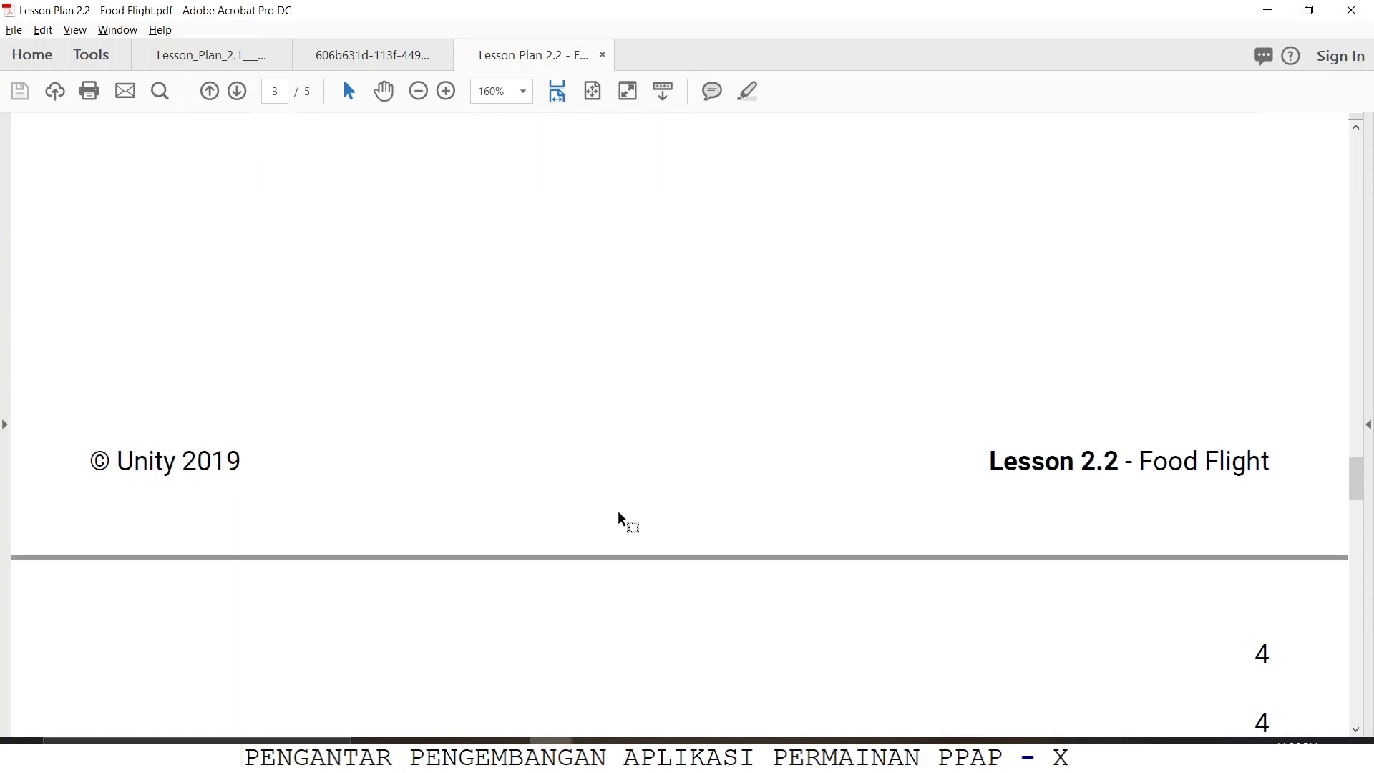
{"action": "scroll", "coordinate": [623, 530], "scroll_direction": "down", "scroll_amount": 9}
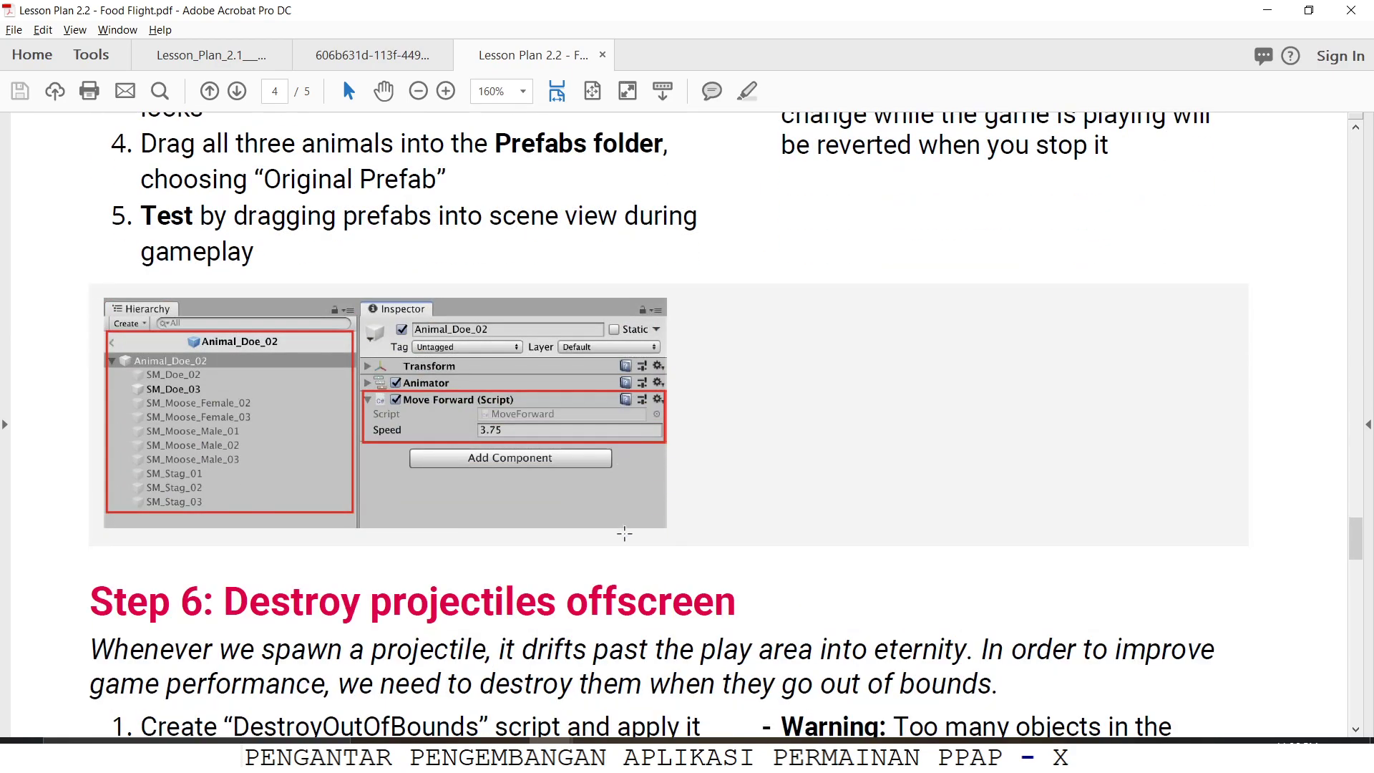
{"action": "scroll", "coordinate": [624, 534], "scroll_direction": "down", "scroll_amount": 10}
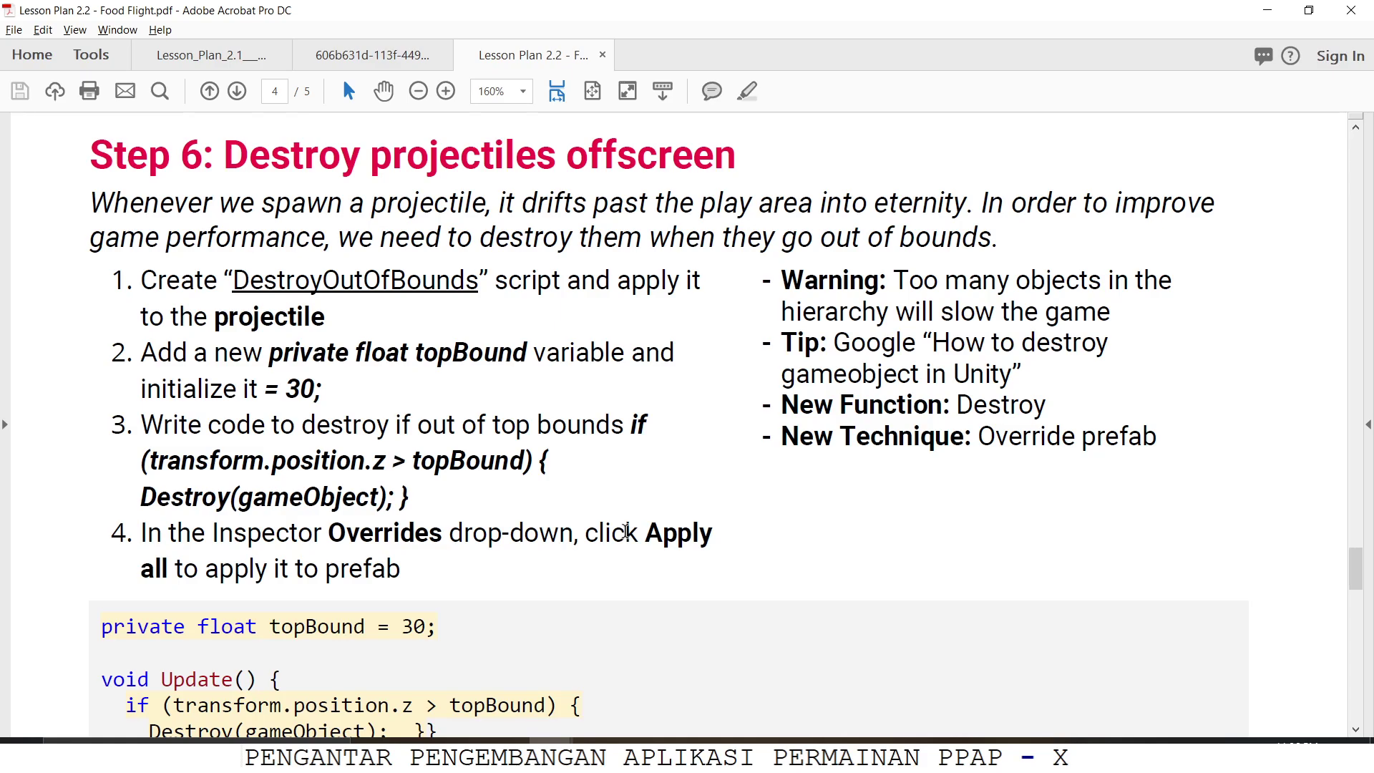
{"action": "scroll", "coordinate": [597, 467], "scroll_direction": "up", "scroll_amount": 1}
Switch back to Unity and create a C# script named DestroyOutOfBounds in the Scripts folder
{"action": "key", "text": "alt+Tab"}
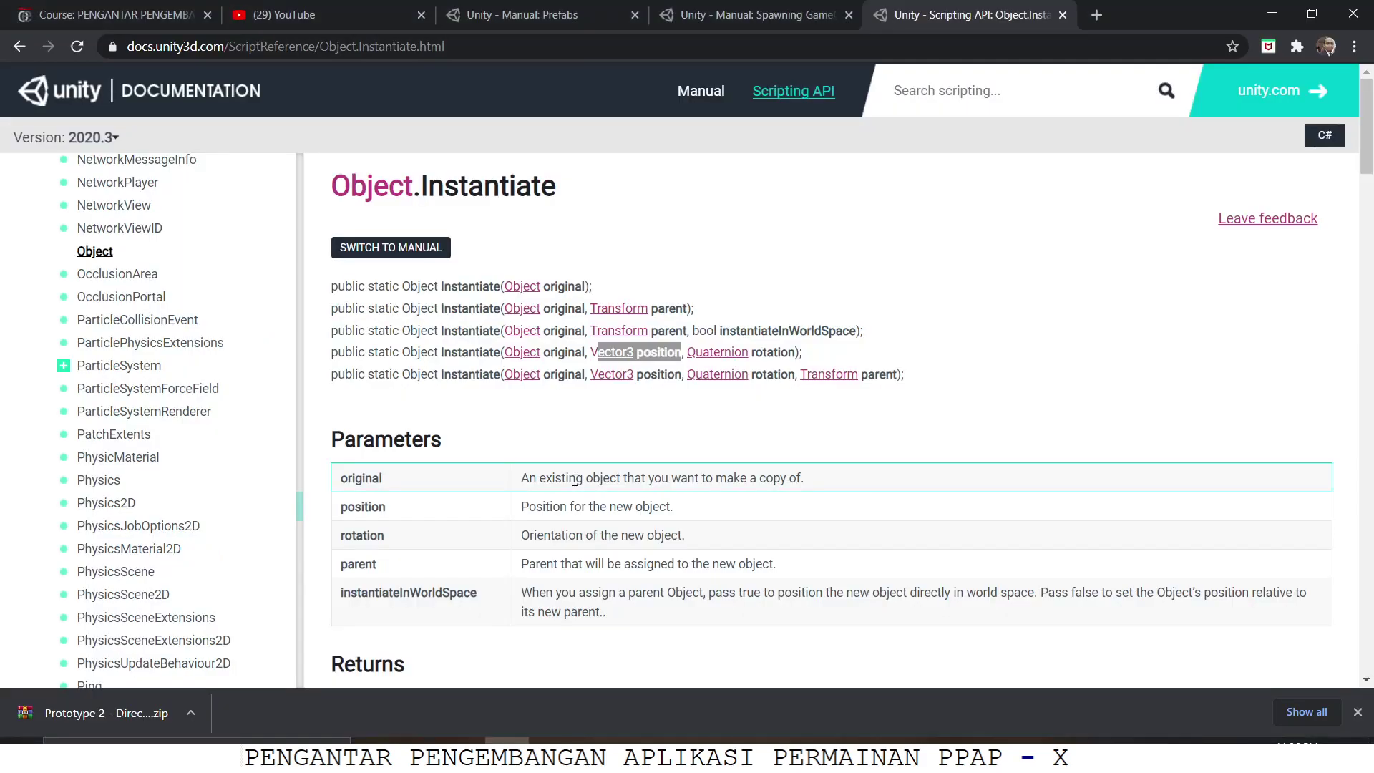
{"action": "key", "text": "alt+Tab"}
{"action": "key", "text": "Tab"}
{"action": "left_click", "coordinate": [931, 527]}
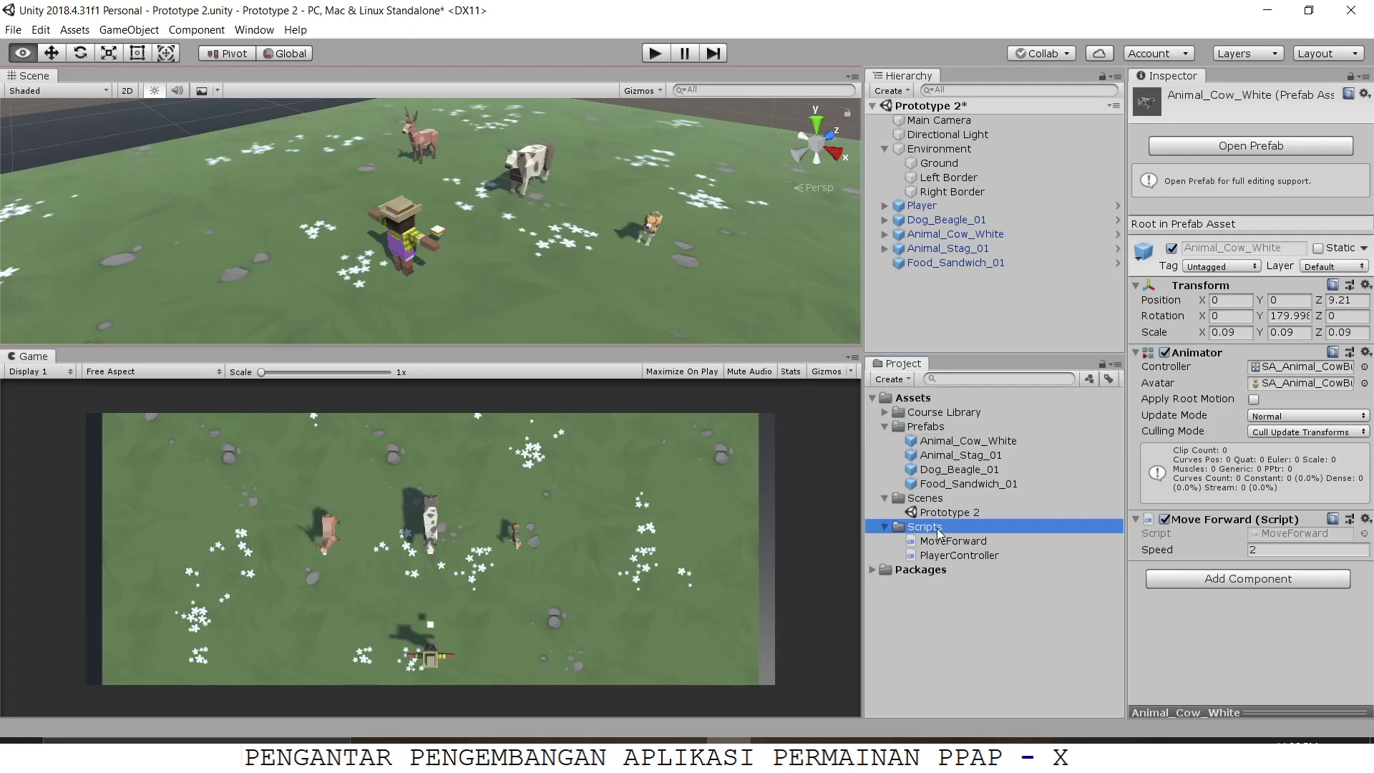
{"action": "right_click", "coordinate": [940, 530]}
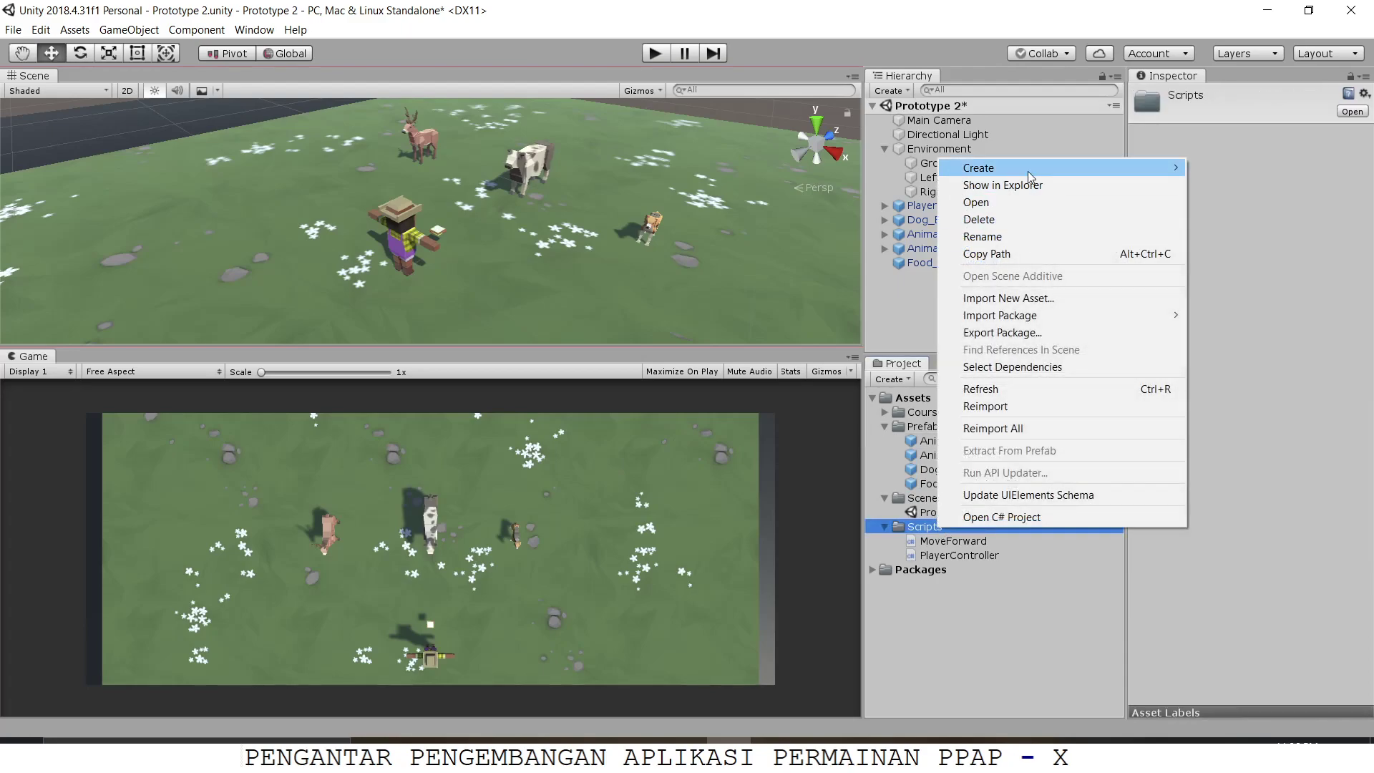
{"action": "mouse_move", "coordinate": [1028, 170]}
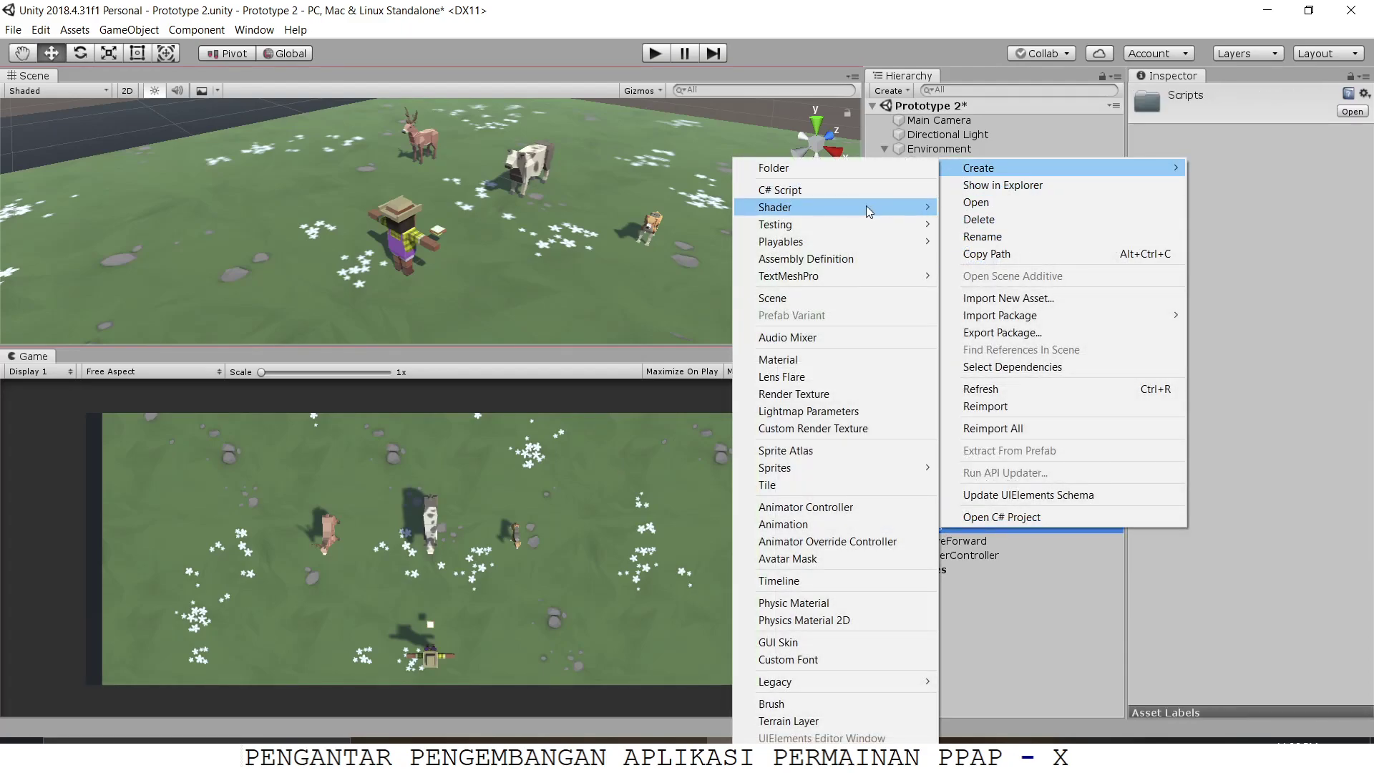
{"action": "left_click", "coordinate": [1002, 517]}
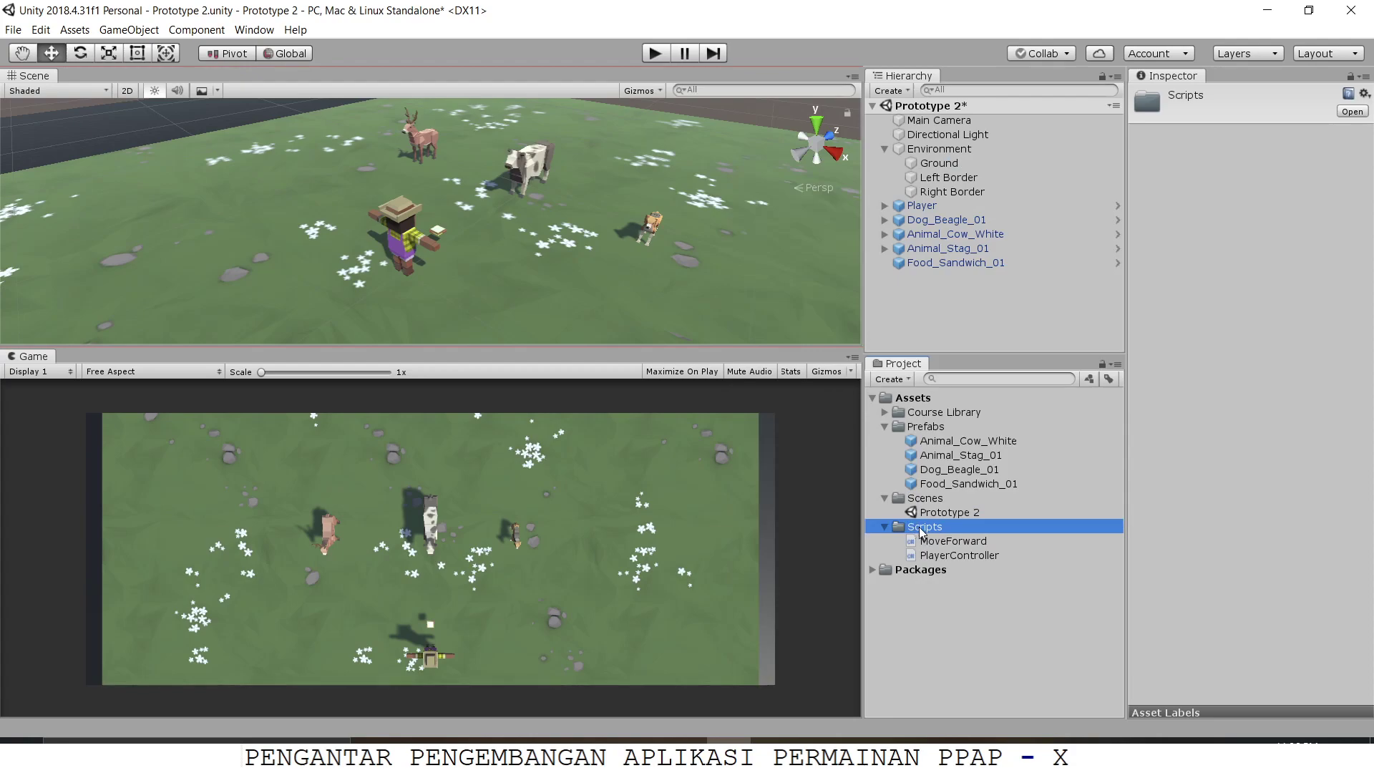
{"action": "right_click", "coordinate": [924, 533]}
{"action": "mouse_move", "coordinate": [988, 168]}
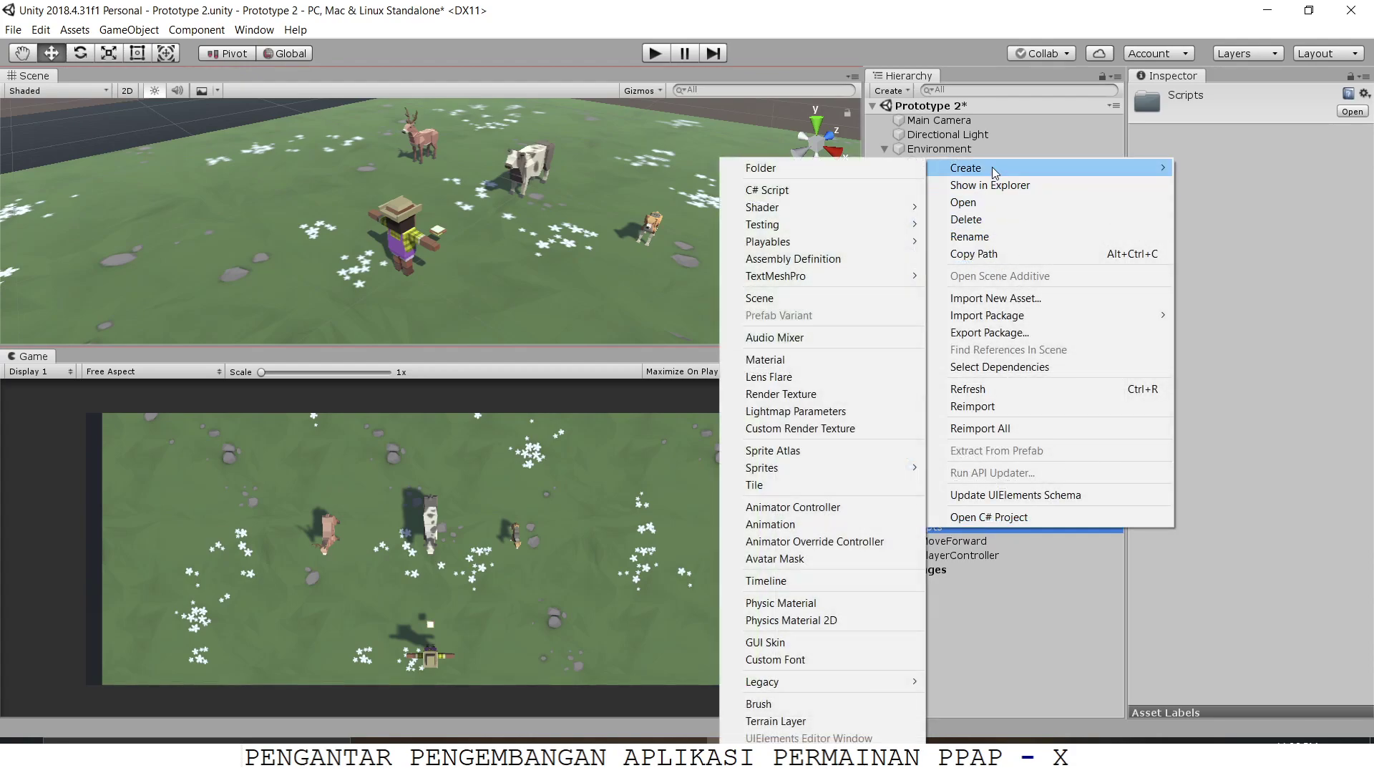
{"action": "left_click", "coordinate": [839, 186]}
{"action": "type", "text": "Des"}
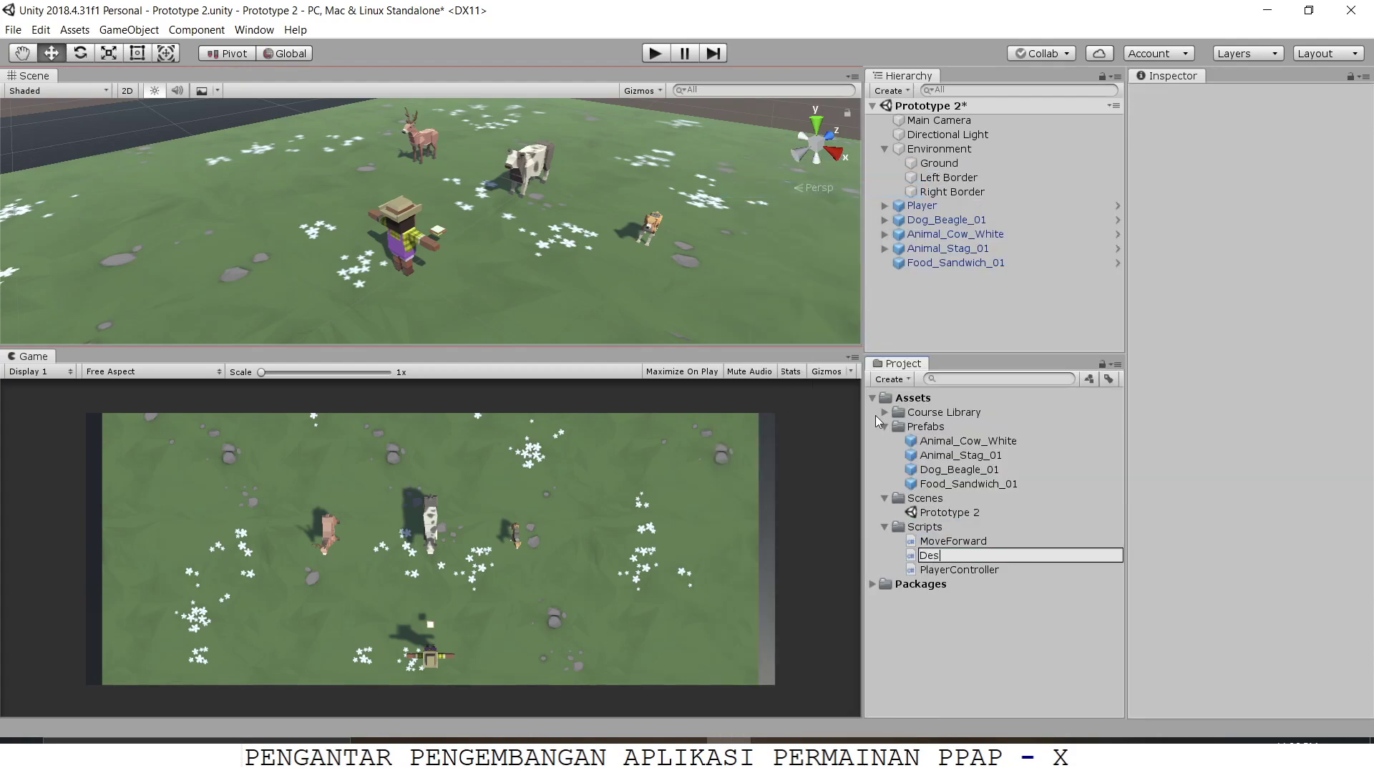
{"action": "type", "text": "troyOutOfBounds"}
{"action": "key", "text": "Return"}
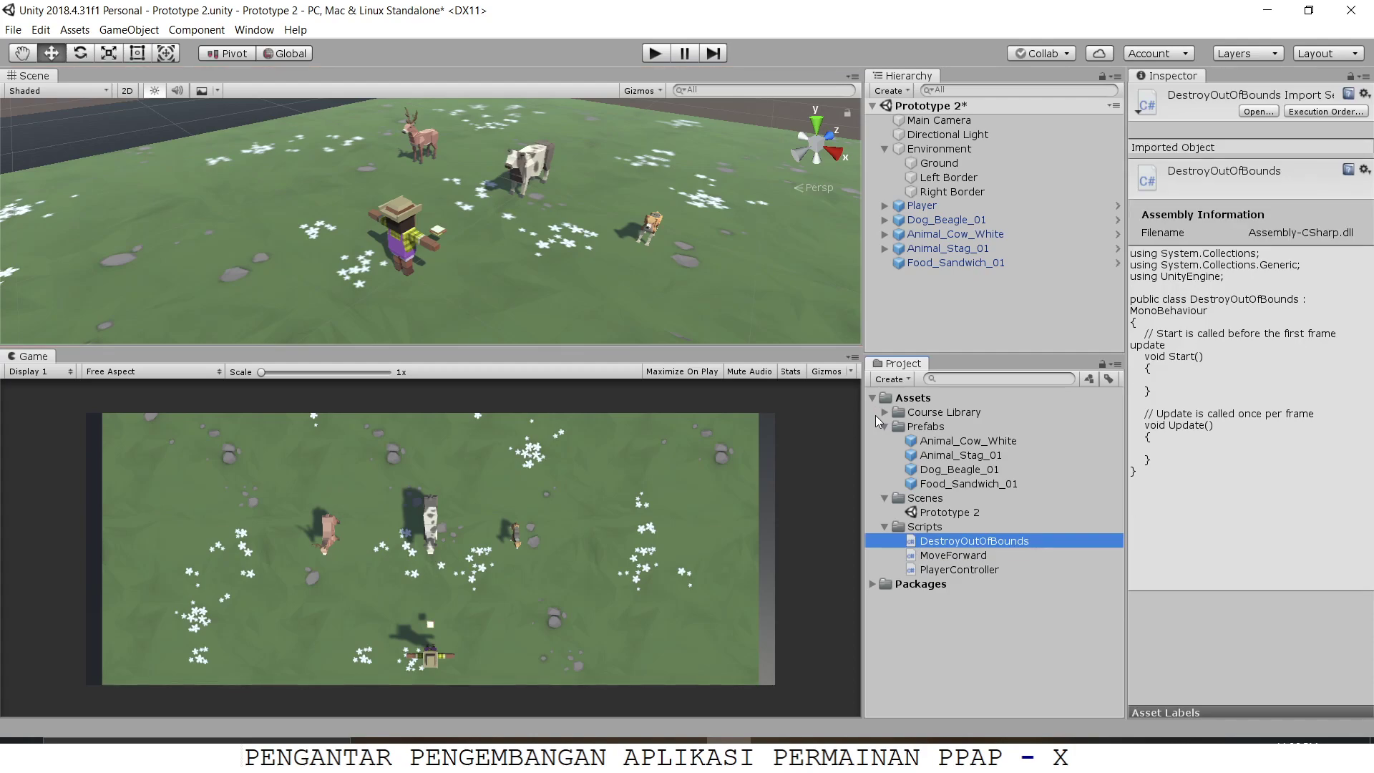
Open the DestroyOutOfBounds script in Visual Studio and delete its Start method along with the comment above it
{"action": "double_click", "coordinate": [1010, 547]}
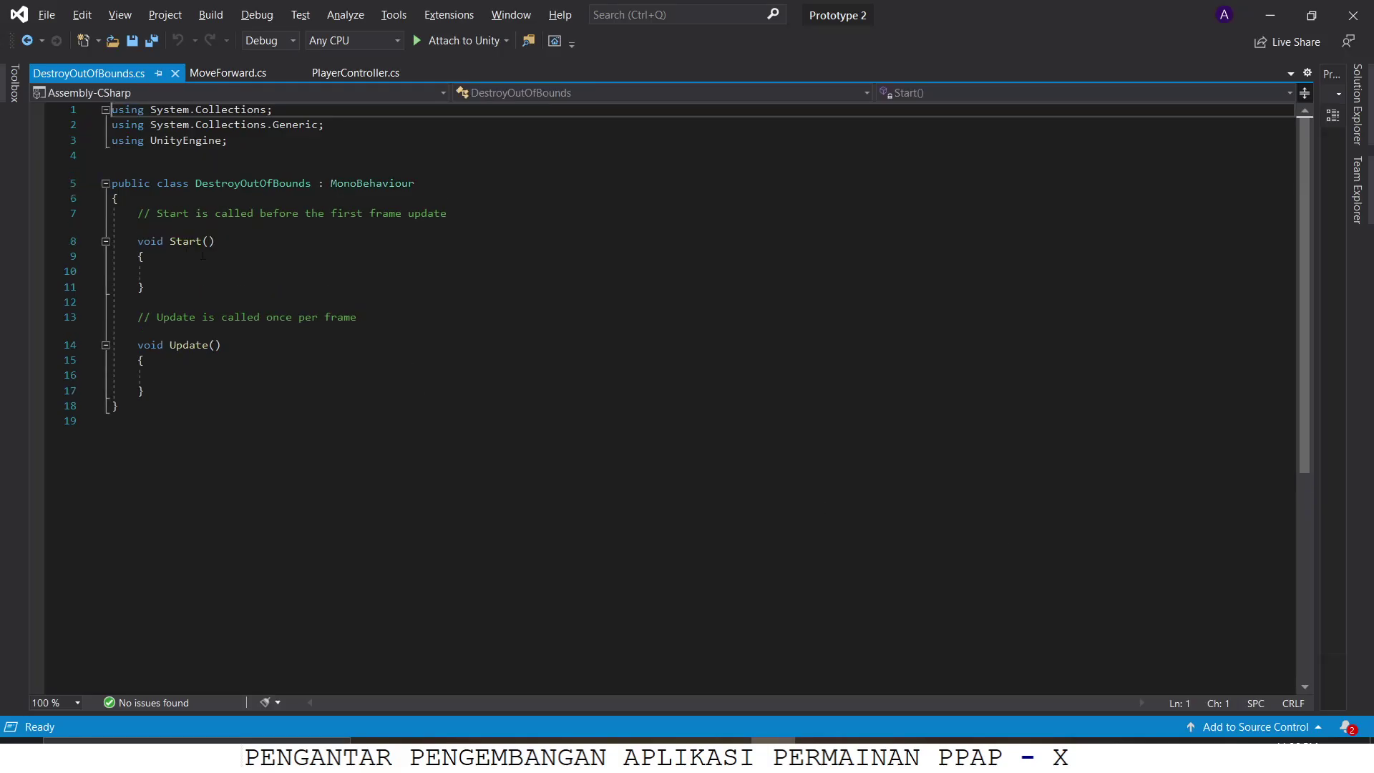
{"action": "left_click_drag", "start_coordinate": [164, 287], "coordinate": [95, 221]}
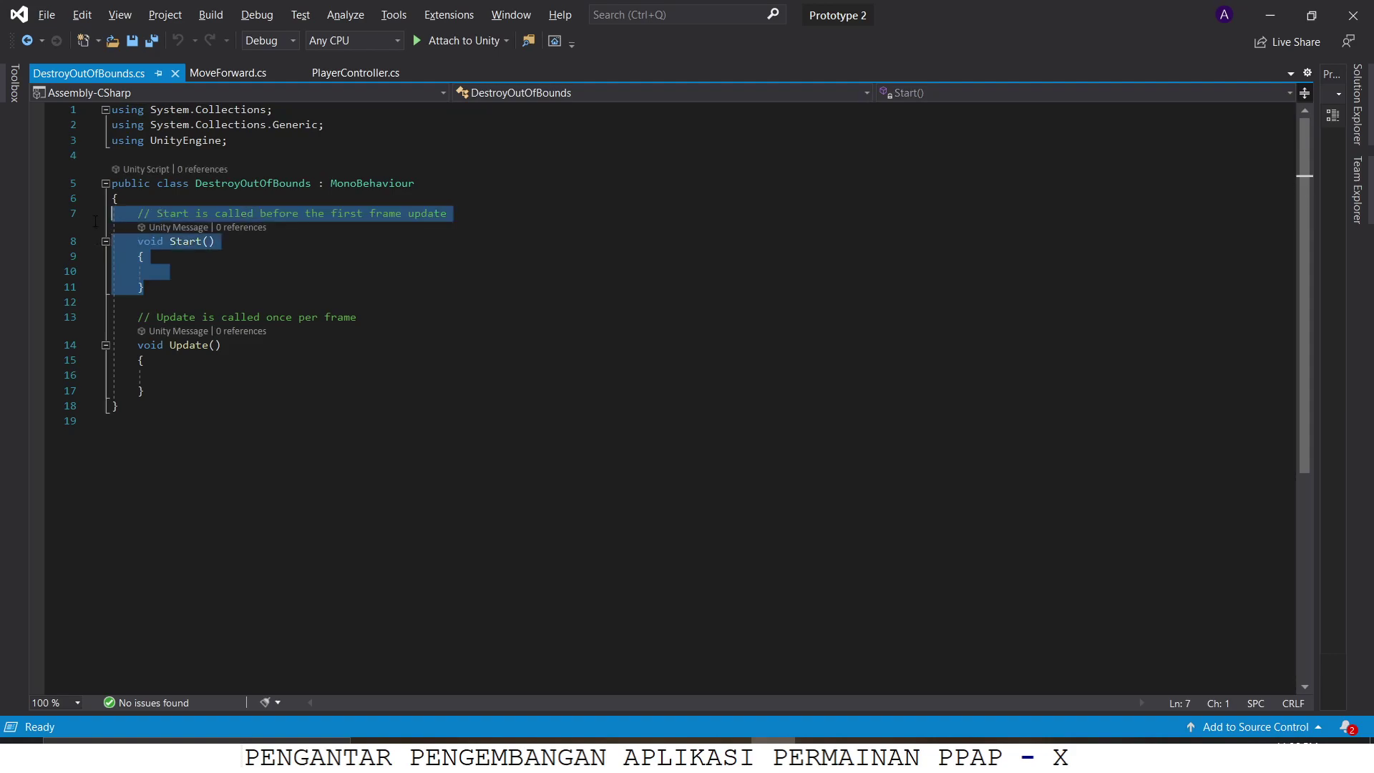
{"action": "key", "text": "Delete"}
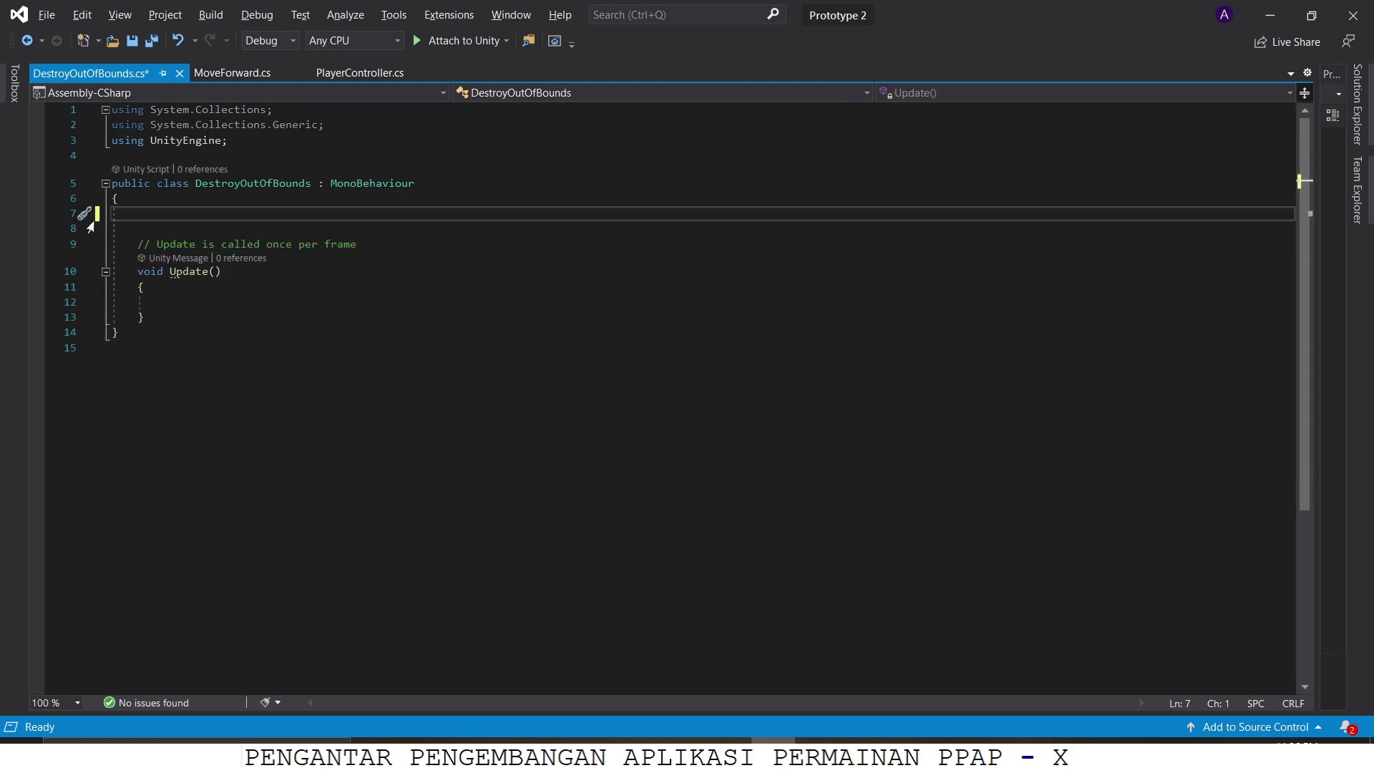
Switch to Unity and move Food_Sandwich_01 along Z to about 17.96, bringing it back to about 4.88
{"action": "key", "text": "alt+Tab"}
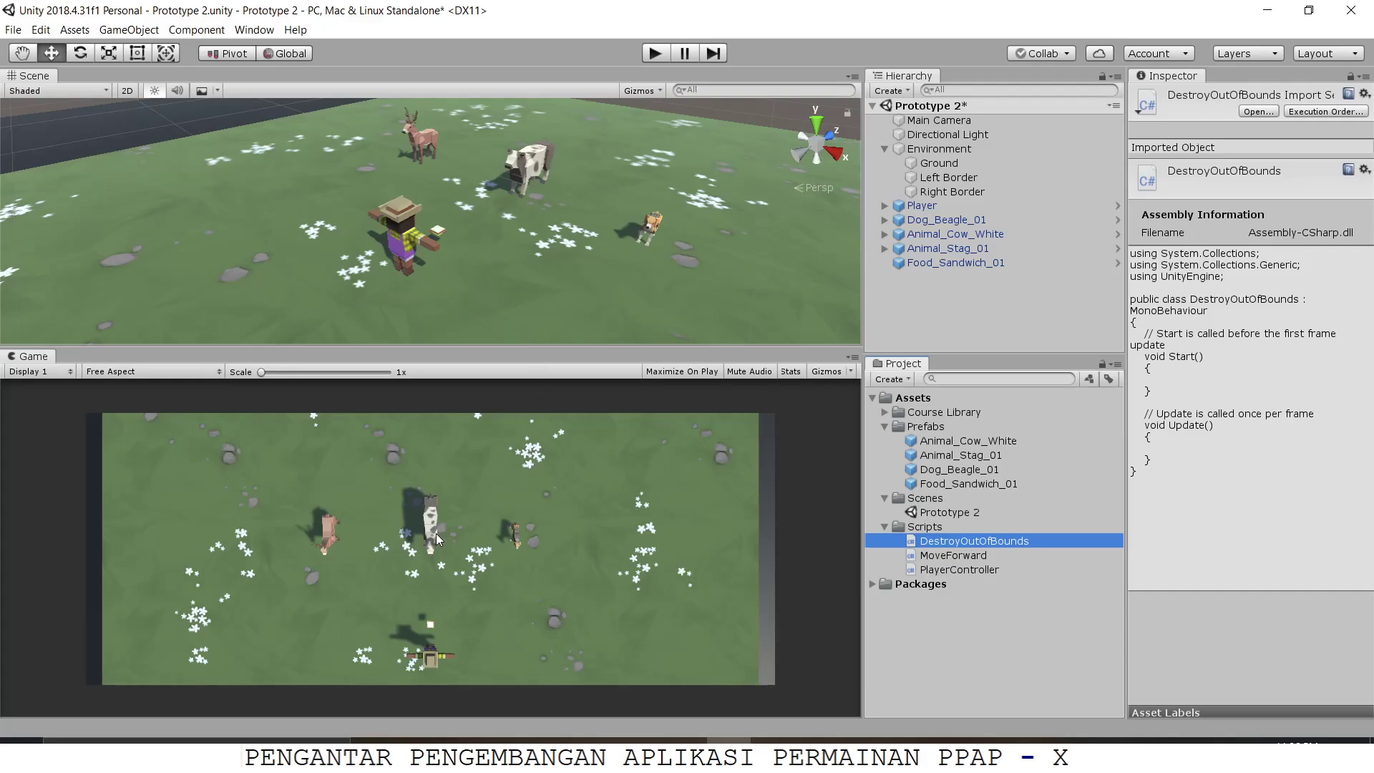
{"action": "left_click", "coordinate": [431, 625]}
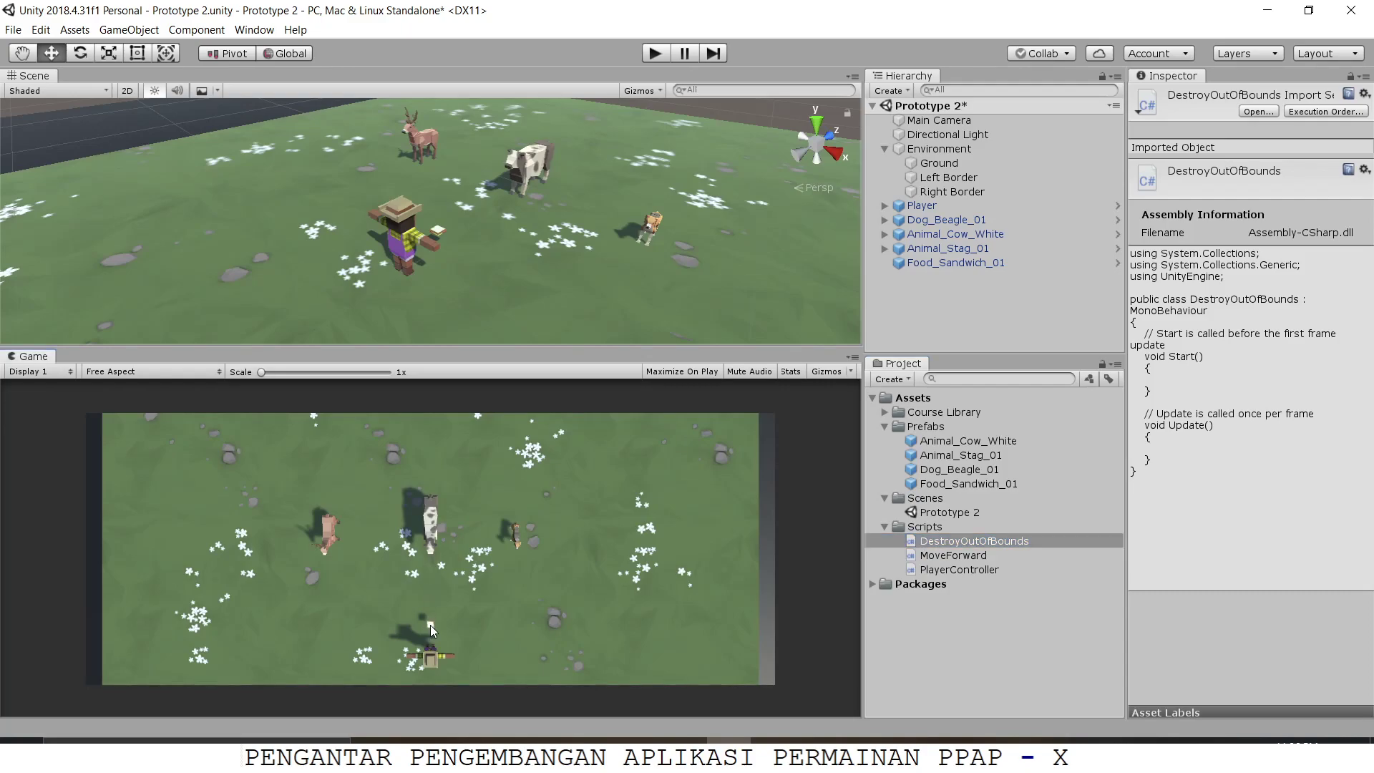
{"action": "left_click", "coordinate": [440, 231]}
{"action": "left_click_drag", "start_coordinate": [461, 211], "coordinate": [728, 89]}
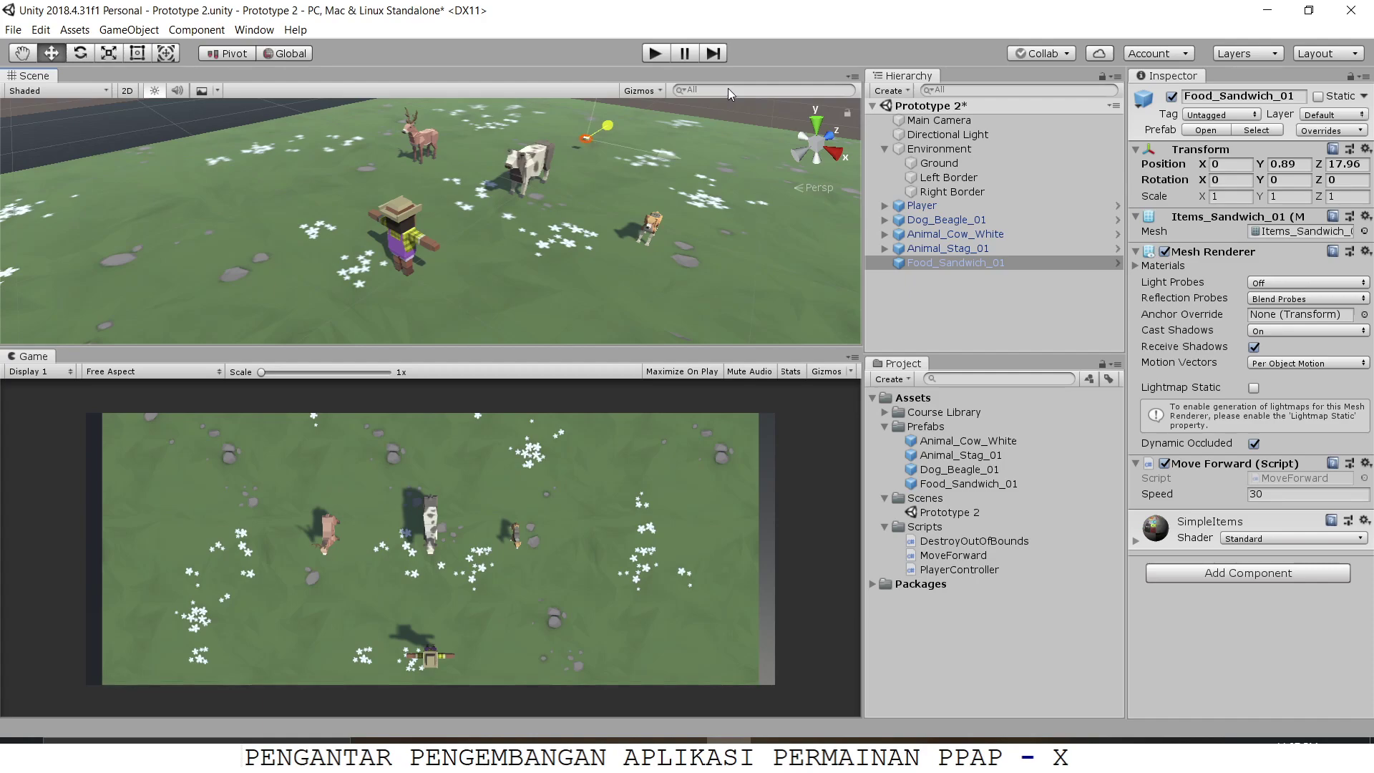
{"action": "left_click_drag", "start_coordinate": [729, 86], "coordinate": [526, 235]}
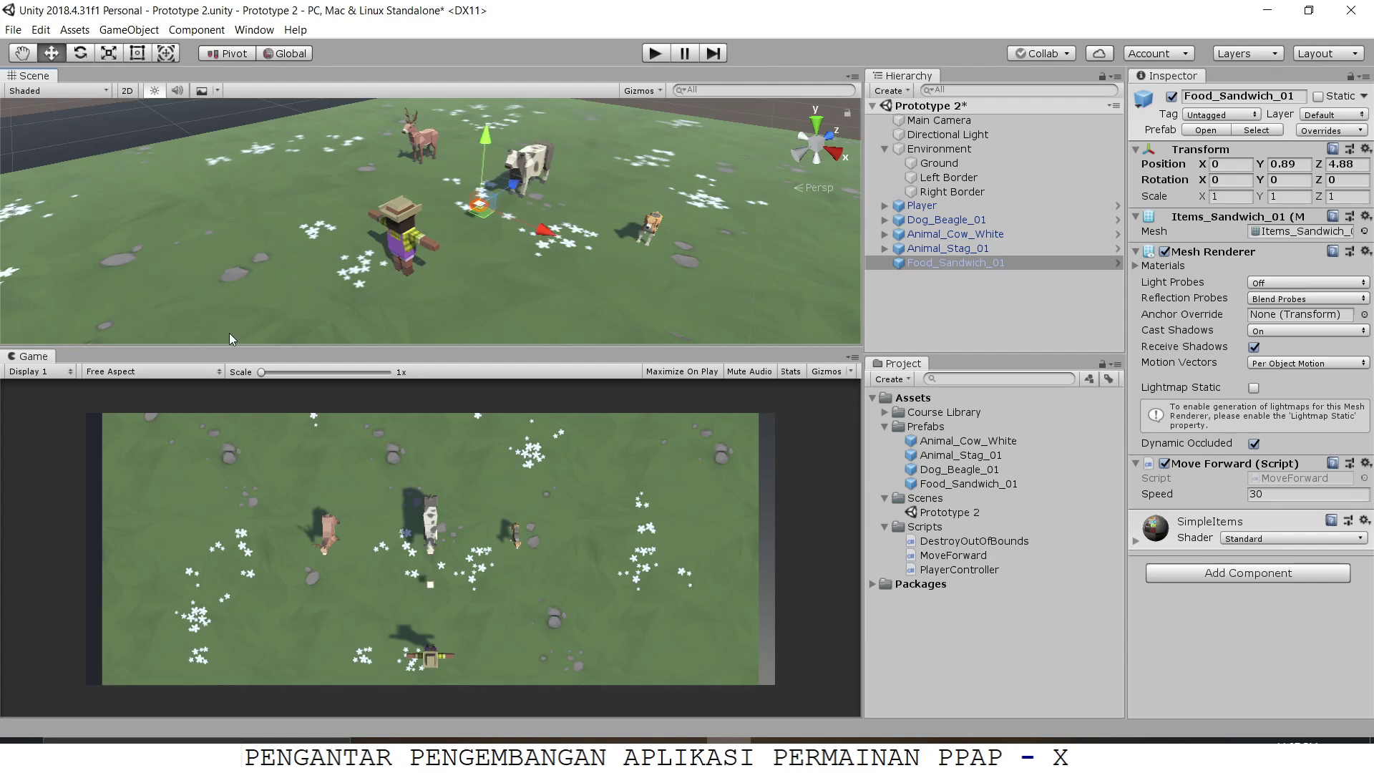
Preview the game view in 4:3 and 5:4 aspect ratios, returning it to Free Aspect
{"action": "left_click", "coordinate": [177, 370]}
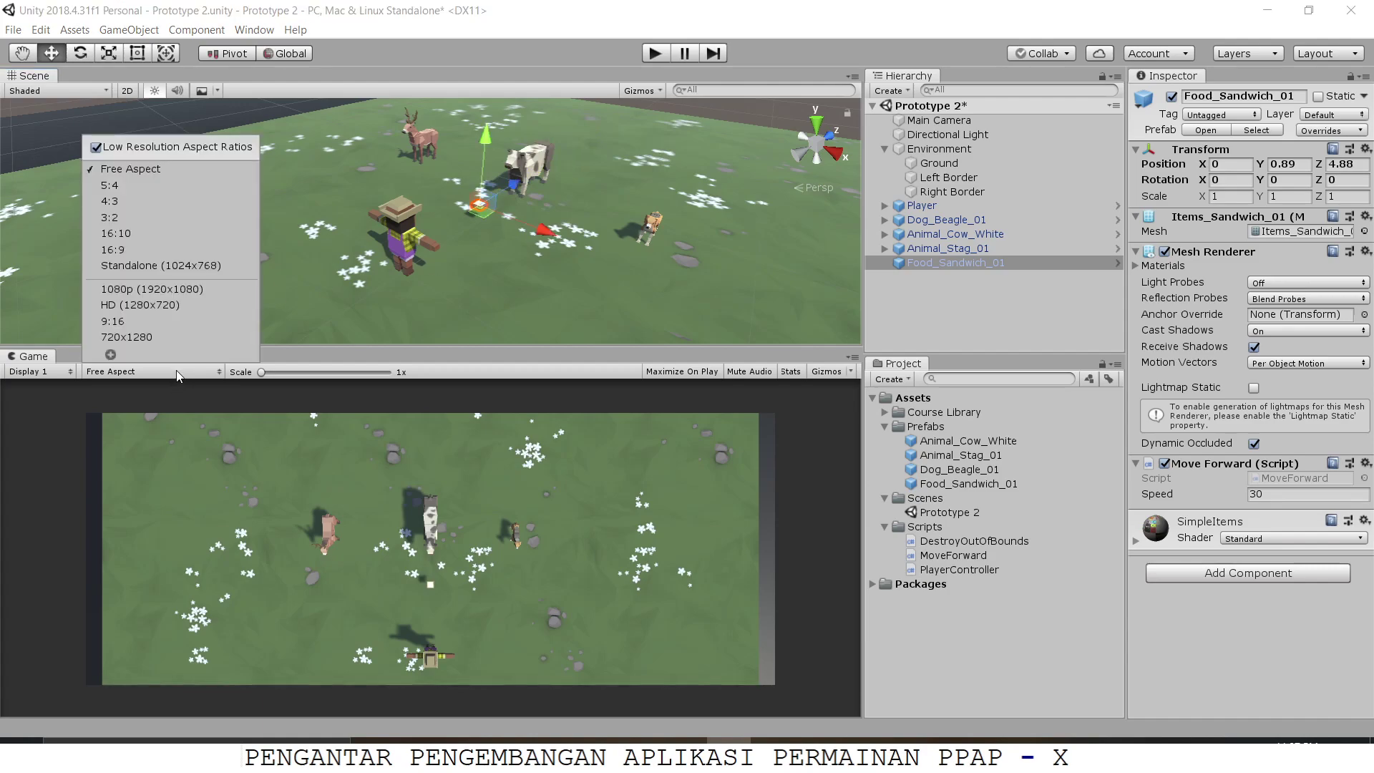
{"action": "left_click", "coordinate": [178, 202]}
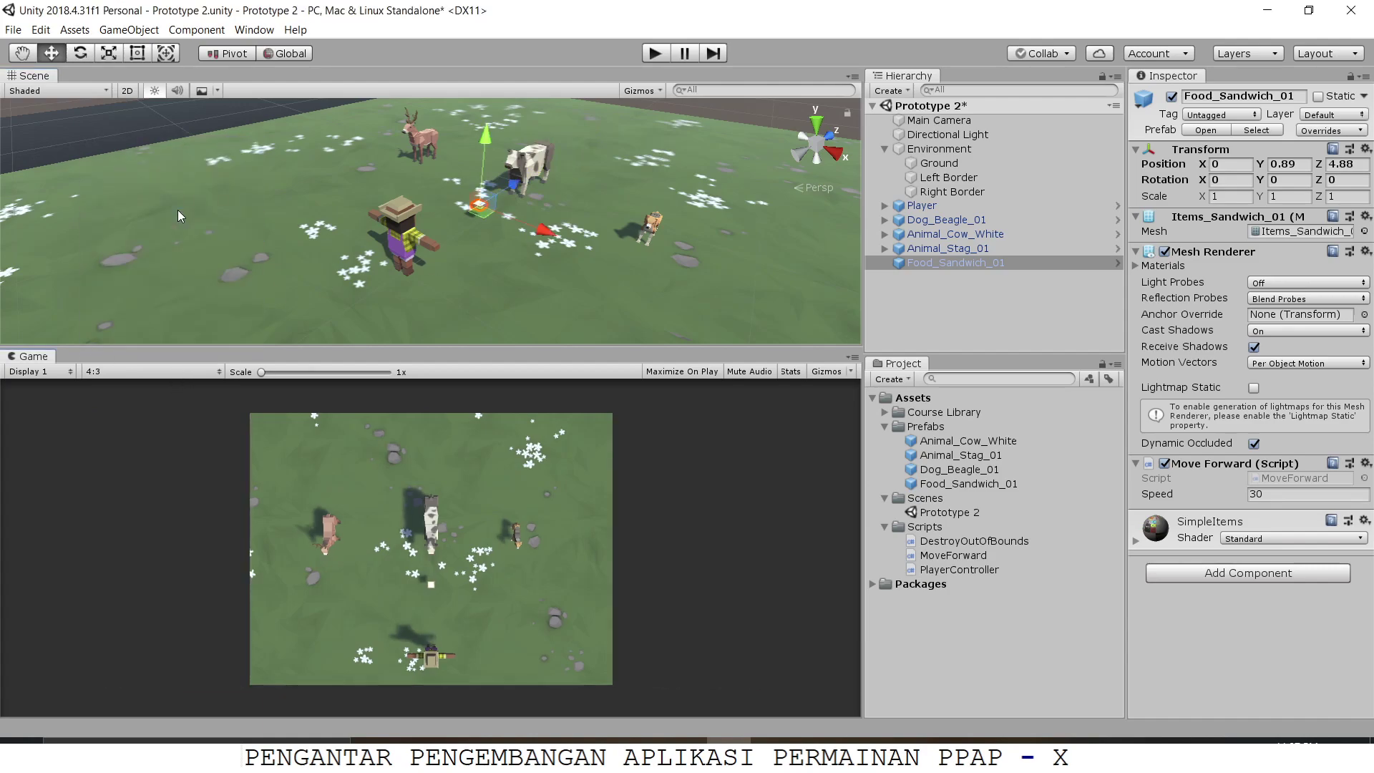
{"action": "left_click", "coordinate": [96, 365]}
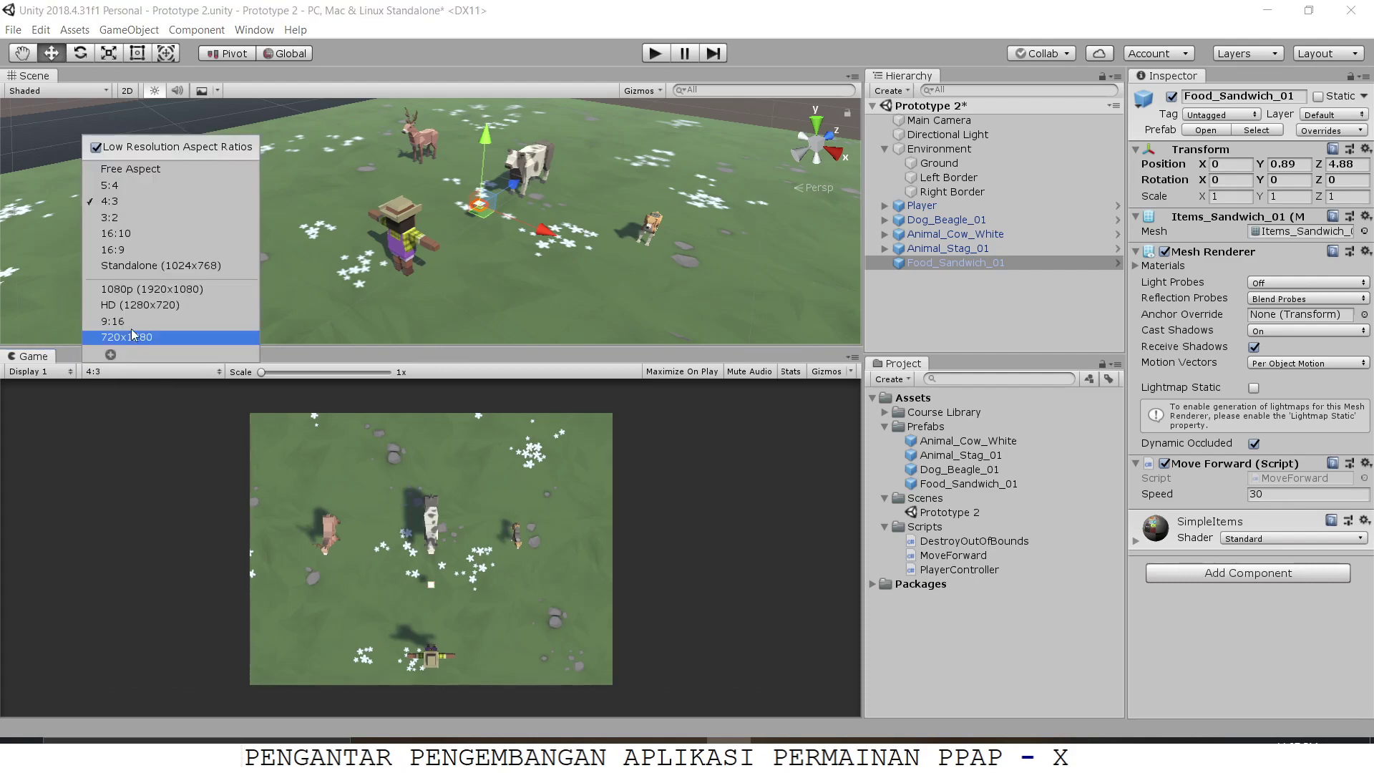
{"action": "left_click", "coordinate": [147, 187]}
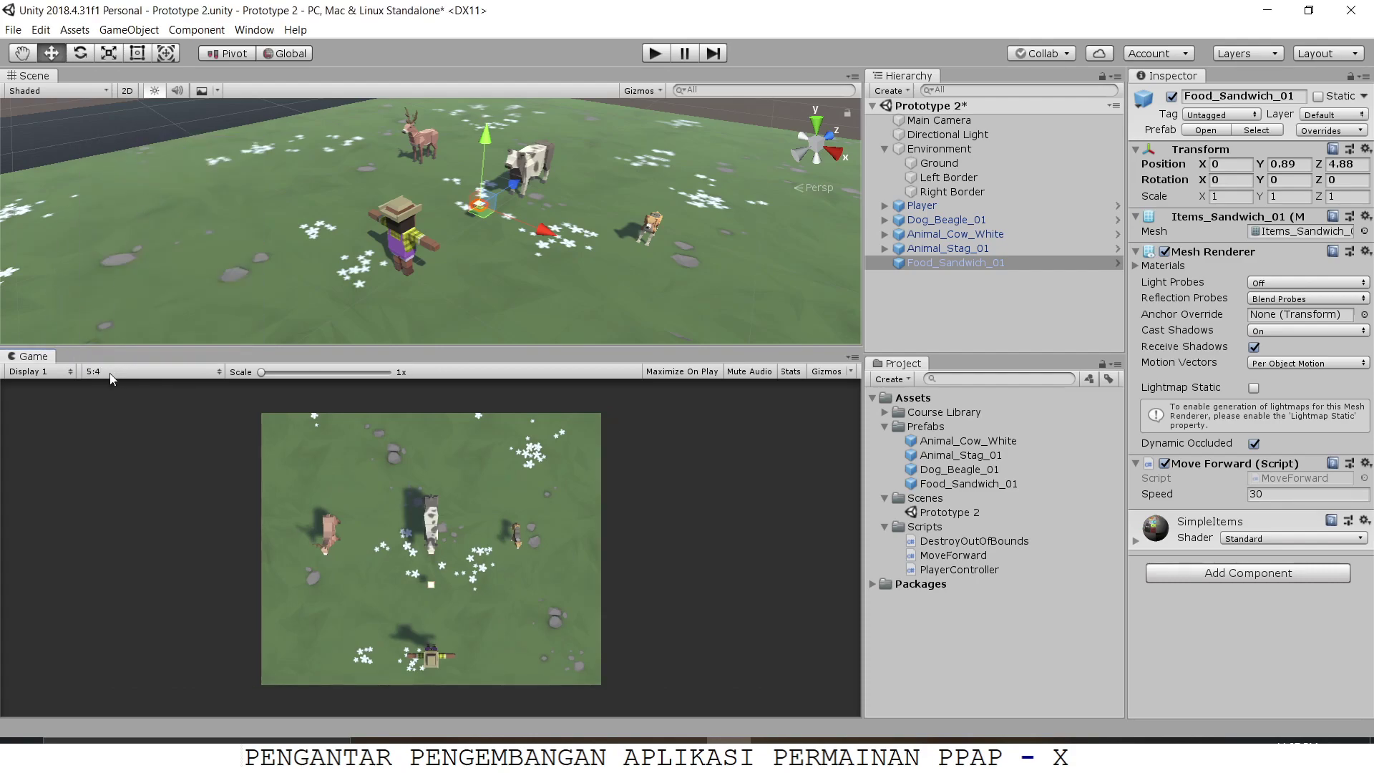
{"action": "left_click", "coordinate": [110, 371]}
{"action": "left_click", "coordinate": [167, 170]}
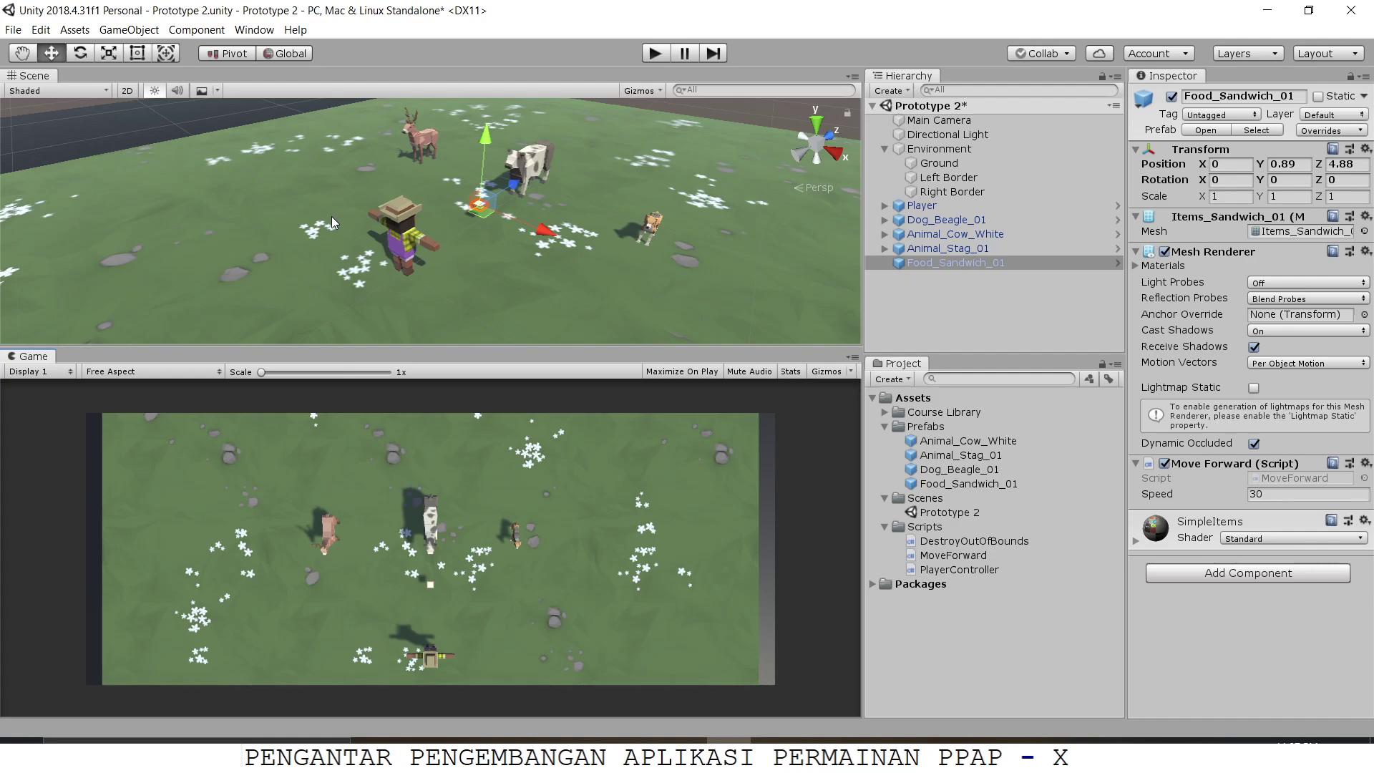
Switch to the DestroyOutOfBounds script and declare the public floats topBounds = 20f and lowerBounds = -5f
{"action": "left_click_drag", "start_coordinate": [518, 196], "coordinate": [539, 240]}
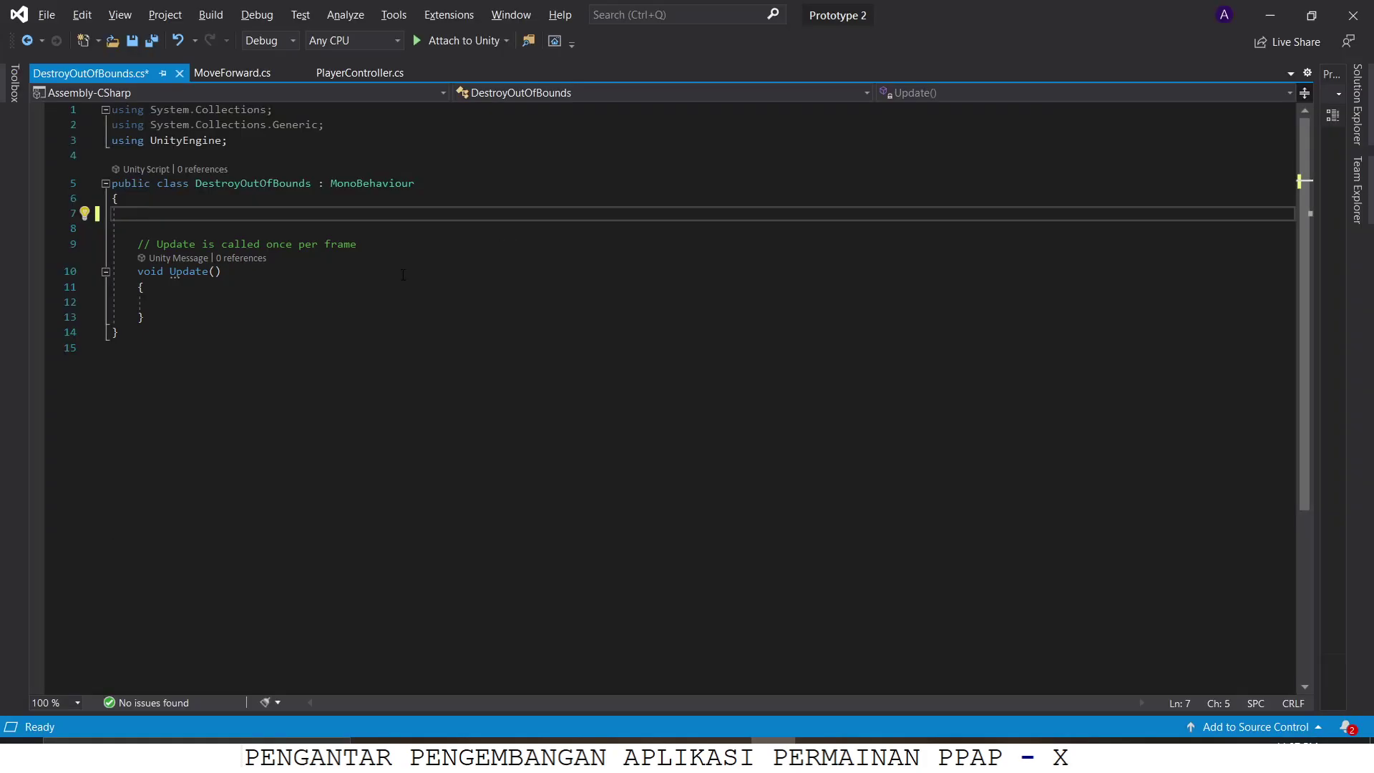
{"action": "type", "text": "public fl"}
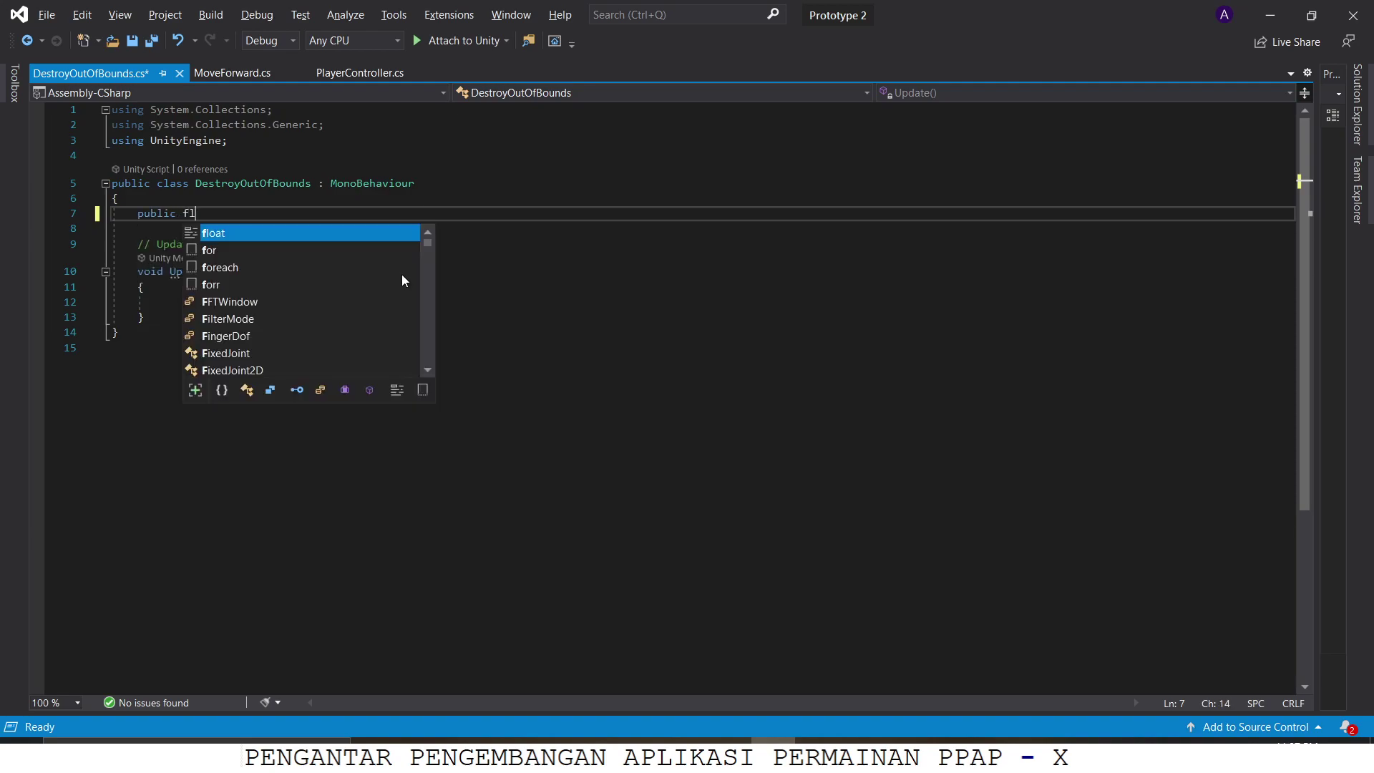
{"action": "type", "text": "oat topBoun"}
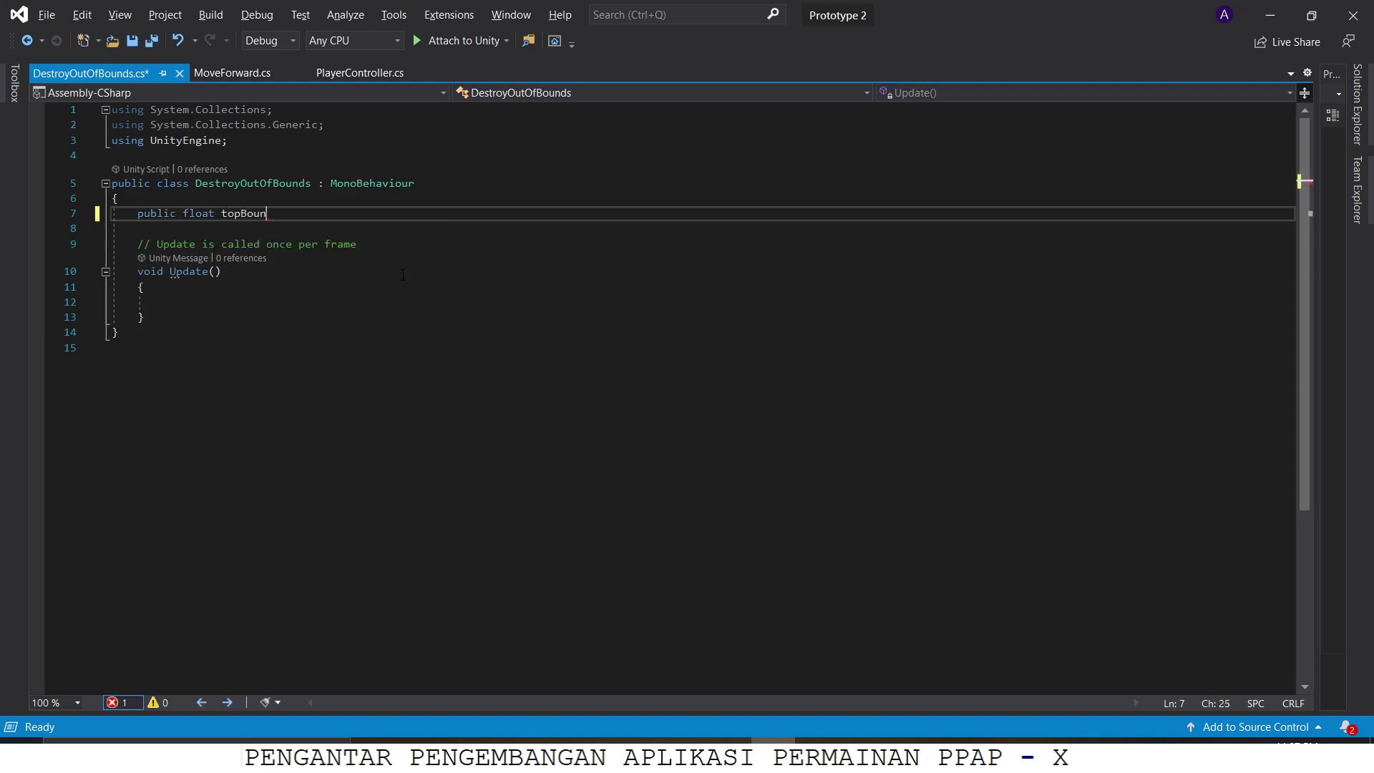
{"action": "type", "text": "ds = 20f;"}
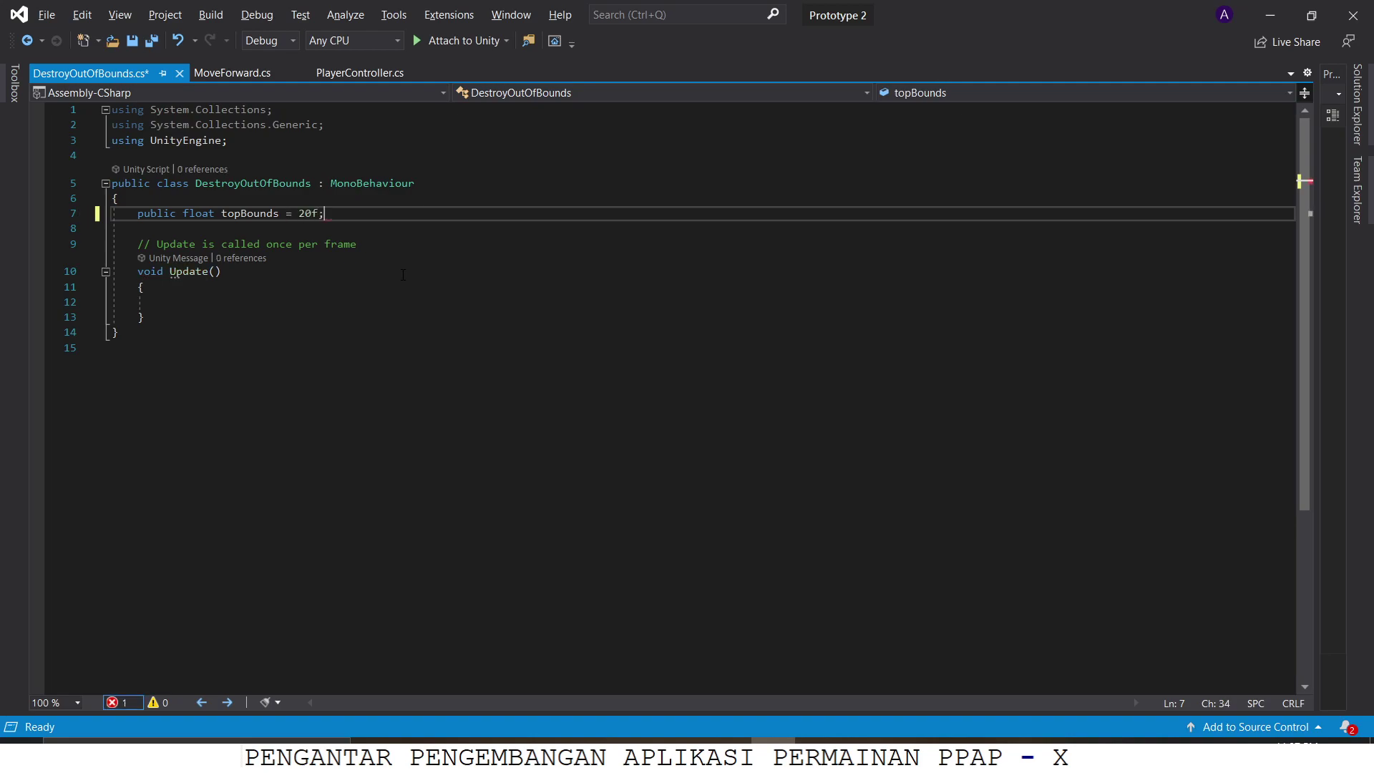
{"action": "key", "text": "Return"}
{"action": "type", "text": "p"}
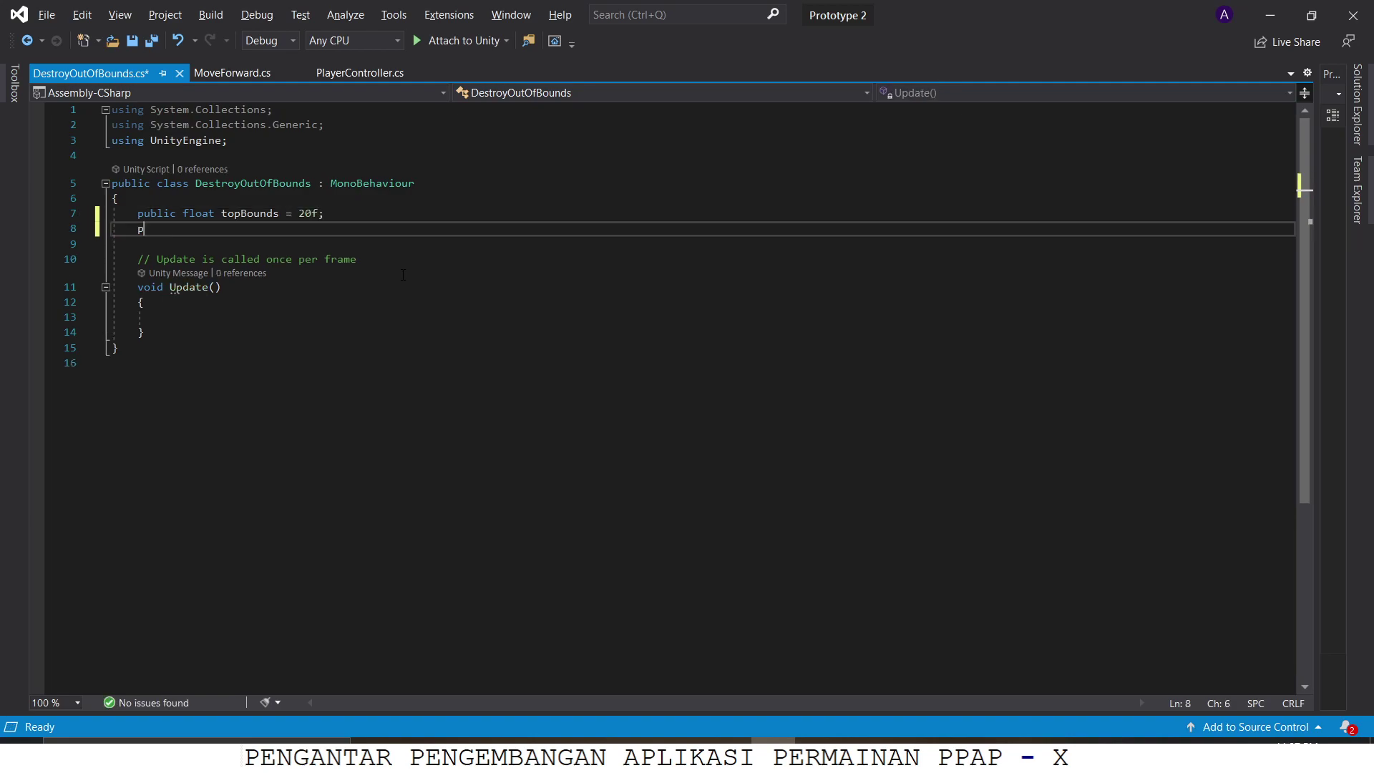
{"action": "type", "text": "ublic float lowerBound"}
{"action": "key", "text": "BackSpace"}
{"action": "type", "text": "s "}
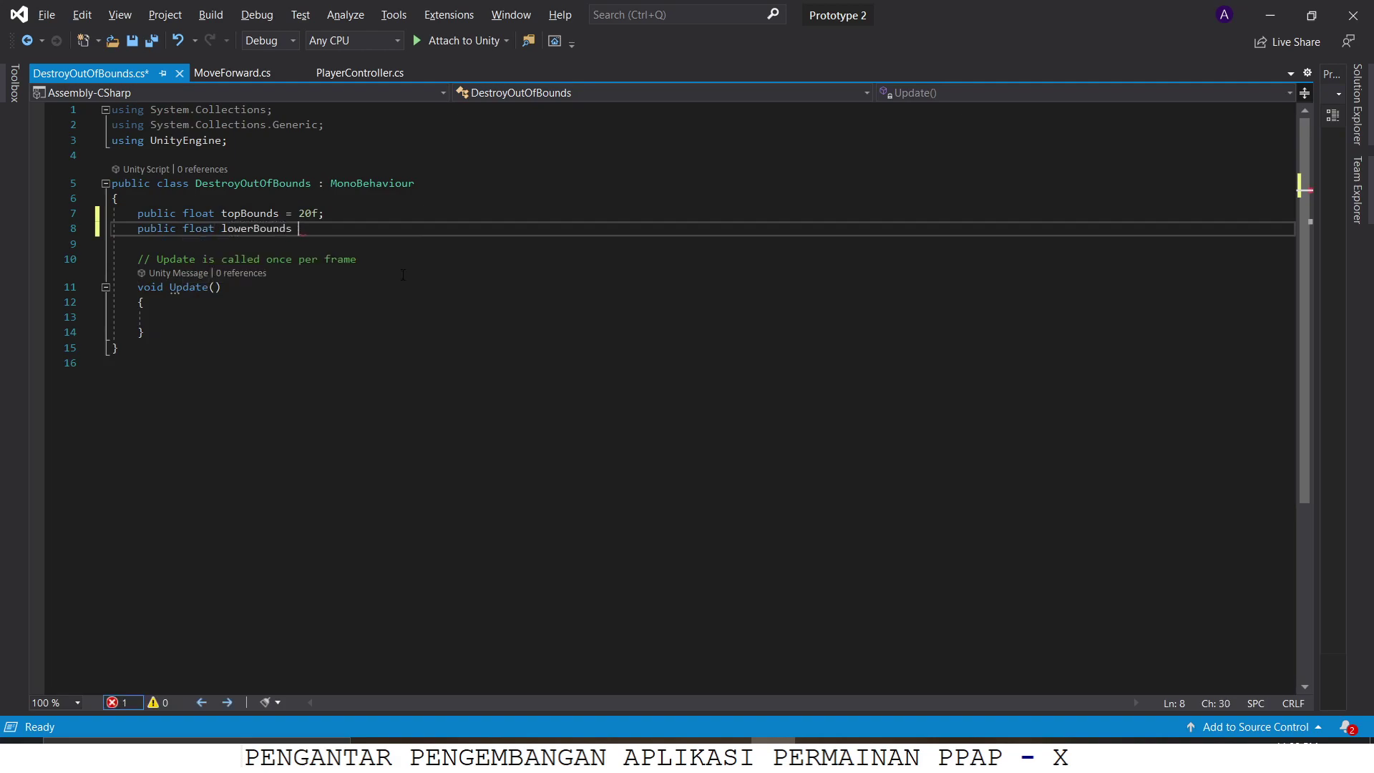
{"action": "type", "text": "= -5f;"}
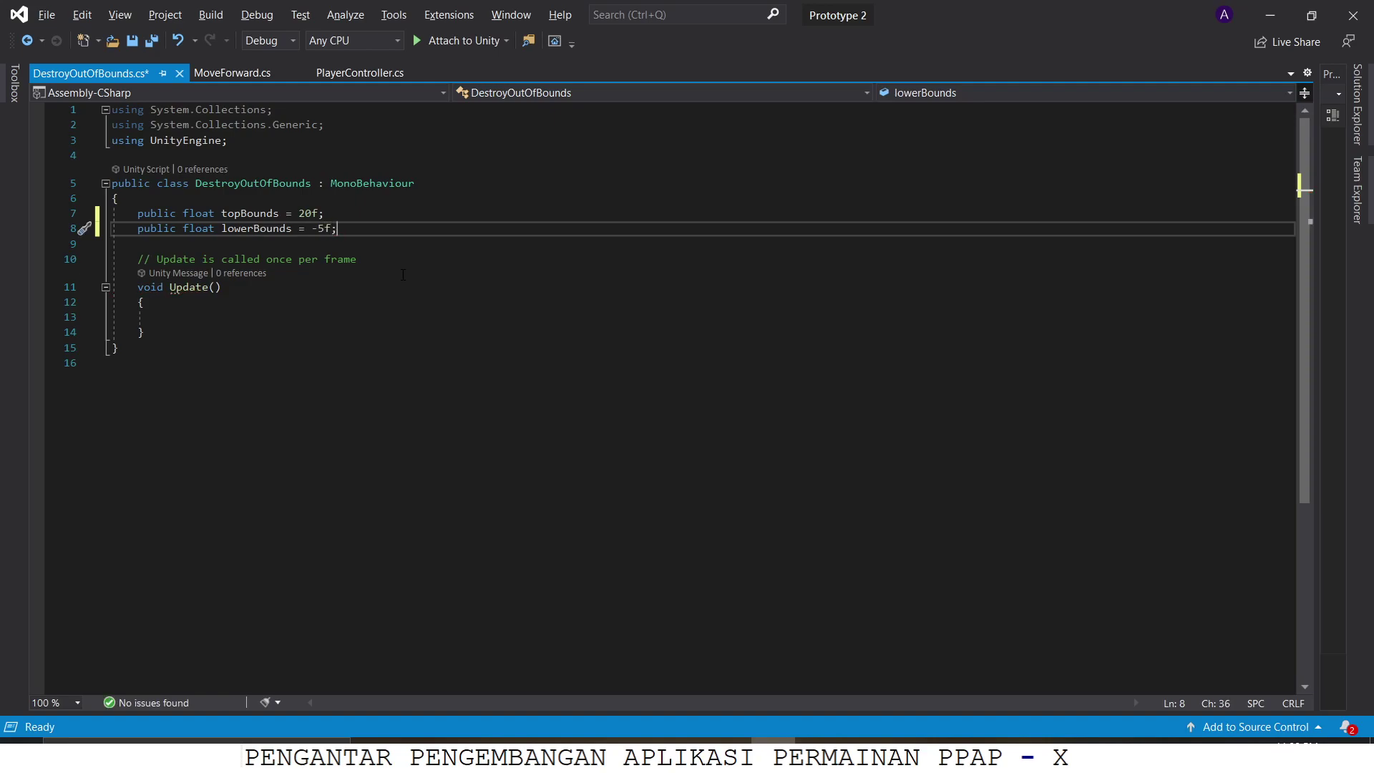
Add an if block to Update with the condition transform.position > topBounds
{"action": "key", "text": "Down"}
{"action": "key", "text": "Down"}
{"action": "key", "text": "Down"}
{"action": "key", "text": "Down"}
{"action": "key", "text": "Down"}
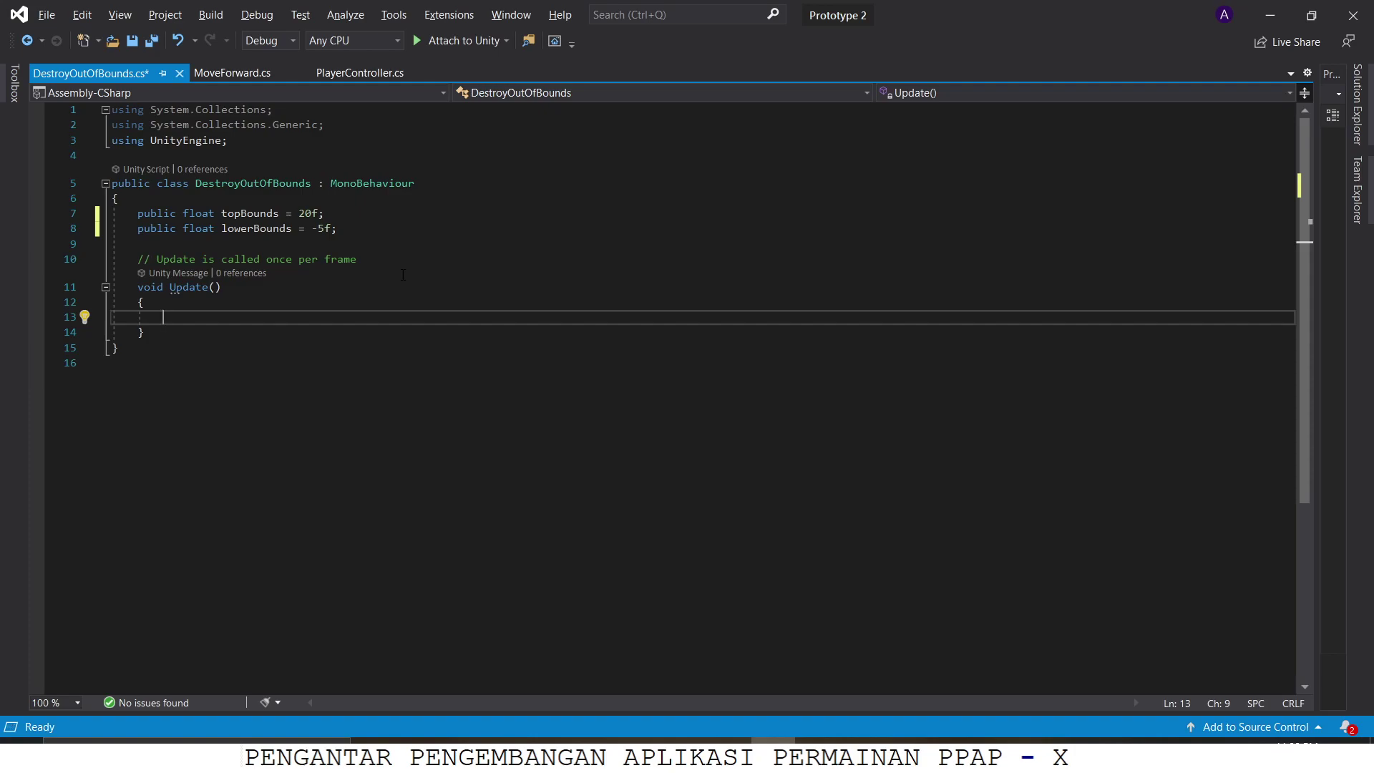
{"action": "type", "text": "if(transform.position"}
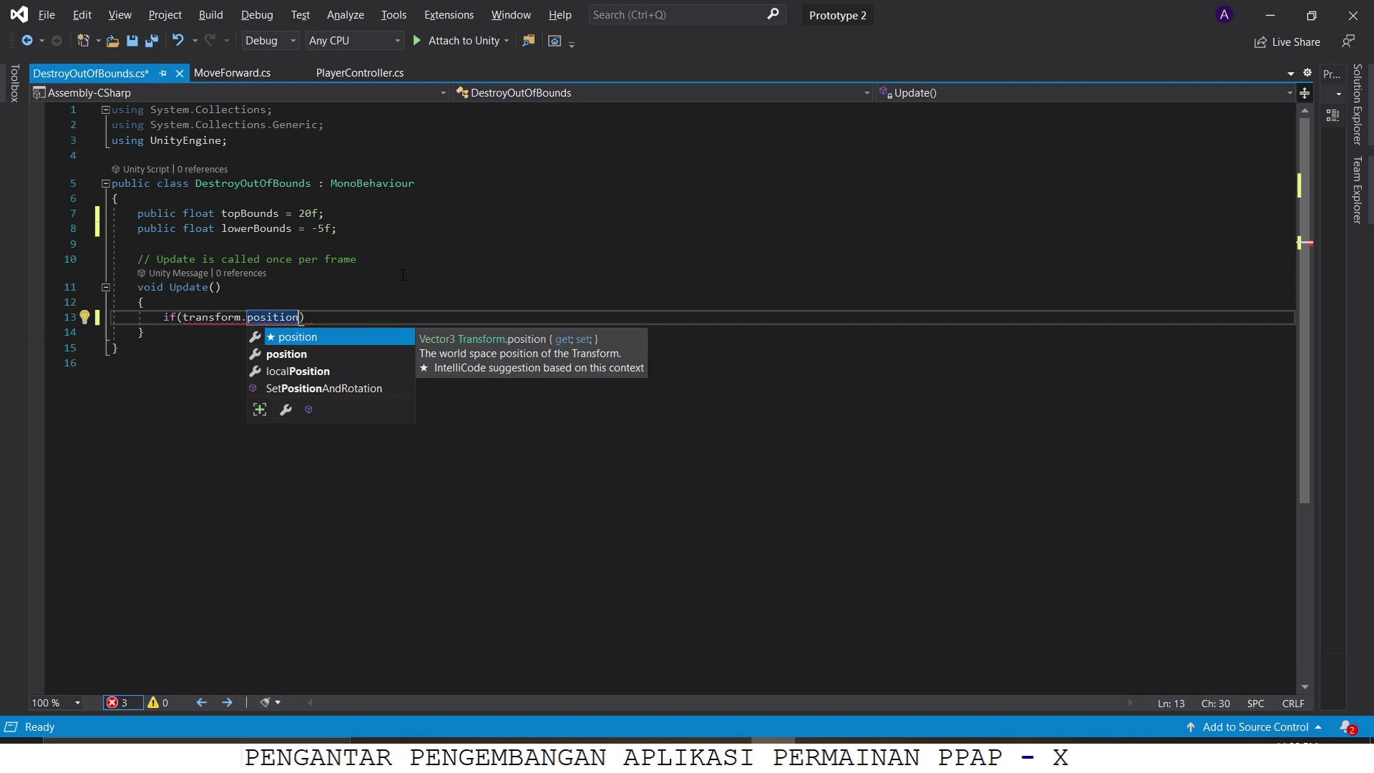
{"action": "key", "text": "Escape"}
{"action": "type", "text": ">to"}
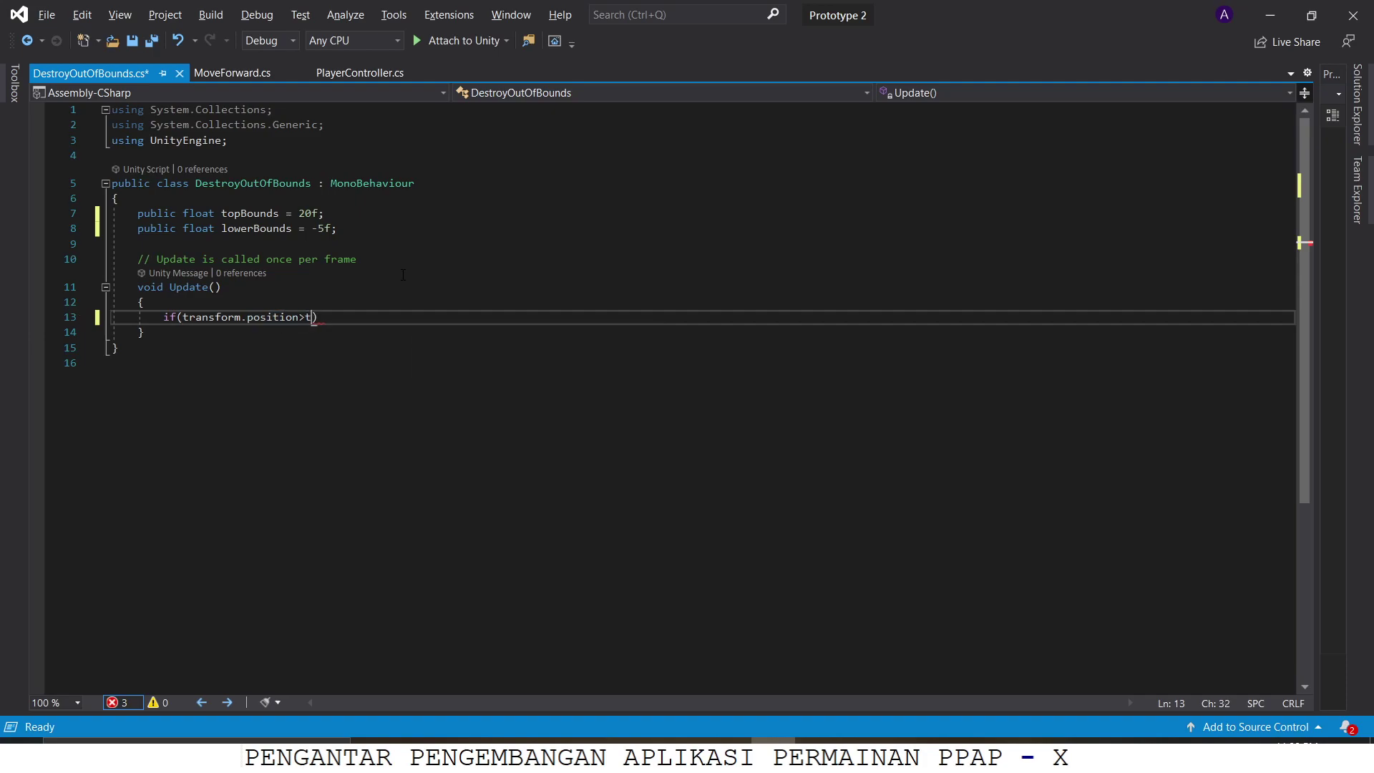
{"action": "key", "text": "Tab"}
{"action": "type", "text": ")"}
{"action": "type", "text": "{"}
{"action": "key", "text": "Return"}
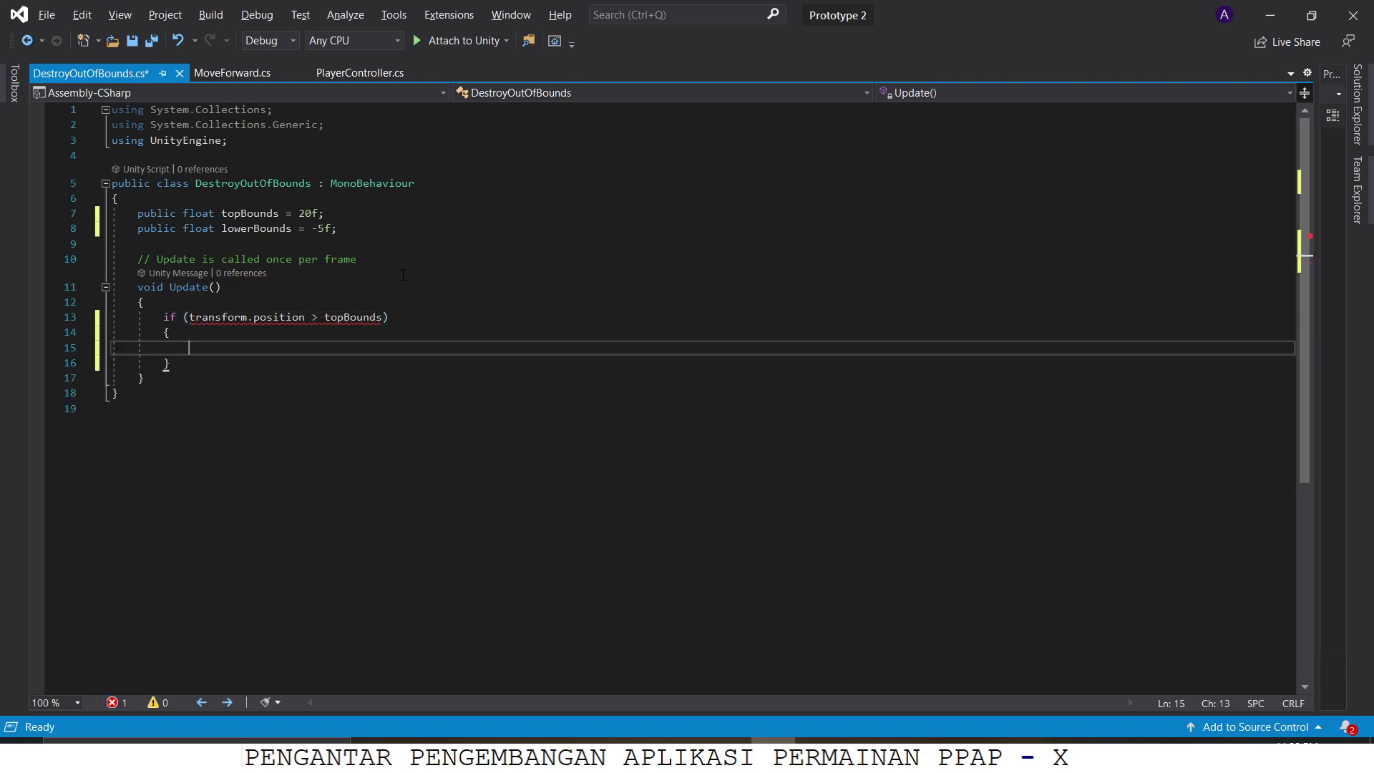
Correct the if condition to compare transform.position.z with topBounds
{"action": "key", "text": "Up"}
{"action": "key", "text": "Up"}
{"action": "key", "text": "ctrl+Right"}
{"action": "key", "text": "ctrl+Right"}
{"action": "key", "text": "ctrl+Right"}
{"action": "key", "text": "ctrl+Right"}
{"action": "key", "text": "ctrl+Right"}
{"action": "key", "text": "Left"}
{"action": "type", "text": ".z"}
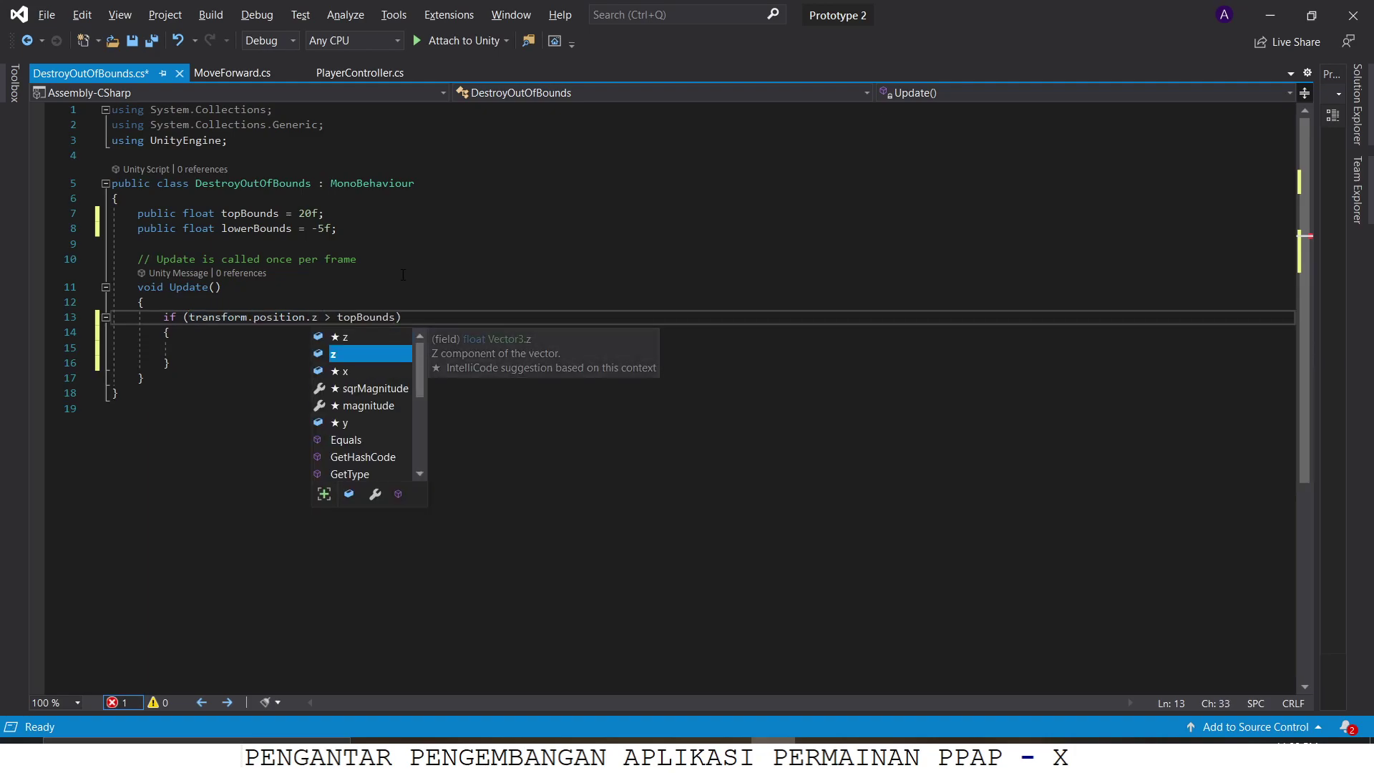
{"action": "key", "text": "Escape"}
Add a Destroy(gameObject); statement inside the topBounds if block
{"action": "key", "text": "Up"}
{"action": "key", "text": "Up"}
{"action": "key", "text": "Down"}
{"action": "key", "text": "Down"}
{"action": "key", "text": "Down"}
{"action": "key", "text": "Down"}
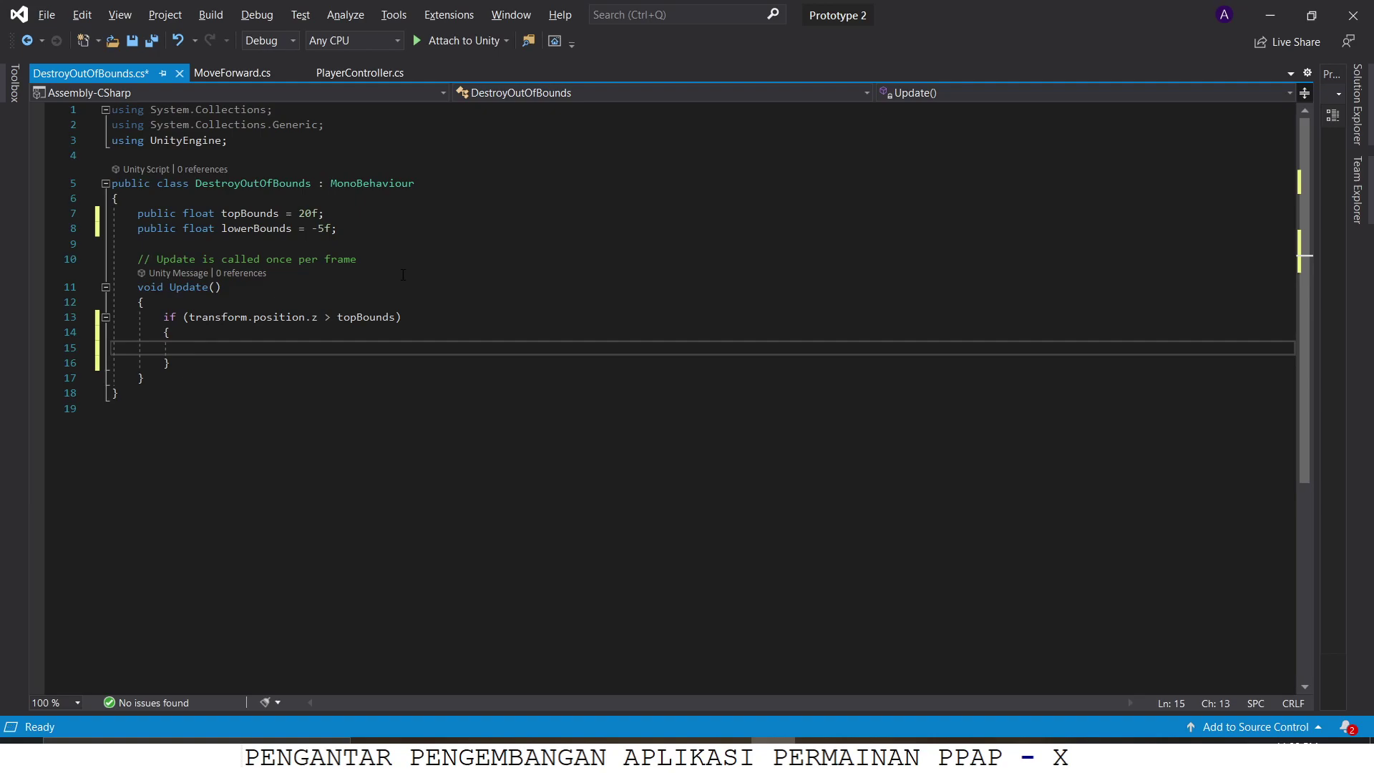
{"action": "type", "text": "de"}
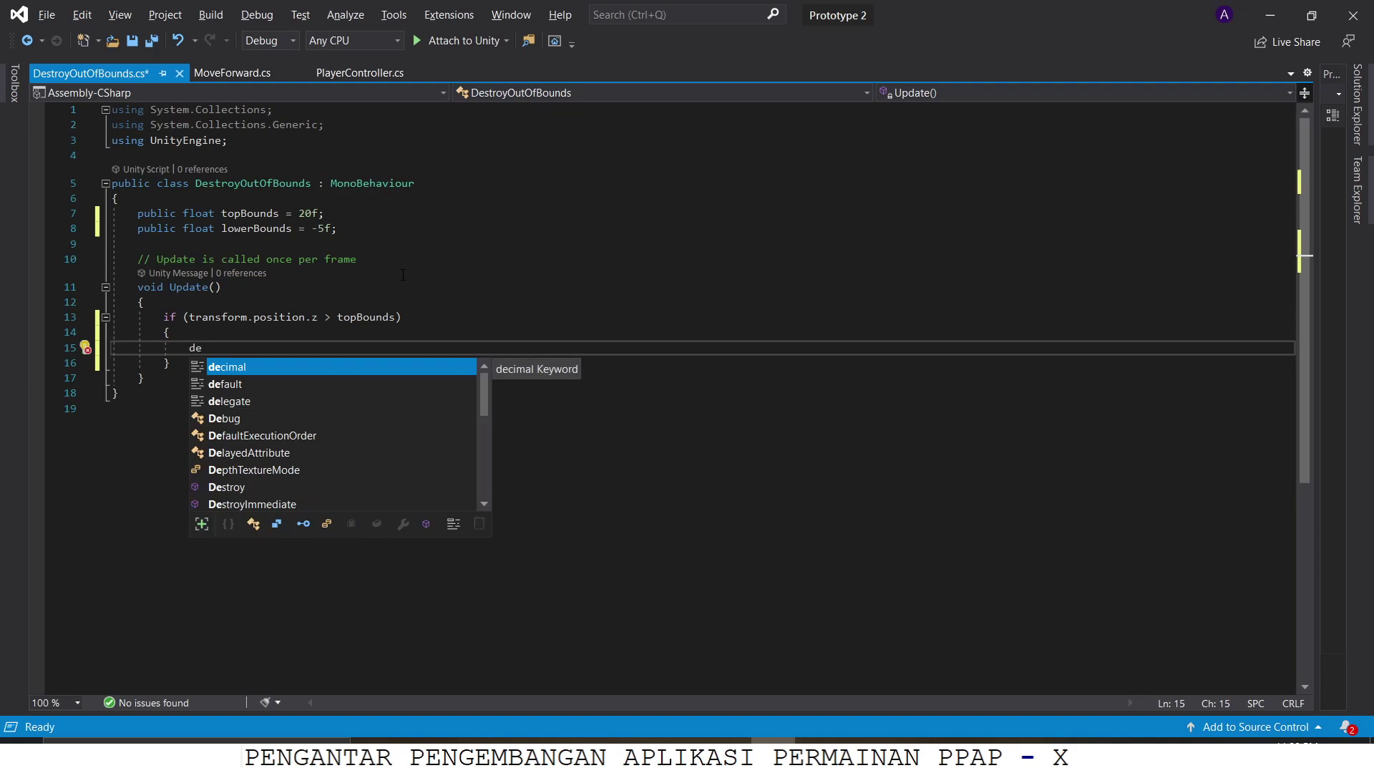
{"action": "type", "text": "stroy"}
{"action": "type", "text": "(gameObject"}
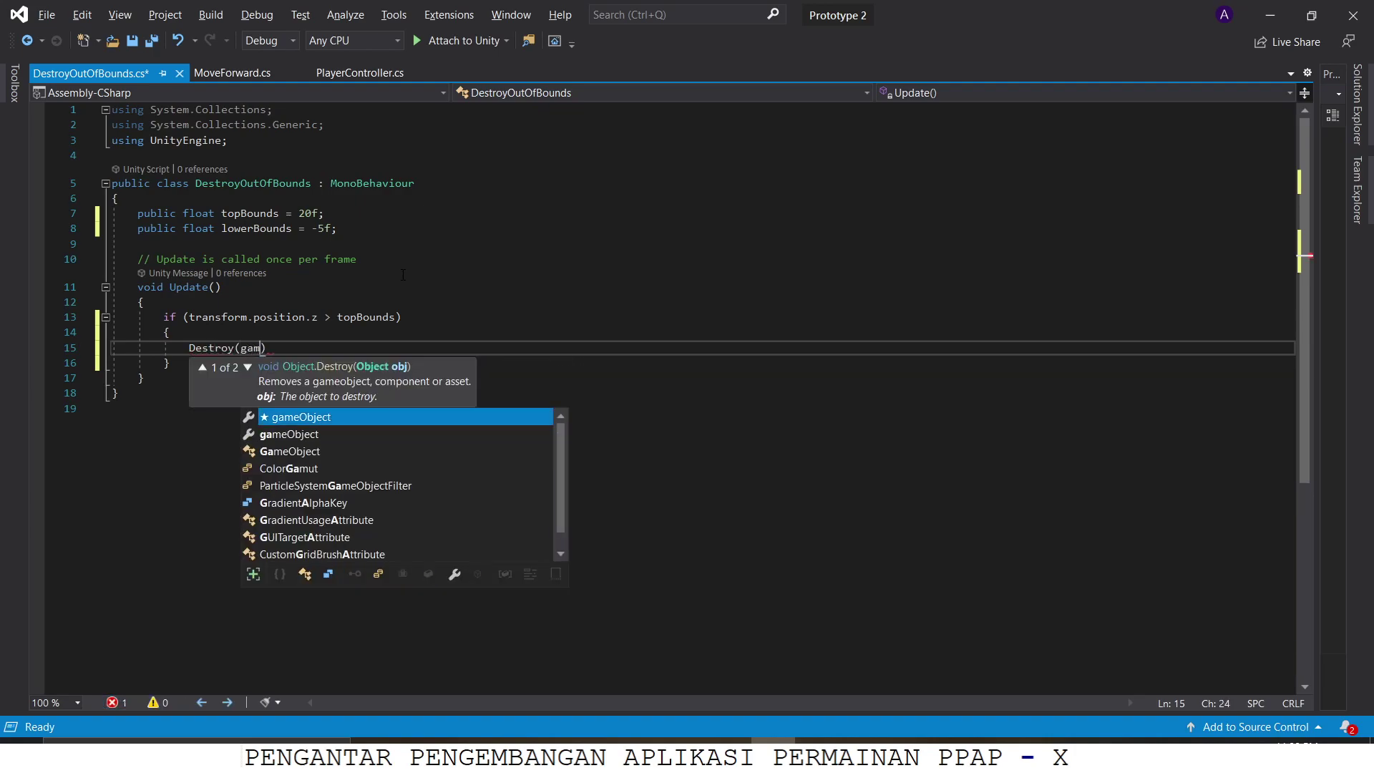
{"action": "type", "text": ");"}
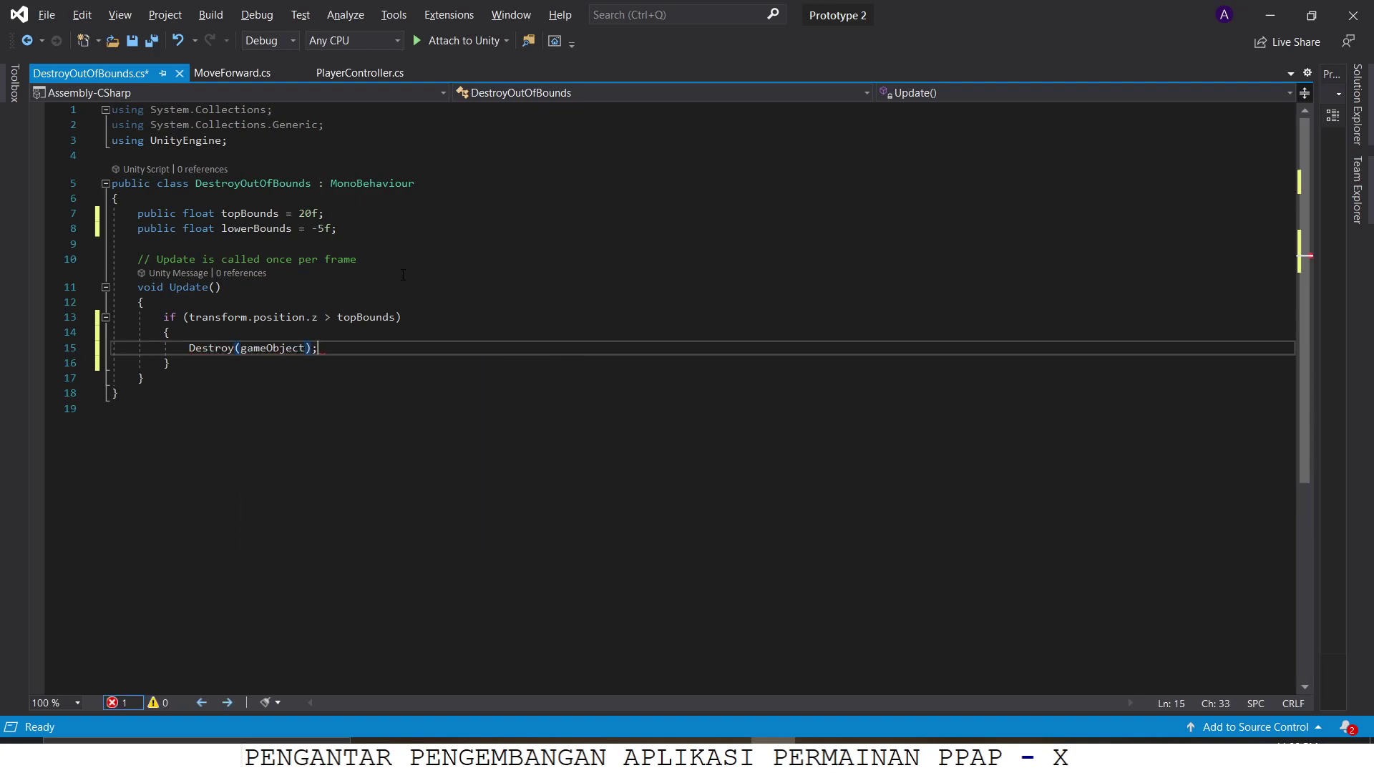
Add a second if block below the first with the condition transform.position.z < lowerBounds
{"action": "key", "text": "Down"}
{"action": "key", "text": "Return"}
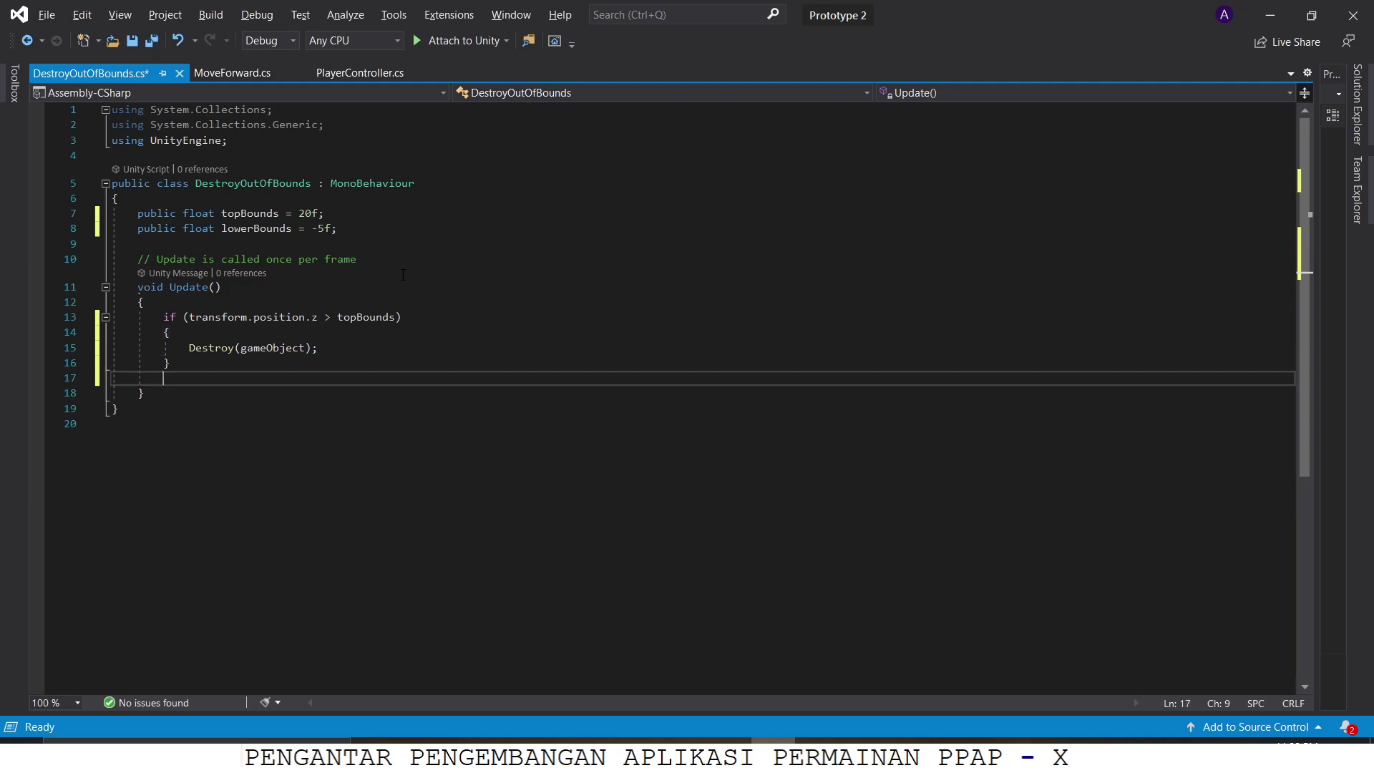
{"action": "type", "text": "if (tran"}
{"action": "key", "text": "Tab"}
{"action": "type", "text": ".position."}
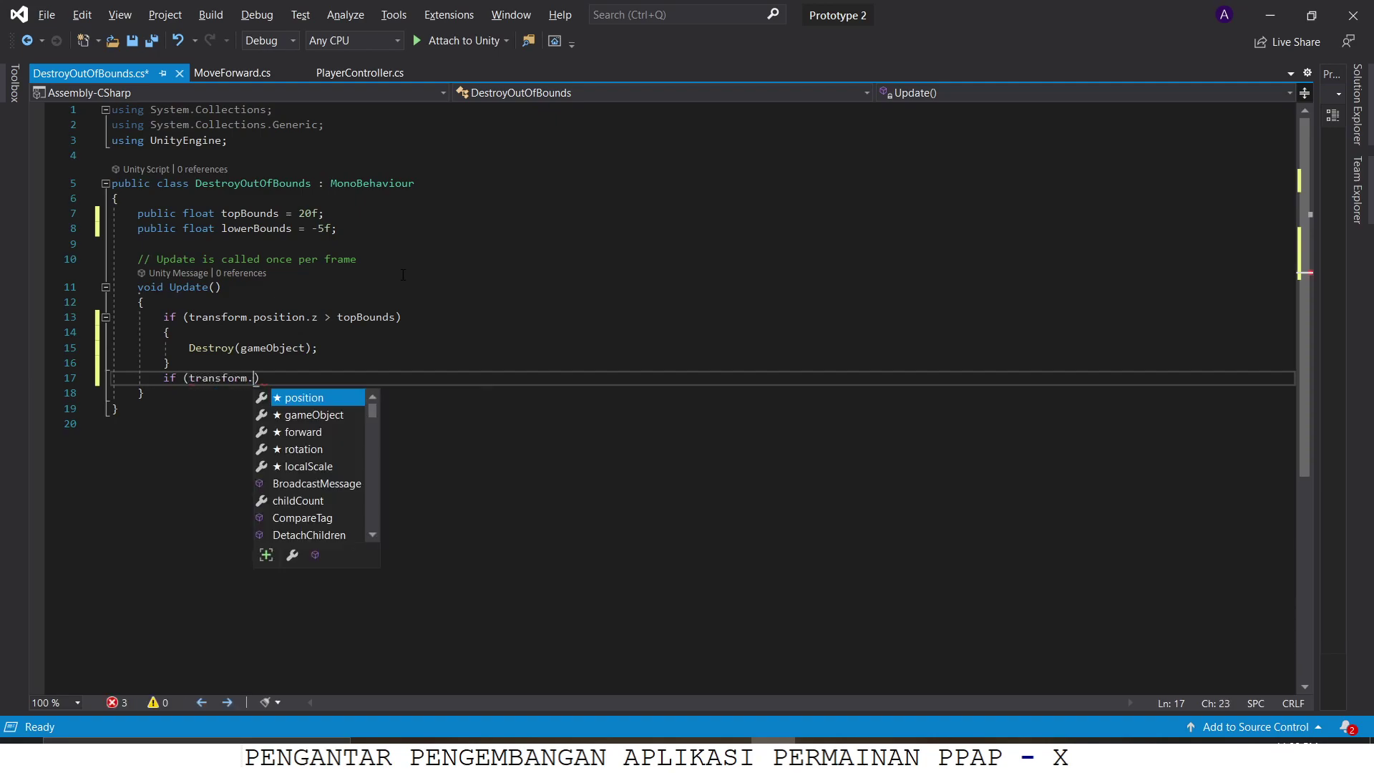
{"action": "type", "text": "z<lower"}
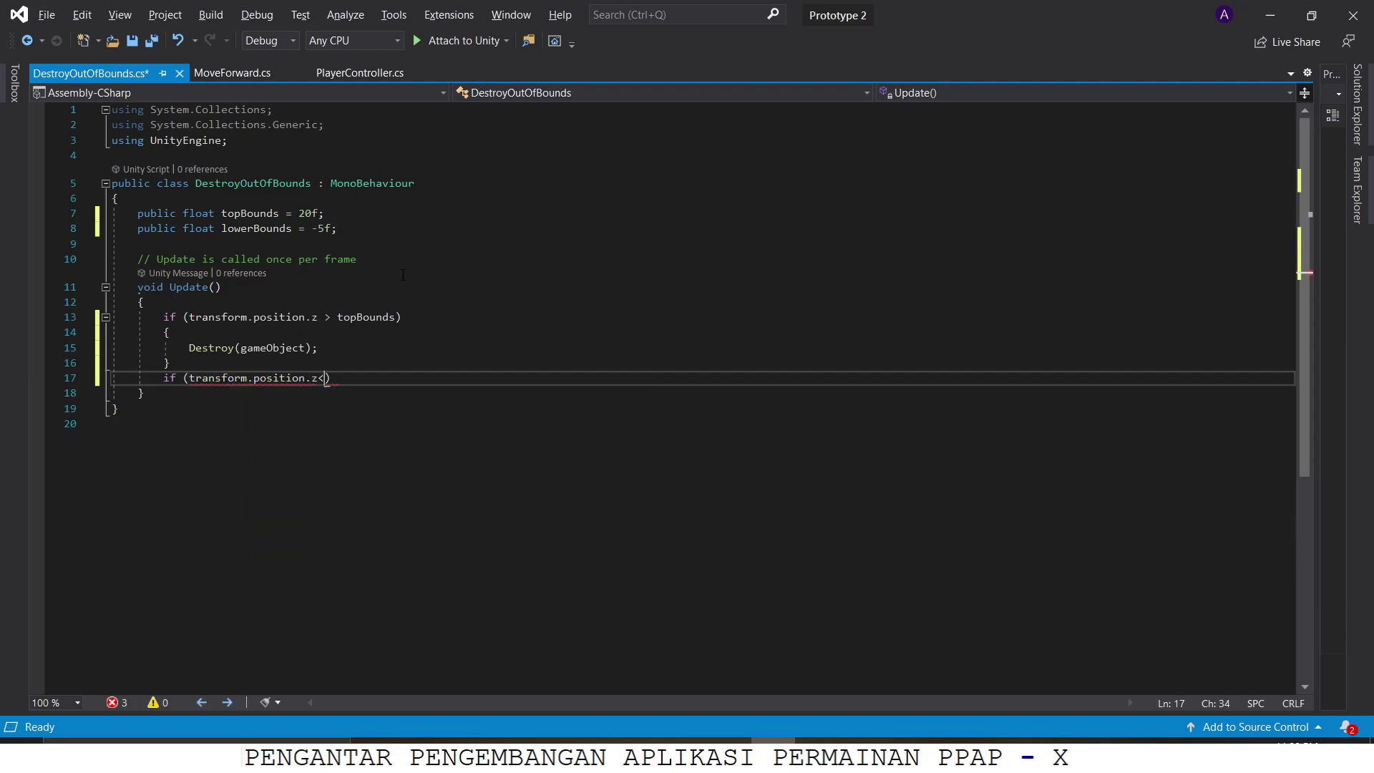
{"action": "key", "text": "Tab"}
{"action": "type", "text": ") {"}
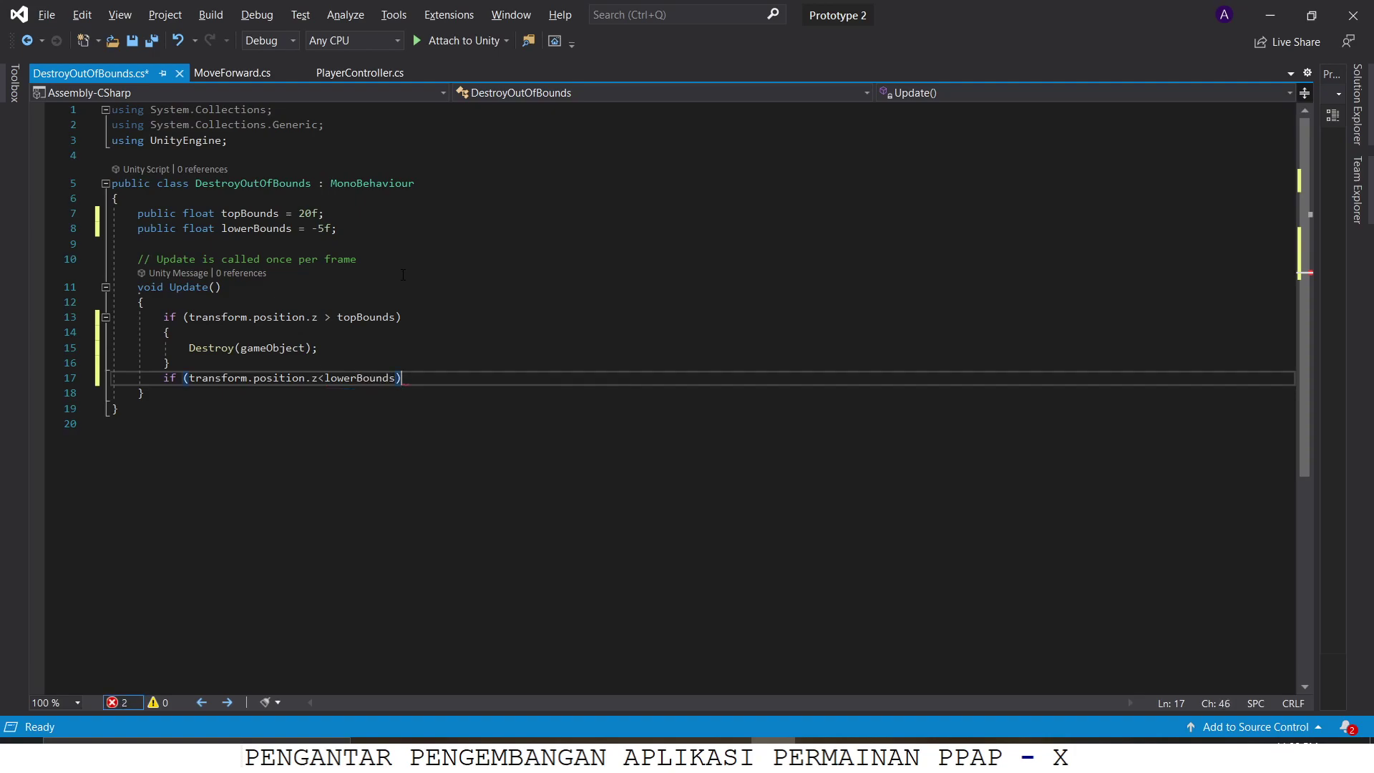
{"action": "key", "text": "Return"}
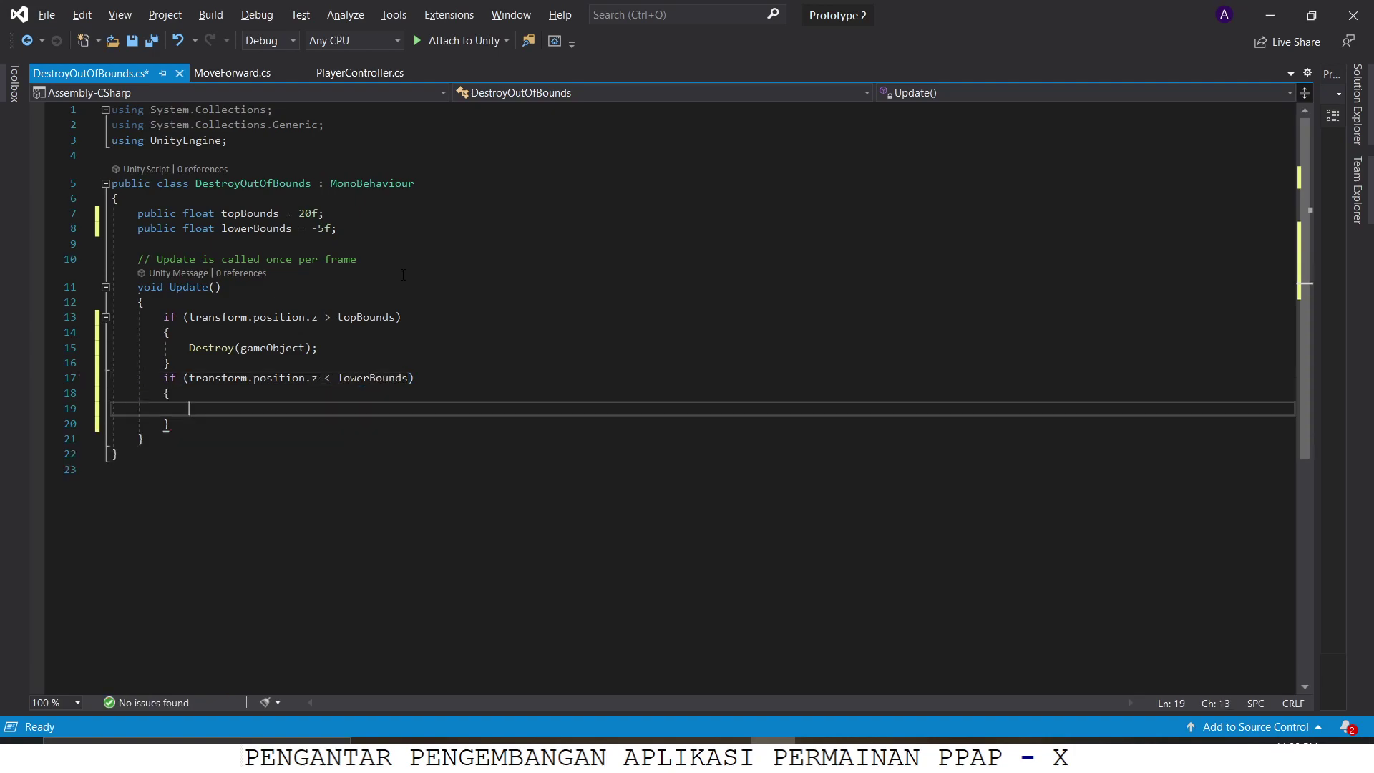
Add a Destroy(gameObject); statement inside the lowerBounds if block and save the script
{"action": "type", "text": "dest"}
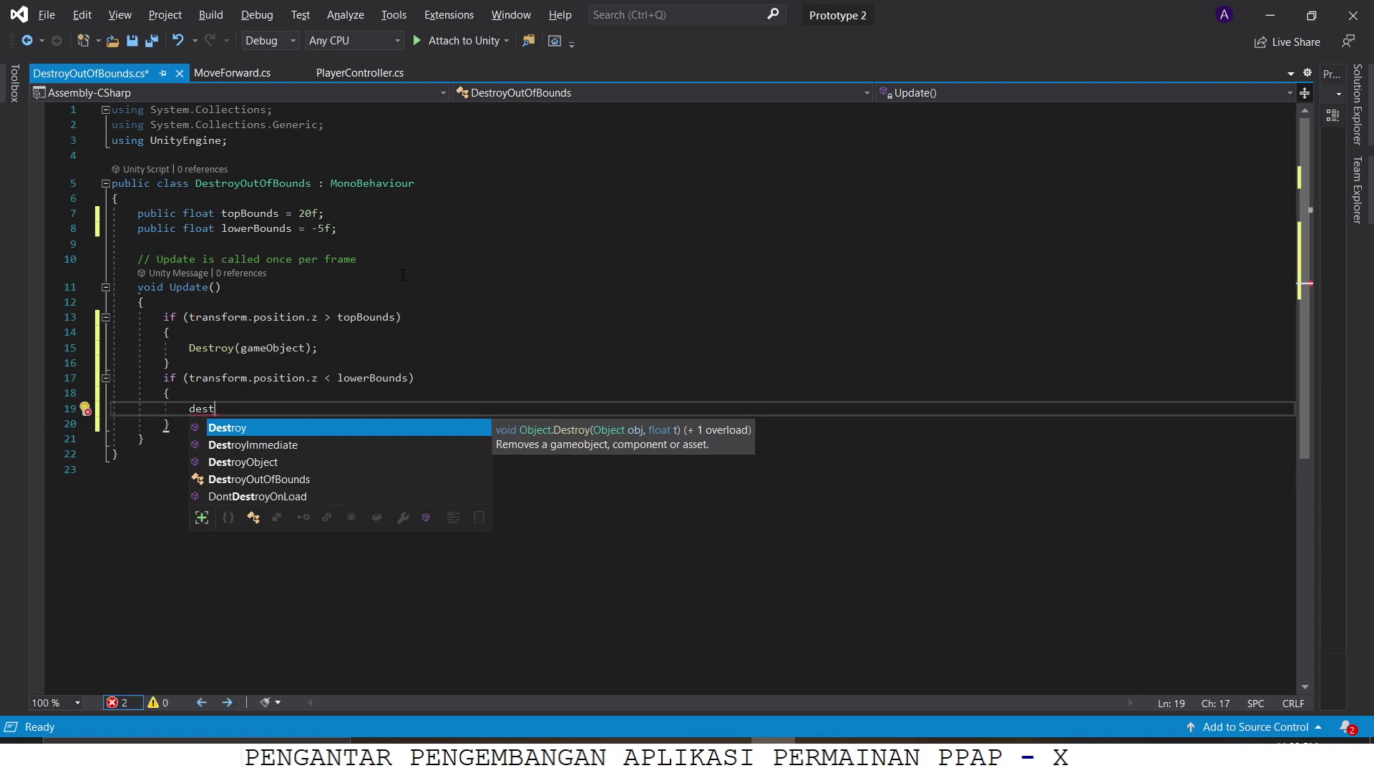
{"action": "key", "text": "Tab"}
{"action": "type", "text": "(game"}
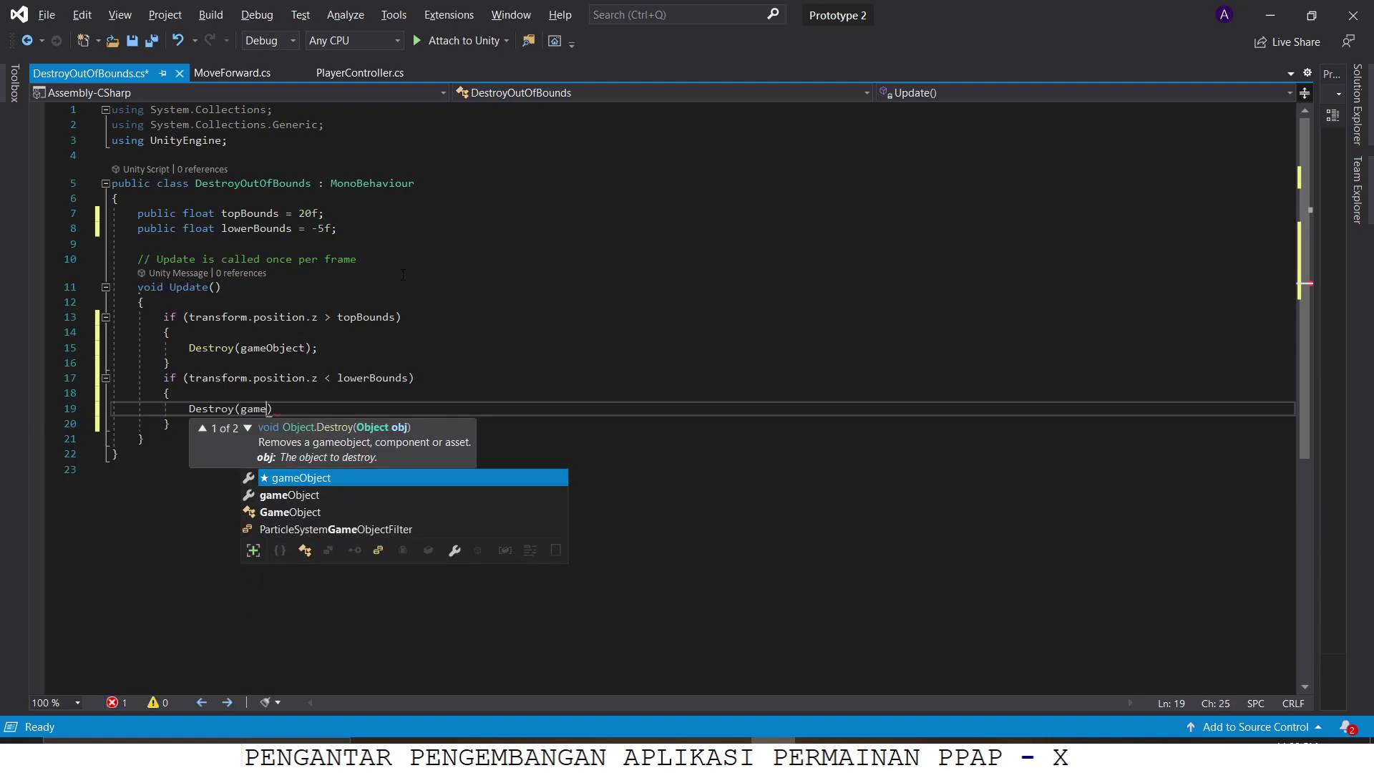
{"action": "key", "text": "Tab"}
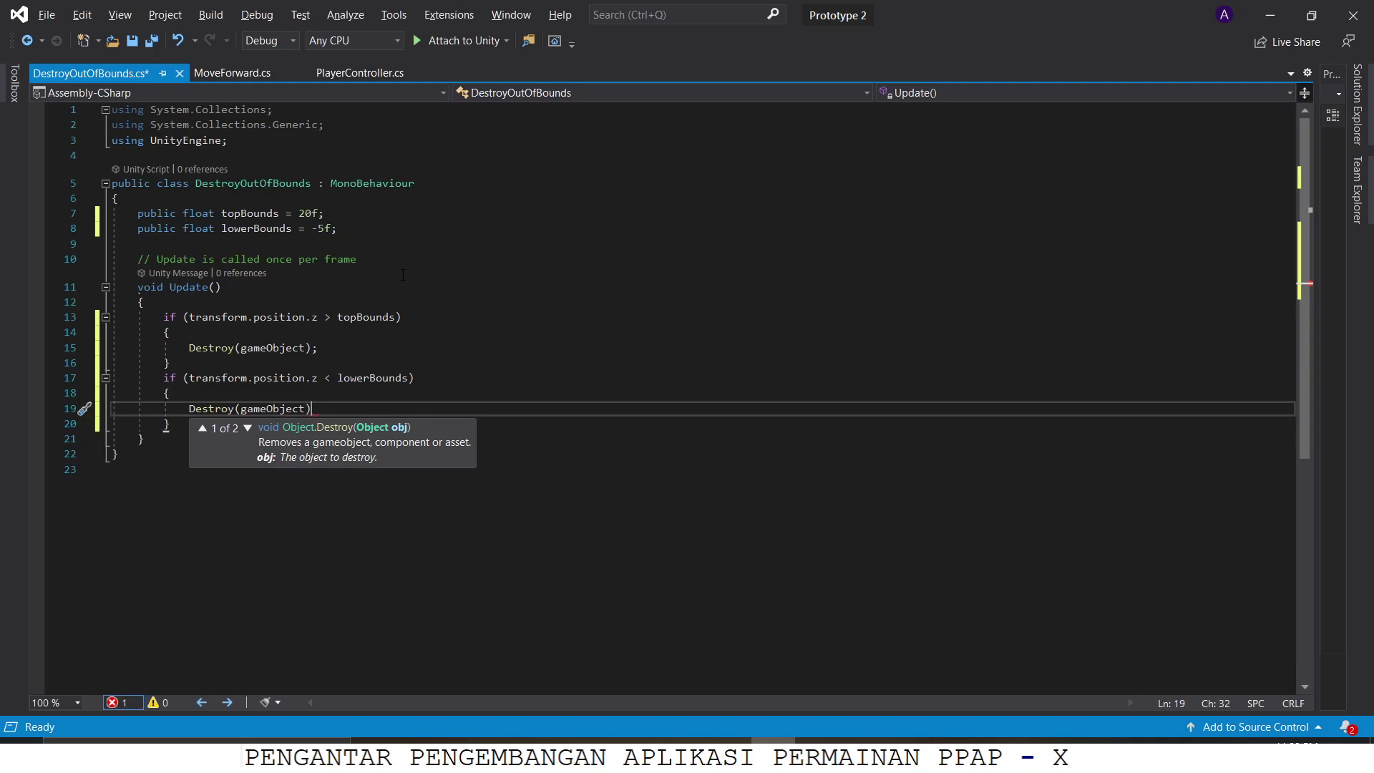
{"action": "type", "text": ");"}
{"action": "key", "text": "ctrl+s"}
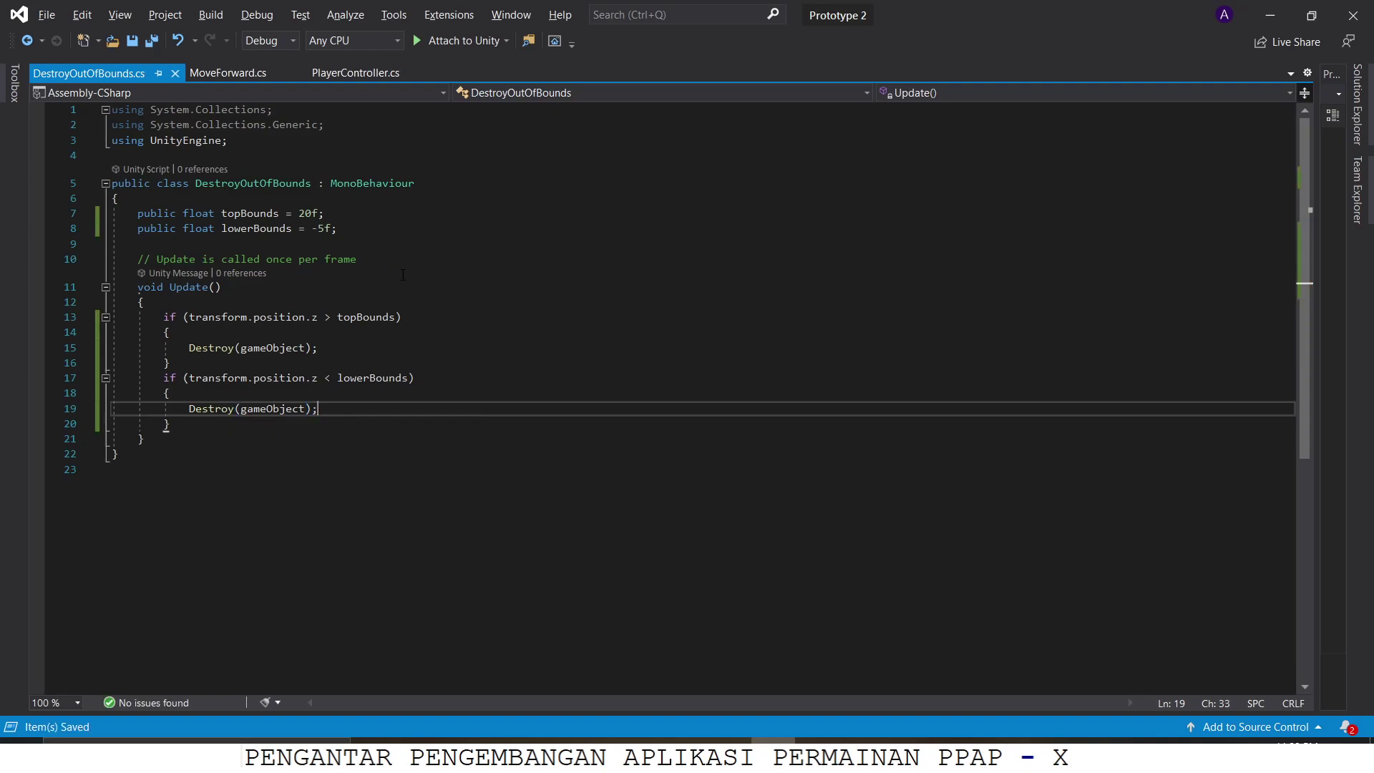
Switch to Unity, save the scene, and attach the DestroyOutOfBounds script to the Food_Sandwich_01 prefab
{"action": "mouse_move", "coordinate": [276, 317]}
{"action": "key", "text": "alt+Tab"}
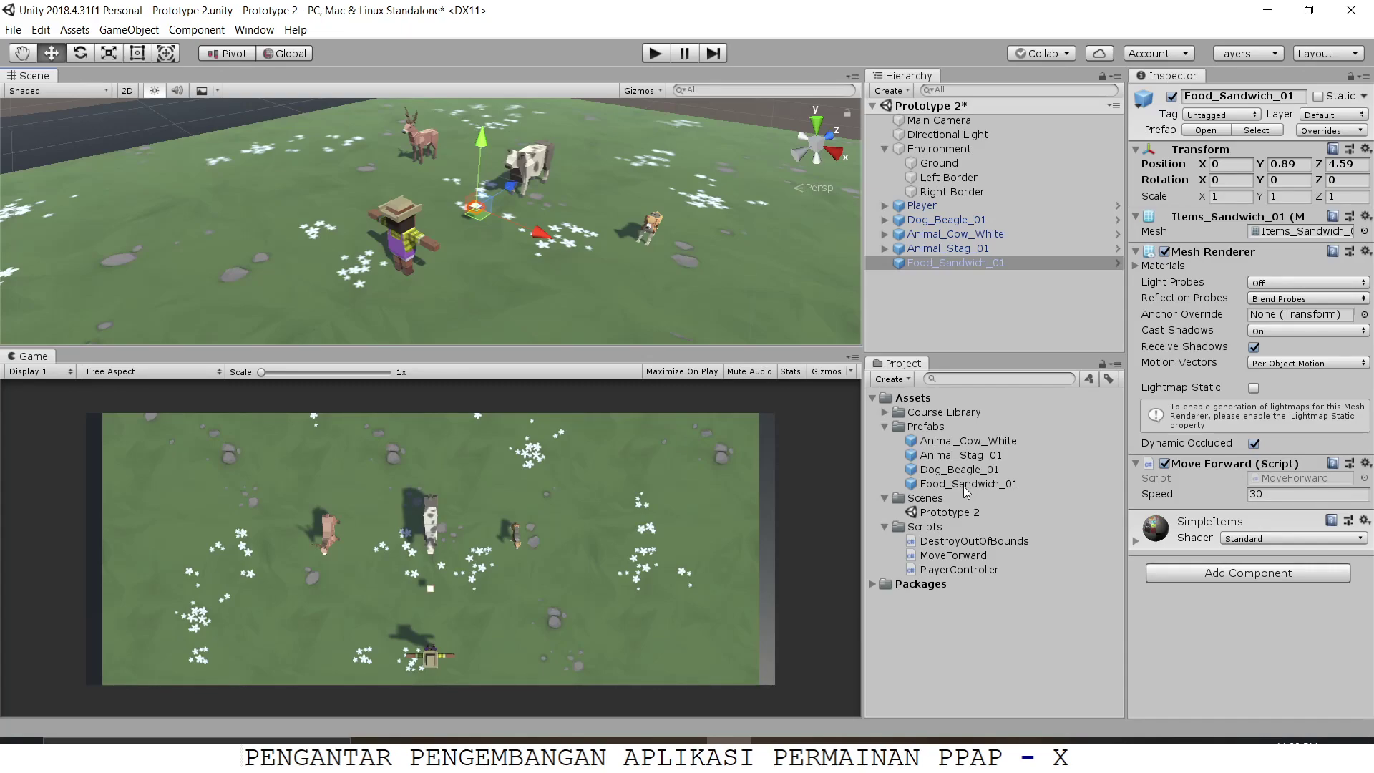
{"action": "key", "text": "ctrl+s"}
{"action": "left_click", "coordinate": [986, 484]}
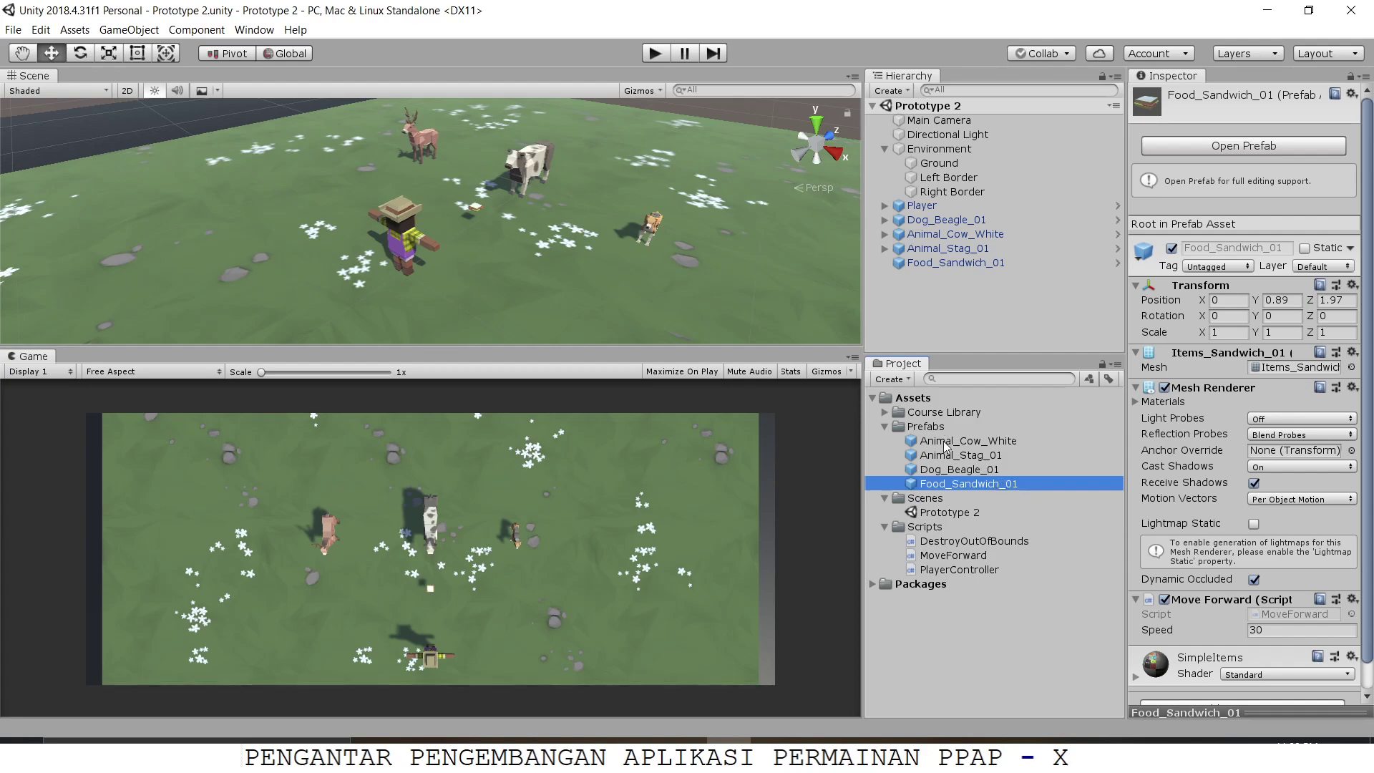
{"action": "scroll", "coordinate": [1191, 442], "scroll_direction": "down", "scroll_amount": 2}
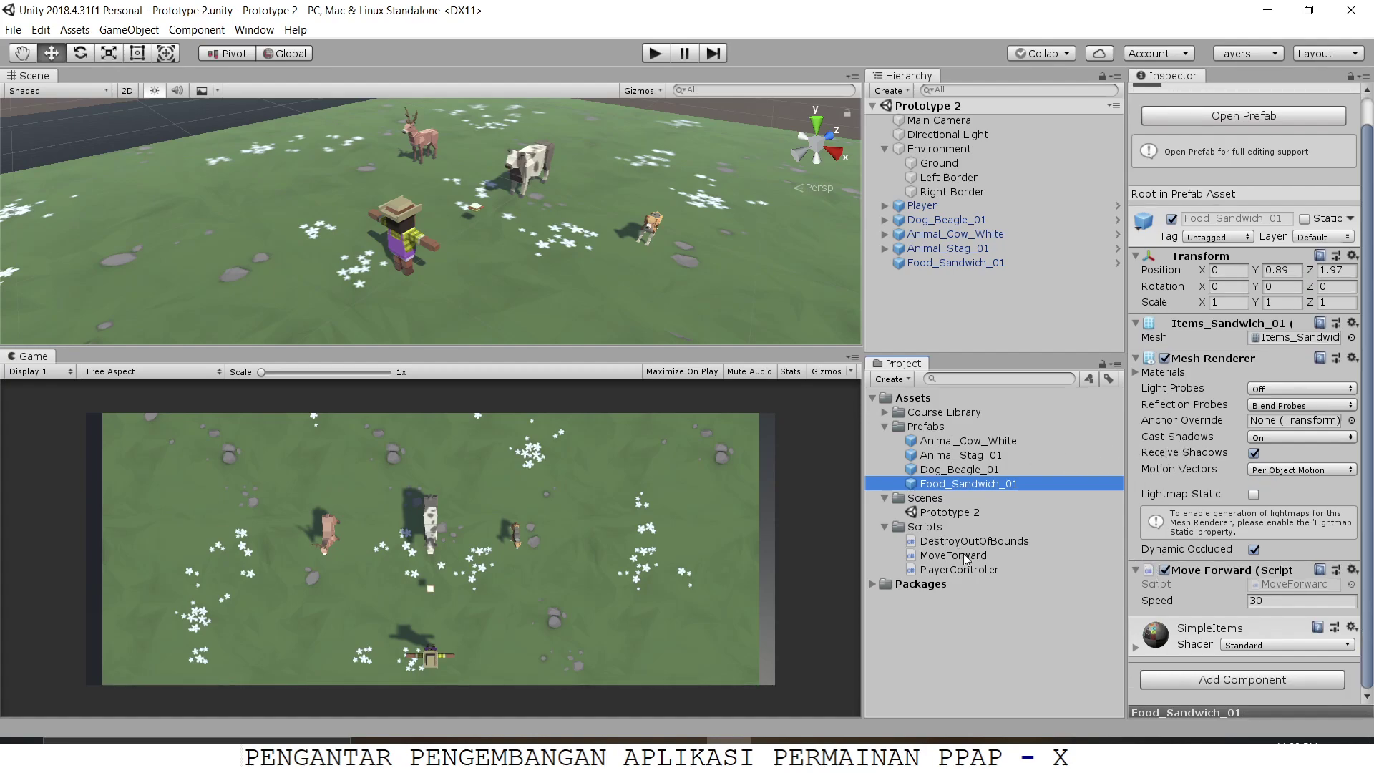
{"action": "left_click_drag", "start_coordinate": [959, 553], "coordinate": [1225, 572]}
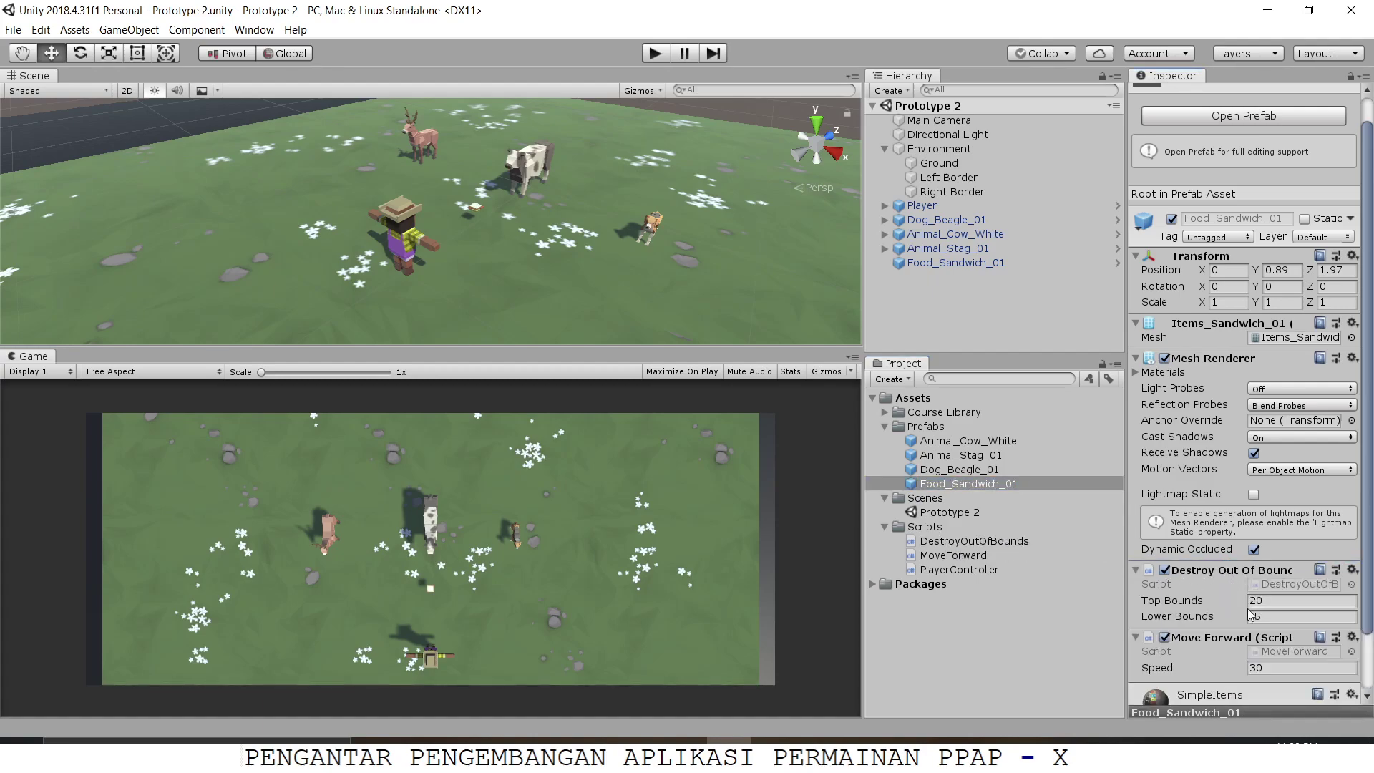
Attach the DestroyOutOfBounds script to the Dog_Beagle_01 and Animal_Stag_01 prefabs
{"action": "left_click", "coordinate": [973, 472]}
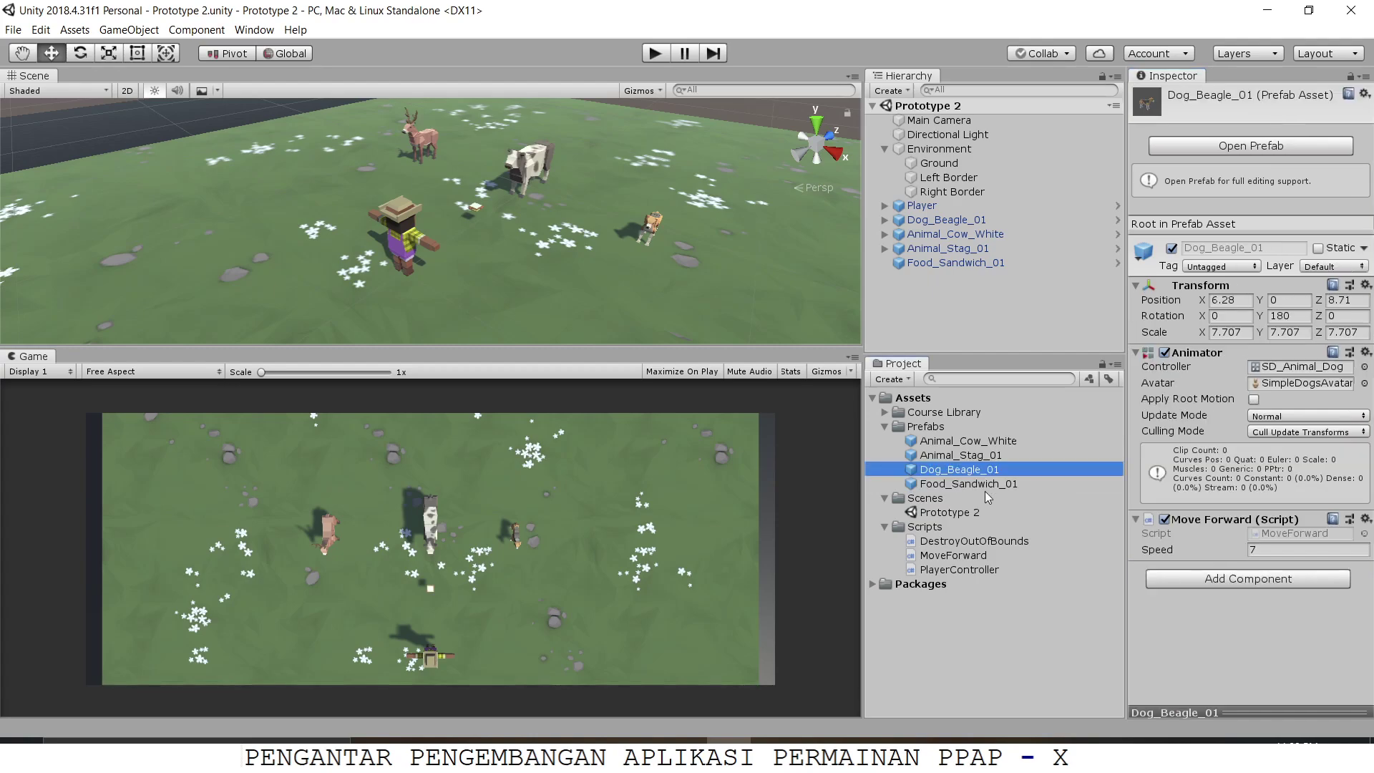
{"action": "left_click_drag", "start_coordinate": [959, 541], "coordinate": [1224, 627]}
{"action": "left_click", "coordinate": [970, 458]}
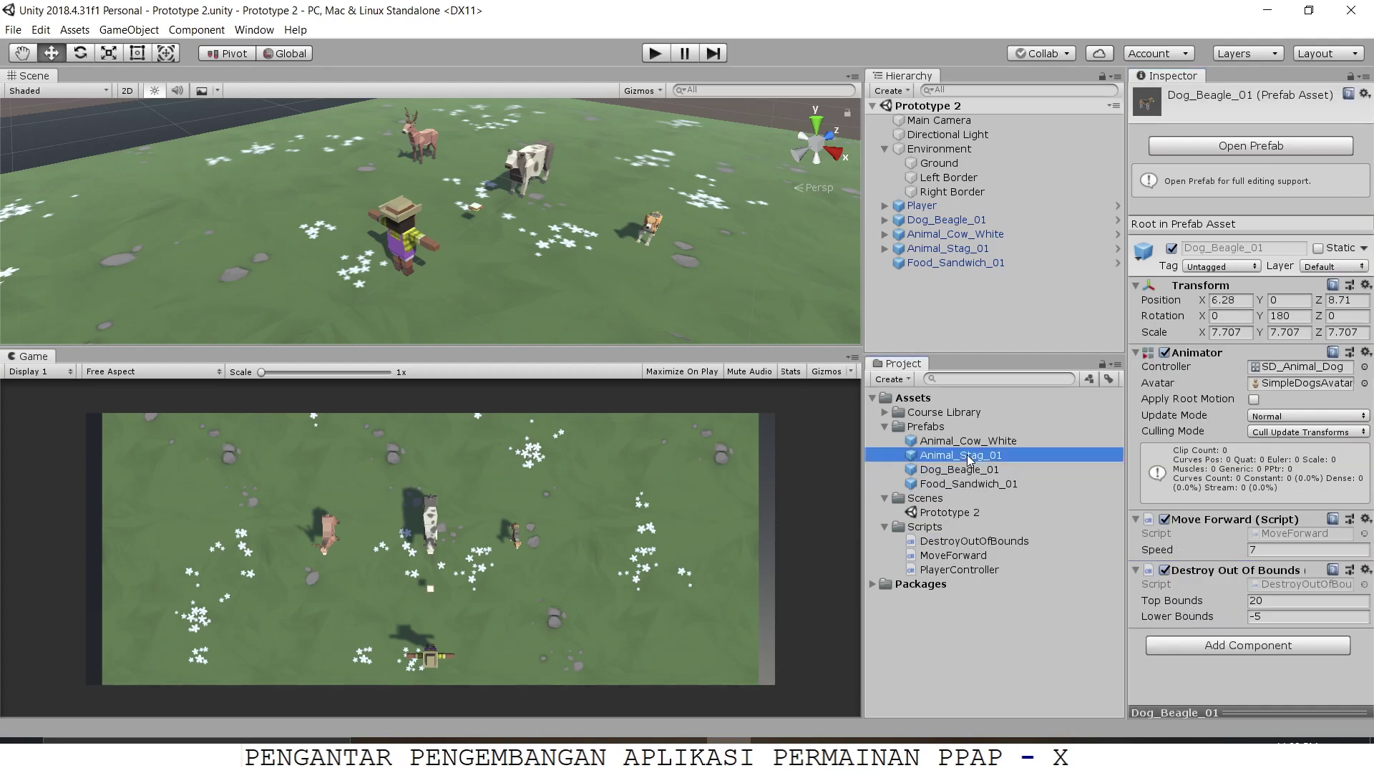
{"action": "left_click_drag", "start_coordinate": [956, 542], "coordinate": [1260, 514]}
{"action": "left_click", "coordinate": [952, 456]}
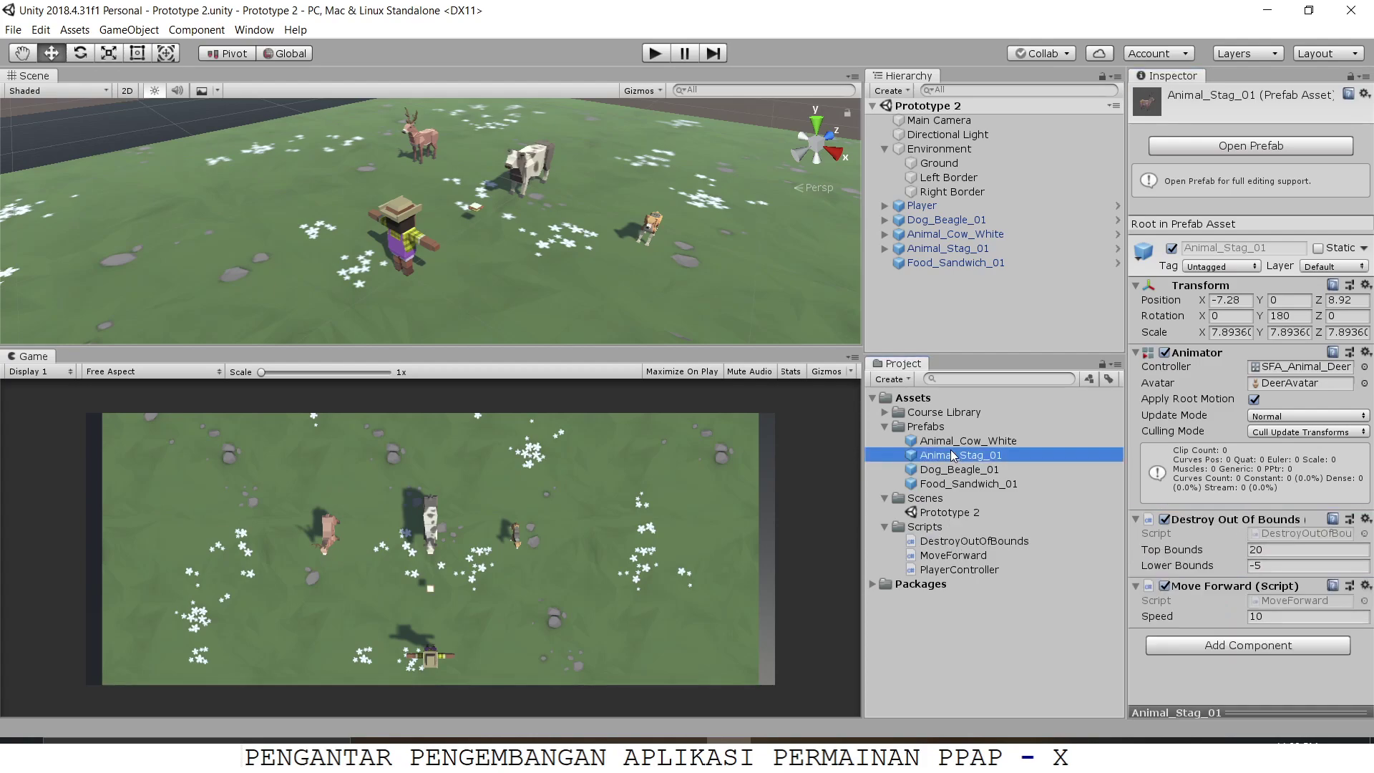
Attach the DestroyOutOfBounds script to the Animal_Cow_White prefab
{"action": "left_click", "coordinate": [959, 445]}
{"action": "left_click", "coordinate": [937, 514]}
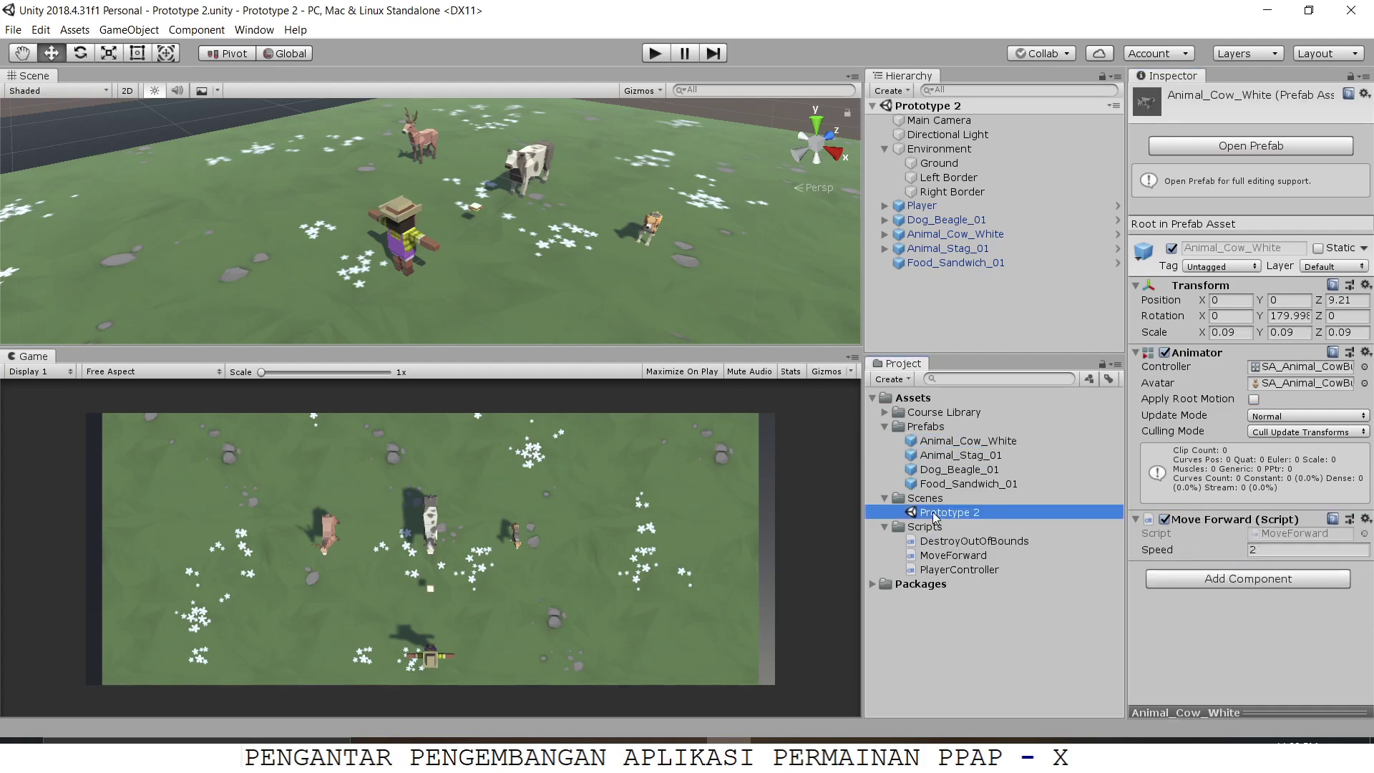
{"action": "left_click", "coordinate": [971, 443]}
{"action": "left_click_drag", "start_coordinate": [959, 542], "coordinate": [1204, 509]}
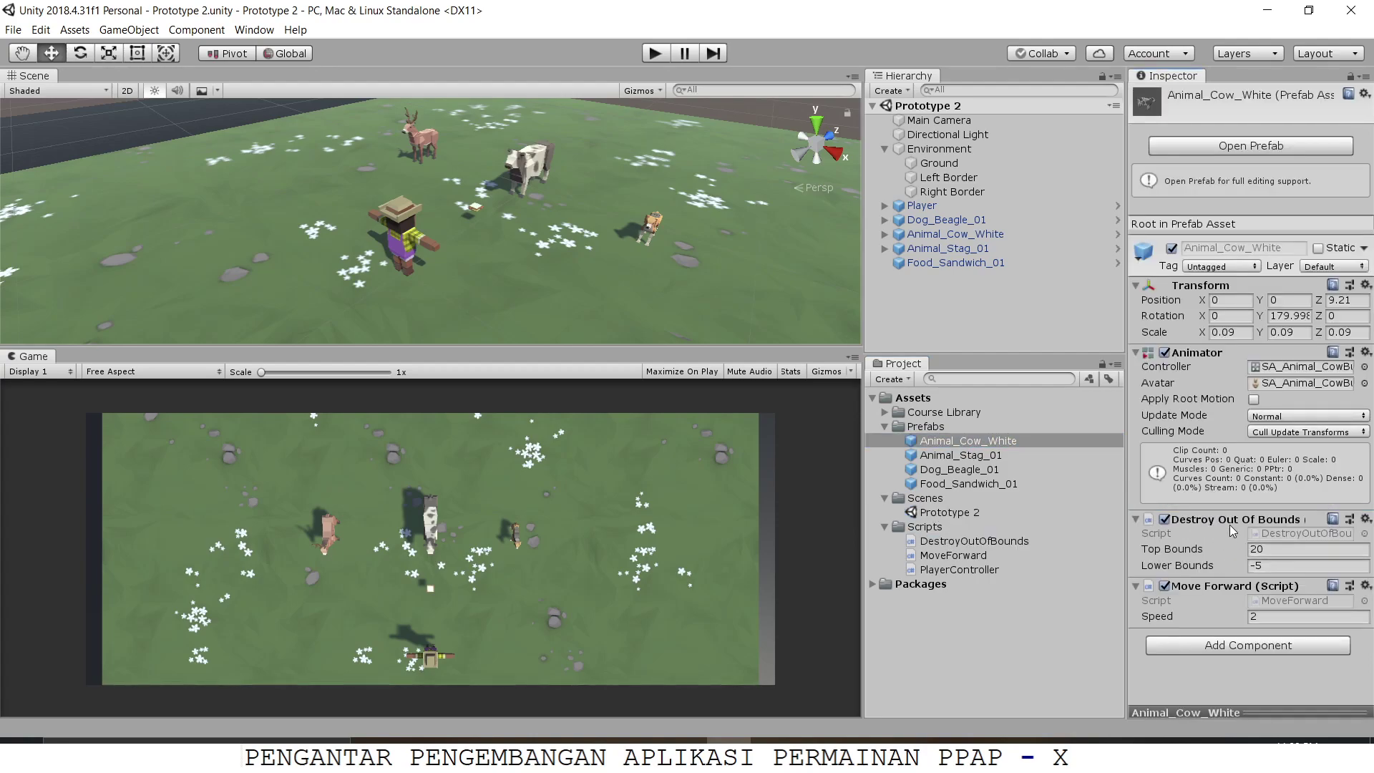
Examine the components on the scene's animals and sandwich, the camera, light and environment objects, and the dog and cow prefabs
{"action": "left_click", "coordinate": [941, 235]}
{"action": "left_click", "coordinate": [942, 220]}
{"action": "left_click", "coordinate": [942, 234]}
{"action": "left_click", "coordinate": [940, 251]}
{"action": "left_click", "coordinate": [942, 234]}
{"action": "left_click", "coordinate": [941, 220]}
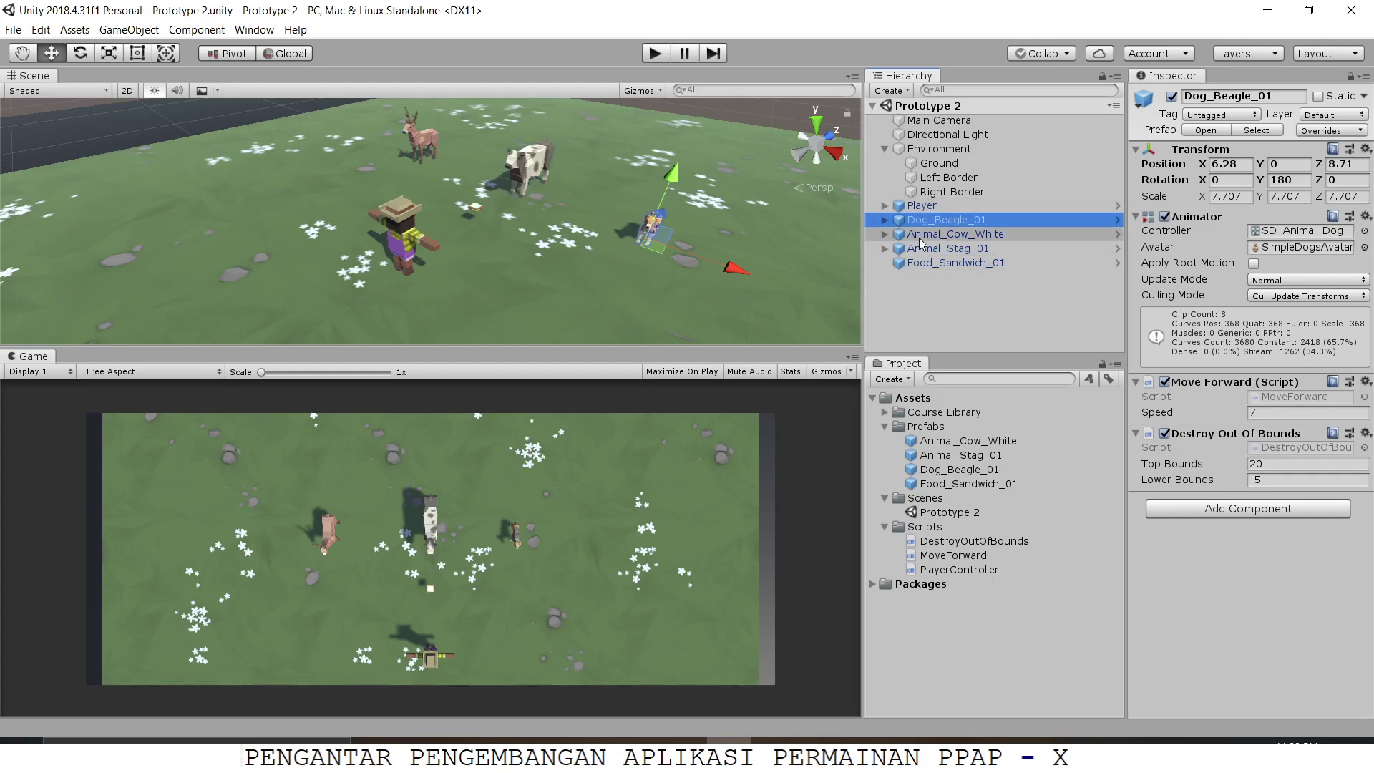
{"action": "left_click", "coordinate": [925, 237]}
{"action": "key", "text": "Up"}
{"action": "left_click", "coordinate": [928, 237]}
{"action": "left_click", "coordinate": [928, 250]}
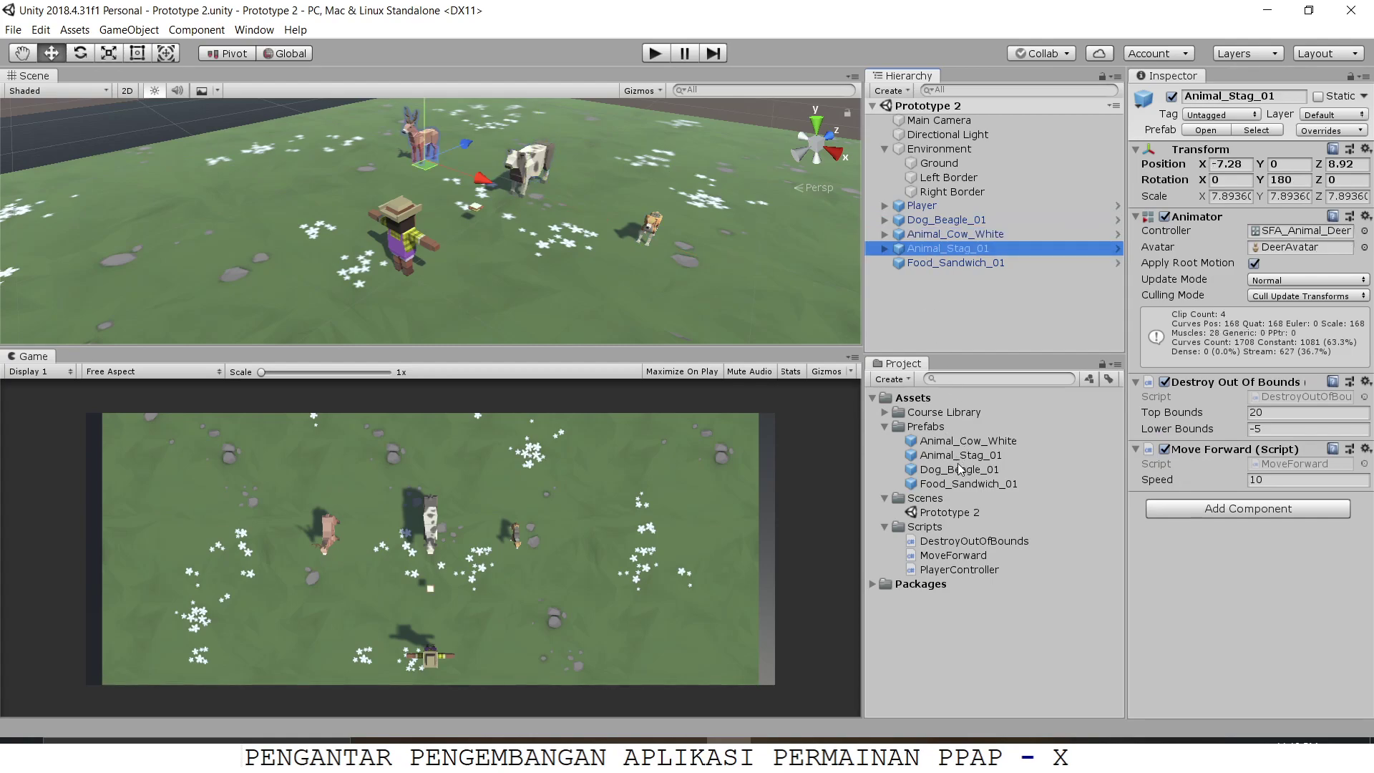
{"action": "left_click", "coordinate": [959, 234]}
{"action": "left_click", "coordinate": [953, 250]}
{"action": "left_click", "coordinate": [942, 263]}
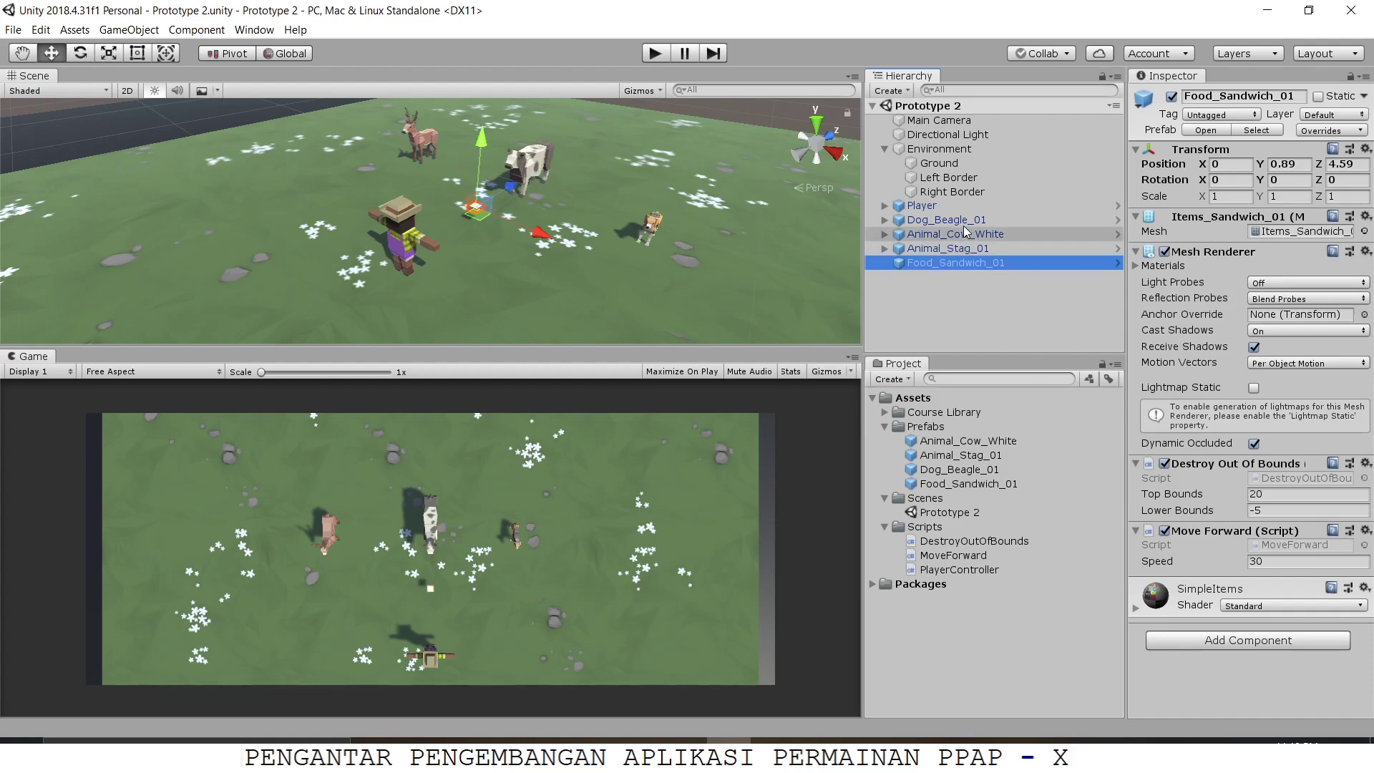
{"action": "left_click", "coordinate": [939, 148]}
{"action": "left_click", "coordinate": [939, 119]}
{"action": "left_click", "coordinate": [948, 134]}
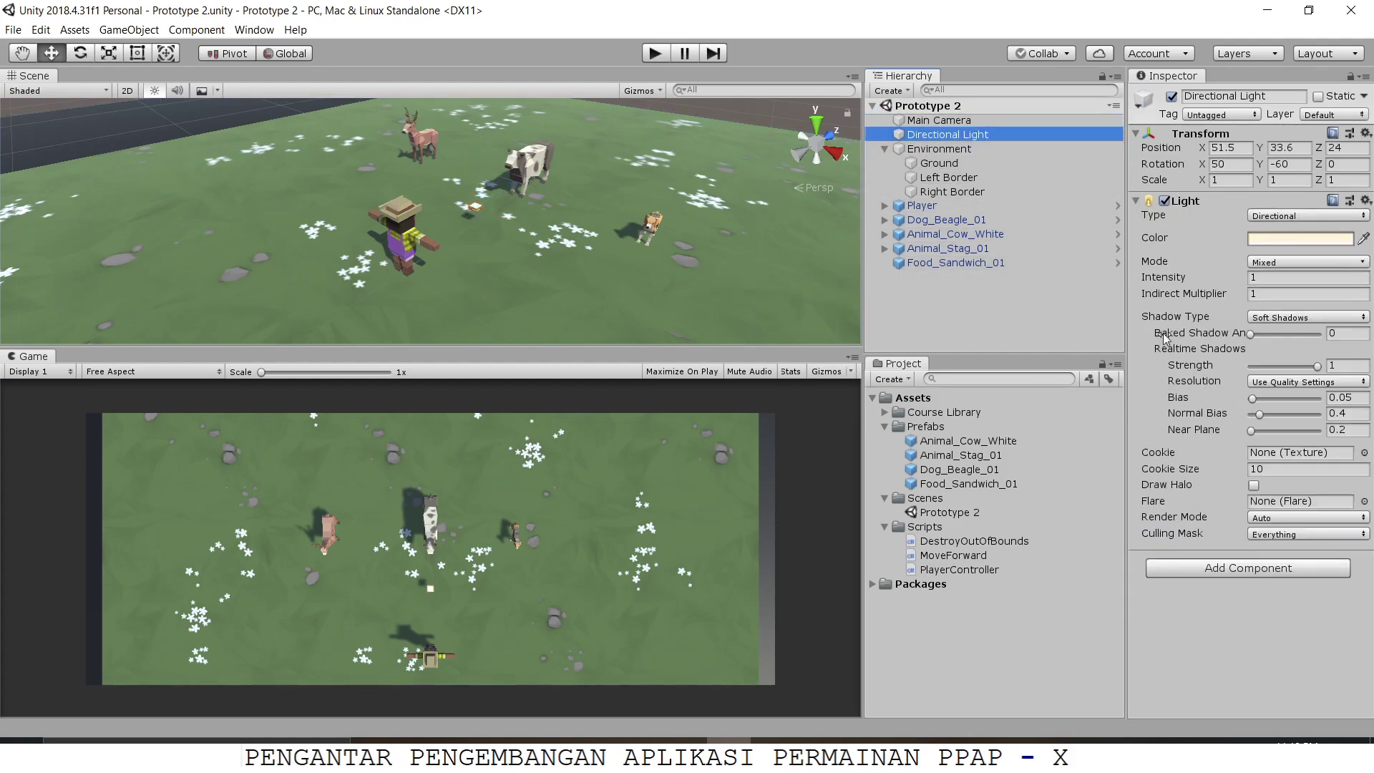
{"action": "left_click", "coordinate": [955, 149]}
{"action": "left_click", "coordinate": [941, 469]}
{"action": "left_click", "coordinate": [951, 442]}
Run the game and move the player aside to check whether the animals are destroyed past the lower bound
{"action": "left_click", "coordinate": [654, 54]}
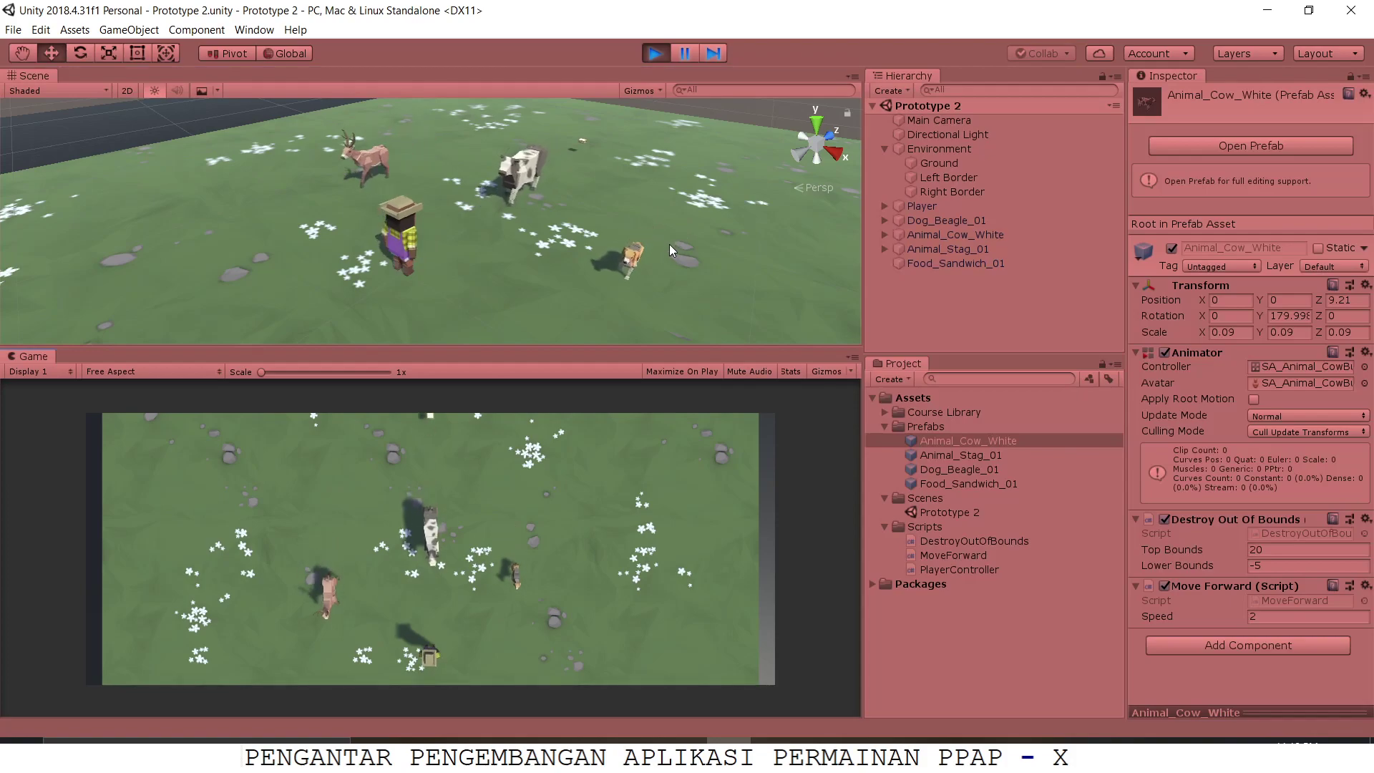
{"action": "key", "text": "Left"}
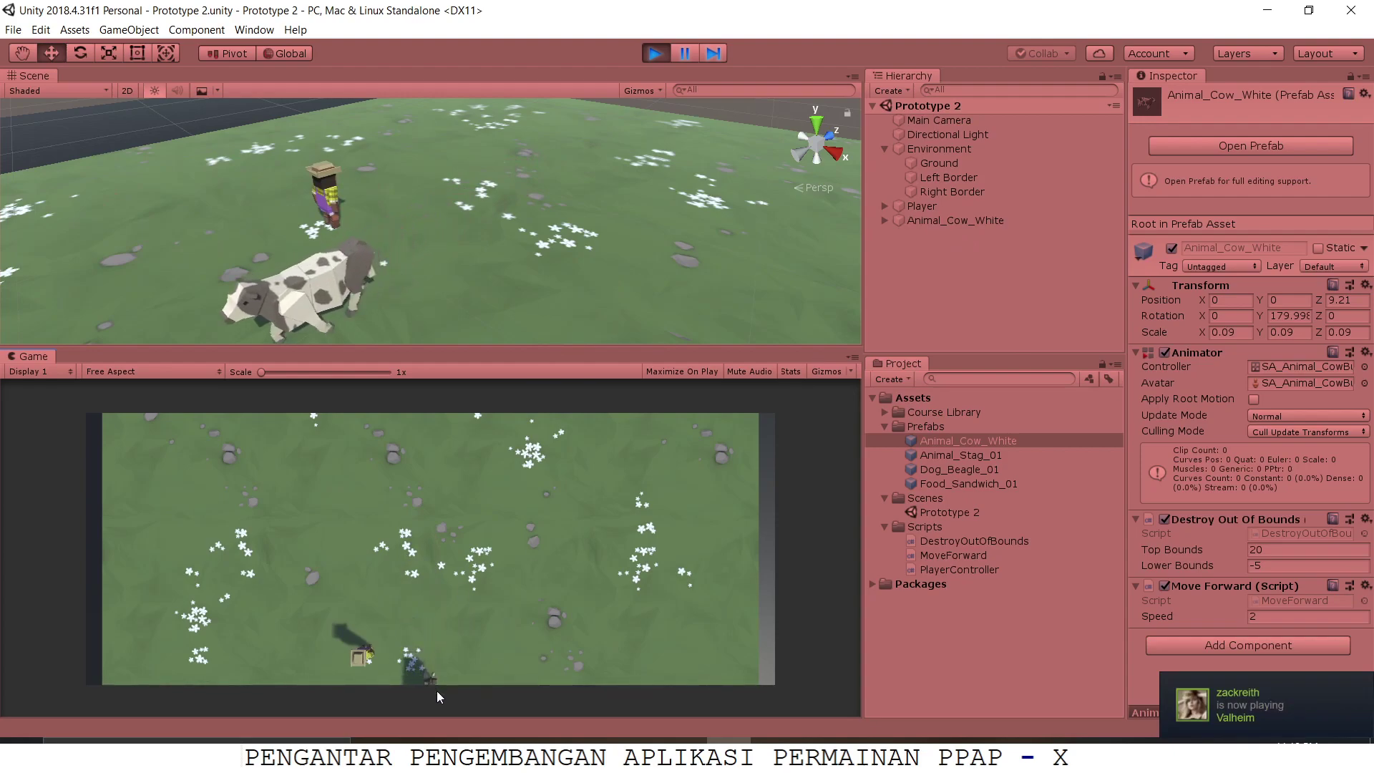
{"action": "scroll", "coordinate": [347, 278], "scroll_direction": "down", "scroll_amount": 2}
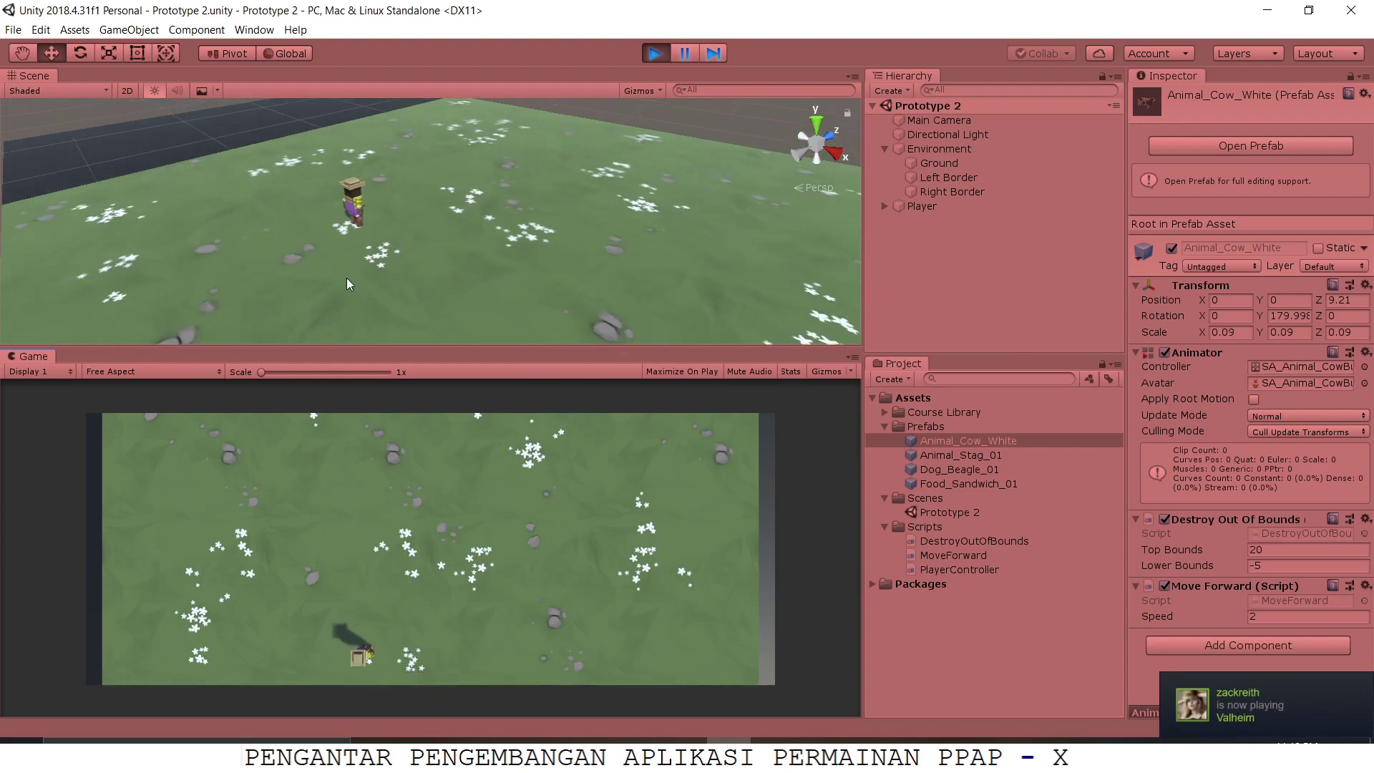
{"action": "key", "text": "Right"}
{"action": "left_click", "coordinate": [525, 275]}
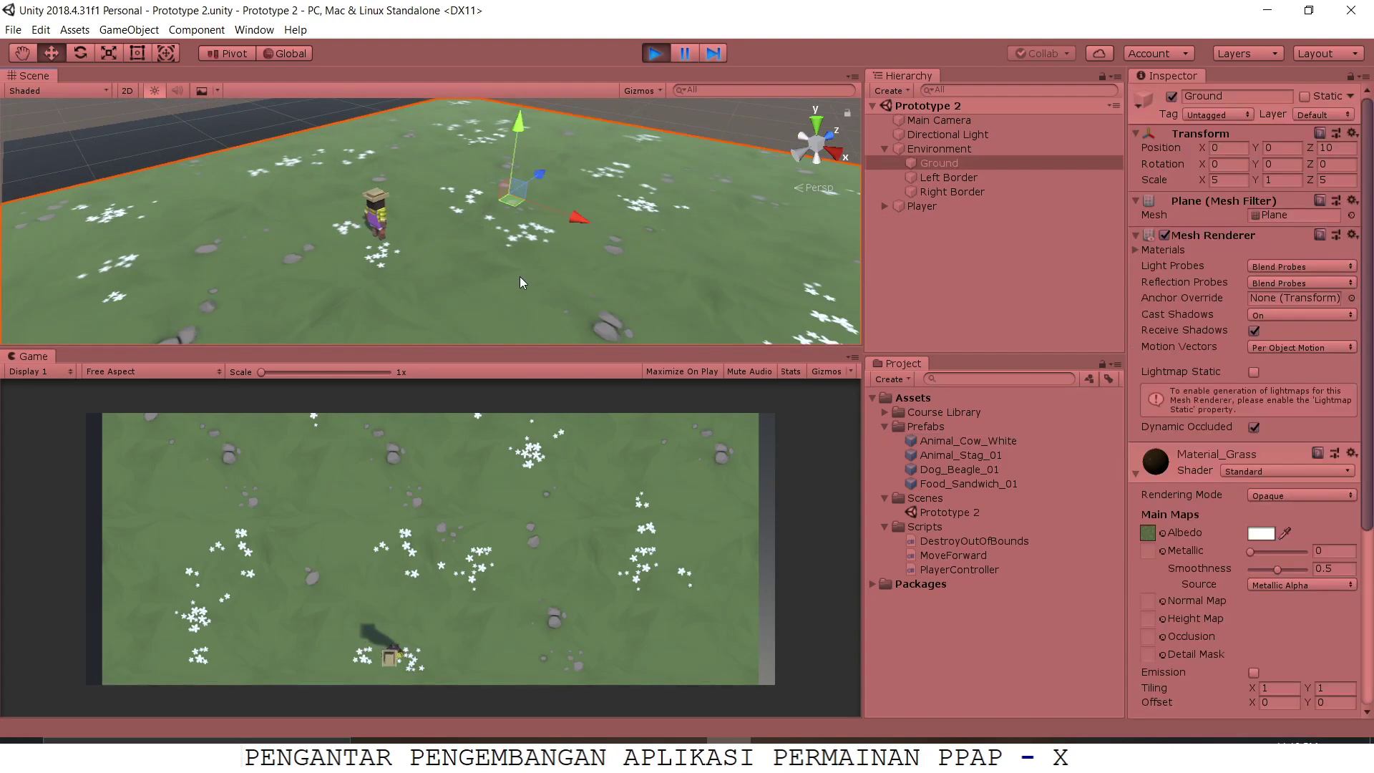
{"action": "left_click", "coordinate": [717, 124]}
Fire sandwiches while moving the player from side to side to check whether the projectiles are destroyed past the top bound
{"action": "key", "text": "space"}
{"action": "key", "text": "Right"}
{"action": "key", "text": "Left"}
{"action": "key", "text": "space"}
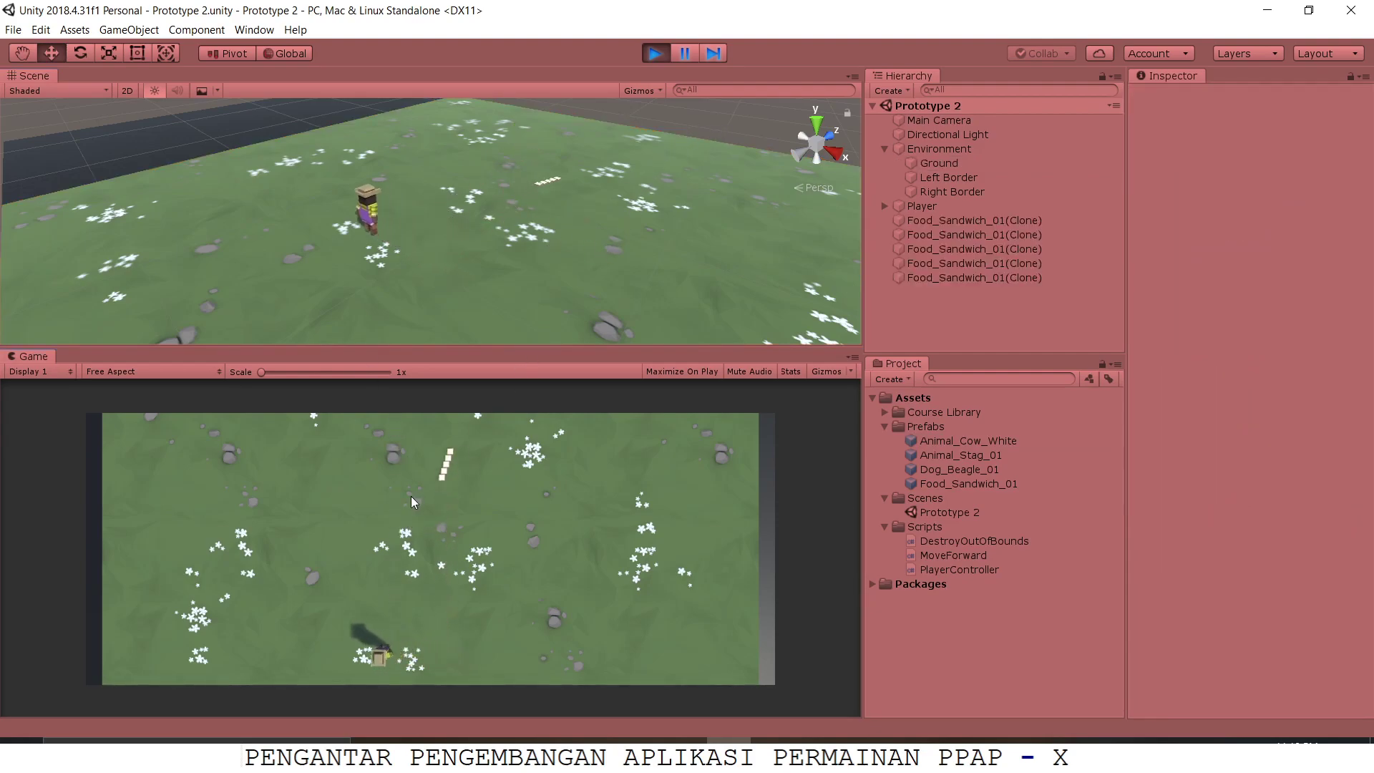
{"action": "key", "text": "Right"}
{"action": "key", "text": "space"}
{"action": "key", "text": "space"}
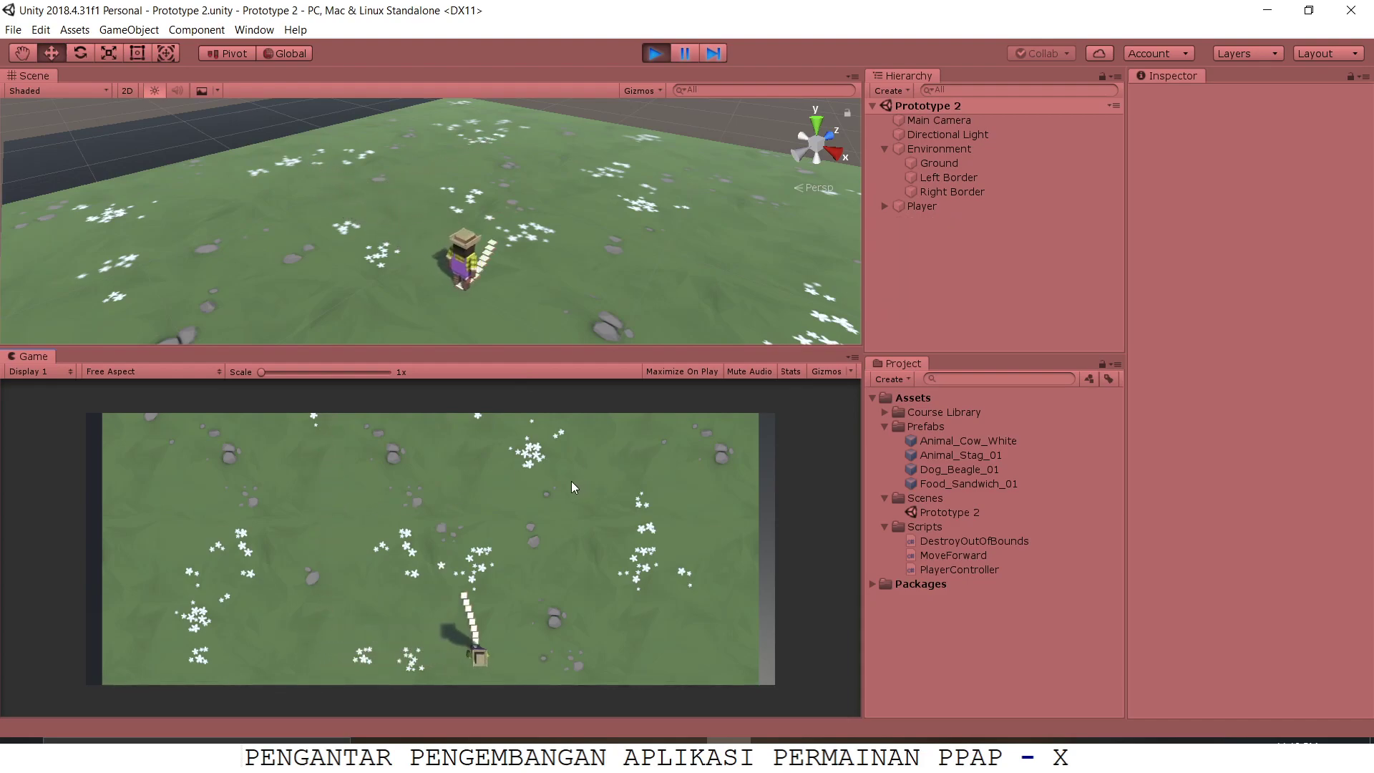
{"action": "key", "text": "Left"}
{"action": "key", "text": "Right"}
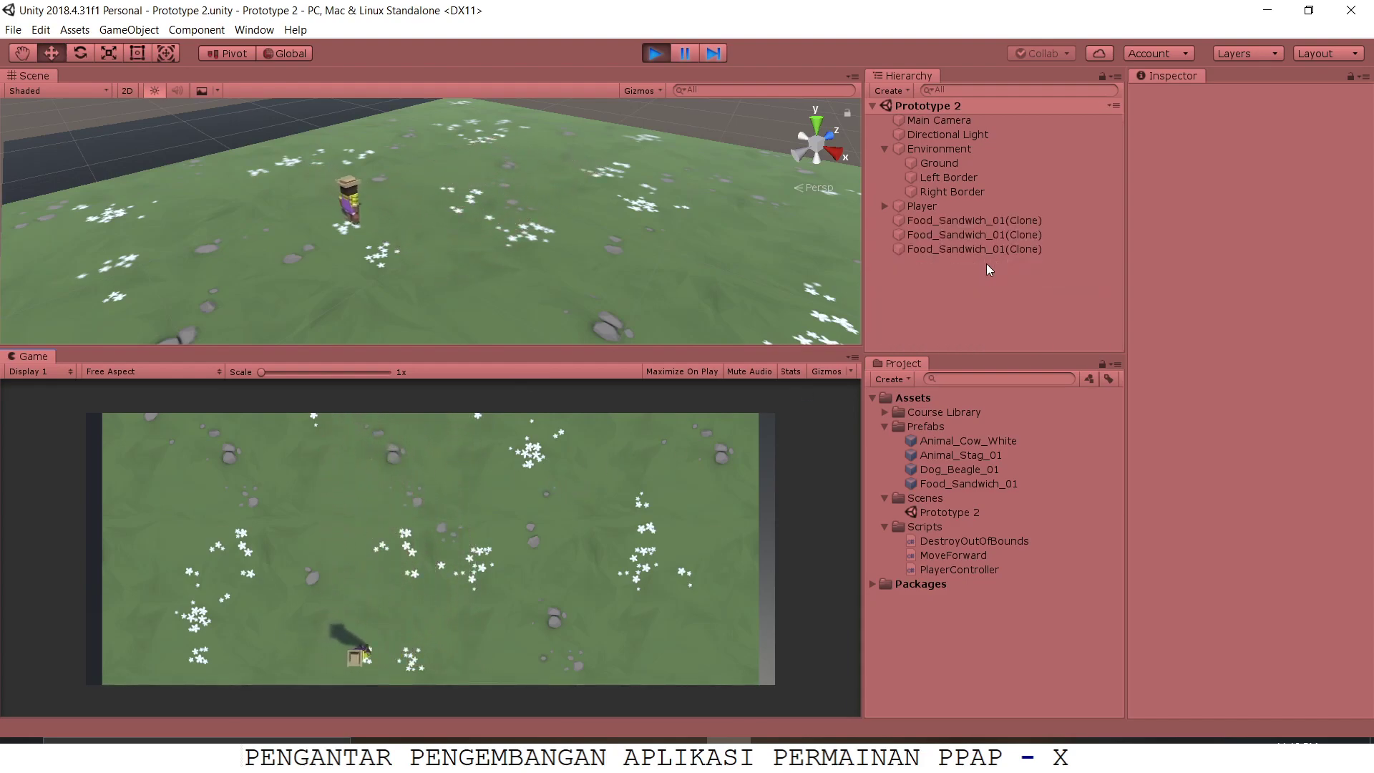
{"action": "key", "text": "space"}
{"action": "key", "text": "Left"}
{"action": "key", "text": "space"}
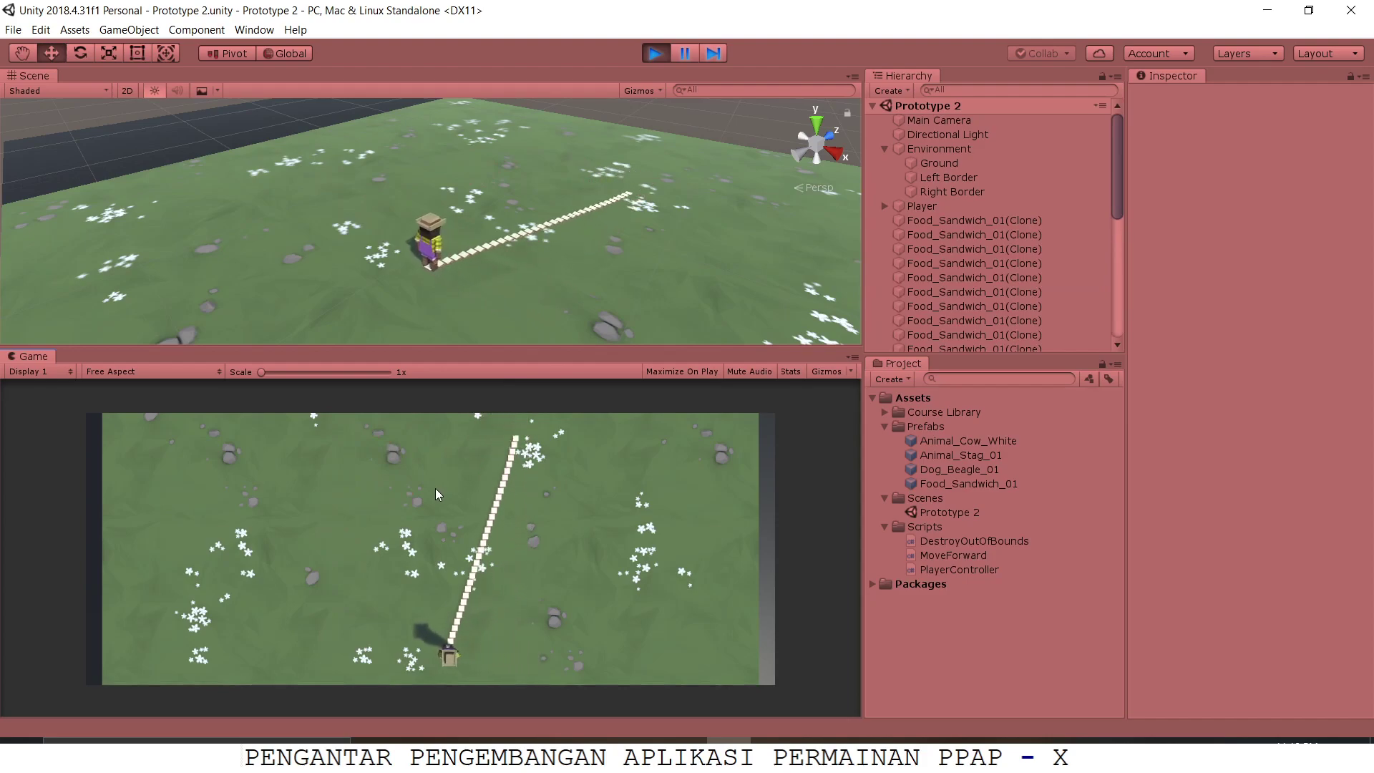
{"action": "key", "text": "Right"}
{"action": "key", "text": "space"}
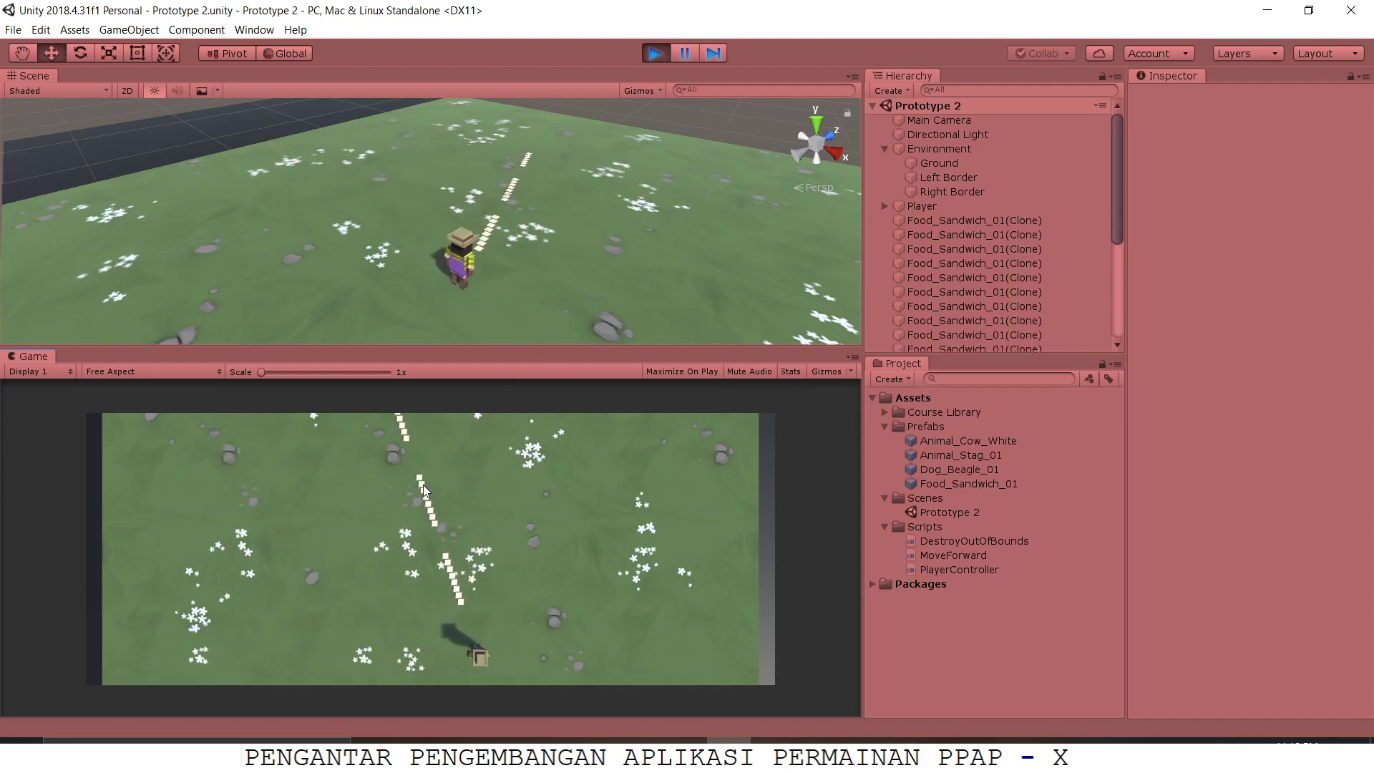
Fire continuous streams of sandwiches across the field to check their removal from the hierarchy, and stop the game
{"action": "key", "text": "Left"}
{"action": "key", "text": "Right"}
{"action": "key", "text": "space"}
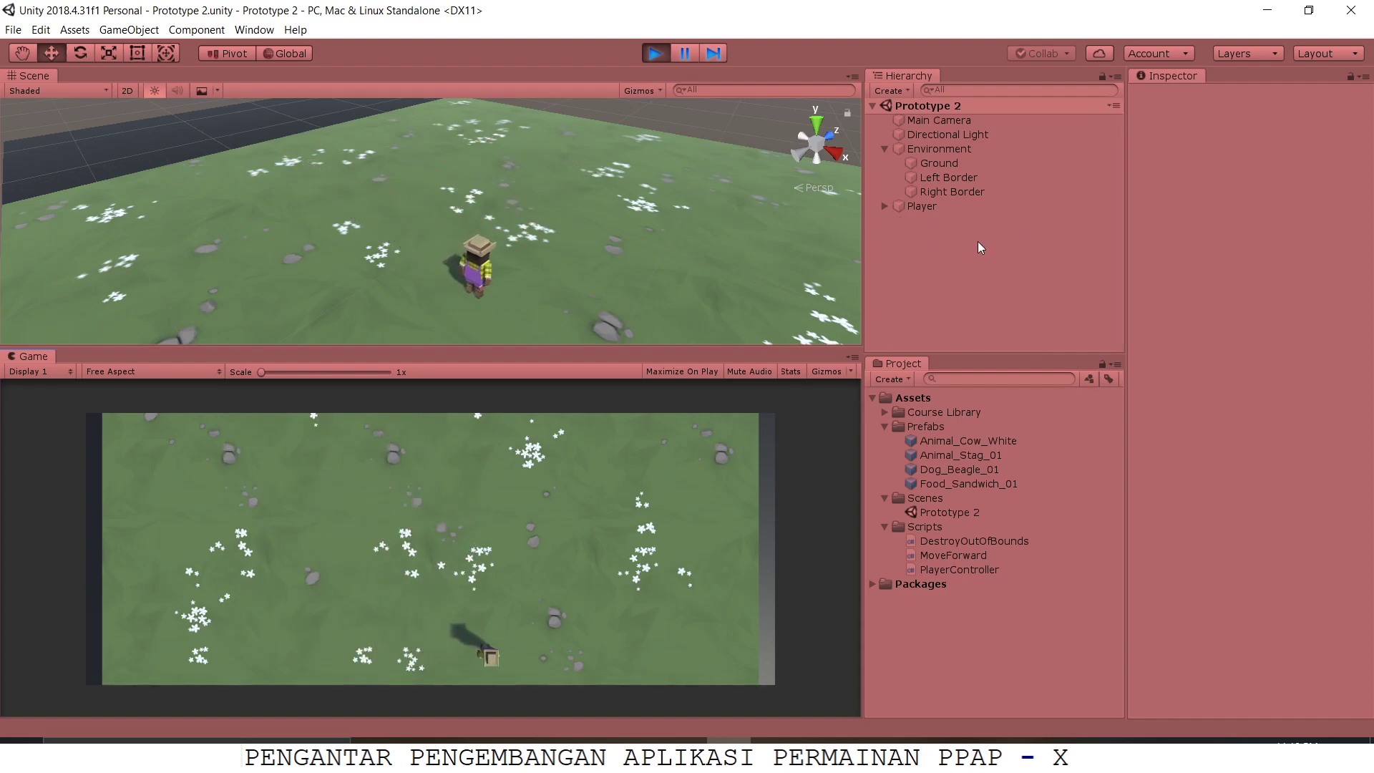
{"action": "key", "text": "Left"}
{"action": "key", "text": "space"}
{"action": "key", "text": "Right"}
{"action": "key", "text": "space"}
{"action": "key", "text": "Left"}
{"action": "key", "text": "space"}
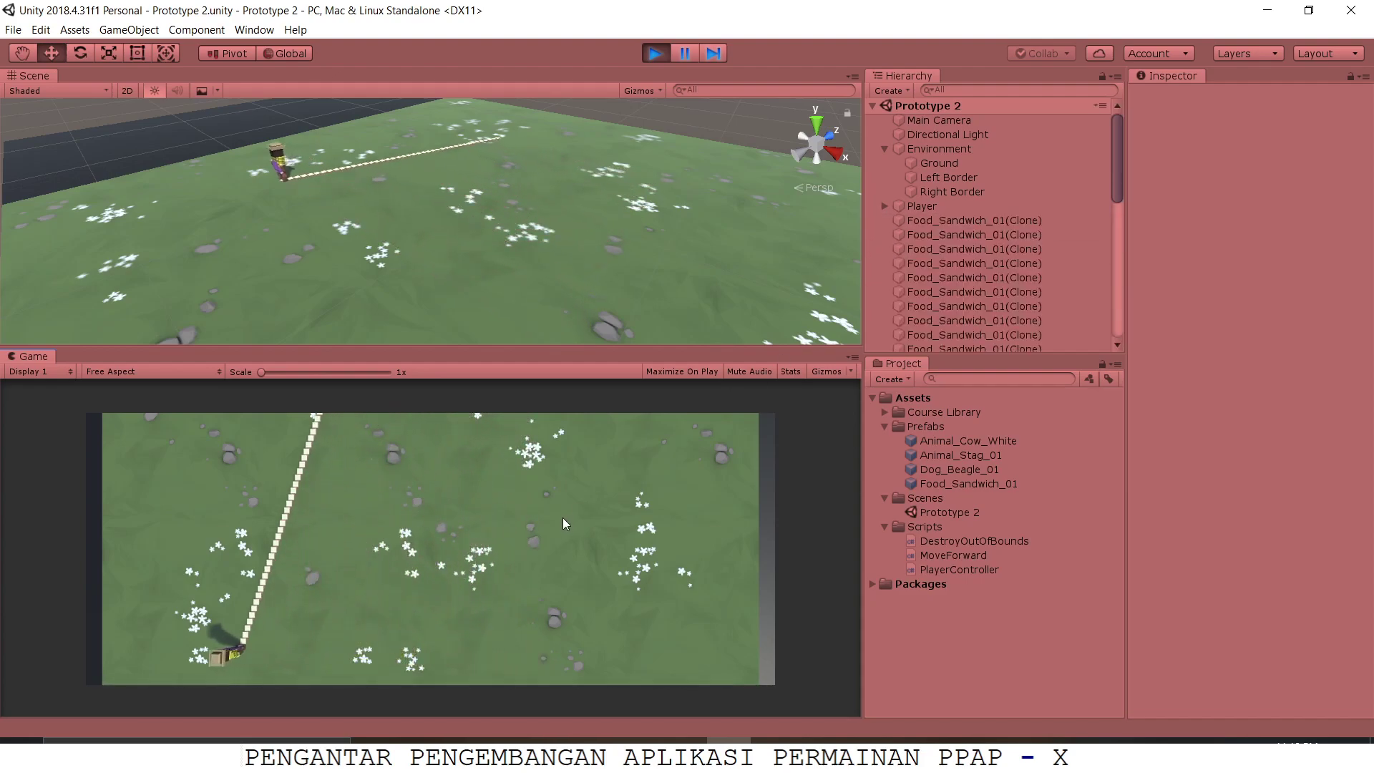
{"action": "key", "text": "Right"}
{"action": "left_click", "coordinate": [655, 53]}
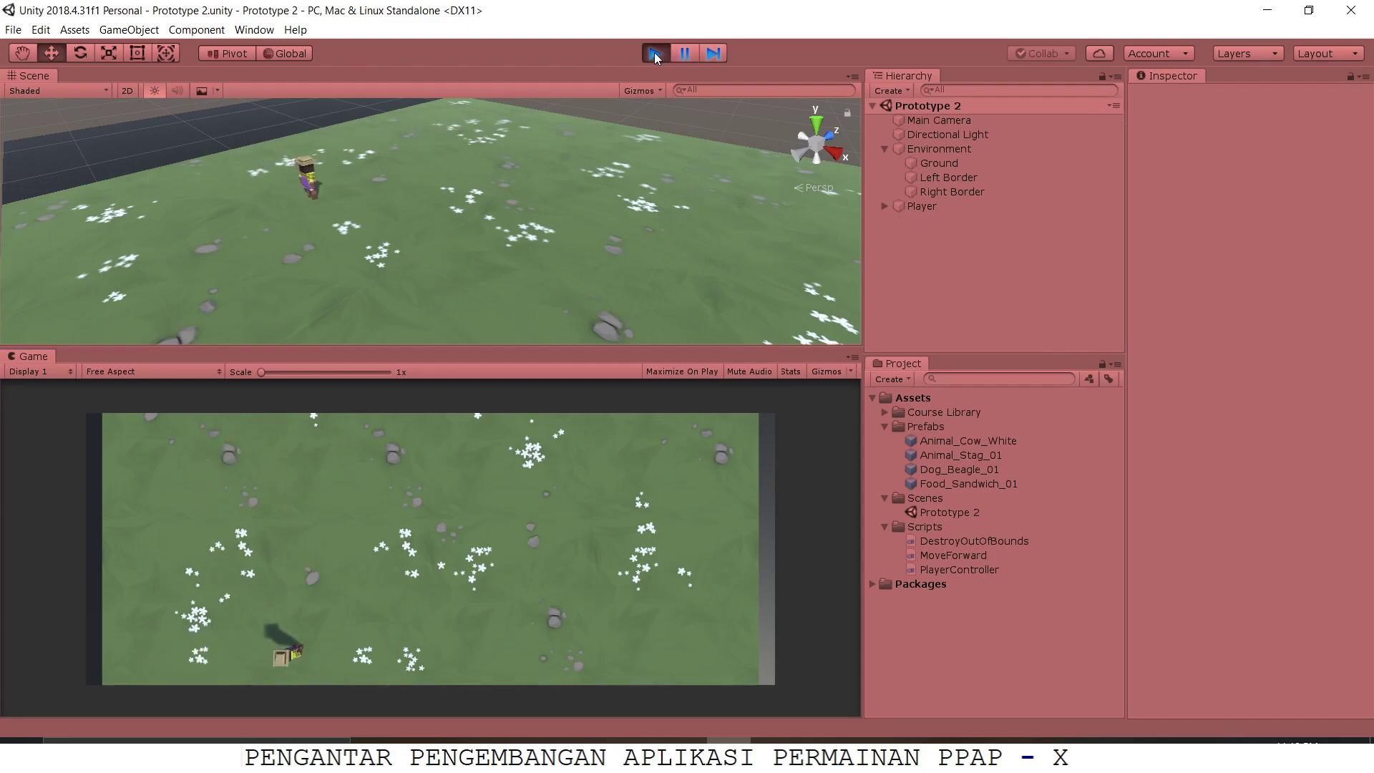
Switch to the Lesson Plan 2.2 PDF and review Step 7 on destroying animals offscreen and the Lesson Recap
{"action": "key", "text": "alt+Tab"}
{"action": "key", "text": "alt+Tab"}
{"action": "key", "text": "alt+Tab"}
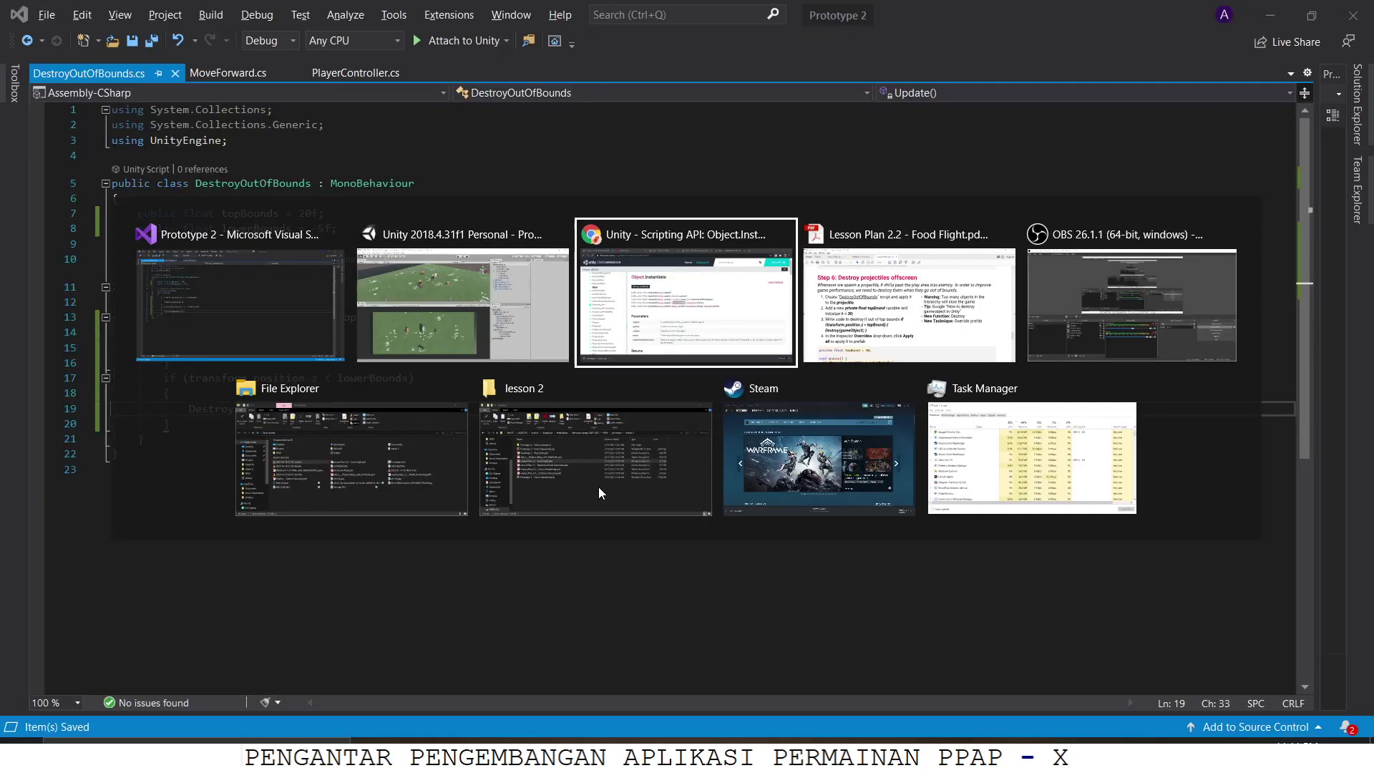
{"action": "key", "text": "alt+Tab"}
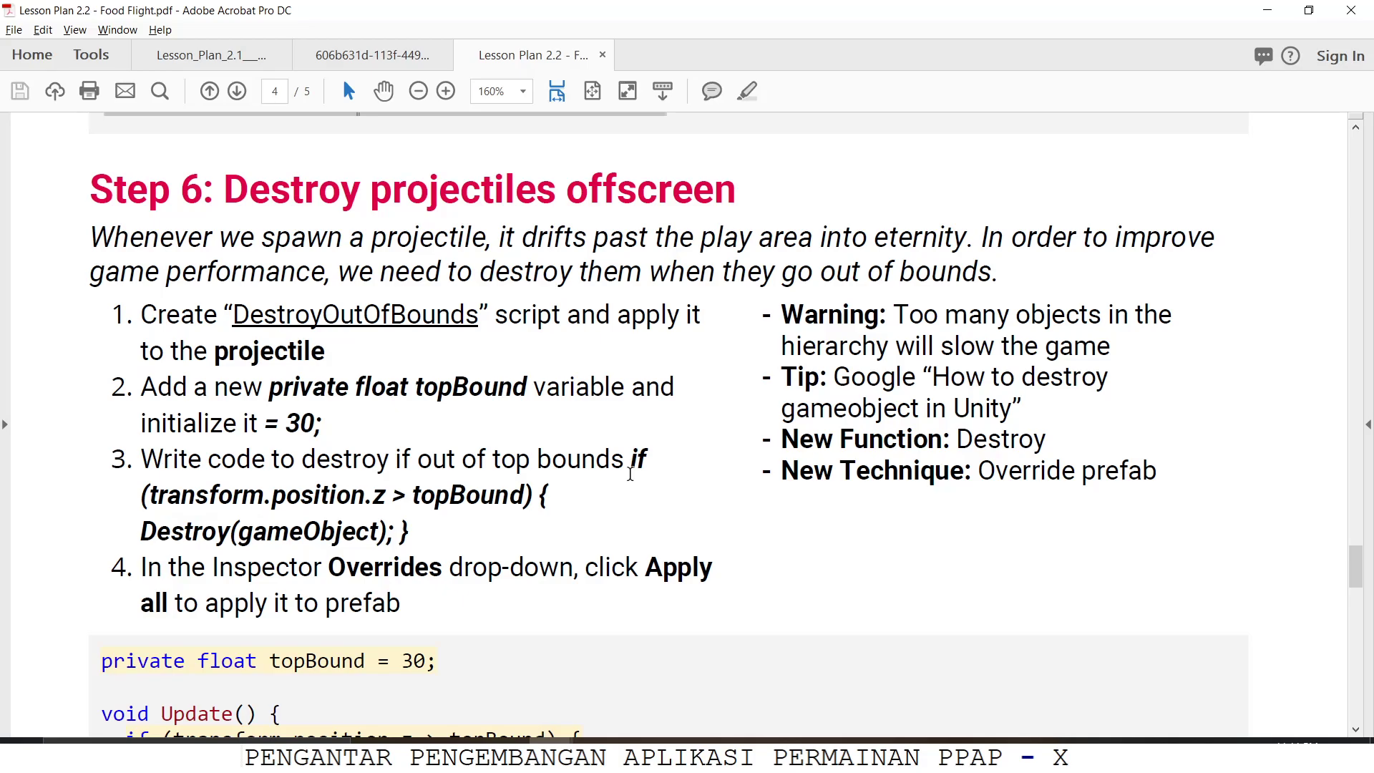
{"action": "scroll", "coordinate": [625, 493], "scroll_direction": "down", "scroll_amount": 5}
{"action": "scroll", "coordinate": [625, 517], "scroll_direction": "down", "scroll_amount": 10}
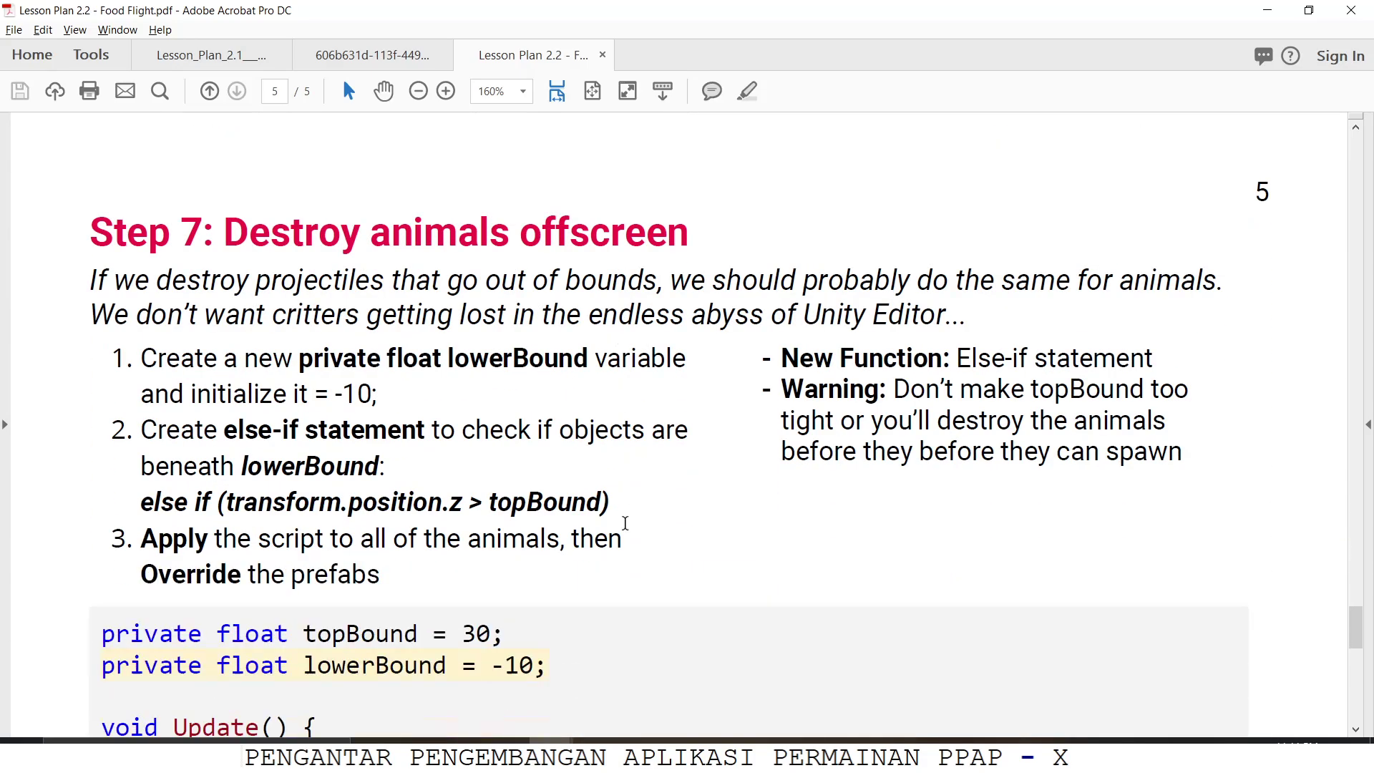
{"action": "scroll", "coordinate": [568, 478], "scroll_direction": "down", "scroll_amount": 2}
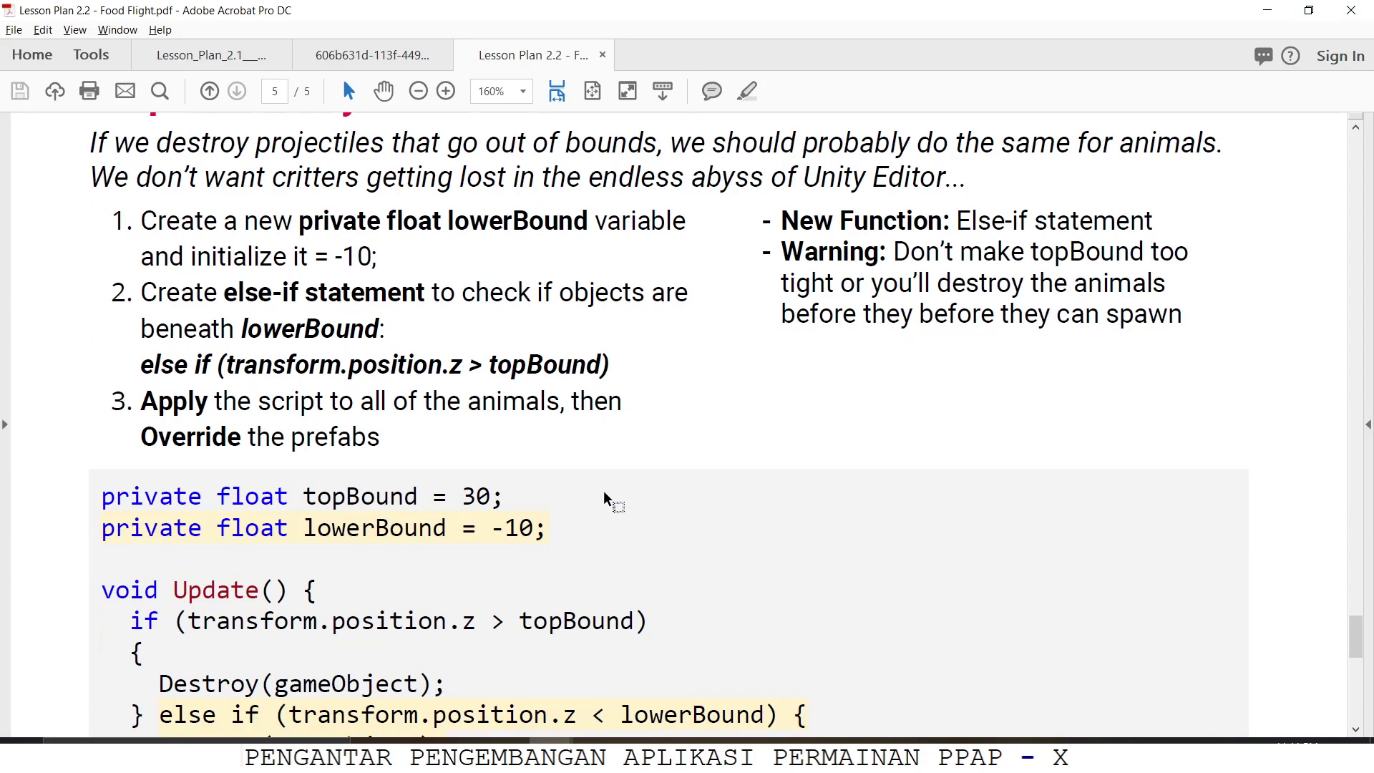
{"action": "scroll", "coordinate": [607, 499], "scroll_direction": "down", "scroll_amount": 11}
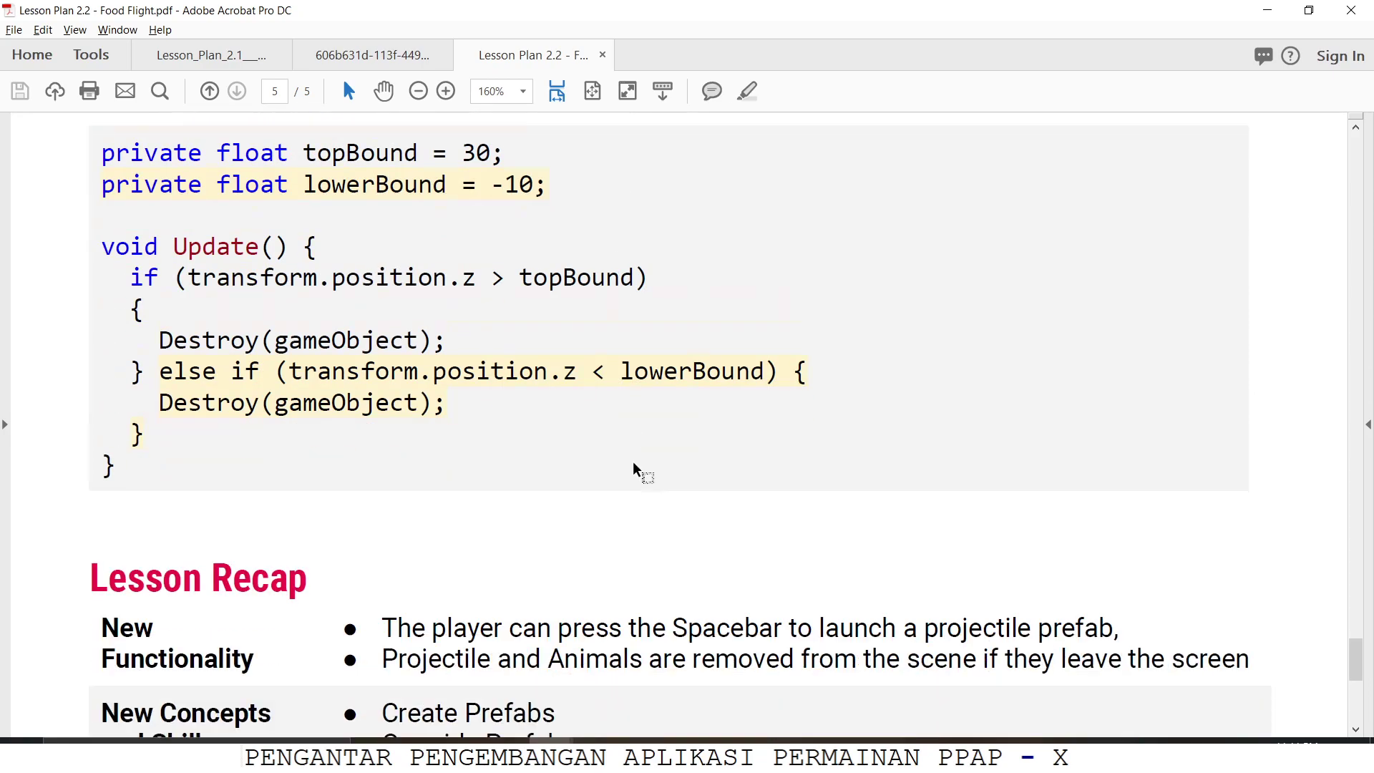
{"action": "scroll", "coordinate": [542, 403], "scroll_direction": "down", "scroll_amount": 5}
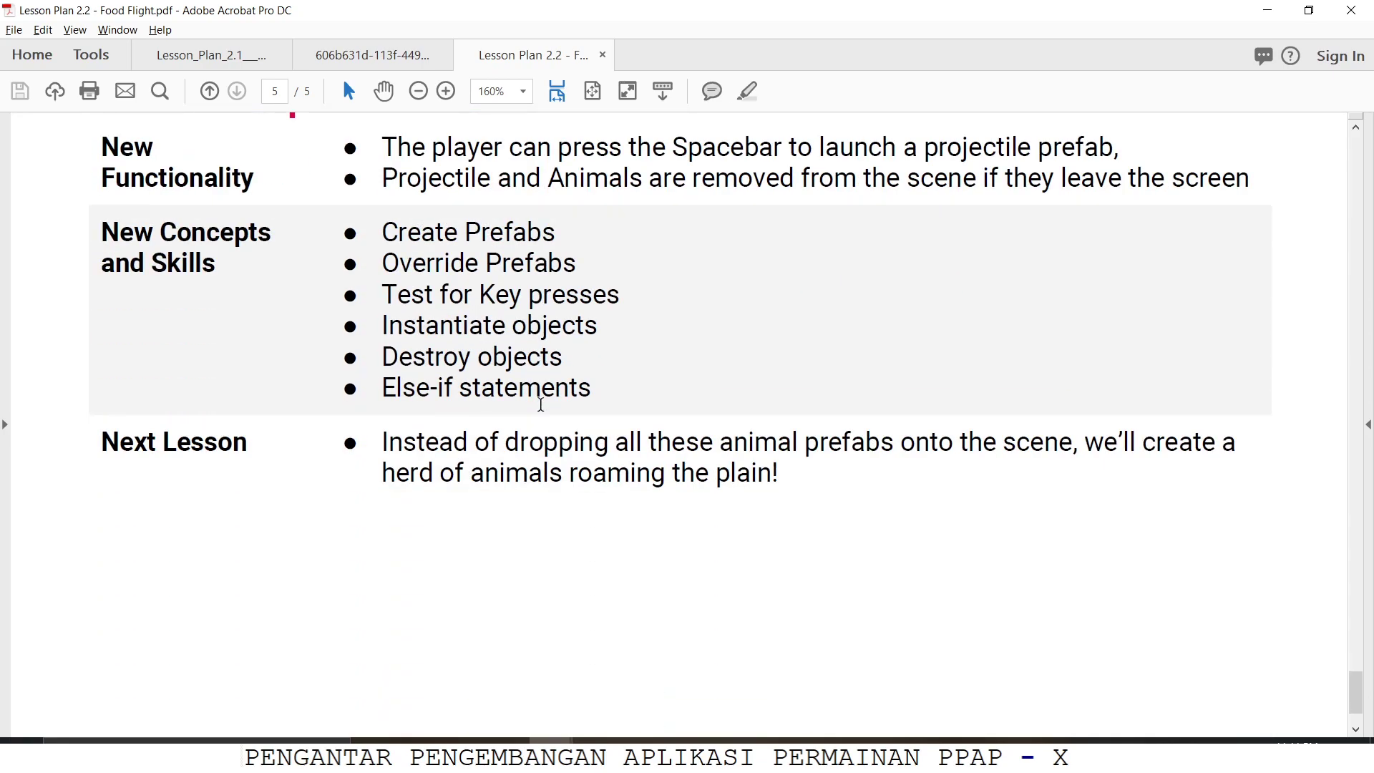
{"action": "scroll", "coordinate": [541, 430], "scroll_direction": "down", "scroll_amount": 2}
{"action": "scroll", "coordinate": [542, 426], "scroll_direction": "up", "scroll_amount": 3}
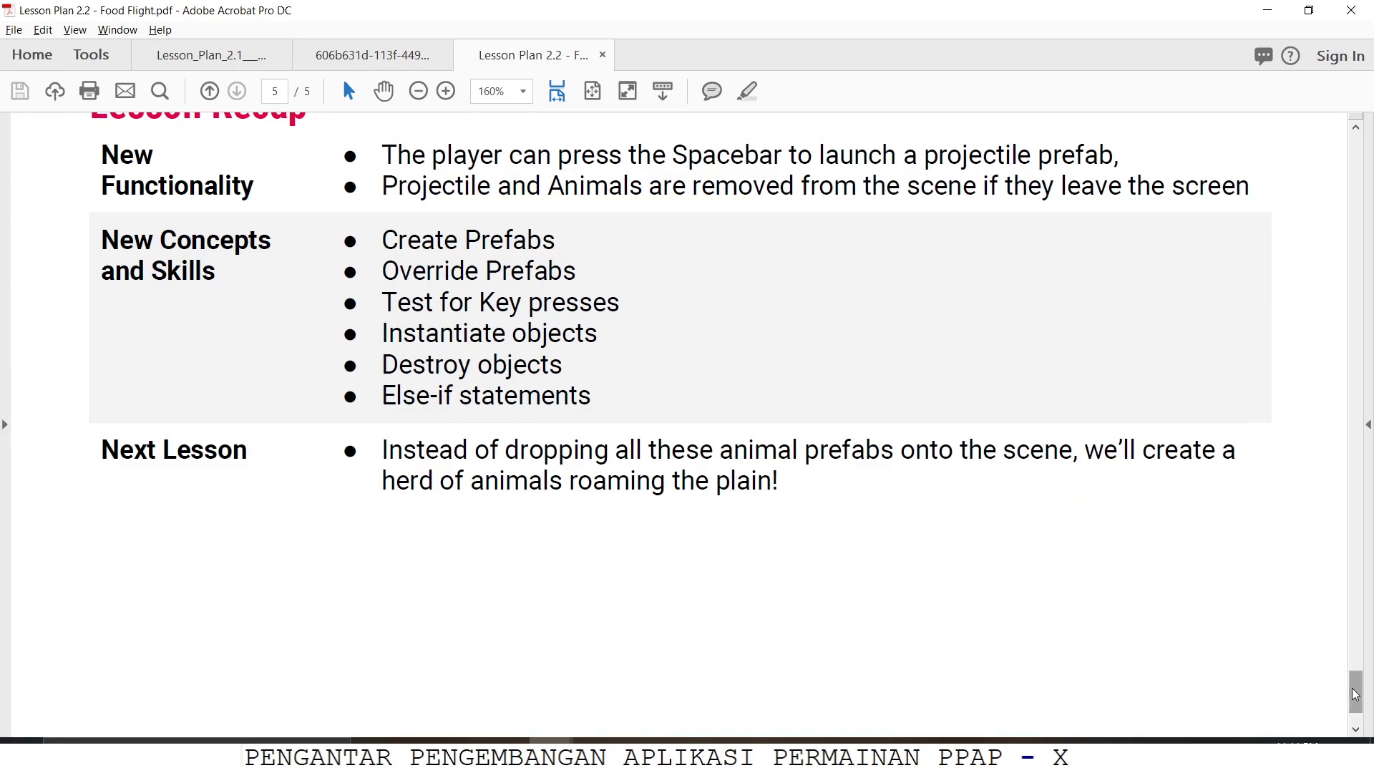
Compare the lesson plan's spacebar if-statement above Step 4 with the Input.GetKey condition in PlayerController.cs in Visual Studio
{"action": "left_click_drag", "start_coordinate": [1355, 693], "coordinate": [1332, 428]}
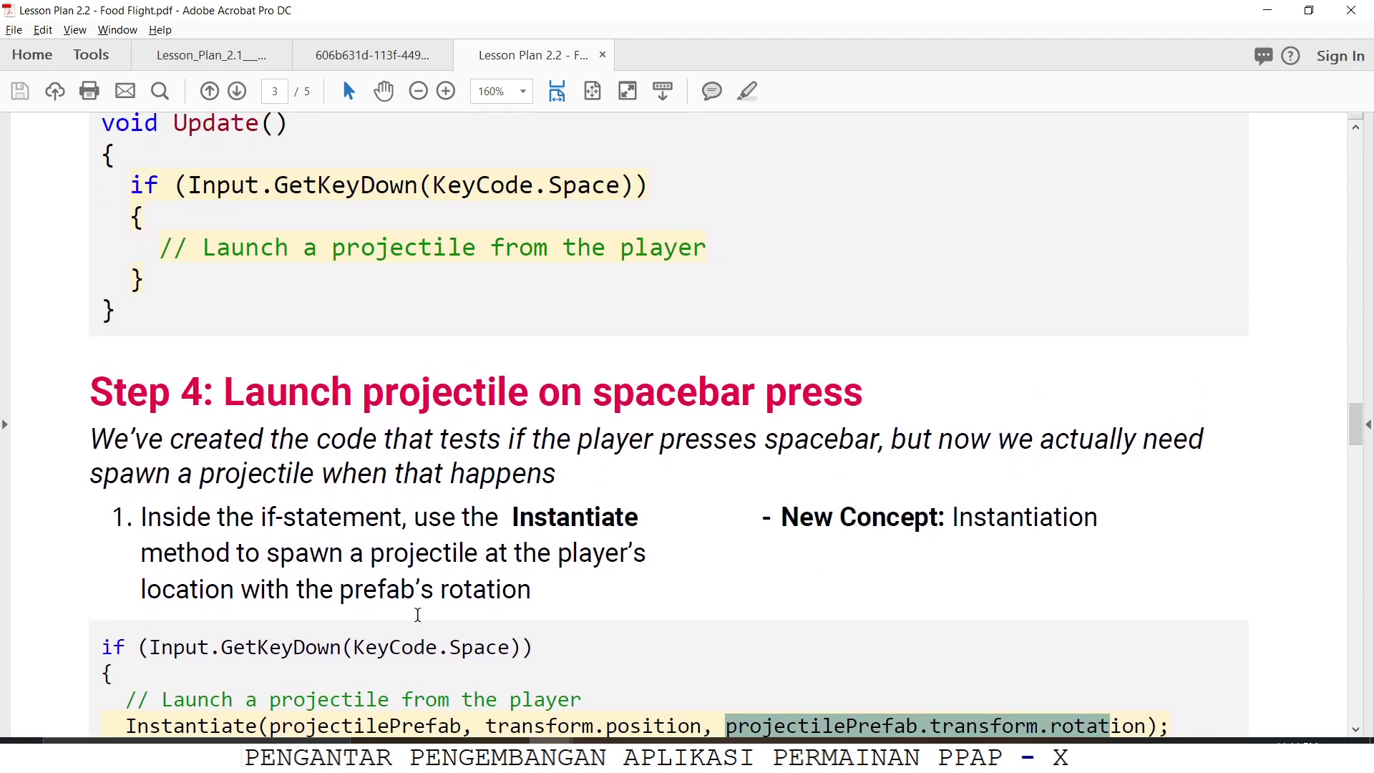
{"action": "scroll", "coordinate": [336, 622], "scroll_direction": "up", "scroll_amount": 1}
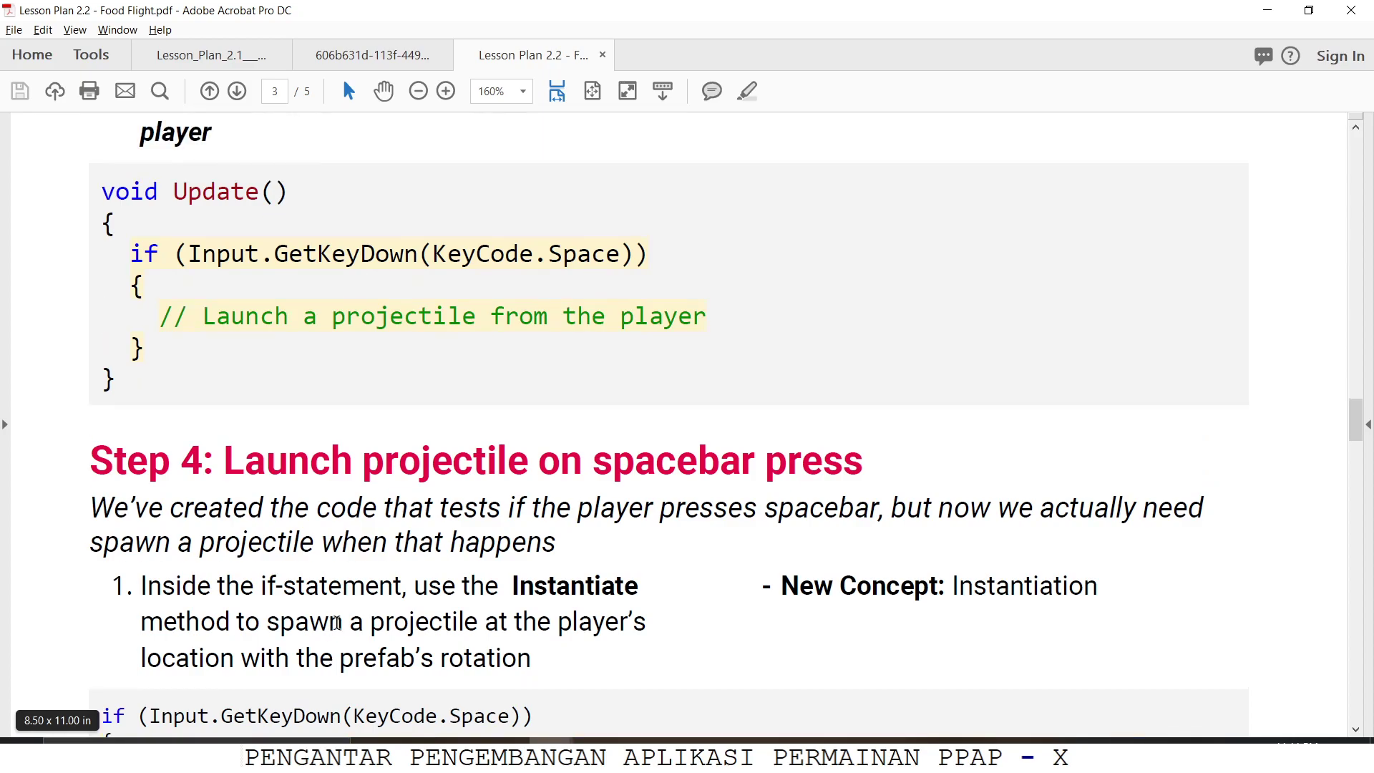
{"action": "scroll", "coordinate": [336, 623], "scroll_direction": "up", "scroll_amount": 2}
{"action": "scroll", "coordinate": [336, 623], "scroll_direction": "up", "scroll_amount": 1}
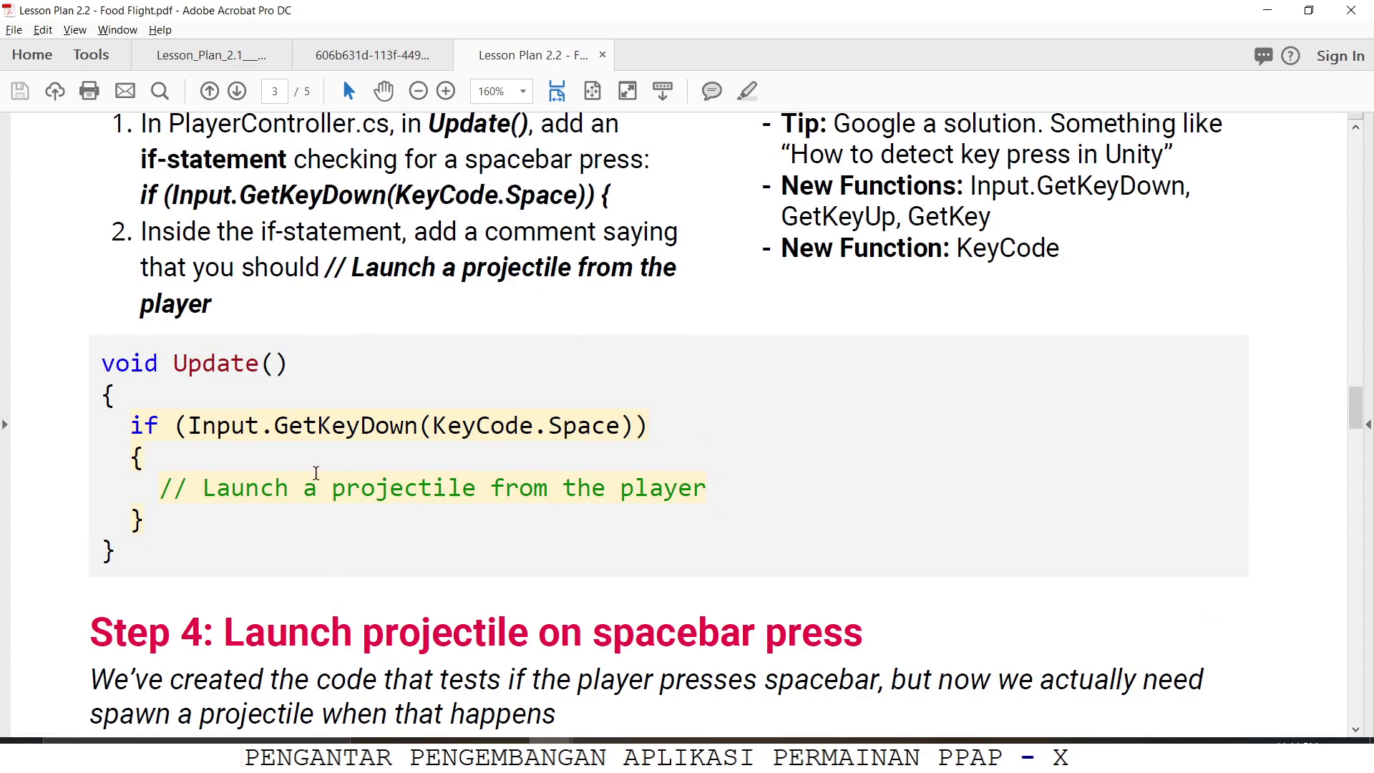
{"action": "key", "text": "alt+Tab"}
{"action": "key", "text": "alt+Tab"}
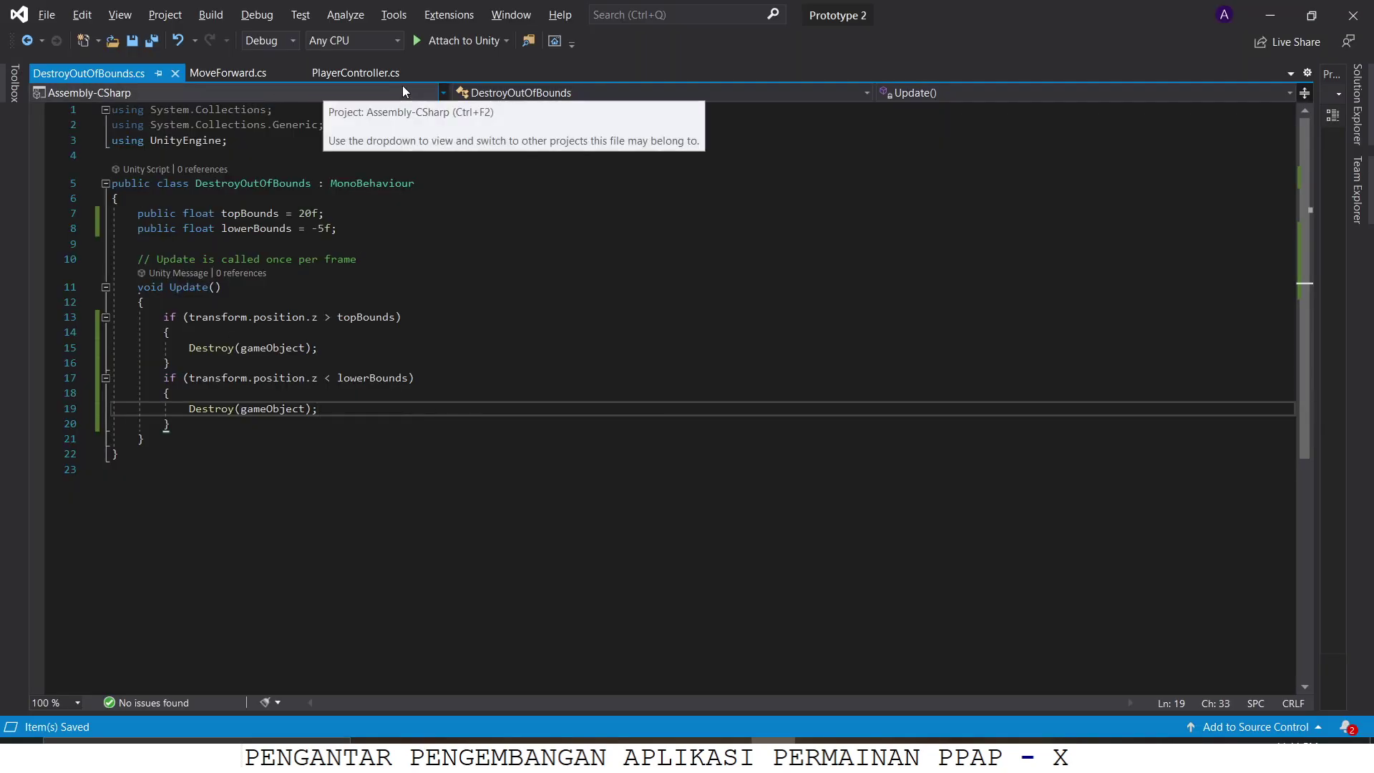
{"action": "left_click", "coordinate": [346, 69]}
{"action": "left_click", "coordinate": [253, 438]}
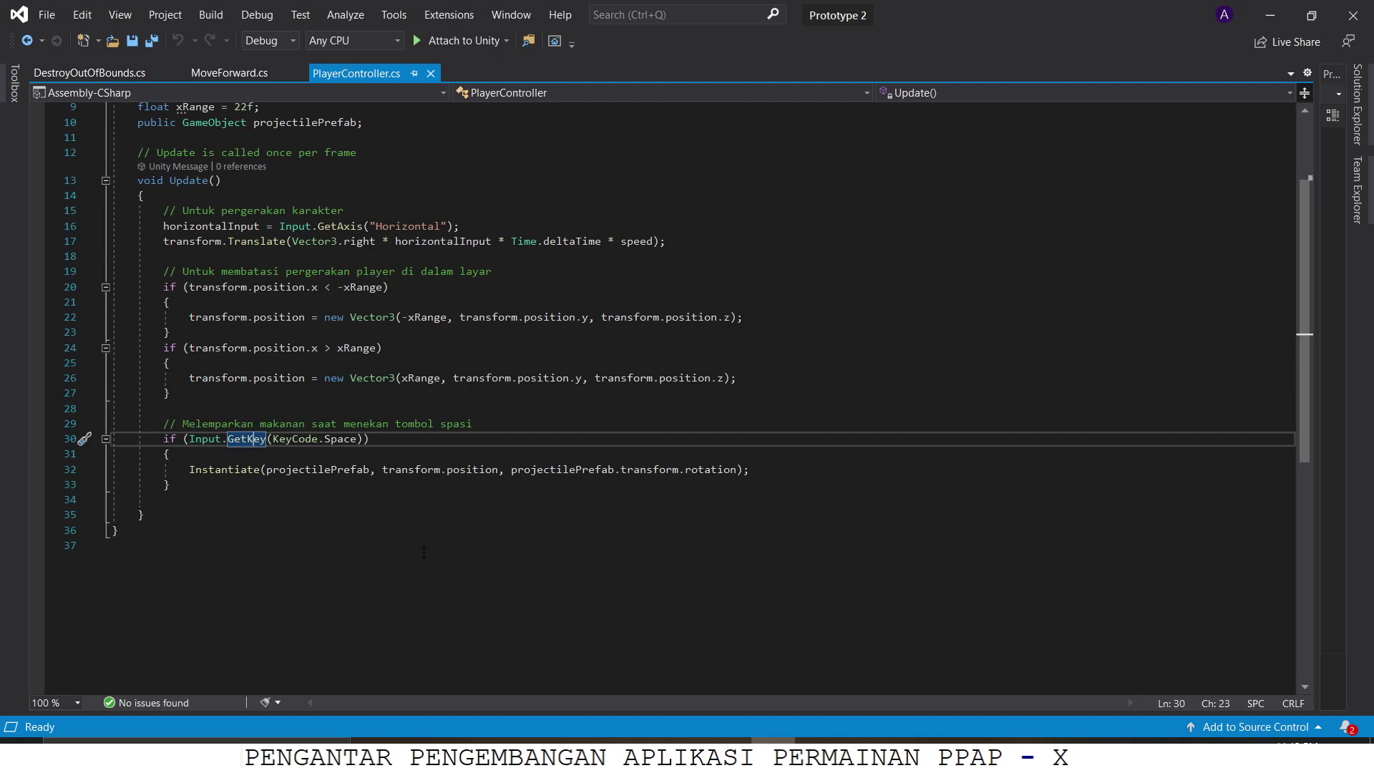
Switch to the Unity documentation in Chrome and search the Scripting API for "input get key"
{"action": "key", "text": "alt+Tab"}
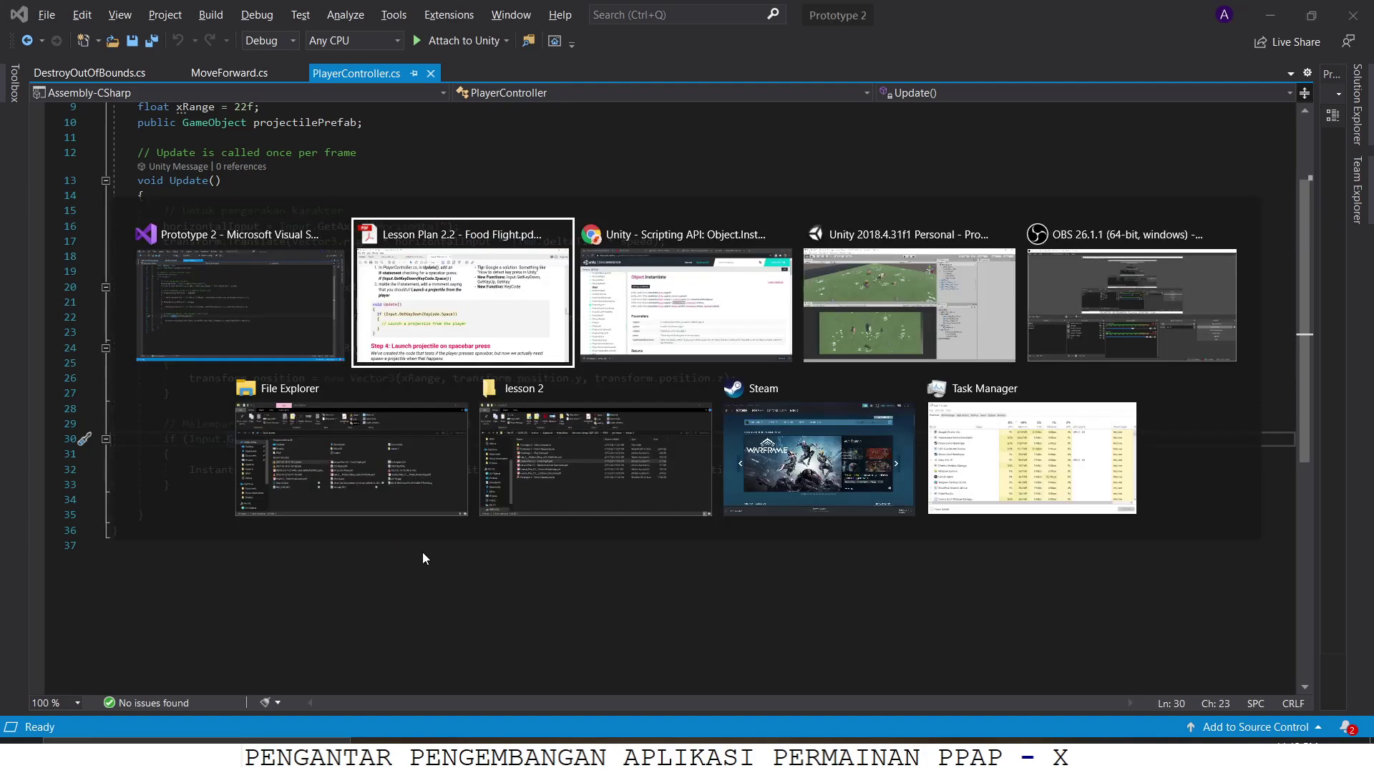
{"action": "key", "text": "alt"}
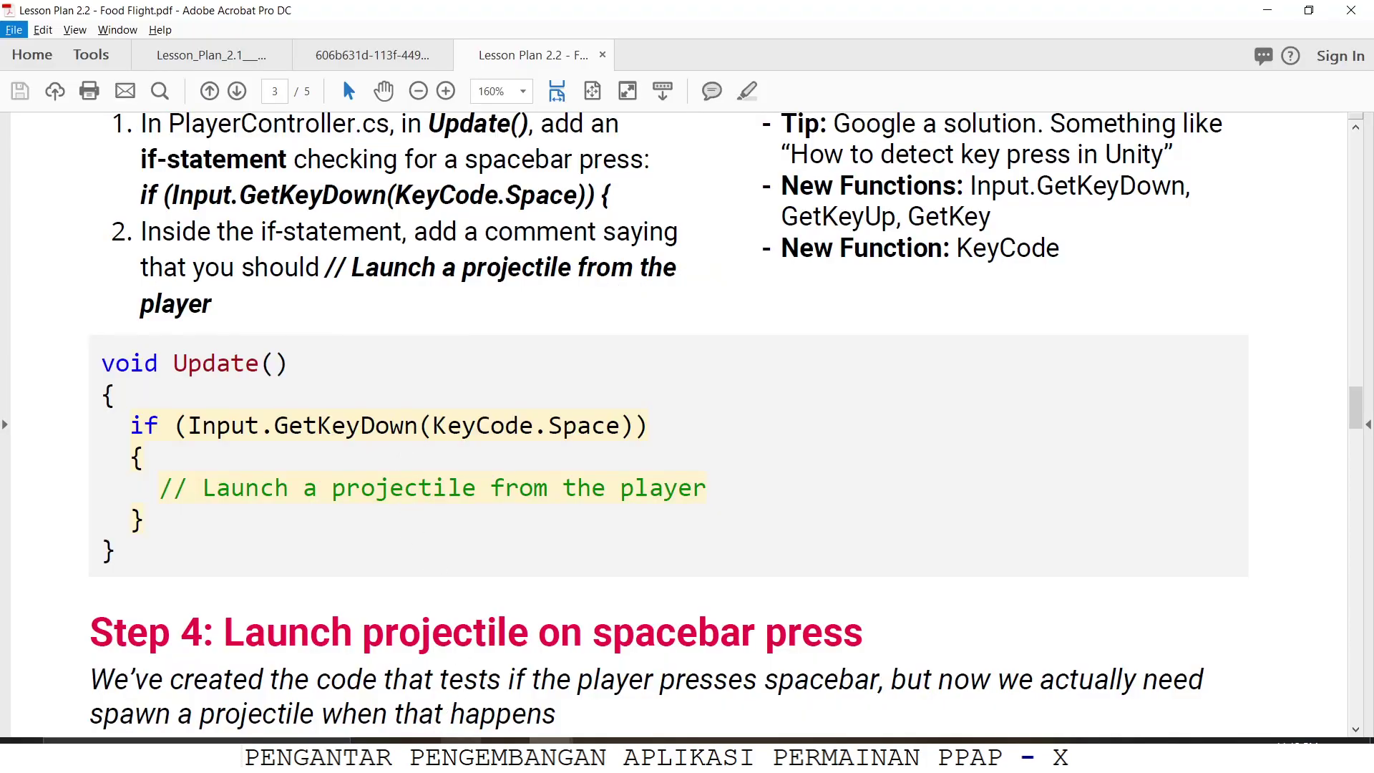
{"action": "key", "text": "alt+Tab"}
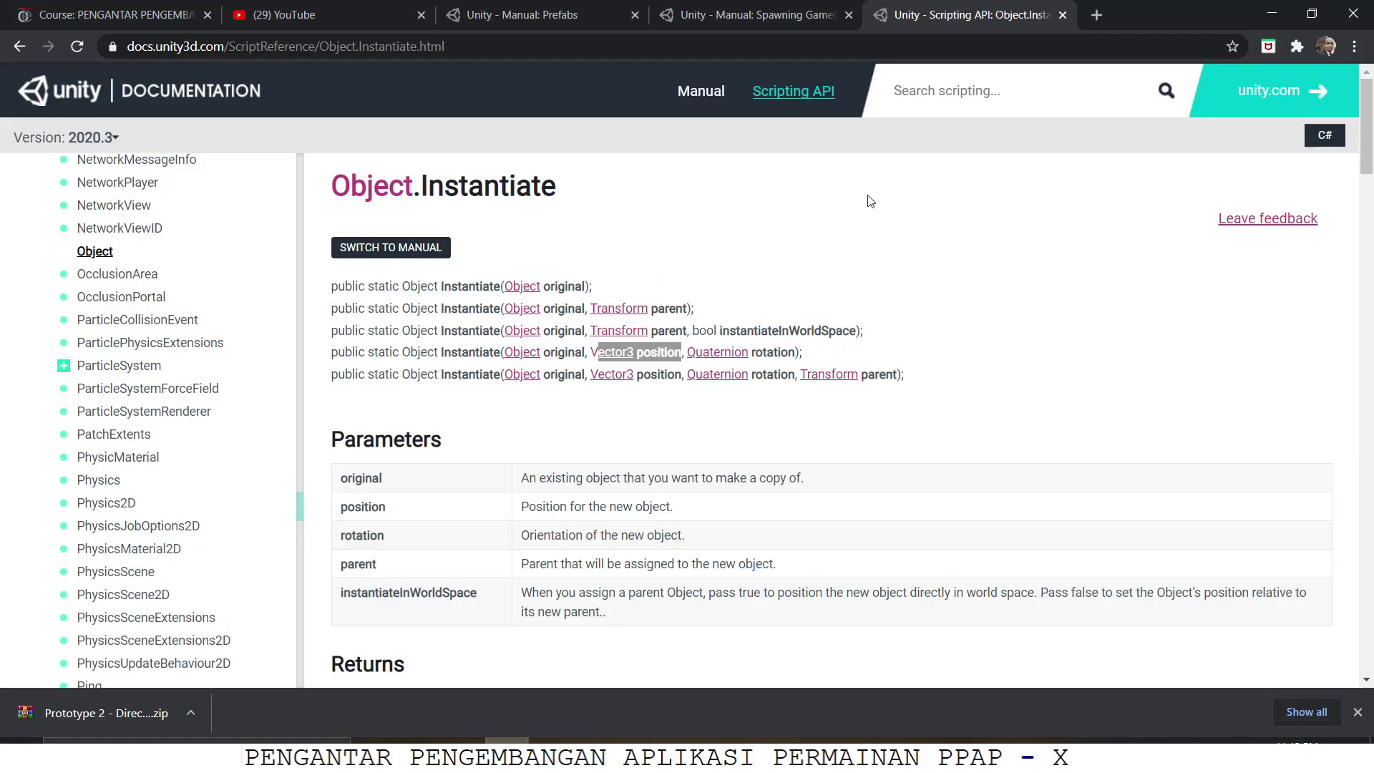
{"action": "left_click", "coordinate": [977, 84]}
{"action": "type", "text": "inpu"}
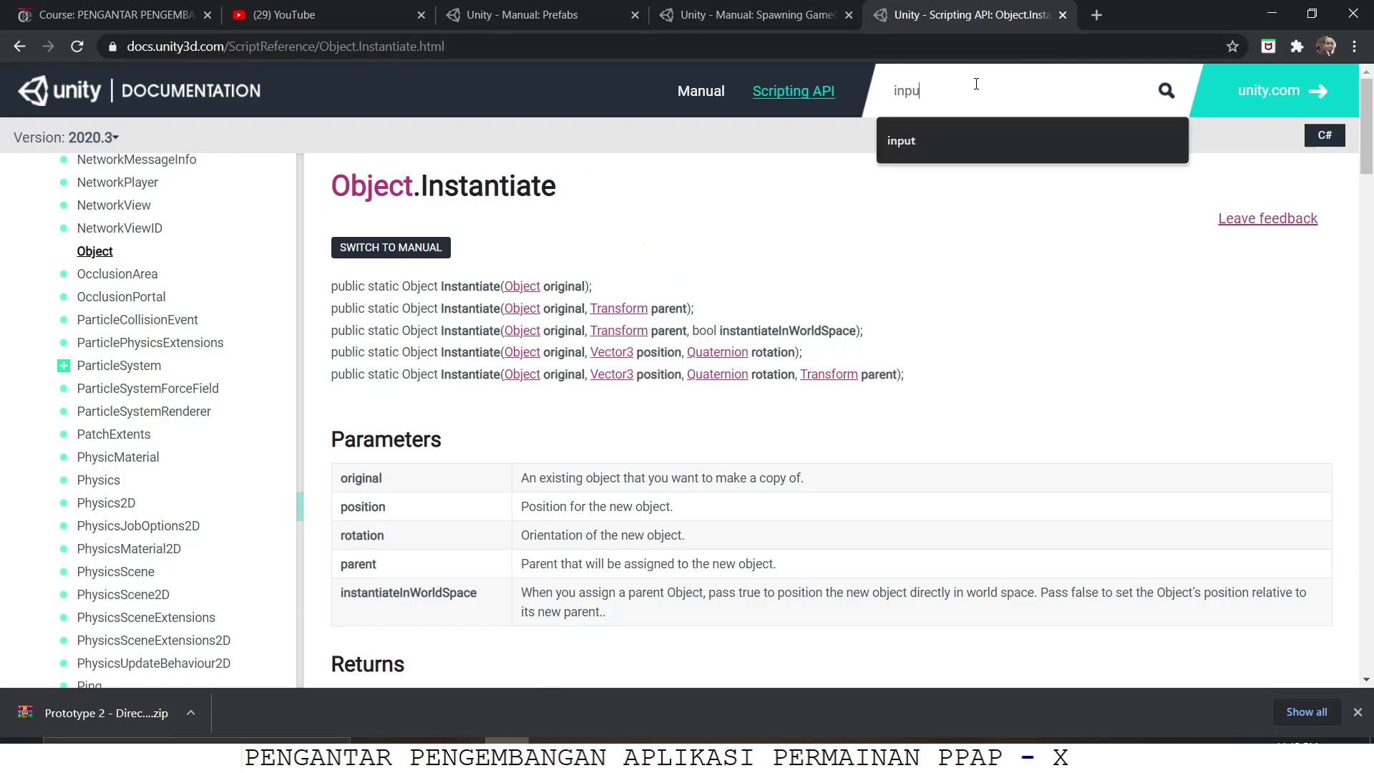
{"action": "type", "text": "t get key"}
{"action": "key", "text": "Return"}
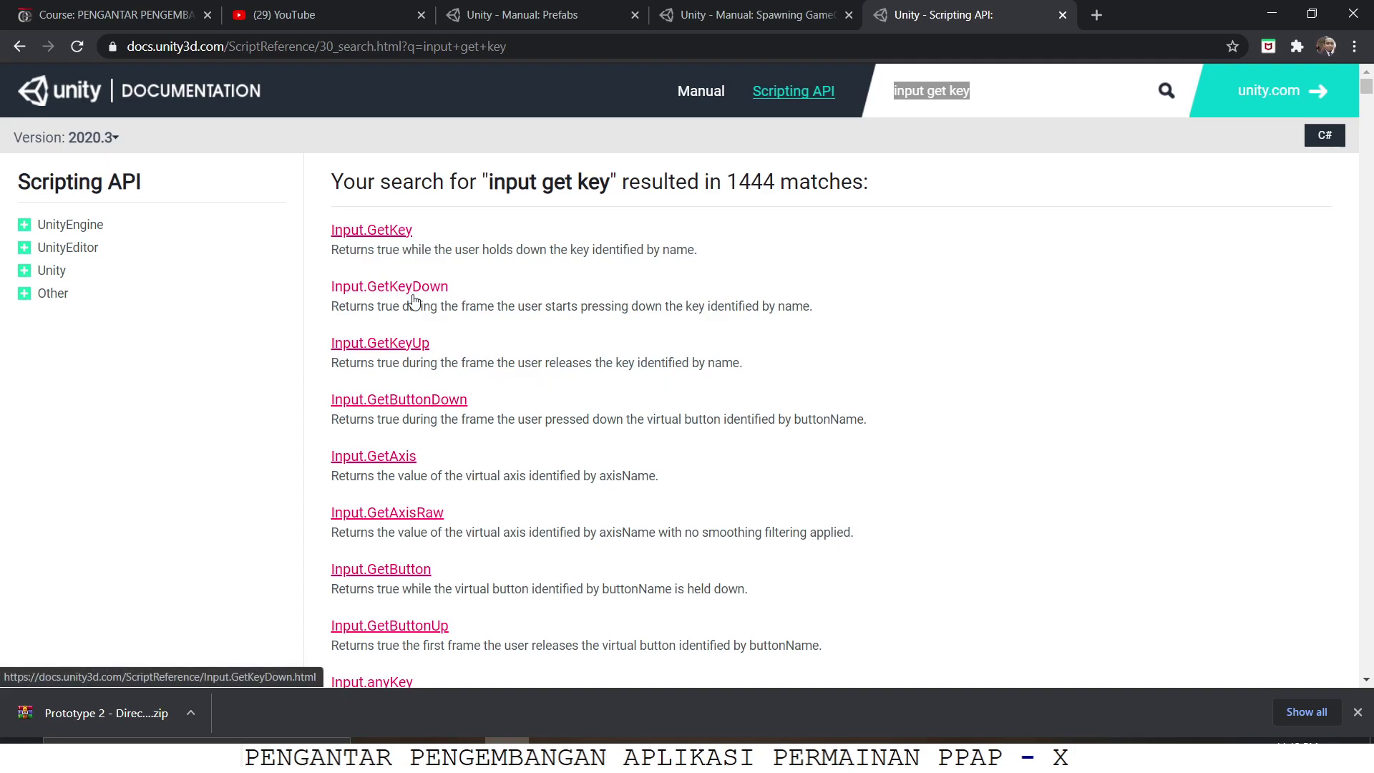
Change Input.GetKey to Input.GetKeyDown in the PlayerController.cs spacebar condition in Visual Studio and save the script
{"action": "key", "text": "alt+Tab"}
{"action": "key", "text": "alt+Tab"}
{"action": "key", "text": "Tab"}
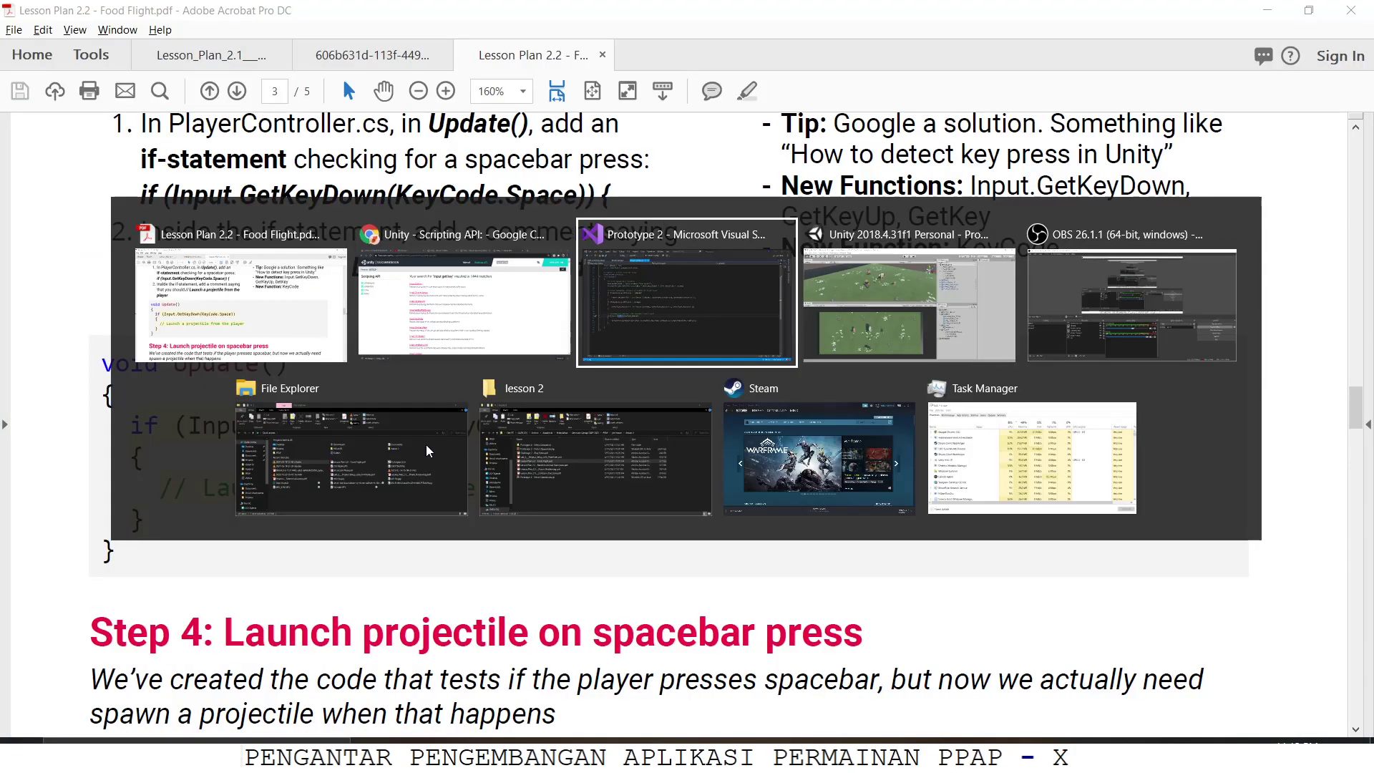
{"action": "left_click", "coordinate": [267, 438]}
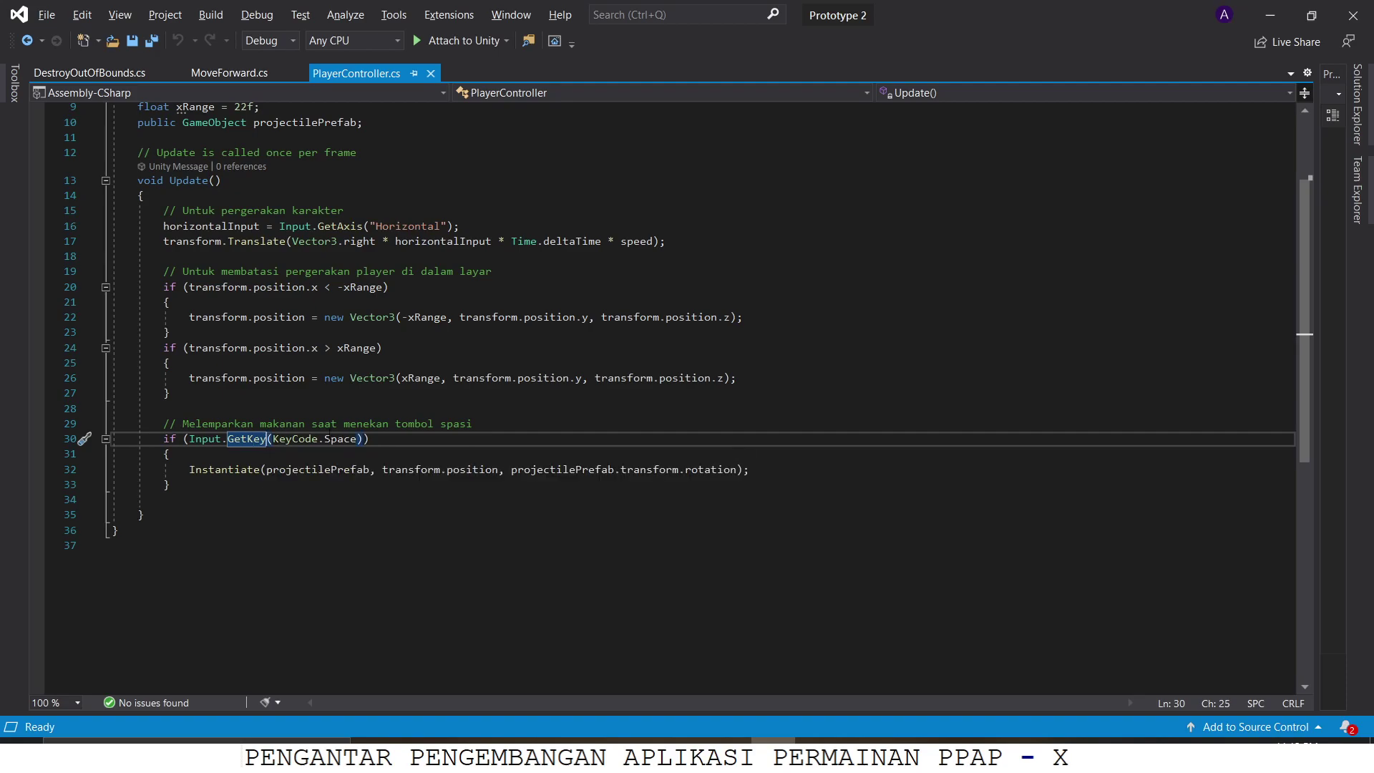
{"action": "type", "text": "Down"}
{"action": "key", "text": "ctrl+s"}
Switch to Unity, run the game and fire at the animals to check whether each press launches a single sandwich
{"action": "key", "text": "alt+Tab"}
{"action": "key", "text": "alt+Tab"}
{"action": "key", "text": "alt+Tab"}
{"action": "key", "text": "alt+Tab"}
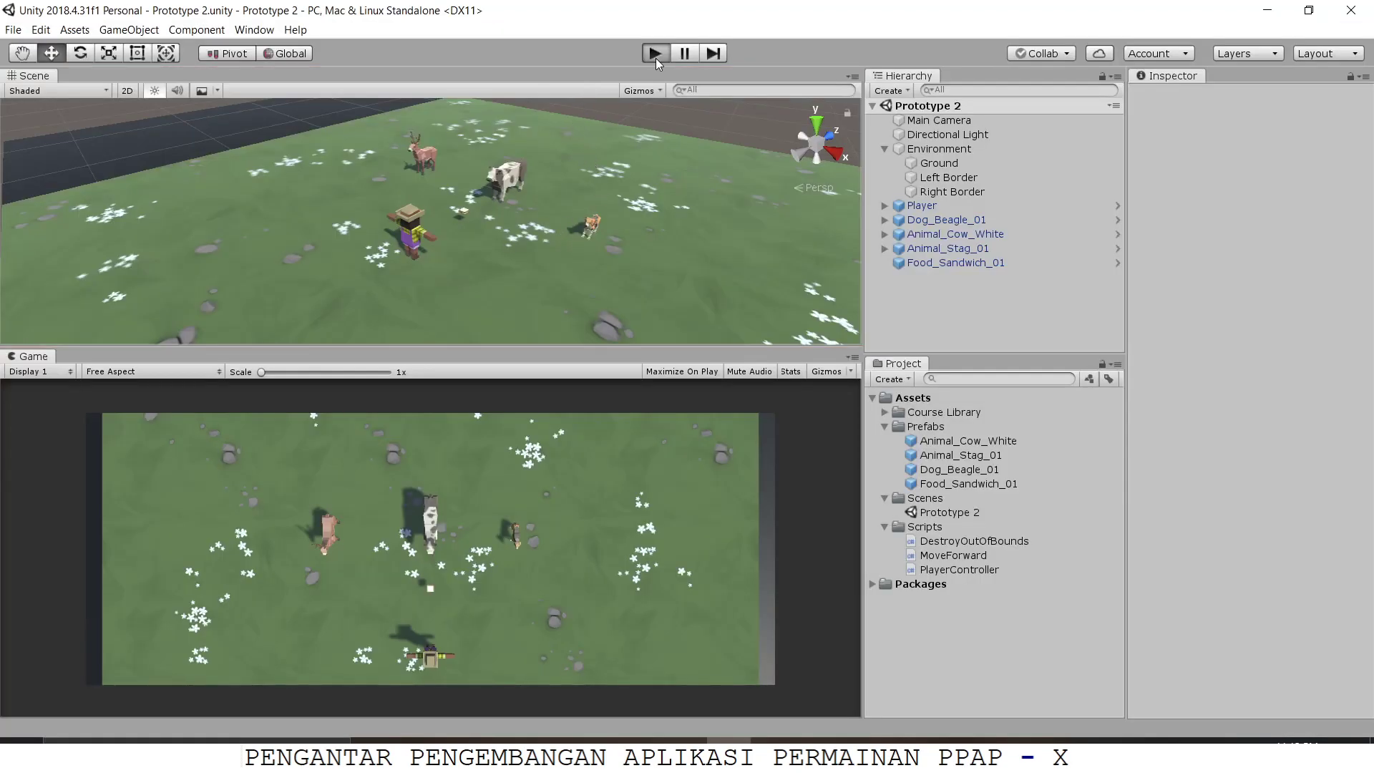
{"action": "left_click", "coordinate": [655, 54]}
{"action": "key", "text": "Left"}
{"action": "key", "text": "space"}
{"action": "key", "text": "Right"}
{"action": "key", "text": "Right"}
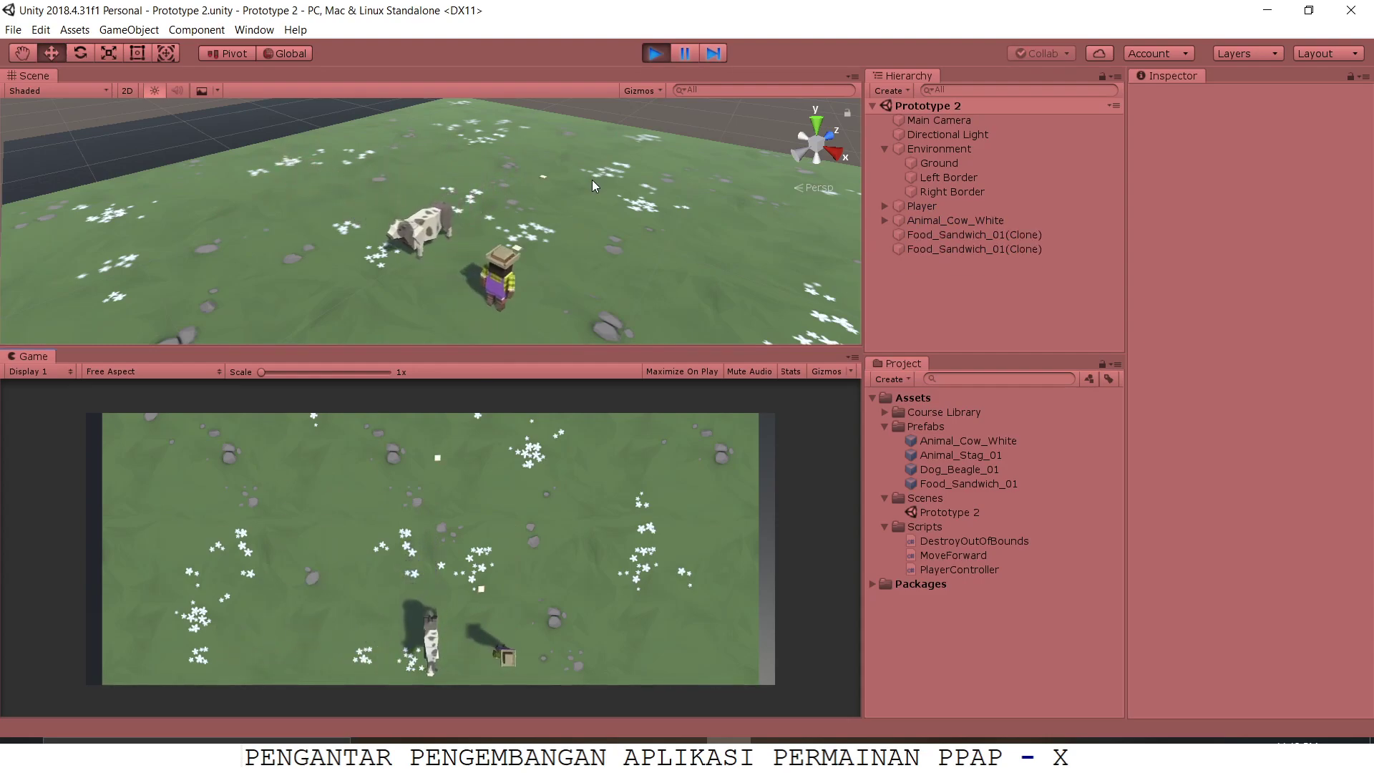
{"action": "key", "text": "Left"}
{"action": "key", "text": "space"}
{"action": "key", "text": "space"}
{"action": "key", "text": "space"}
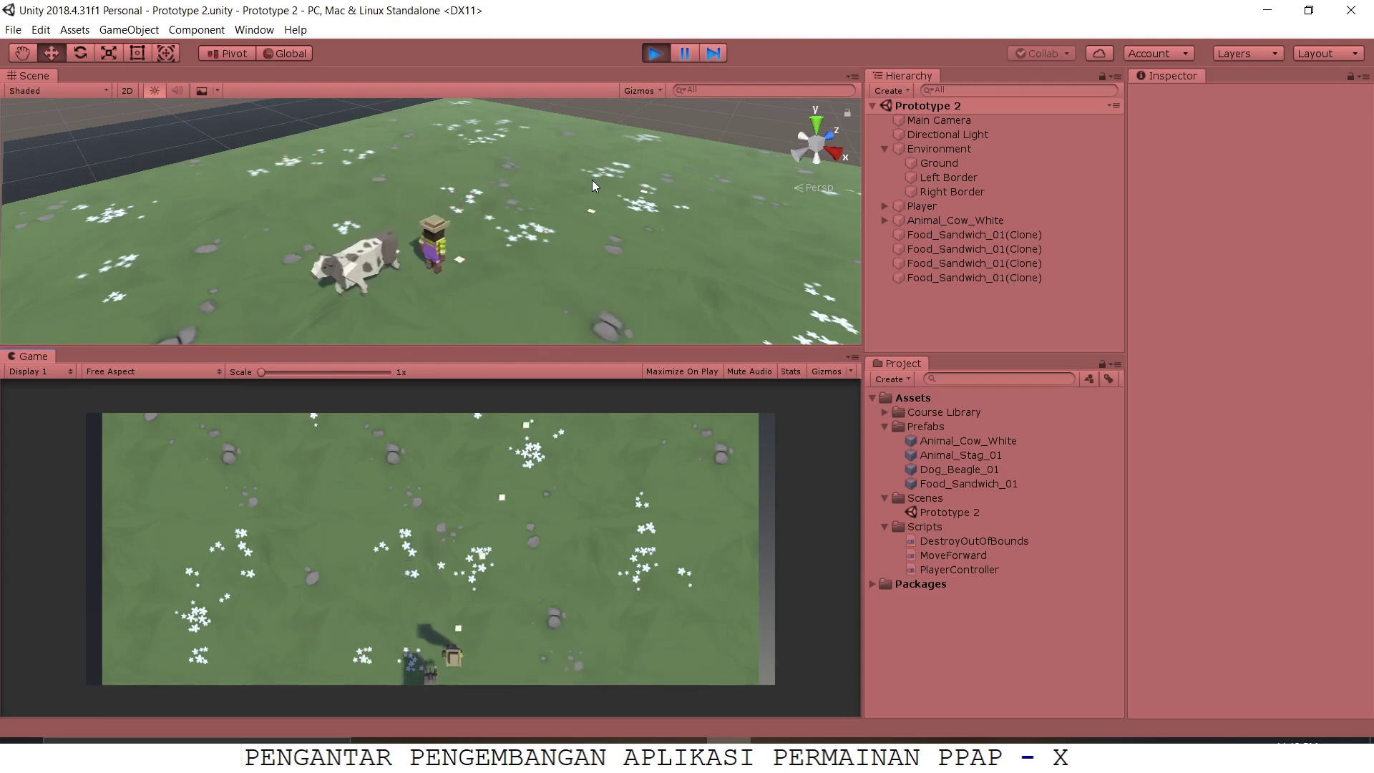
Fire repeated single sandwiches from different player positions and check whether they leave the hierarchy past the top bound
{"action": "key", "text": "Left"}
{"action": "key", "text": "Right"}
{"action": "key", "text": "space"}
{"action": "key", "text": "space"}
{"action": "key", "text": "space"}
{"action": "key", "text": "space"}
{"action": "key", "text": "Right"}
{"action": "key", "text": "space"}
{"action": "key", "text": "space"}
{"action": "key", "text": "space"}
{"action": "key", "text": "Left"}
{"action": "key", "text": "space"}
{"action": "key", "text": "space"}
{"action": "key", "text": "space"}
{"action": "key", "text": "Right"}
{"action": "key", "text": "space"}
{"action": "key", "text": "space"}
{"action": "key", "text": "Left"}
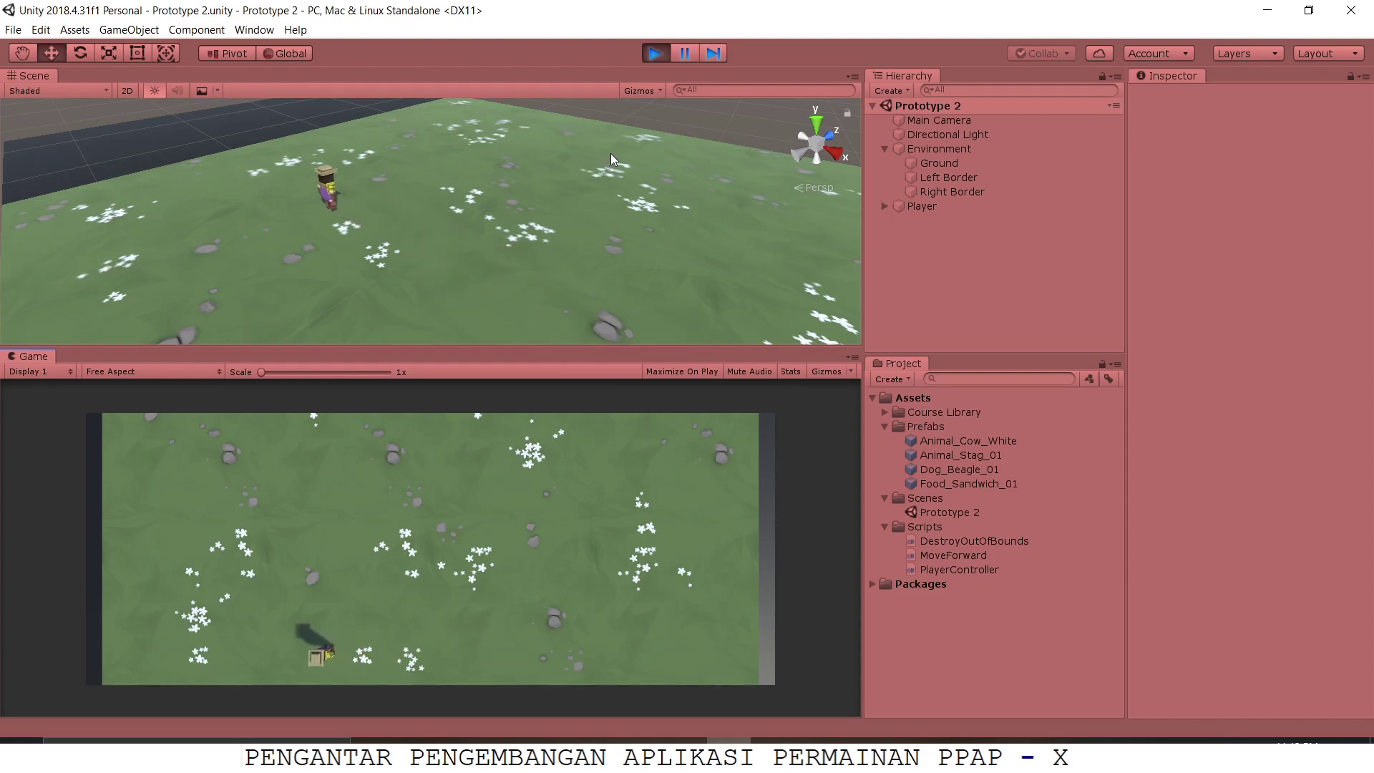
{"action": "key", "text": "Right"}
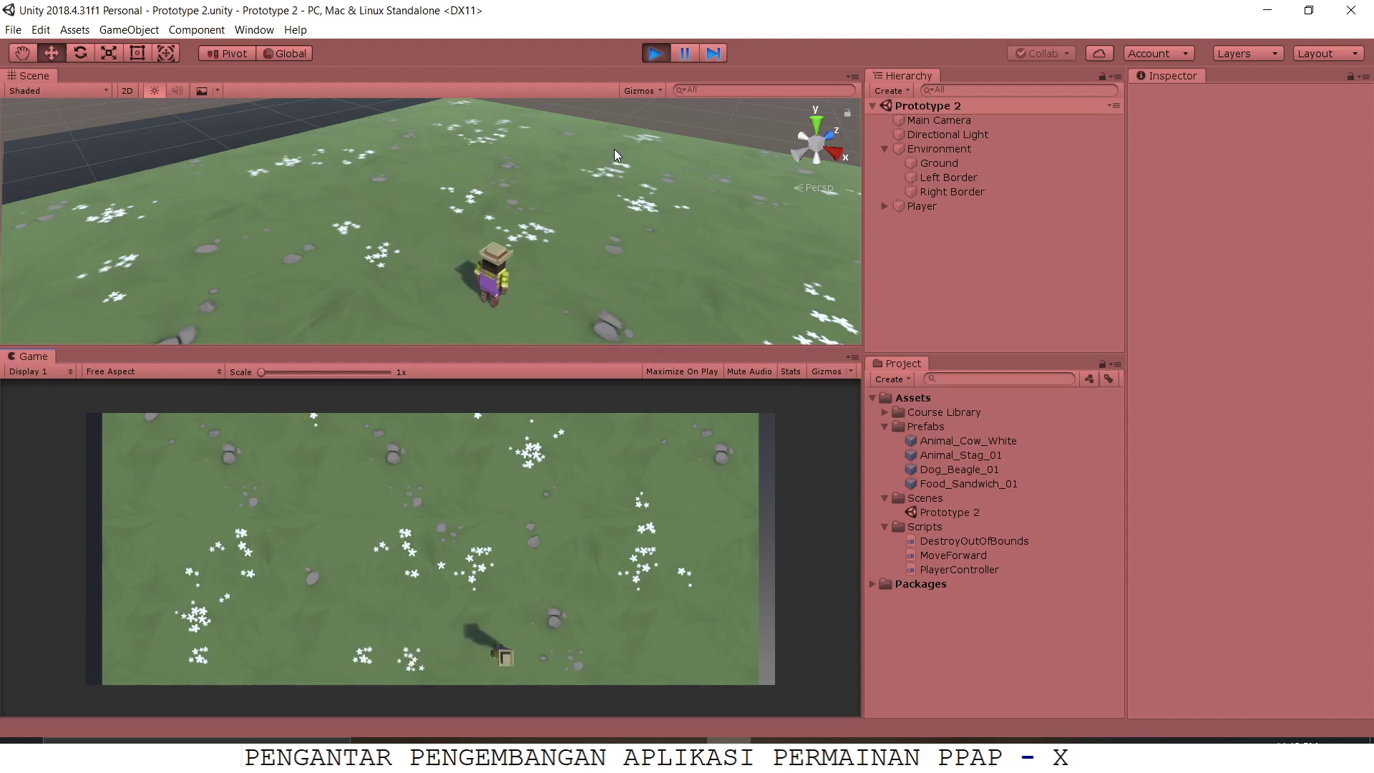
{"action": "key", "text": "Left"}
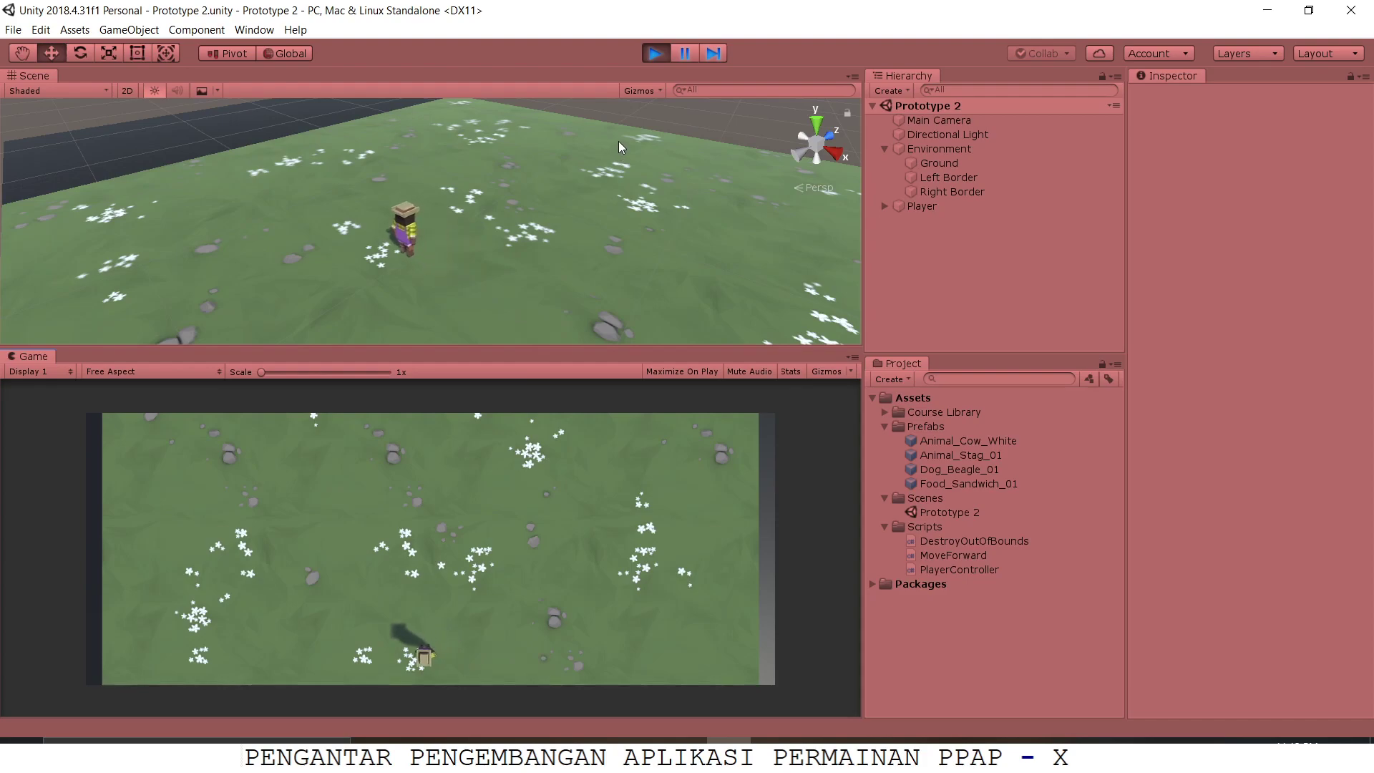
{"action": "key", "text": "Left"}
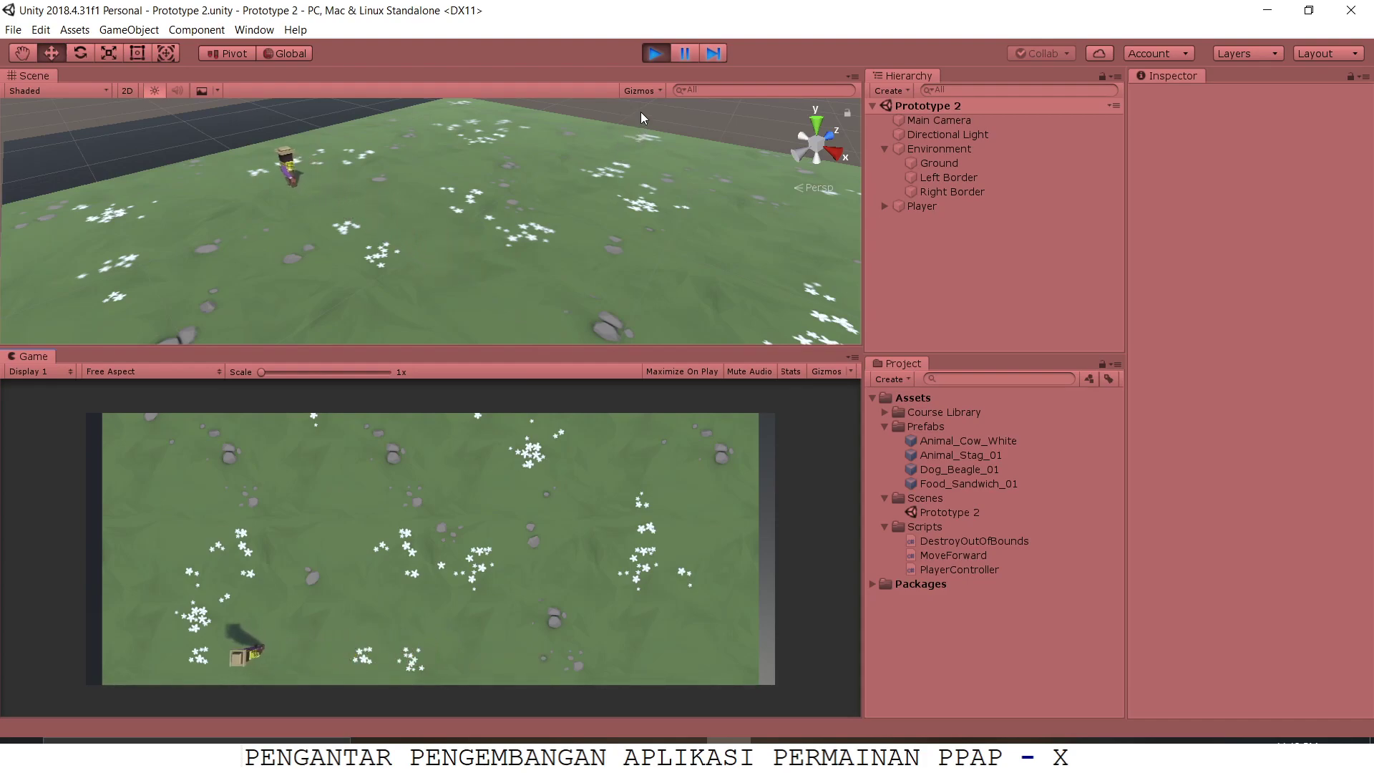
Move the player across the full field width while firing short bursts of sandwiches, and end the play test
{"action": "key", "text": "Right"}
{"action": "key", "text": "space"}
{"action": "key", "text": "space"}
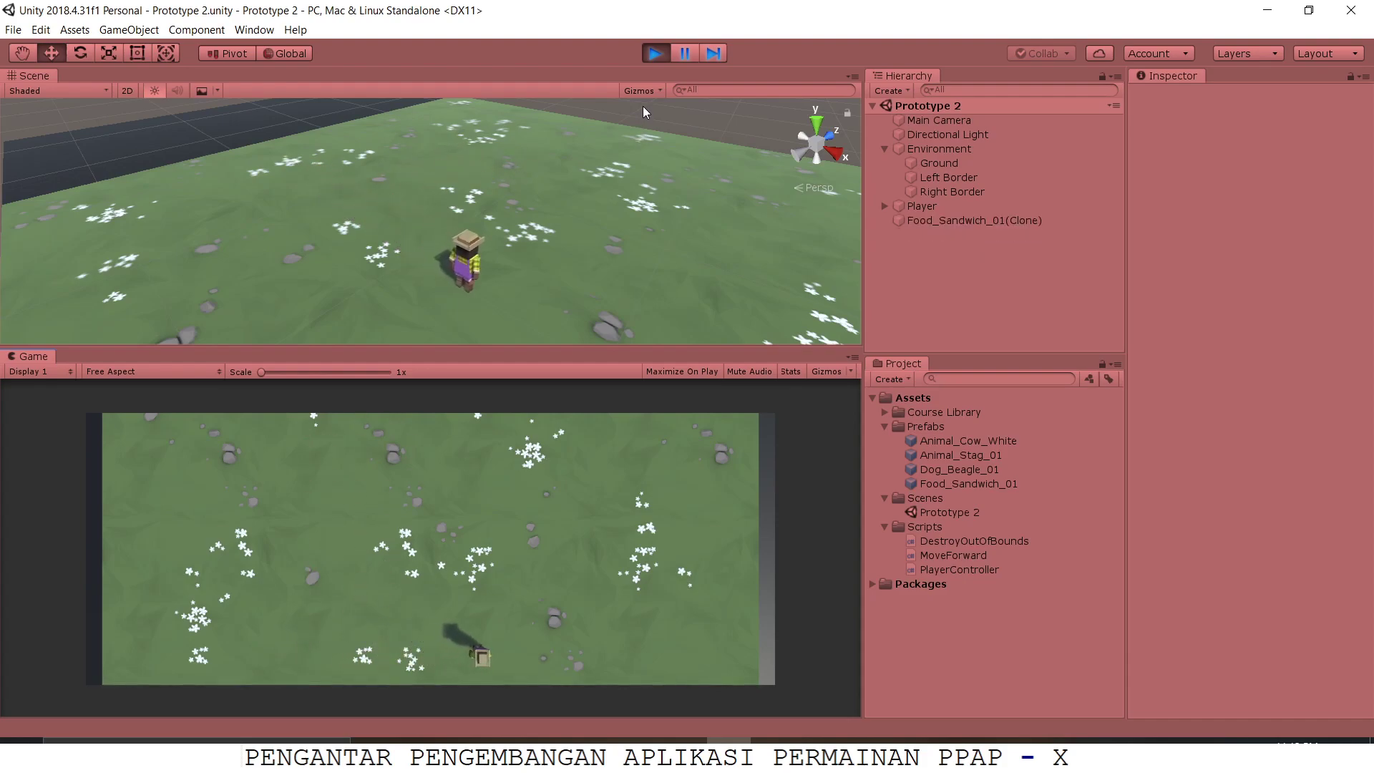
{"action": "key", "text": "Right"}
{"action": "key", "text": "Left"}
{"action": "key", "text": "Left"}
{"action": "key", "text": "Right"}
{"action": "key", "text": "space"}
{"action": "key", "text": "space"}
{"action": "key", "text": "space"}
{"action": "key", "text": "space"}
{"action": "key", "text": "Left"}
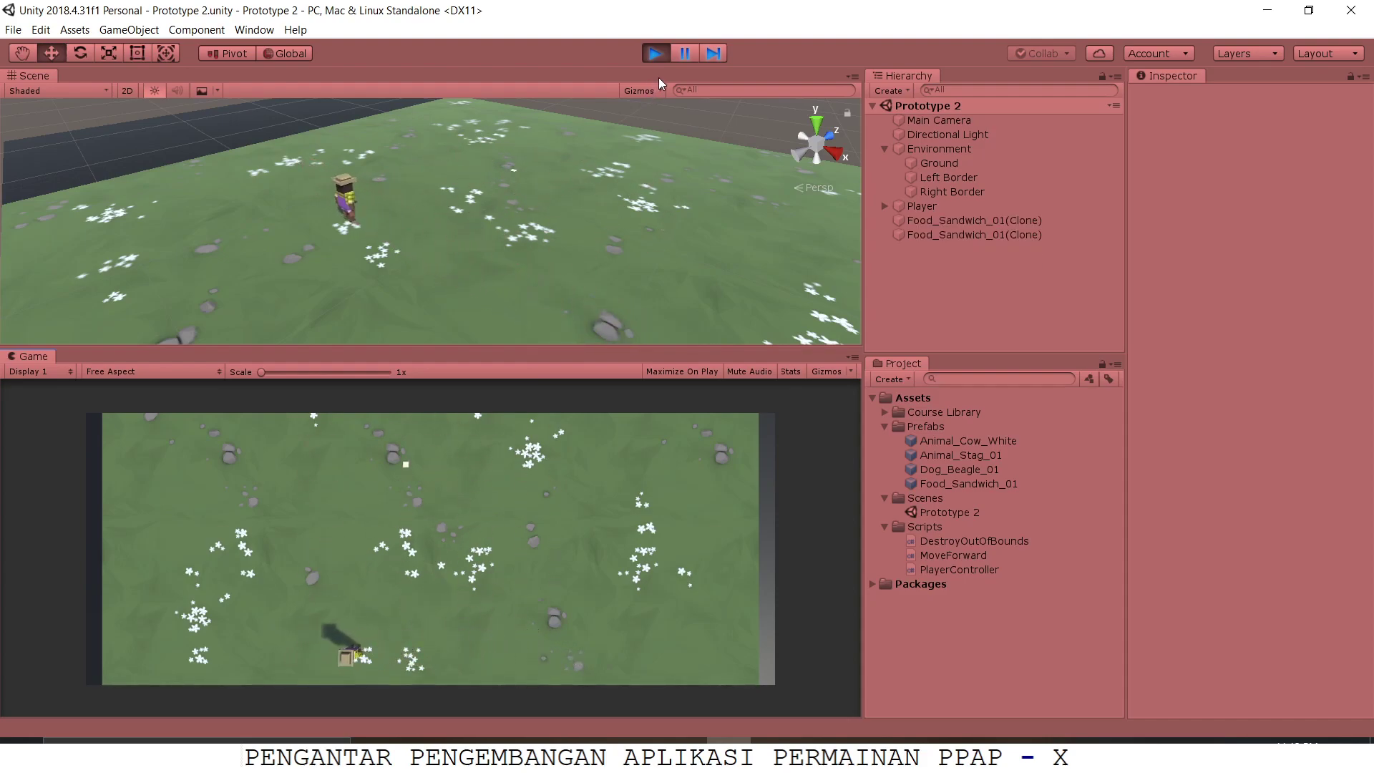
{"action": "key", "text": "Right"}
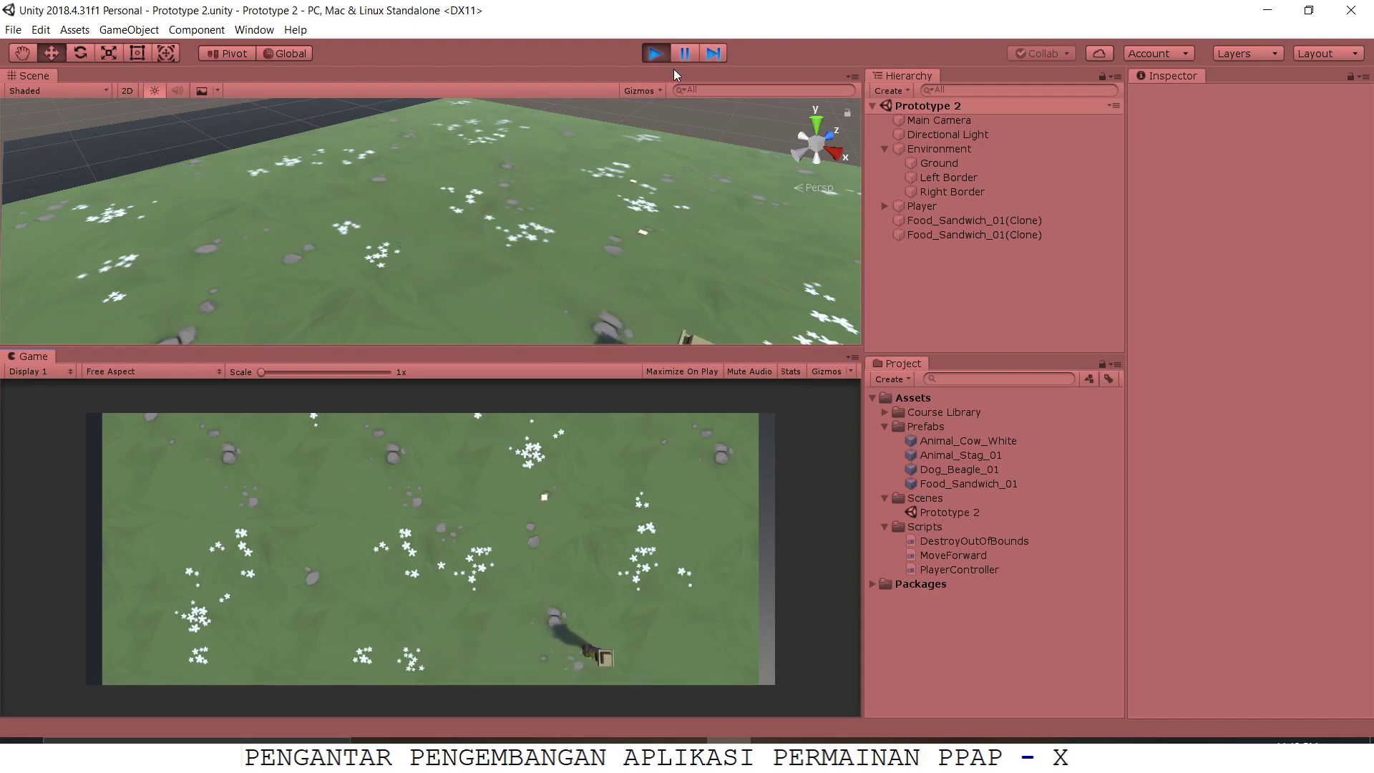
{"action": "key", "text": "Left"}
{"action": "key", "text": "space"}
{"action": "key", "text": "Left"}
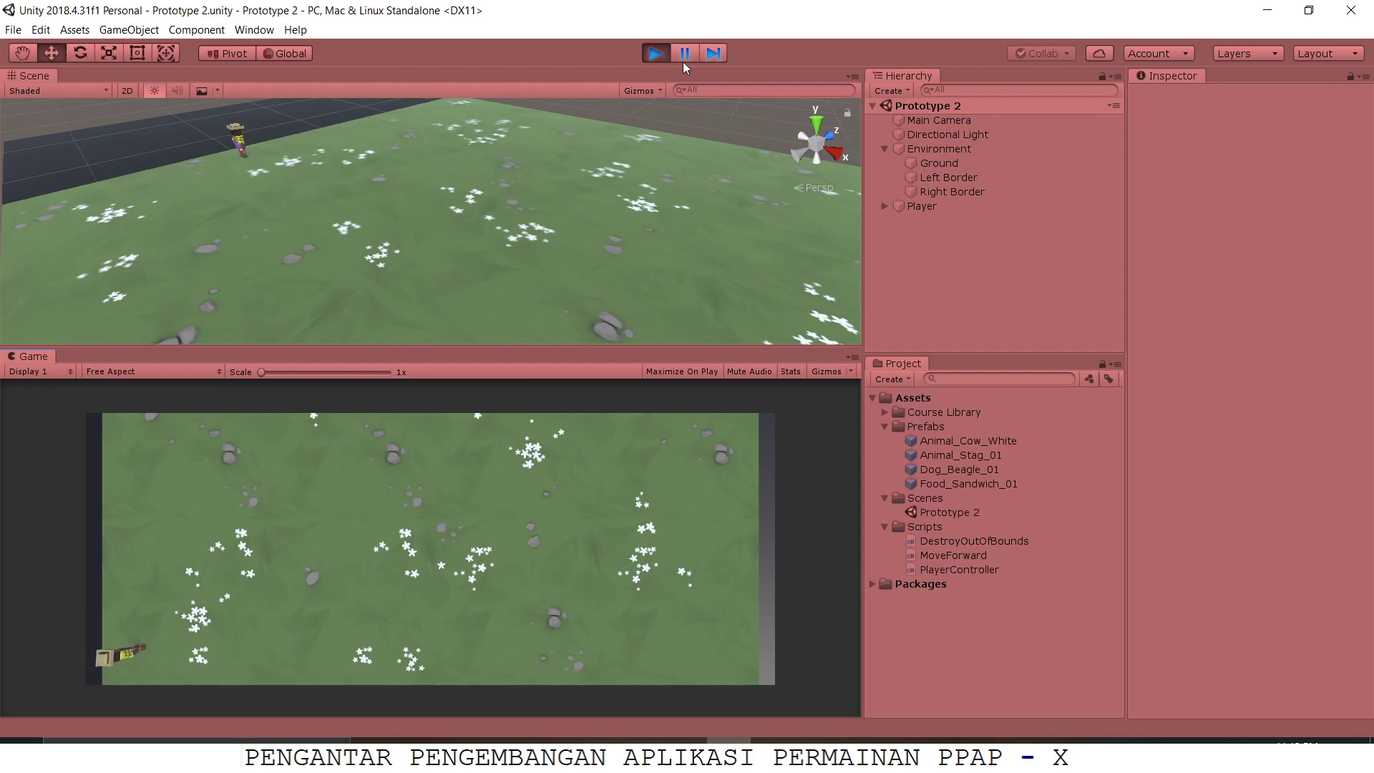
{"action": "key", "text": "Right"}
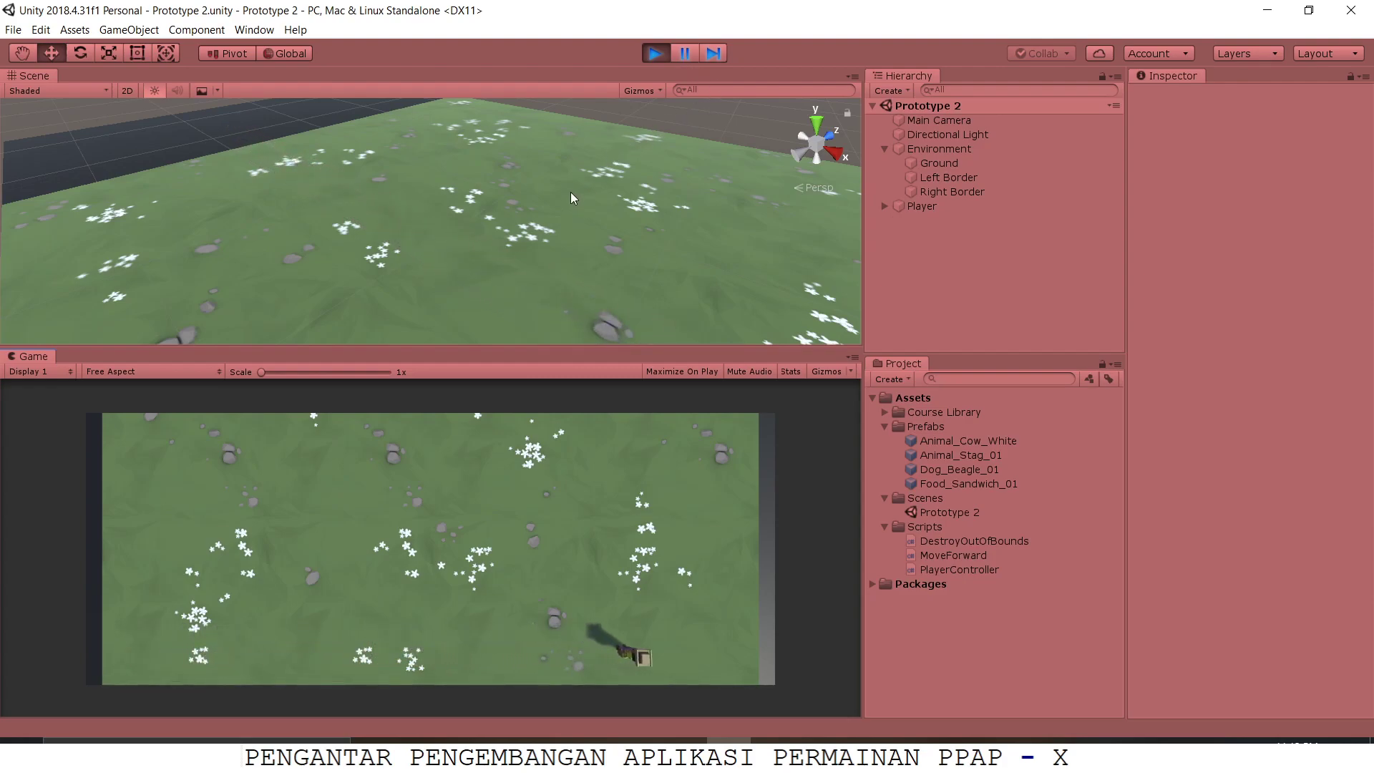
{"action": "key", "text": "Left"}
{"action": "key", "text": "space"}
{"action": "key", "text": "space"}
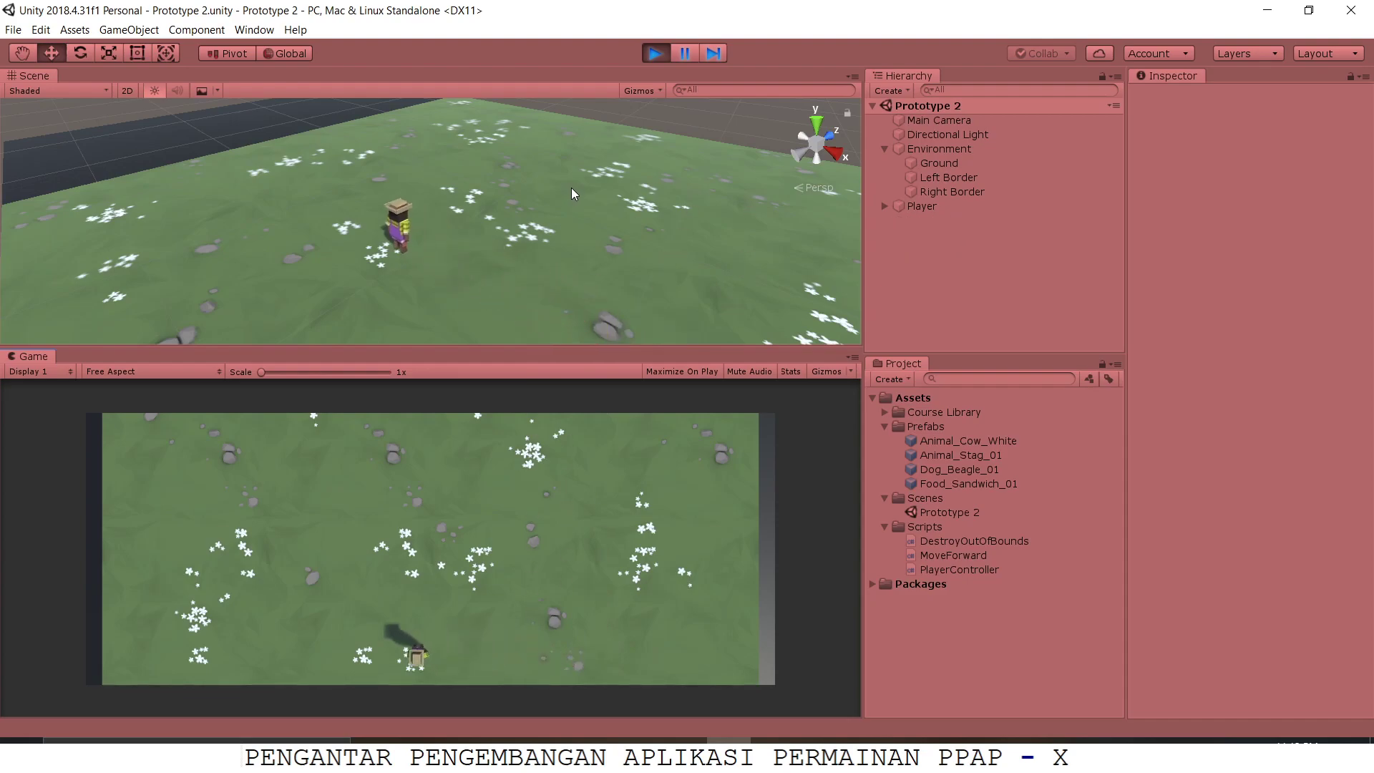
{"action": "key", "text": "Right"}
{"action": "key", "text": "Left"}
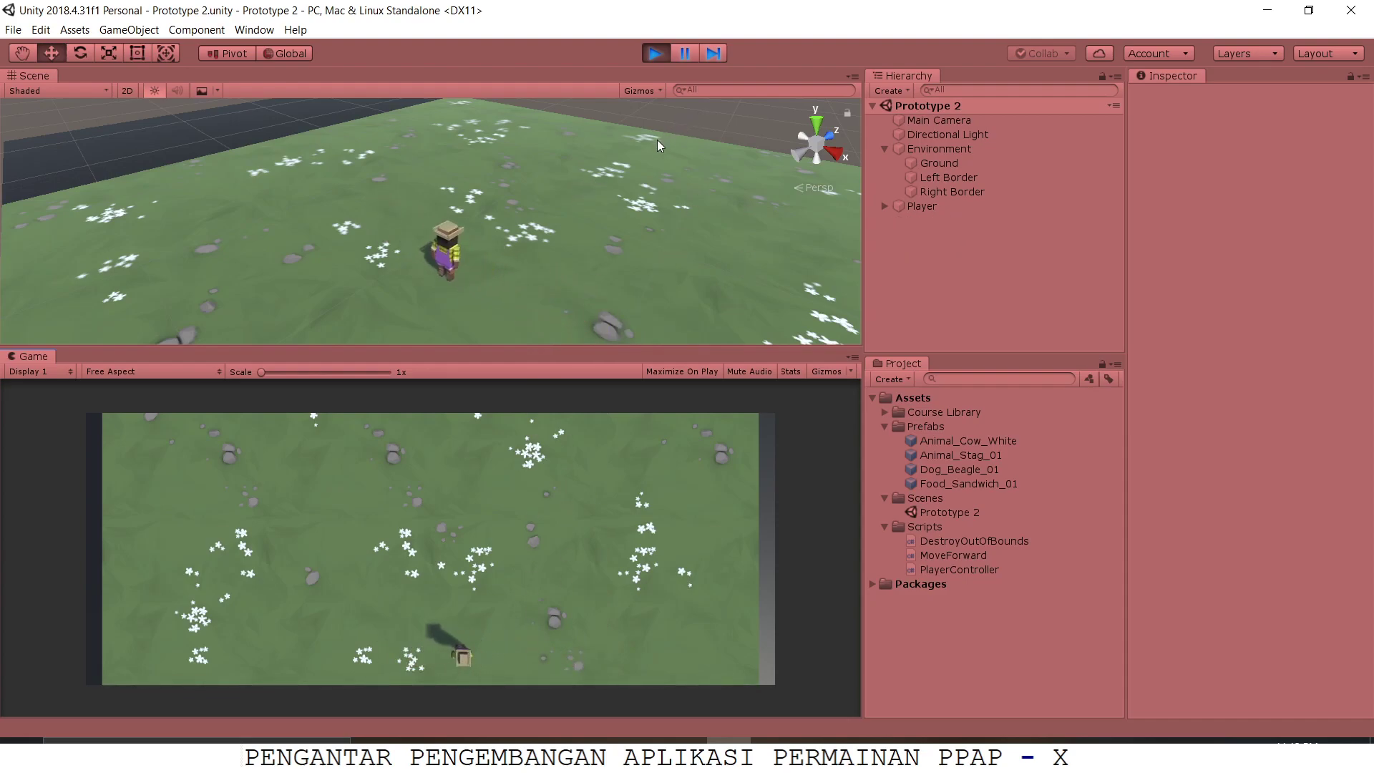
{"action": "key", "text": "Right"}
{"action": "left_click", "coordinate": [655, 54]}
{"action": "left_click", "coordinate": [685, 758]}
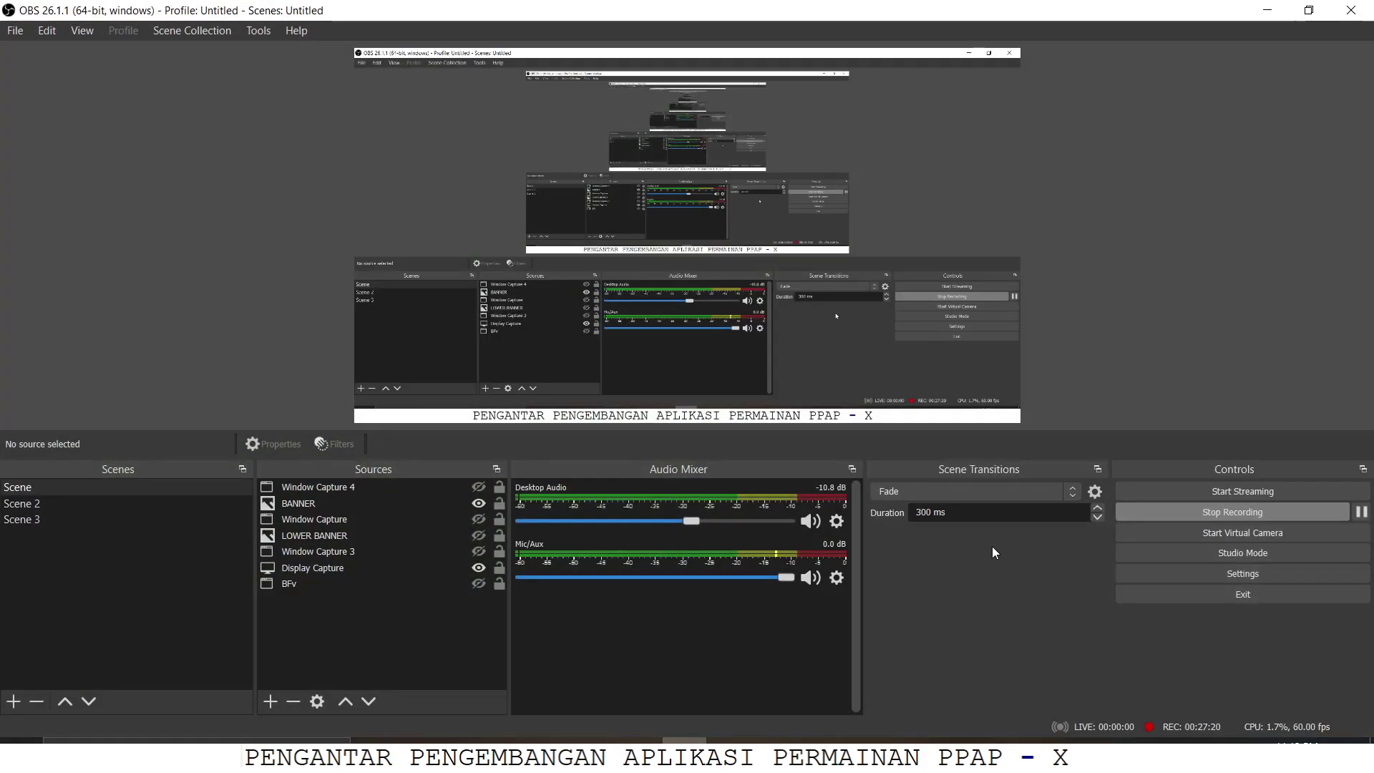